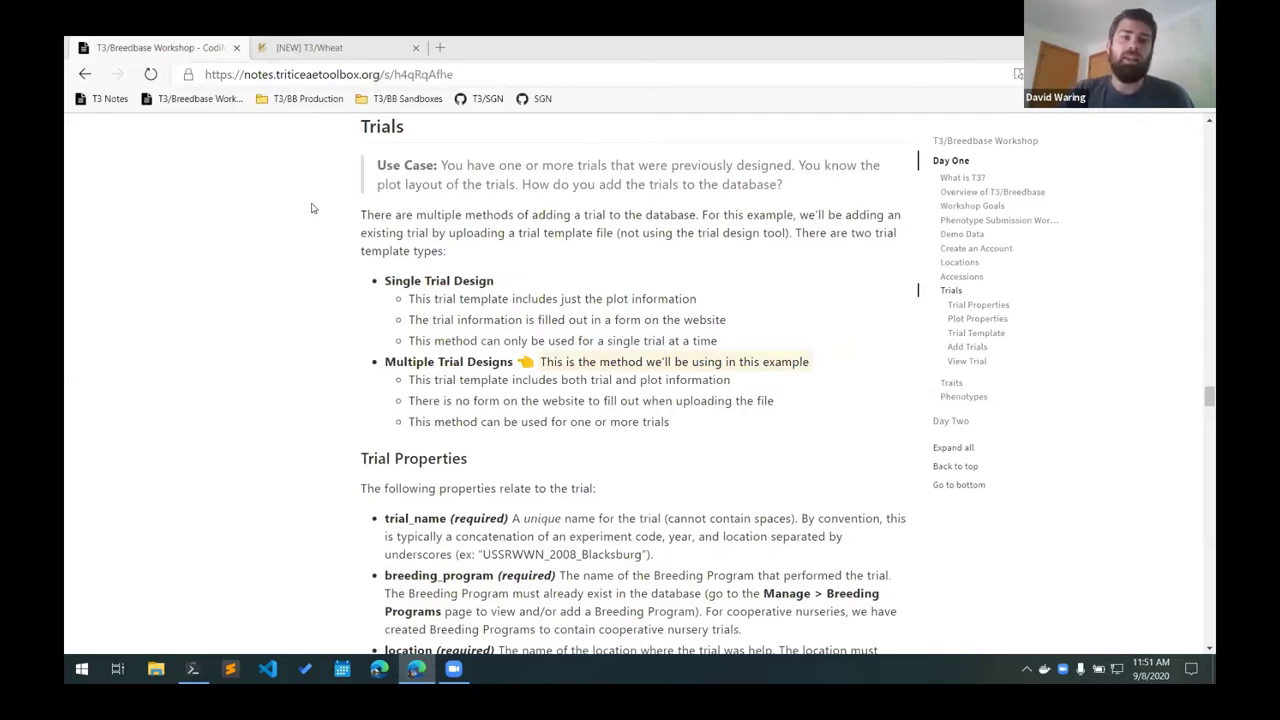
# - Open the Field Trials management page on the T3/Wheat sandbox
pyautogui.click(338, 48)
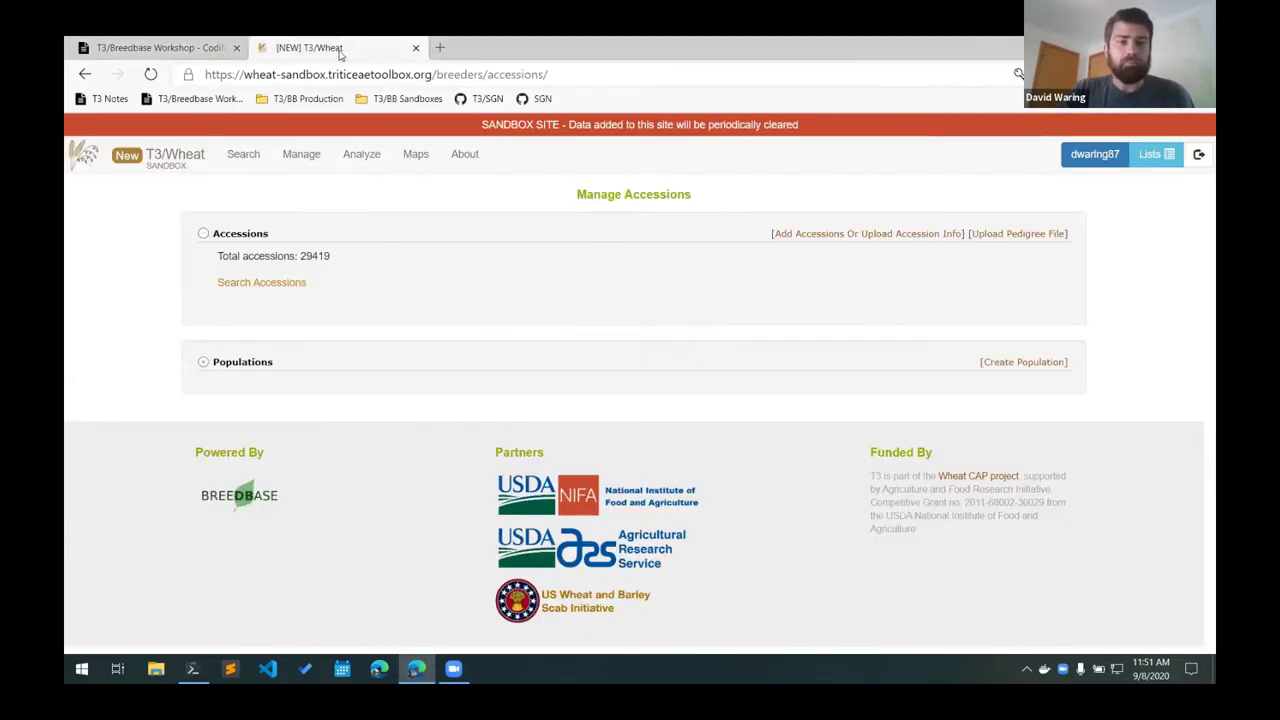
pyautogui.moveTo(303, 162)
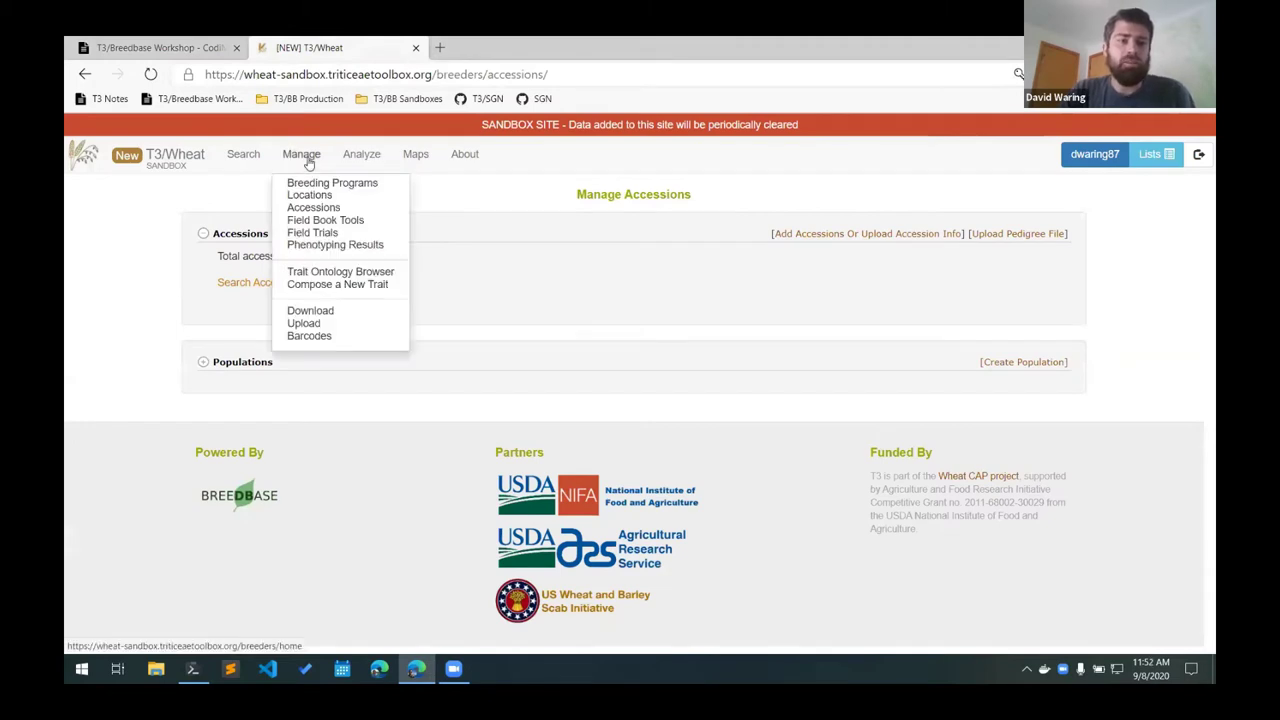
pyautogui.click(297, 238)
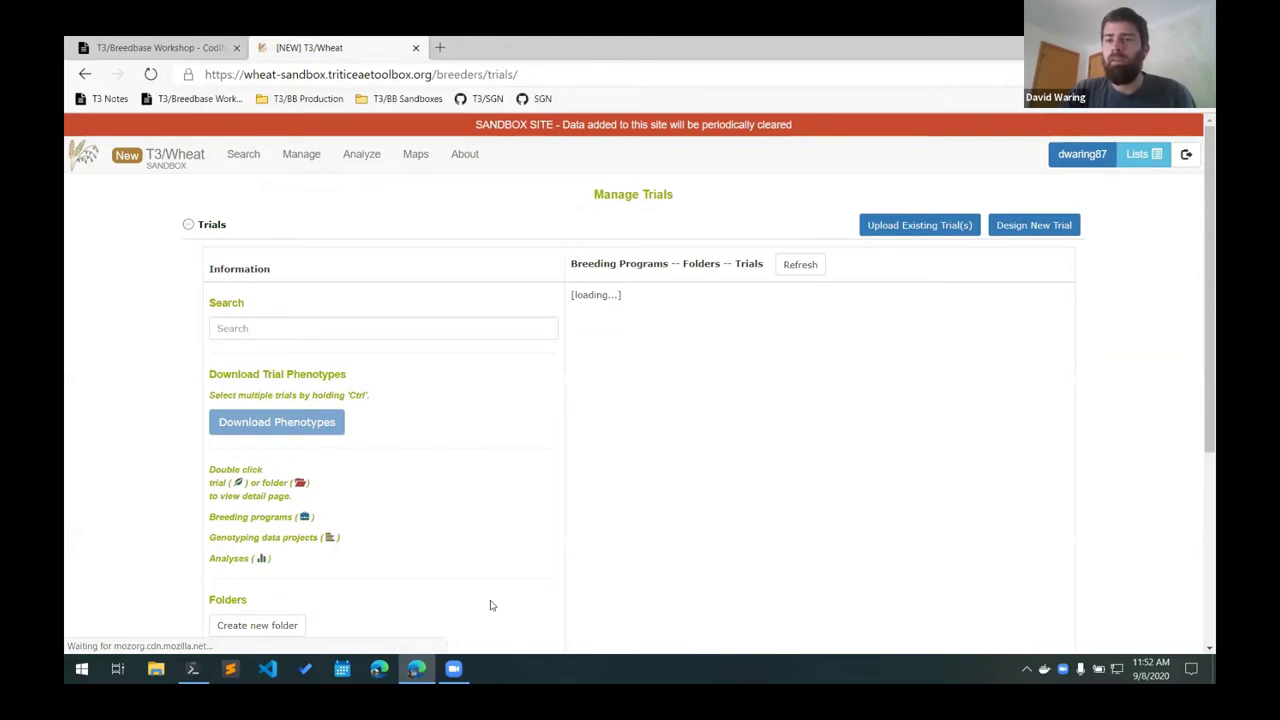
# - Preview the Design New Trial form, close it, and start the Upload Existing Trial(s) workflow
pyautogui.click(1012, 233)
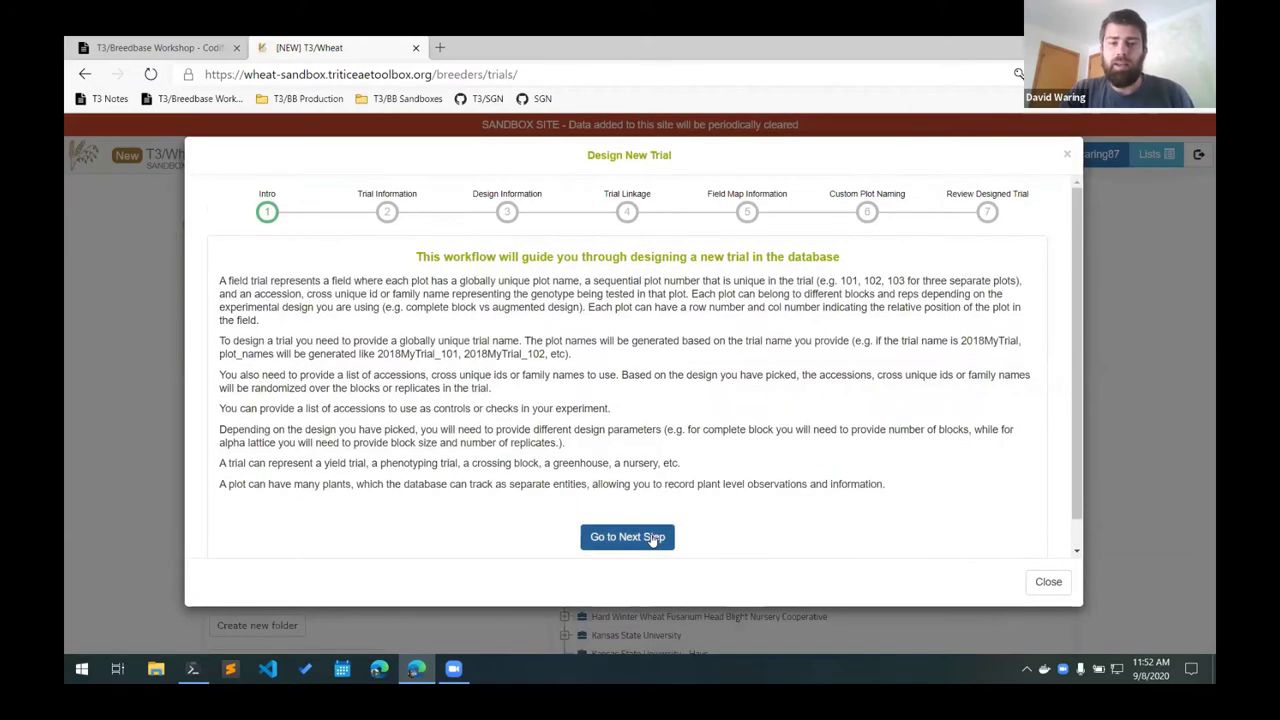
pyautogui.click(655, 537)
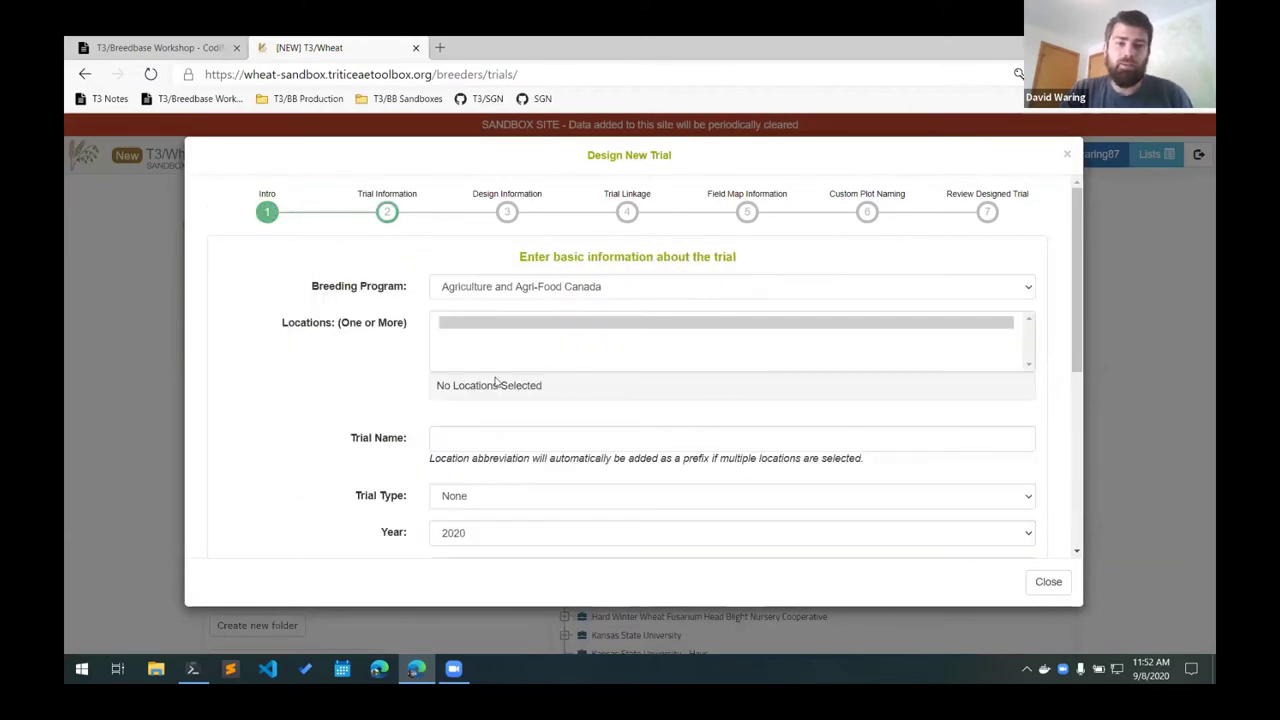
pyautogui.scroll(-1, 1065, 371)
pyautogui.scroll(-3, 1049, 463)
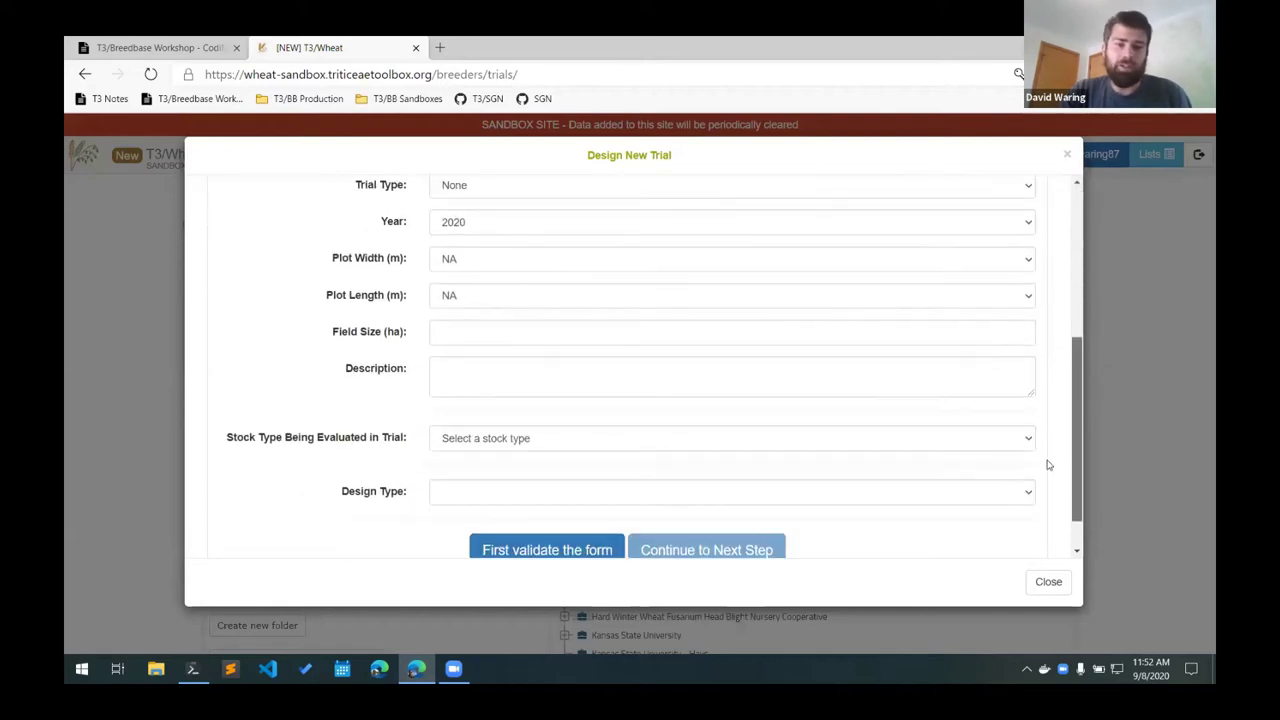
pyautogui.scroll(2, 1051, 391)
pyautogui.scroll(-4, 1054, 400)
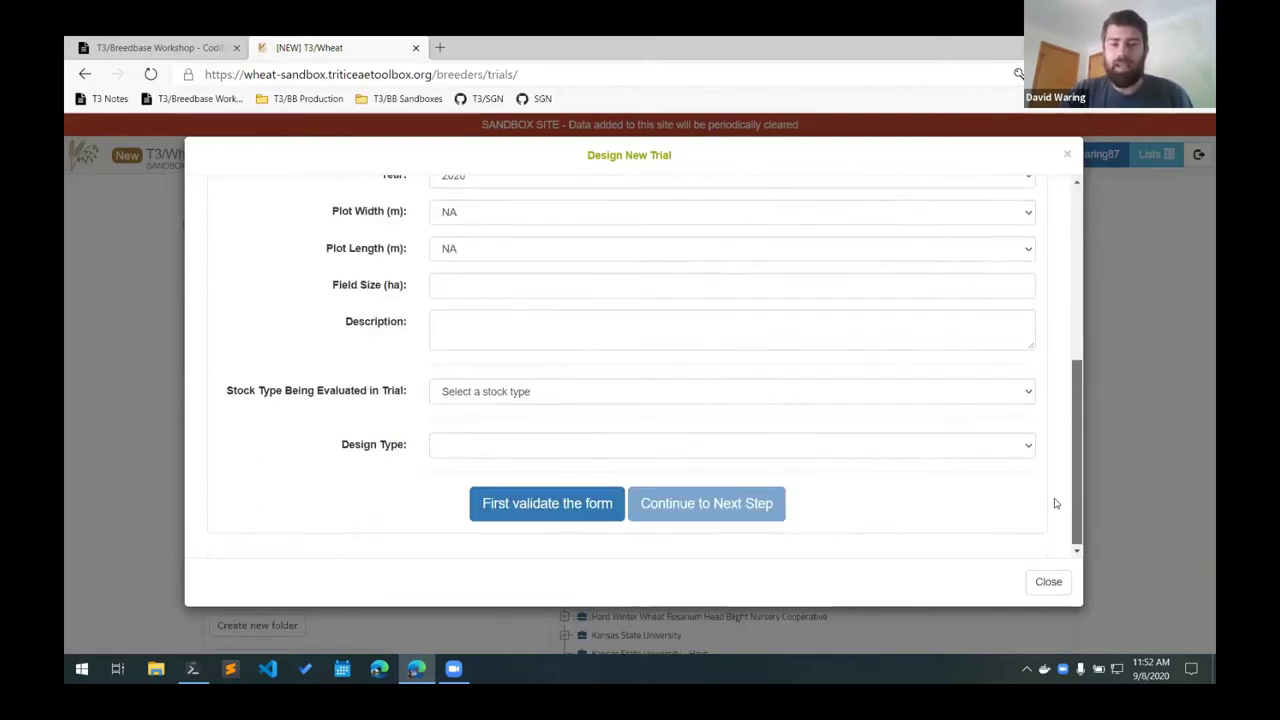
pyautogui.click(1049, 581)
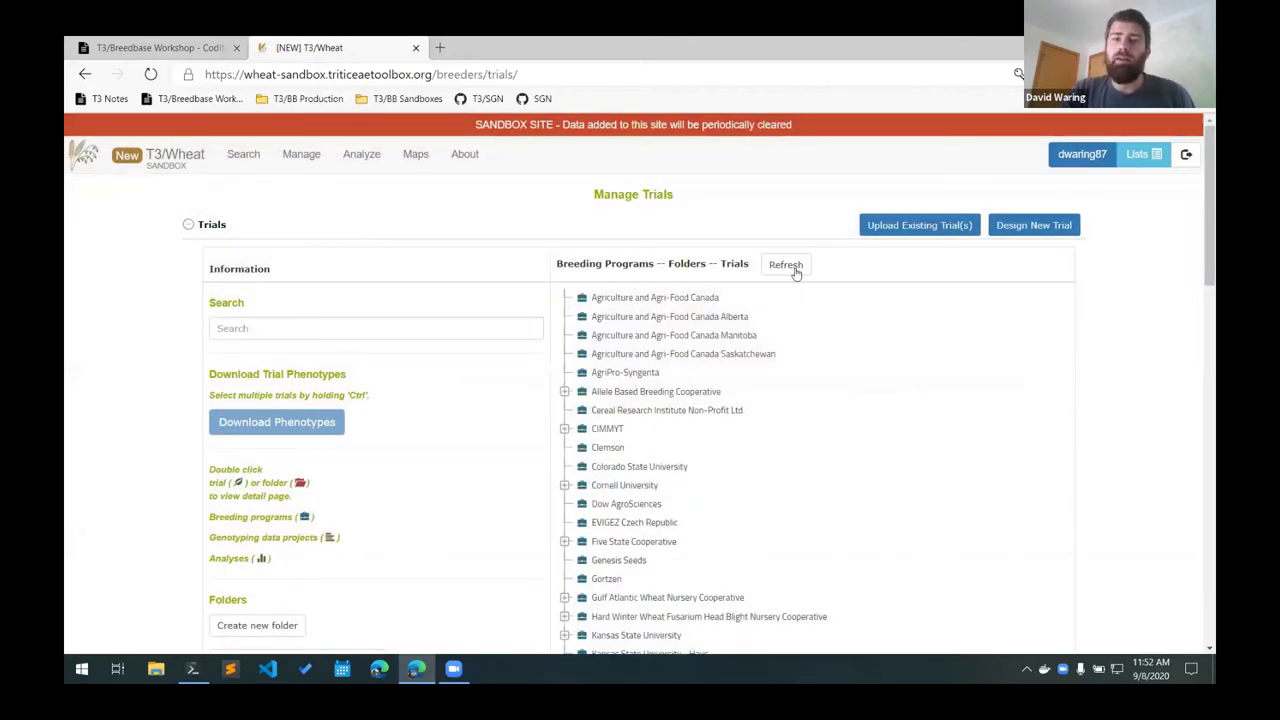
pyautogui.click(914, 226)
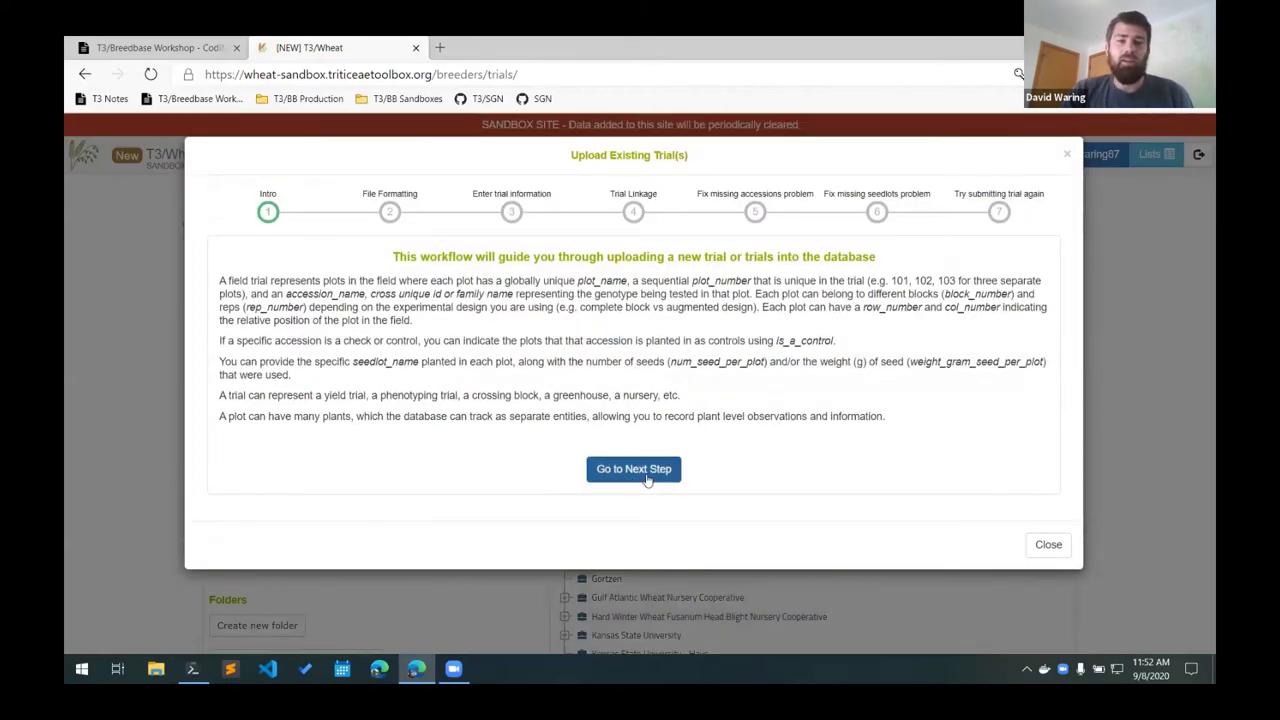
pyautogui.click(650, 478)
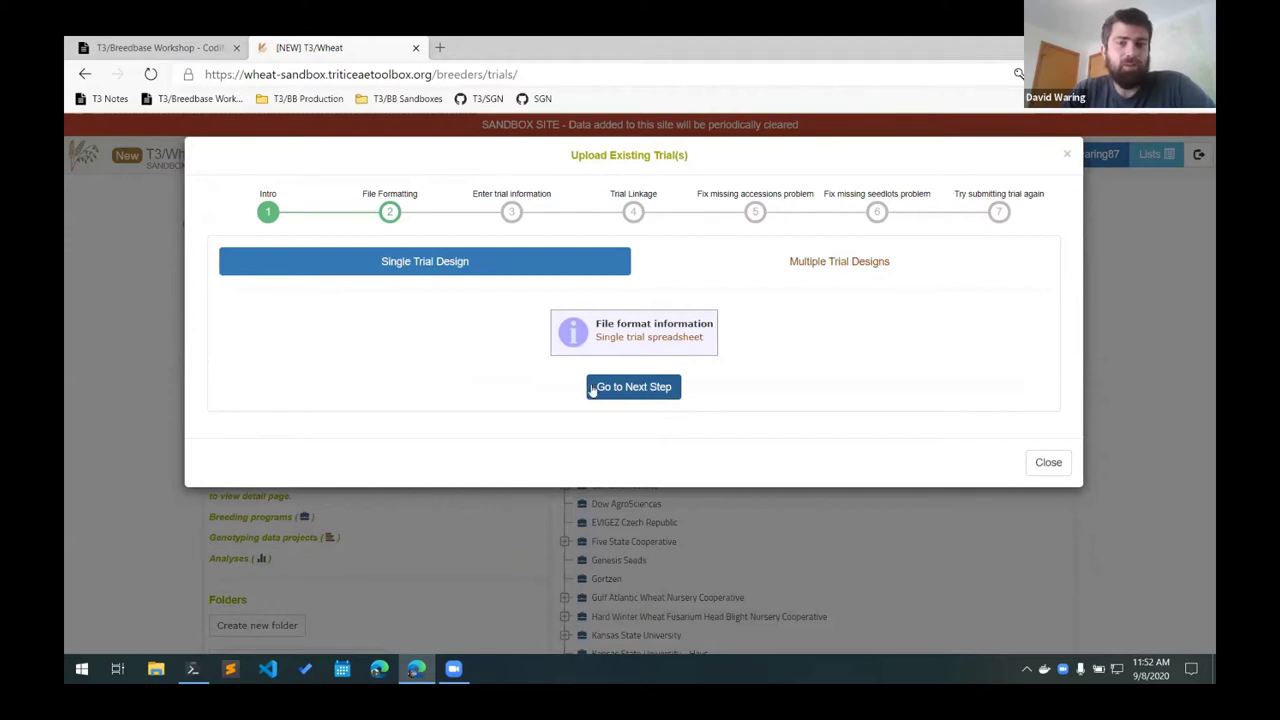
pyautogui.click(877, 262)
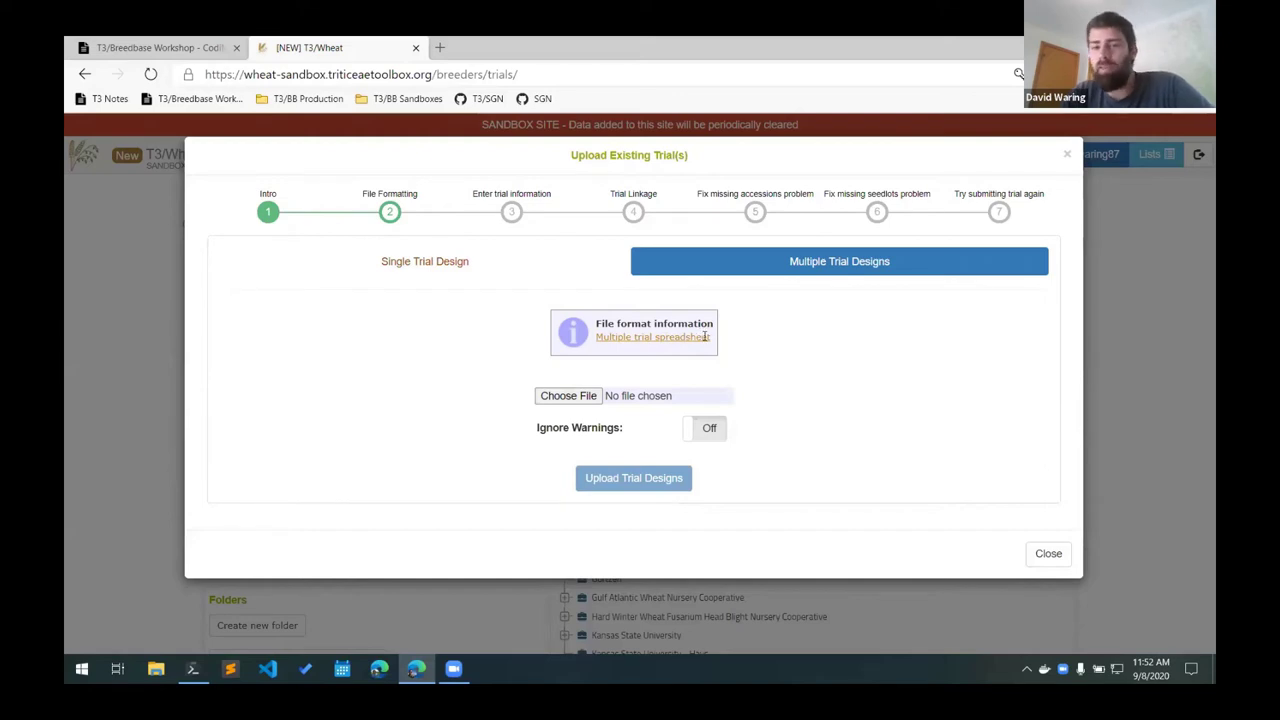
pyautogui.click(409, 275)
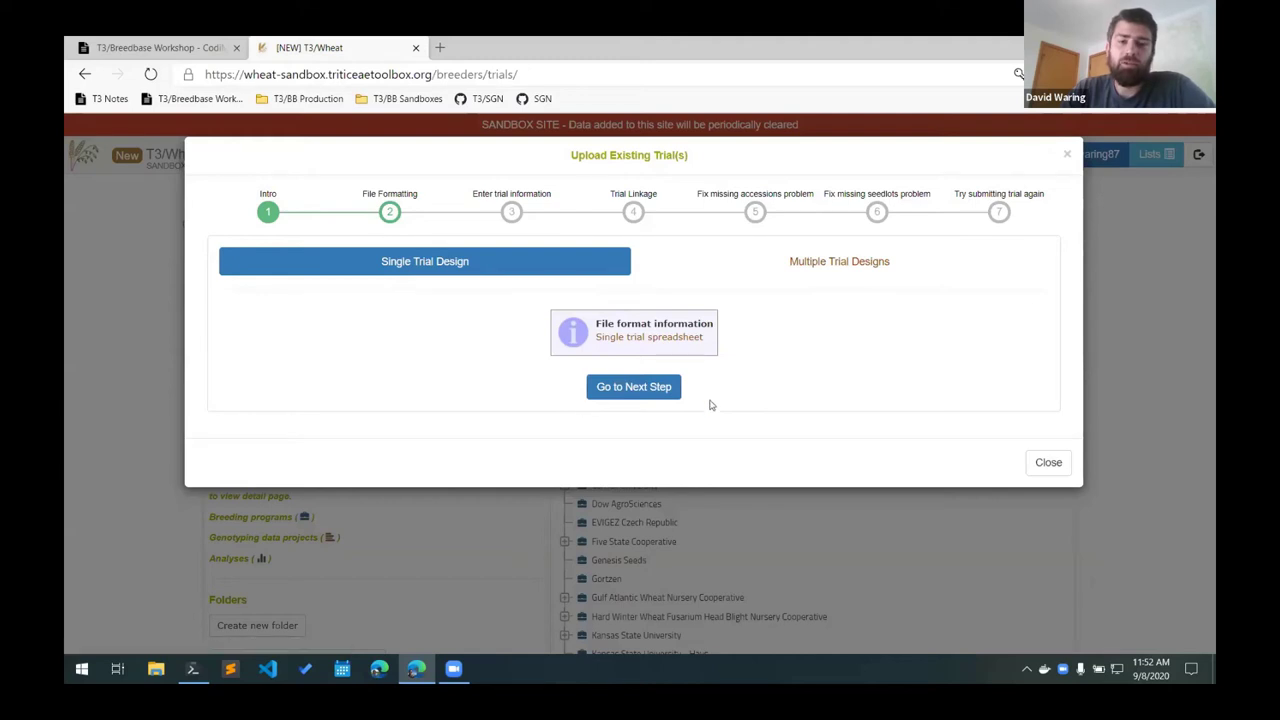
pyautogui.click(632, 388)
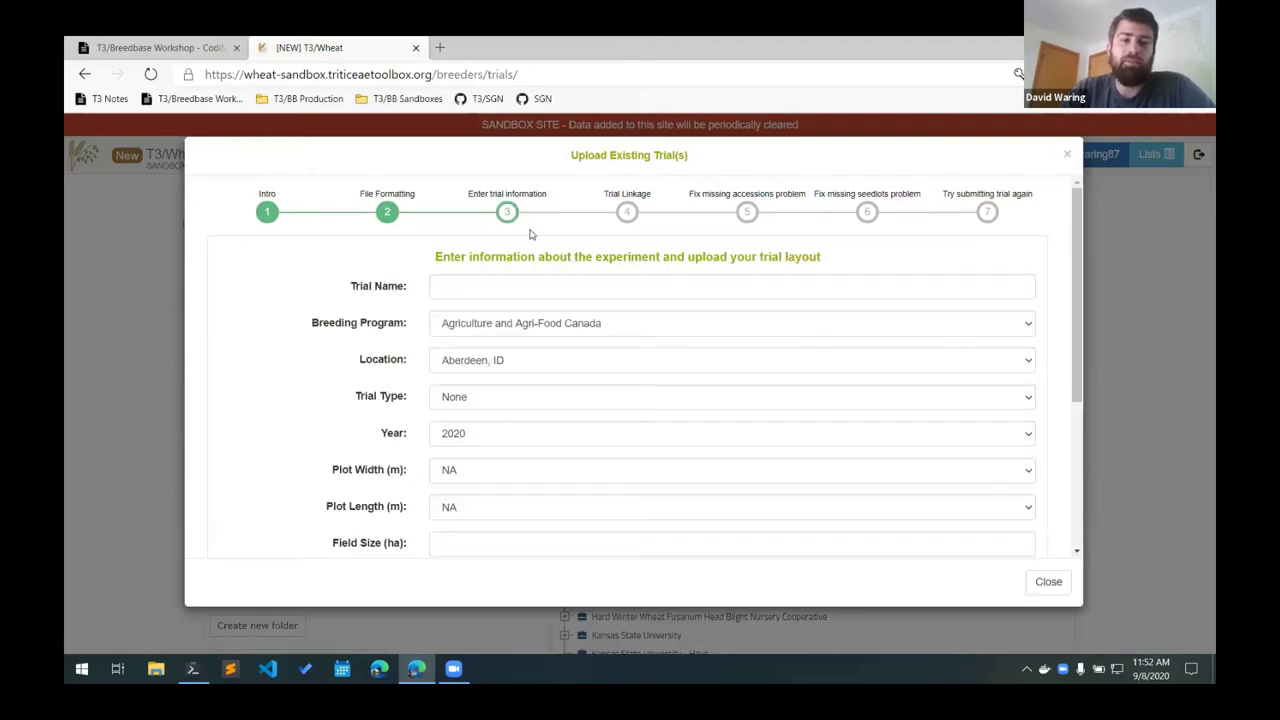
pyautogui.scroll(-3, 547, 397)
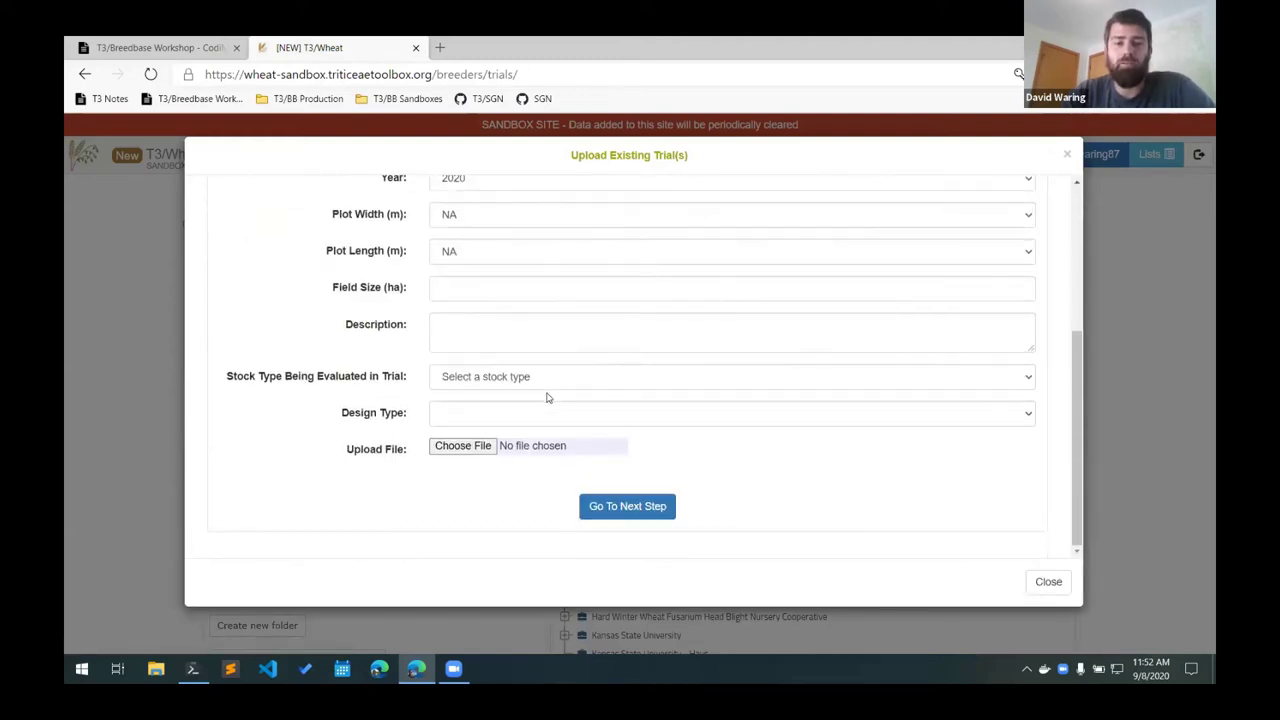
pyautogui.scroll(5, 547, 397)
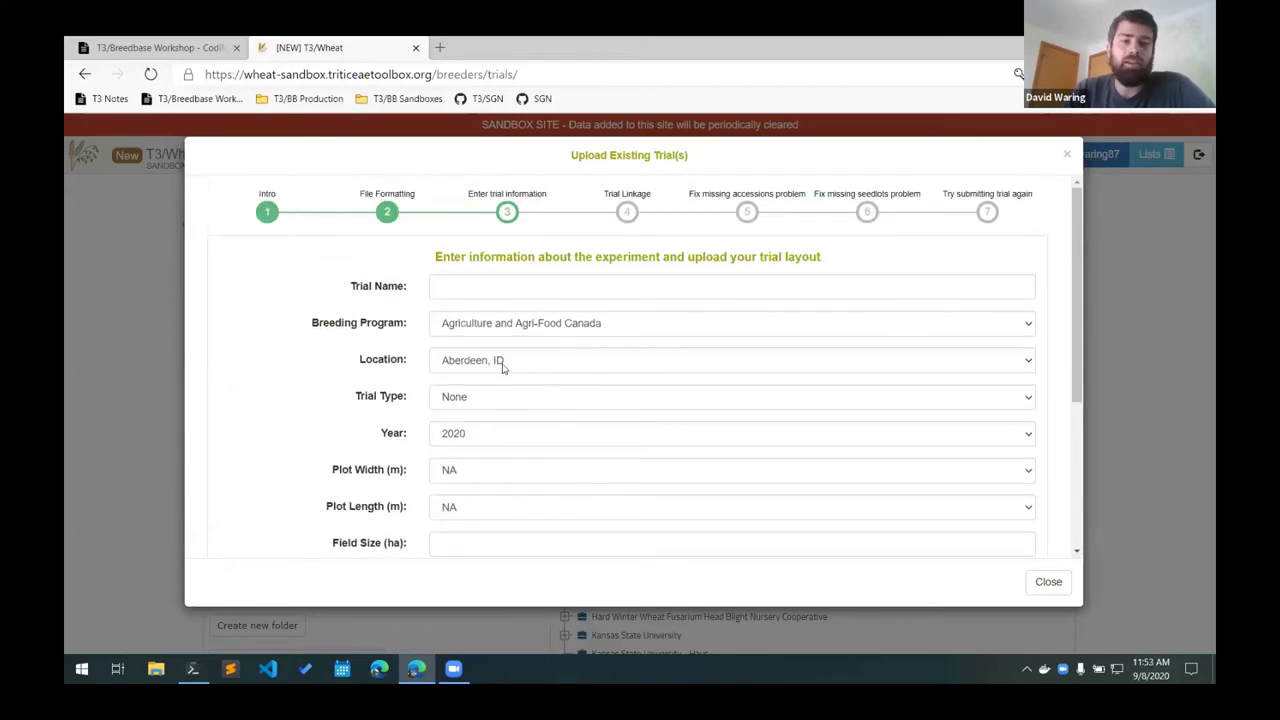
pyautogui.scroll(-5, 589, 417)
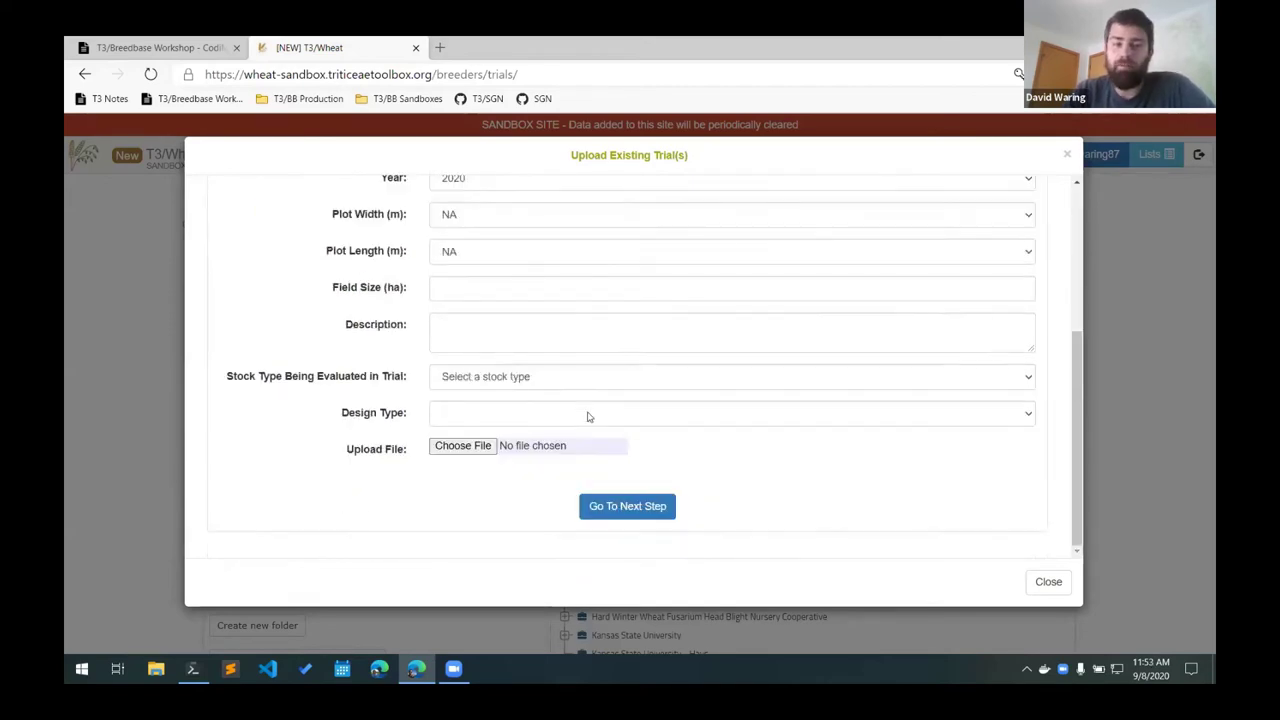
pyautogui.scroll(5, 589, 417)
pyautogui.click(390, 212)
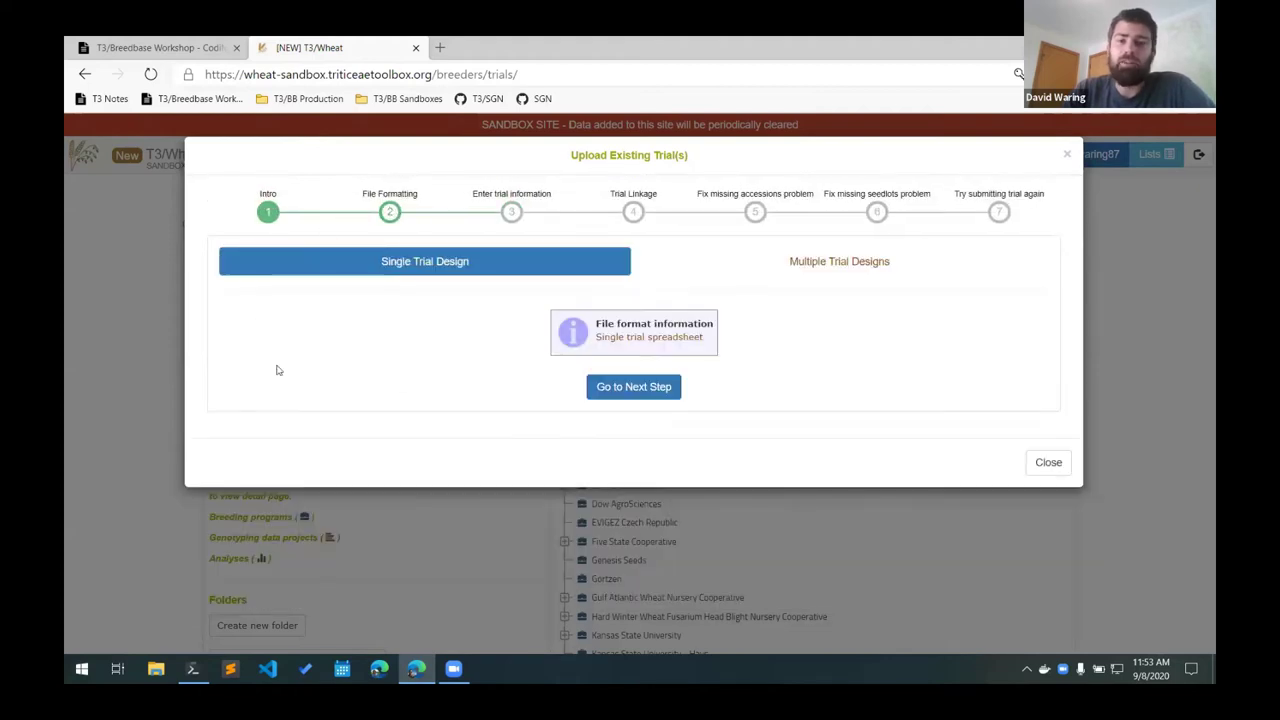
pyautogui.click(889, 265)
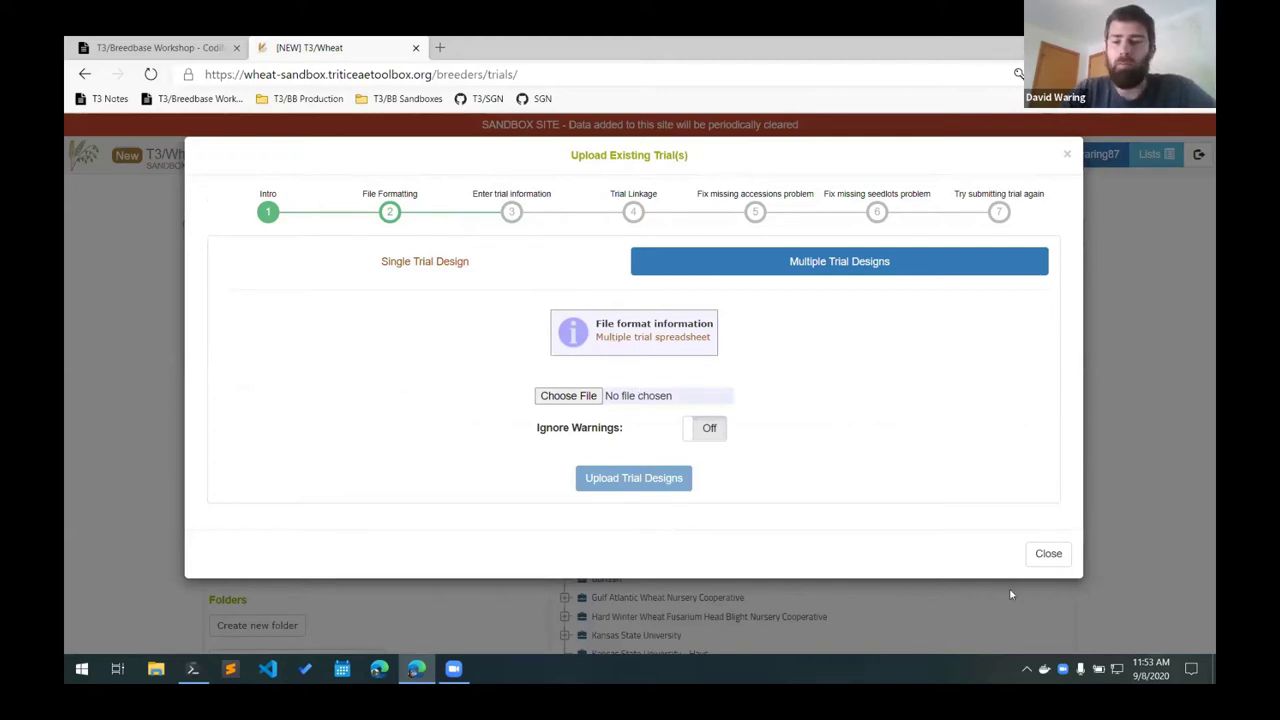
pyautogui.click(1058, 560)
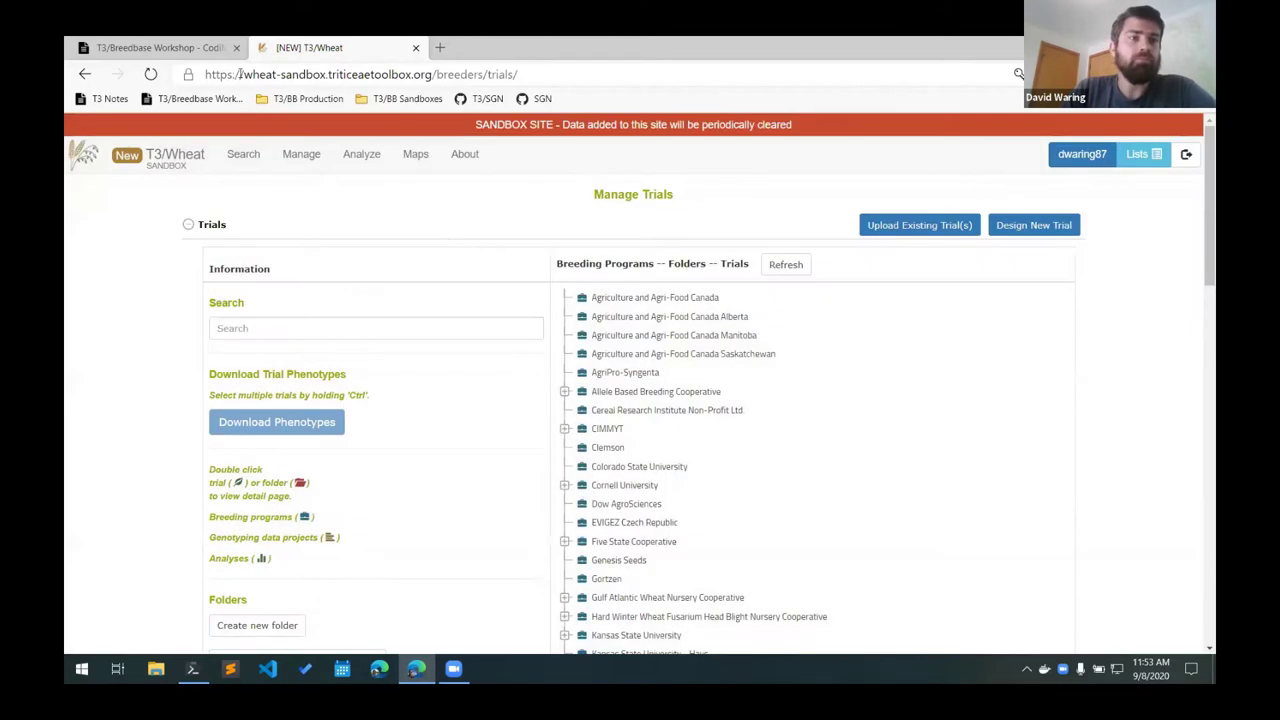
# - In the workshop notes, highlight Multiple Trial Designs, trial and plot information, then scroll to Trial Properties
pyautogui.click(160, 47)
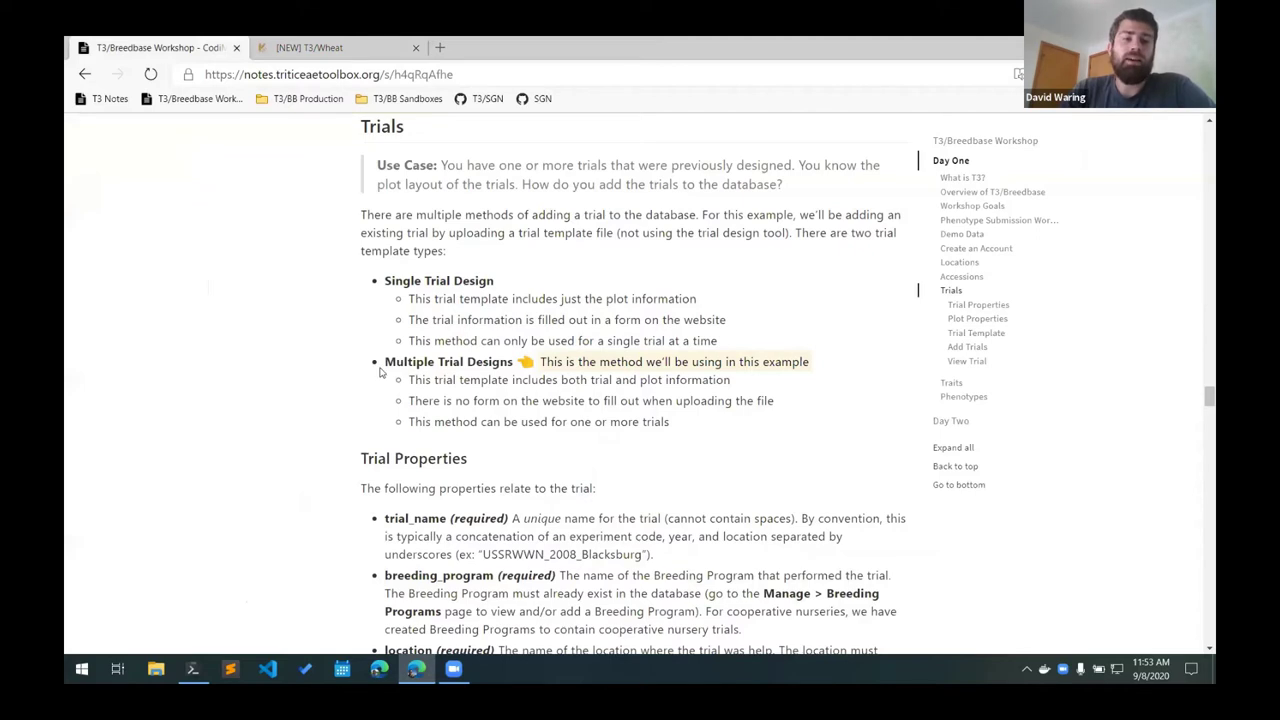
pyautogui.moveTo(384, 364); pyautogui.dragTo(522, 364)
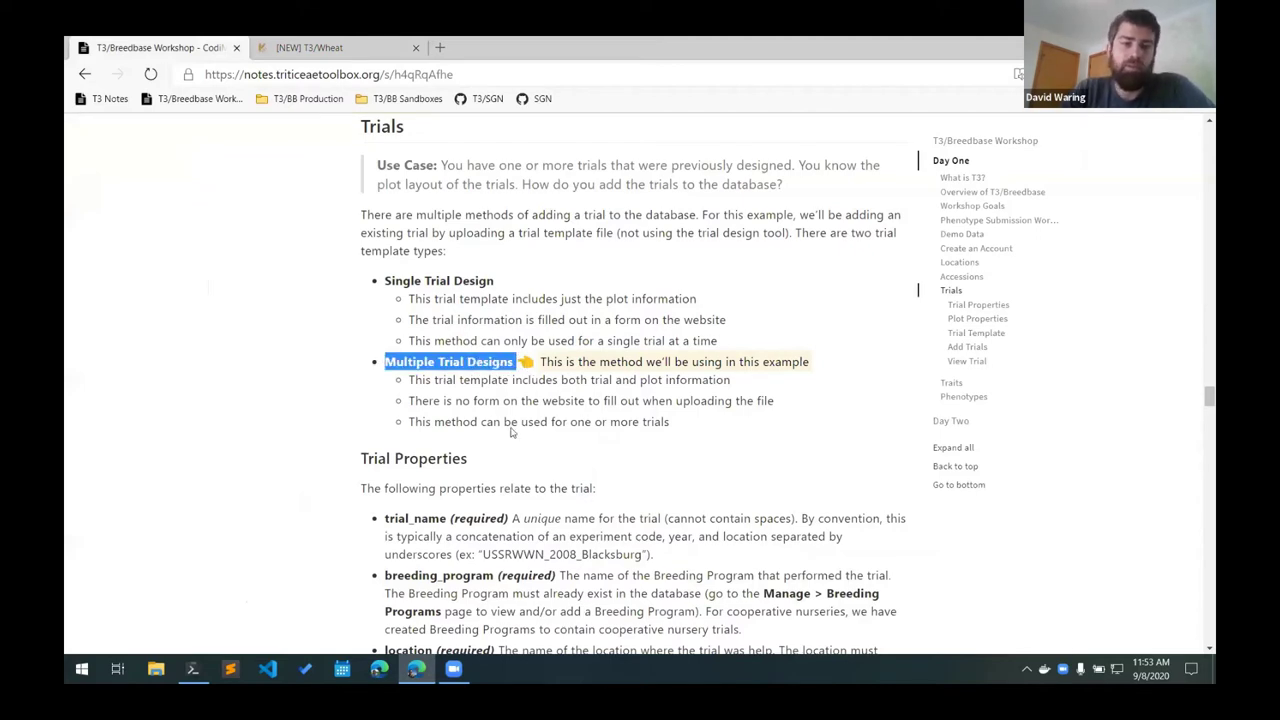
pyautogui.moveTo(589, 380); pyautogui.dragTo(624, 382)
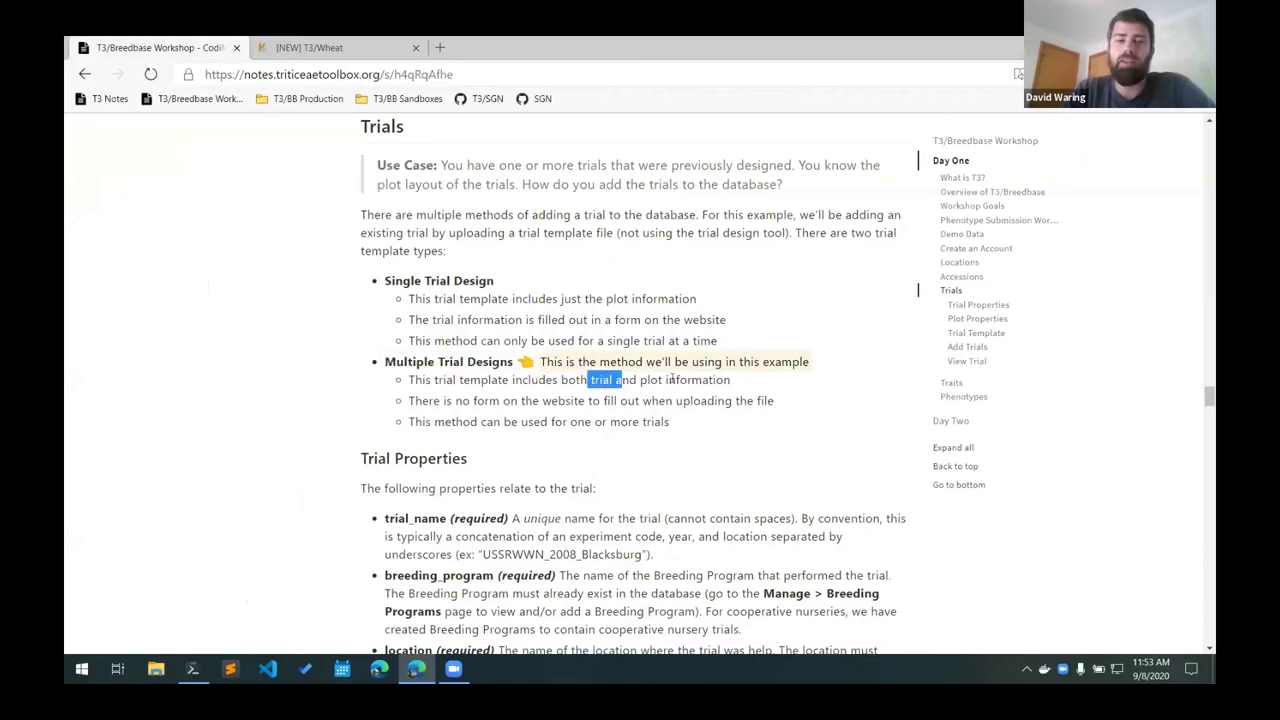
pyautogui.moveTo(640, 380); pyautogui.dragTo(703, 380)
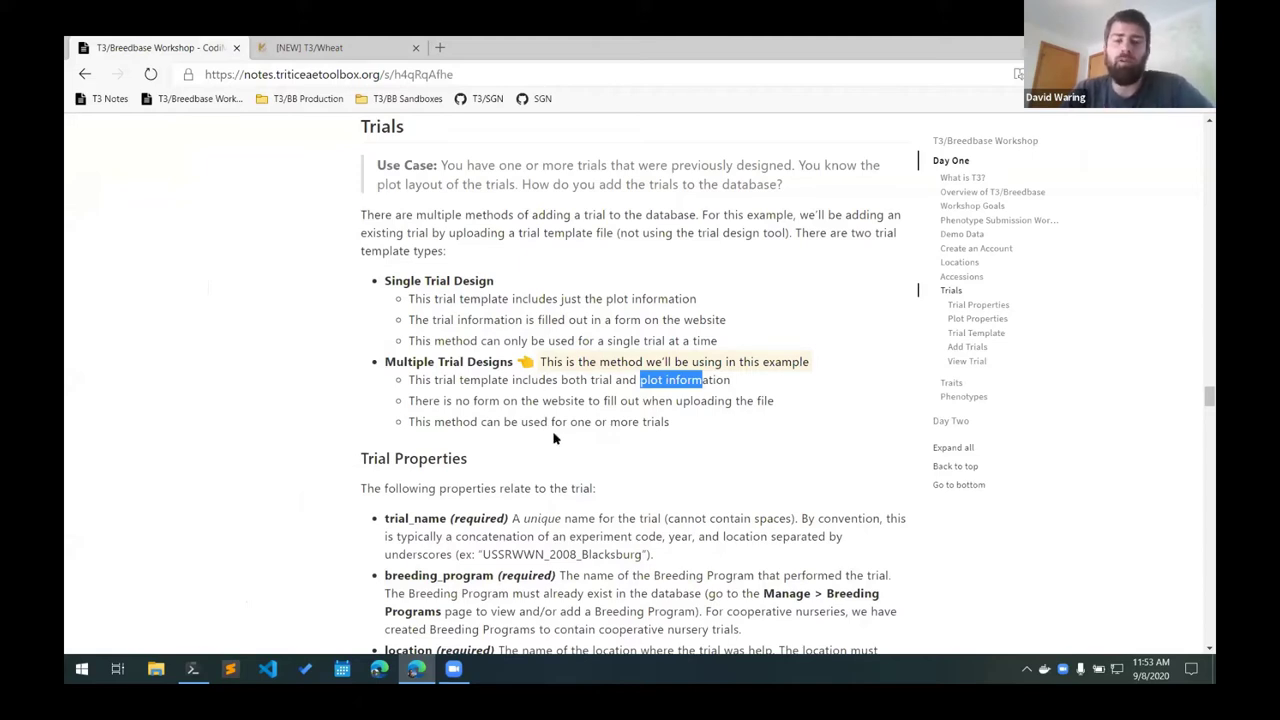
pyautogui.scroll(-3, 547, 425)
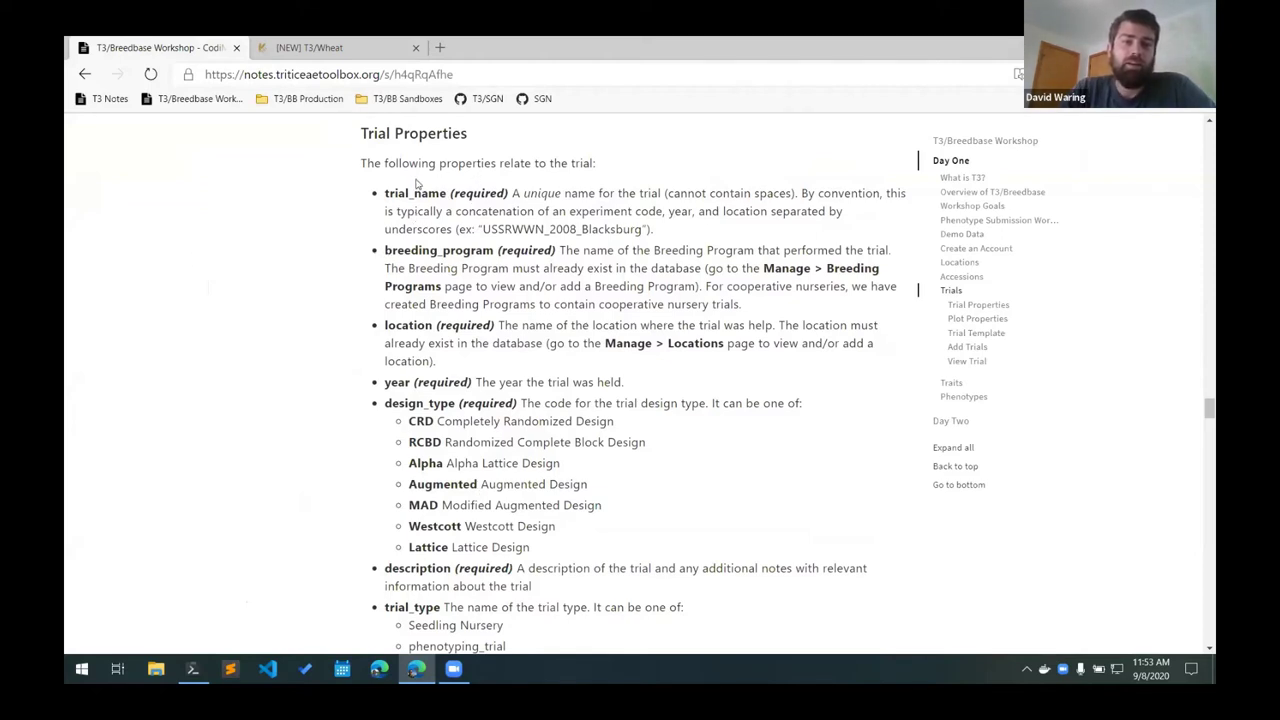
pyautogui.scroll(-1, 433, 509)
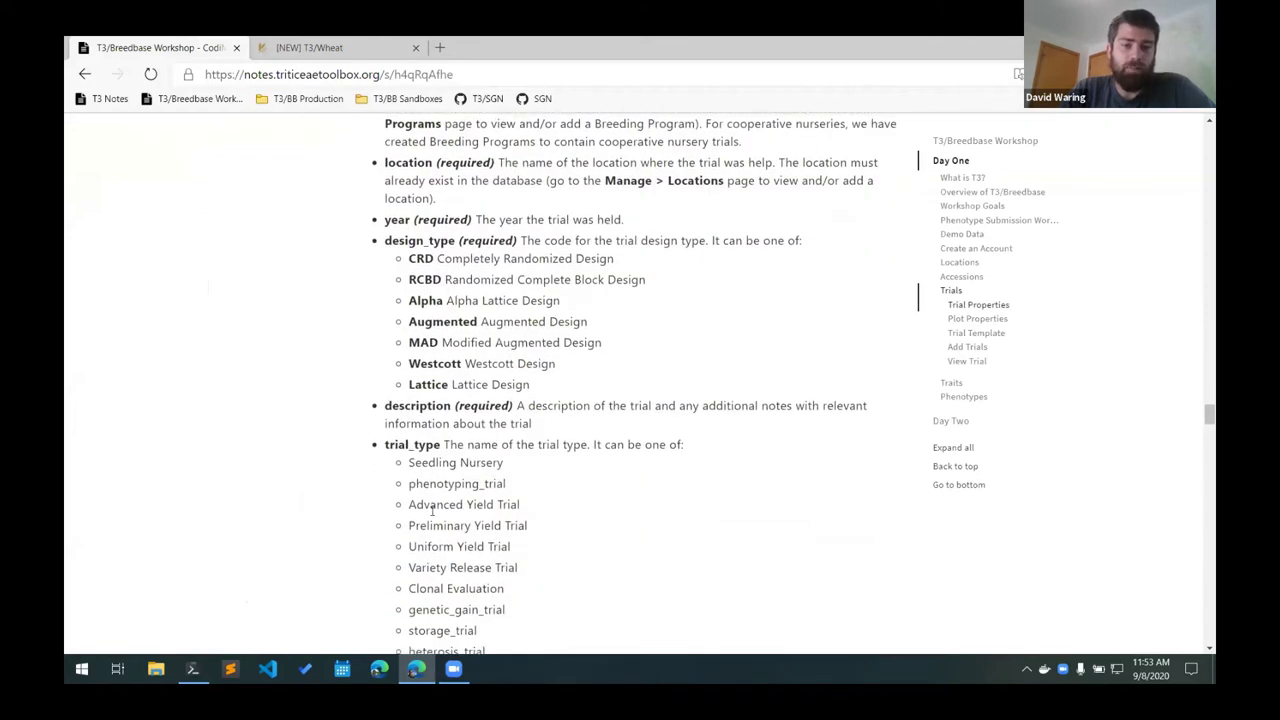
pyautogui.scroll(1, 381, 203)
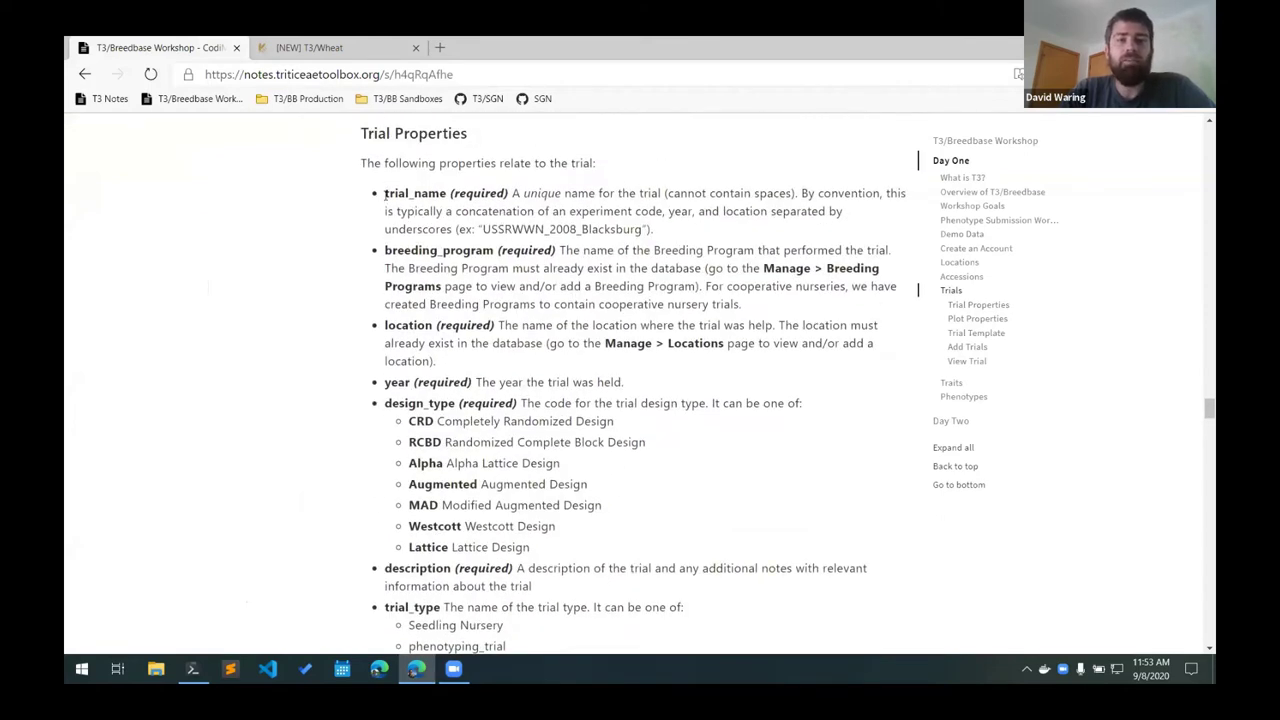
pyautogui.moveTo(384, 193); pyautogui.dragTo(448, 193)
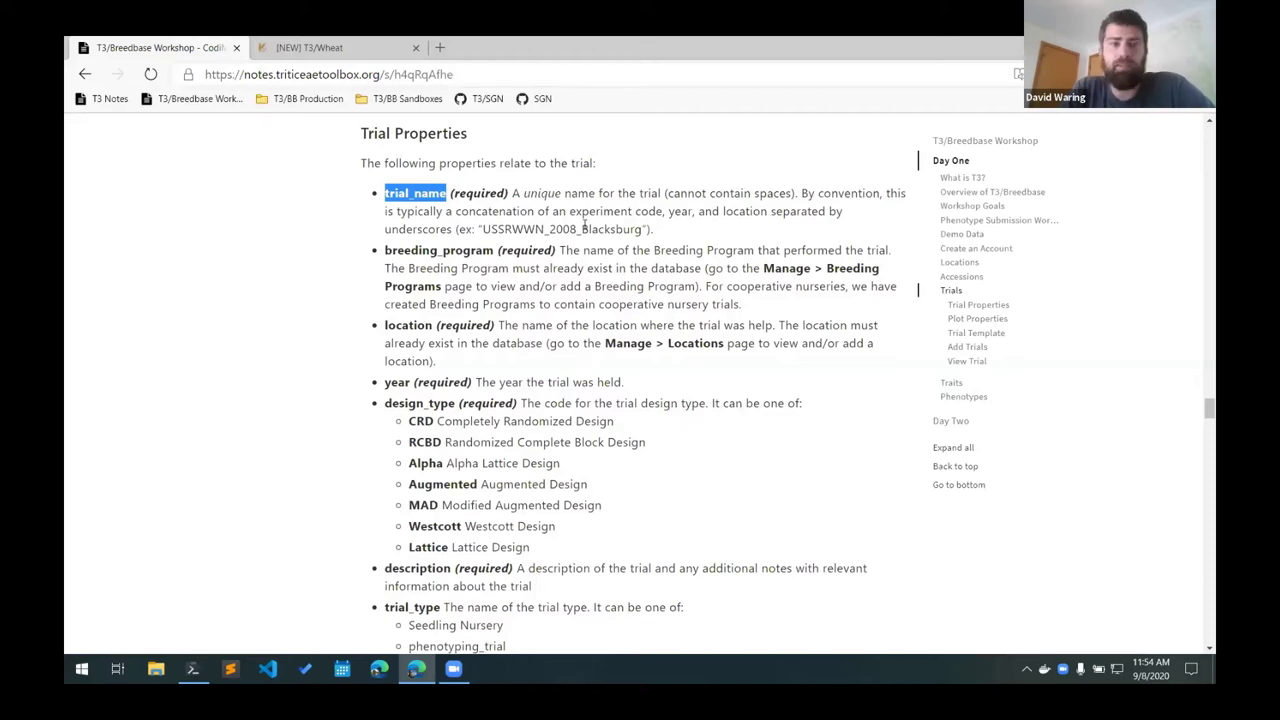
pyautogui.moveTo(667, 193); pyautogui.dragTo(793, 193)
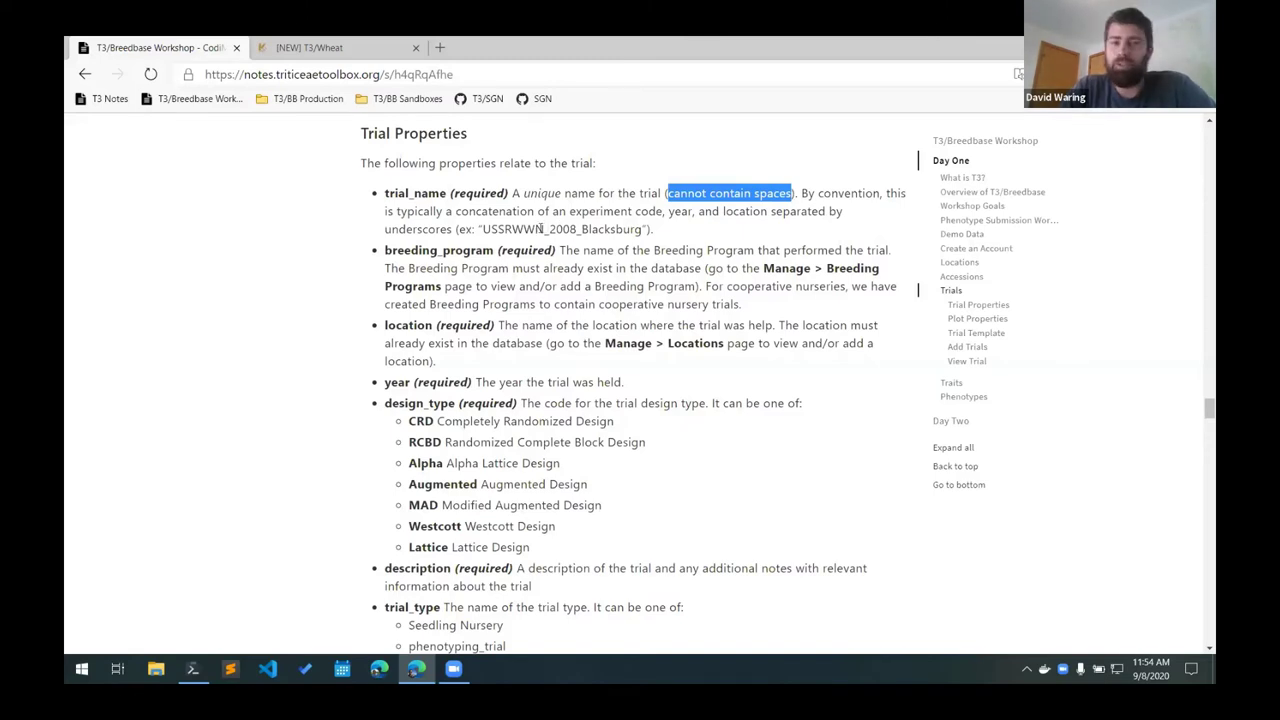
pyautogui.click(547, 229)
pyautogui.moveTo(547, 229); pyautogui.dragTo(550, 229)
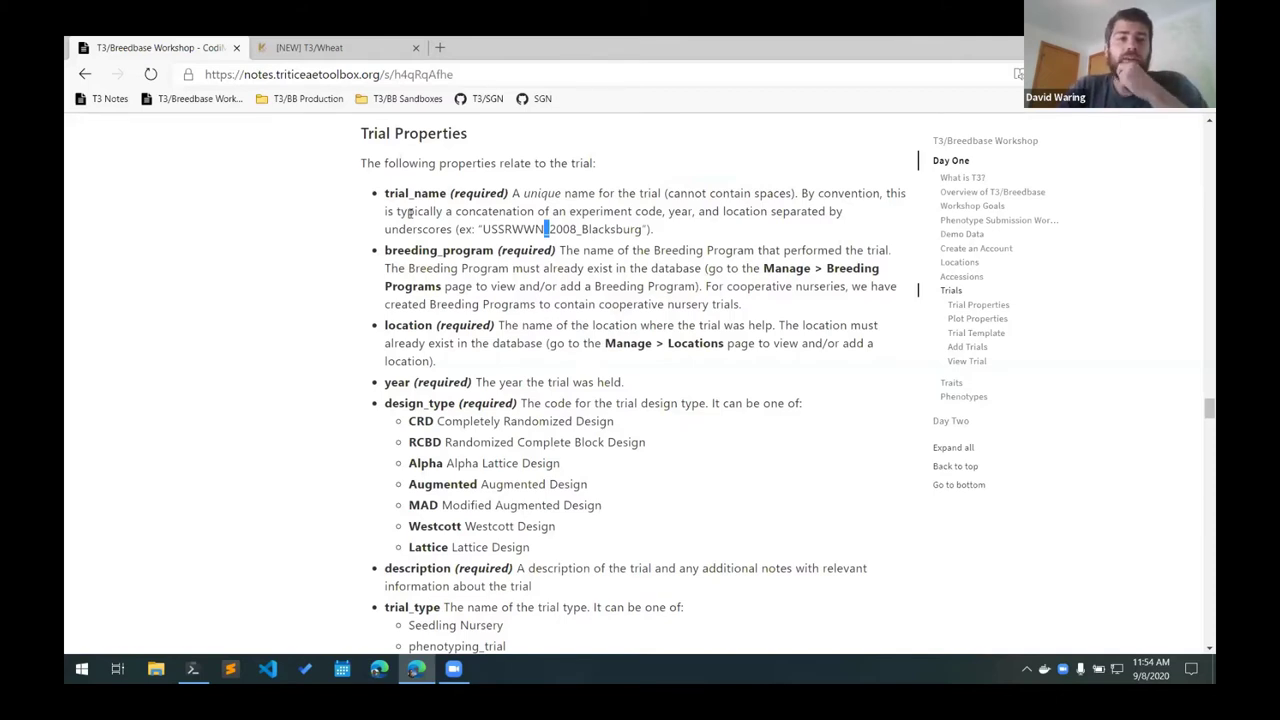
pyautogui.moveTo(482, 229); pyautogui.dragTo(546, 229)
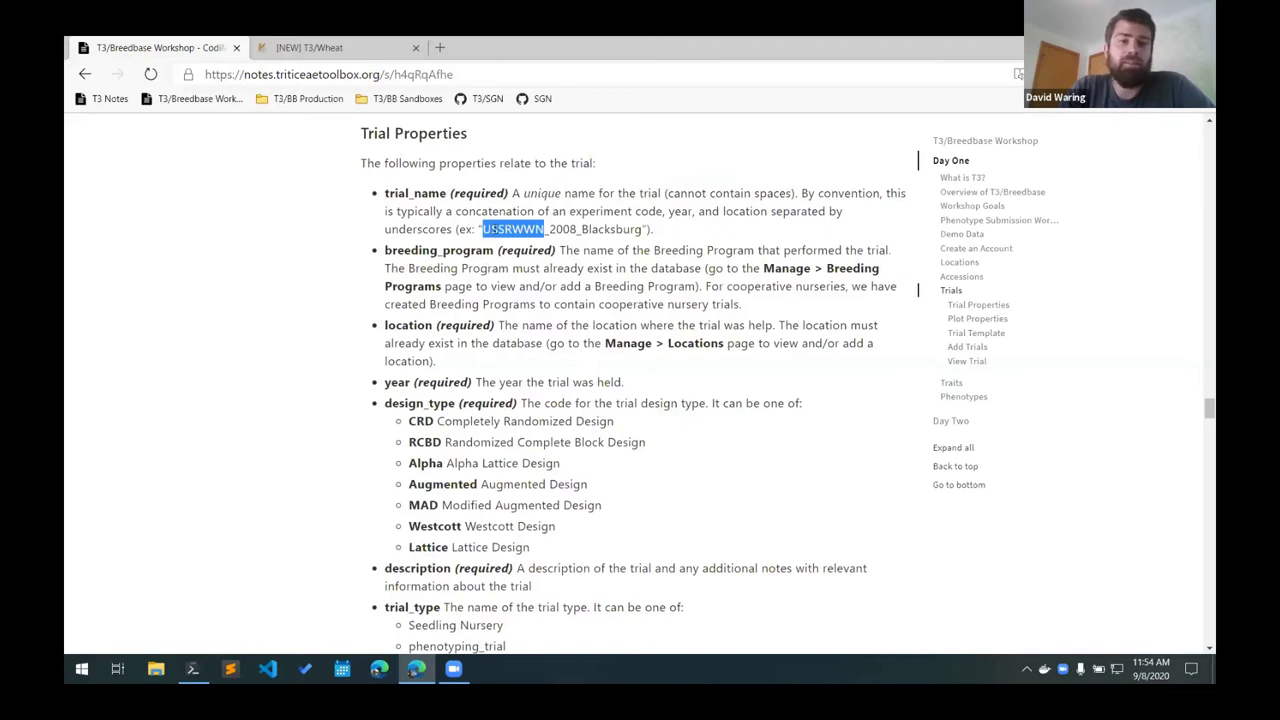
pyautogui.doubleClick(484, 229)
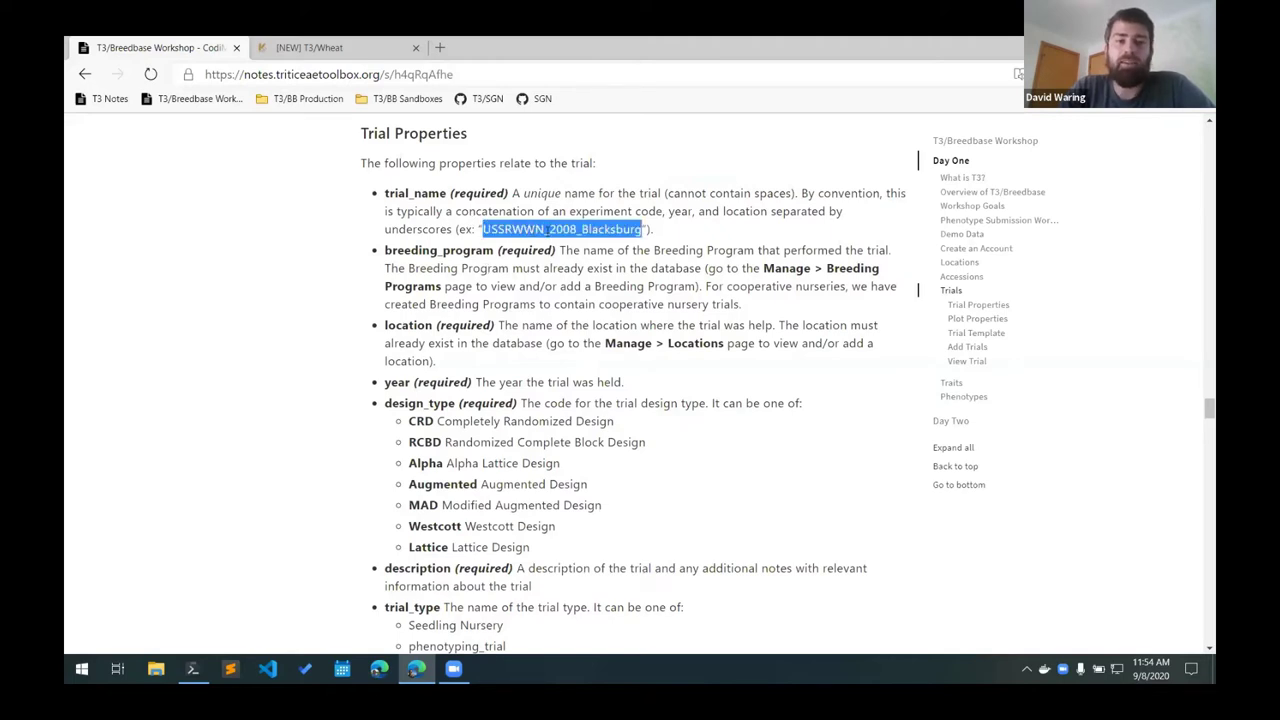
pyautogui.click(557, 229)
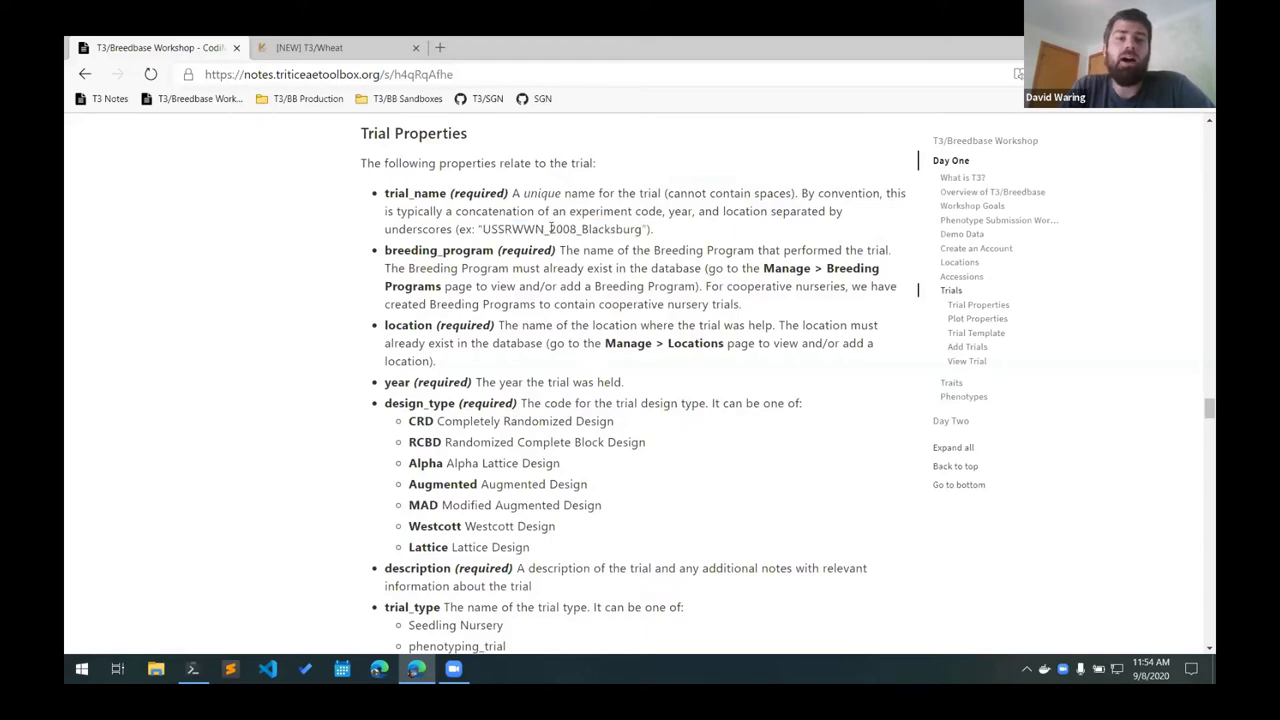
pyautogui.moveTo(549, 229); pyautogui.dragTo(643, 229)
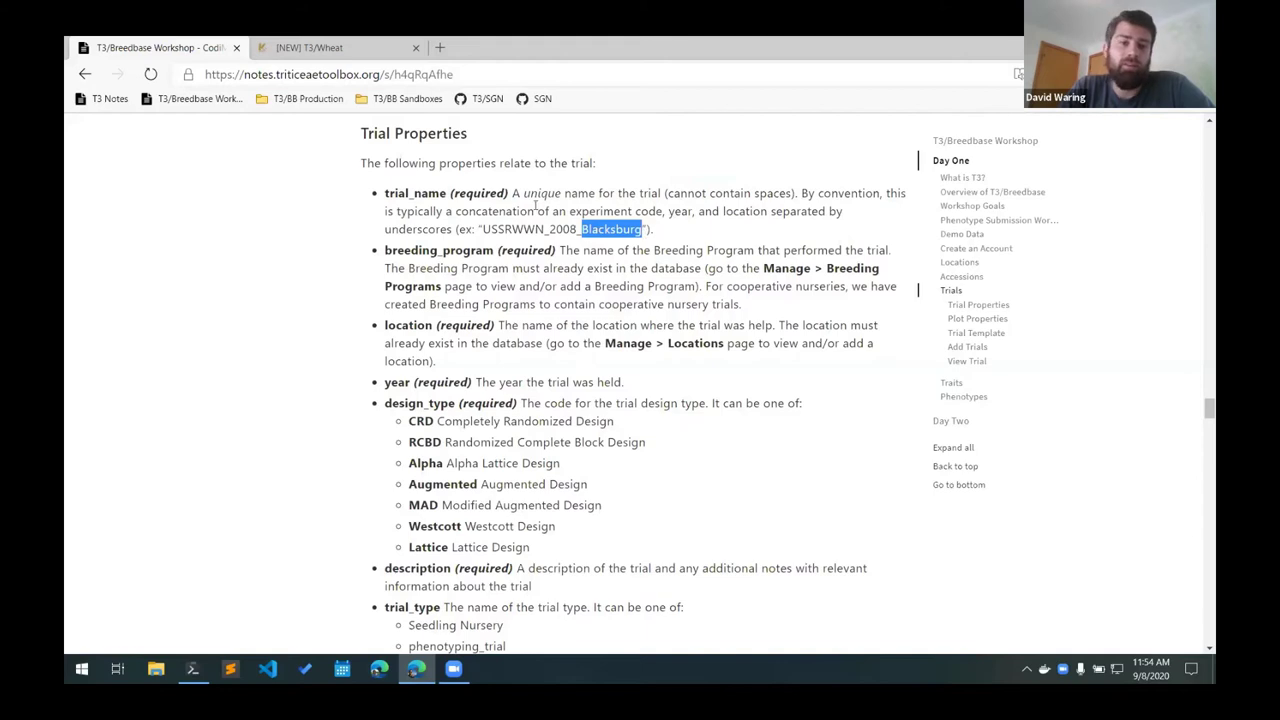
pyautogui.moveTo(545, 229); pyautogui.dragTo(624, 229)
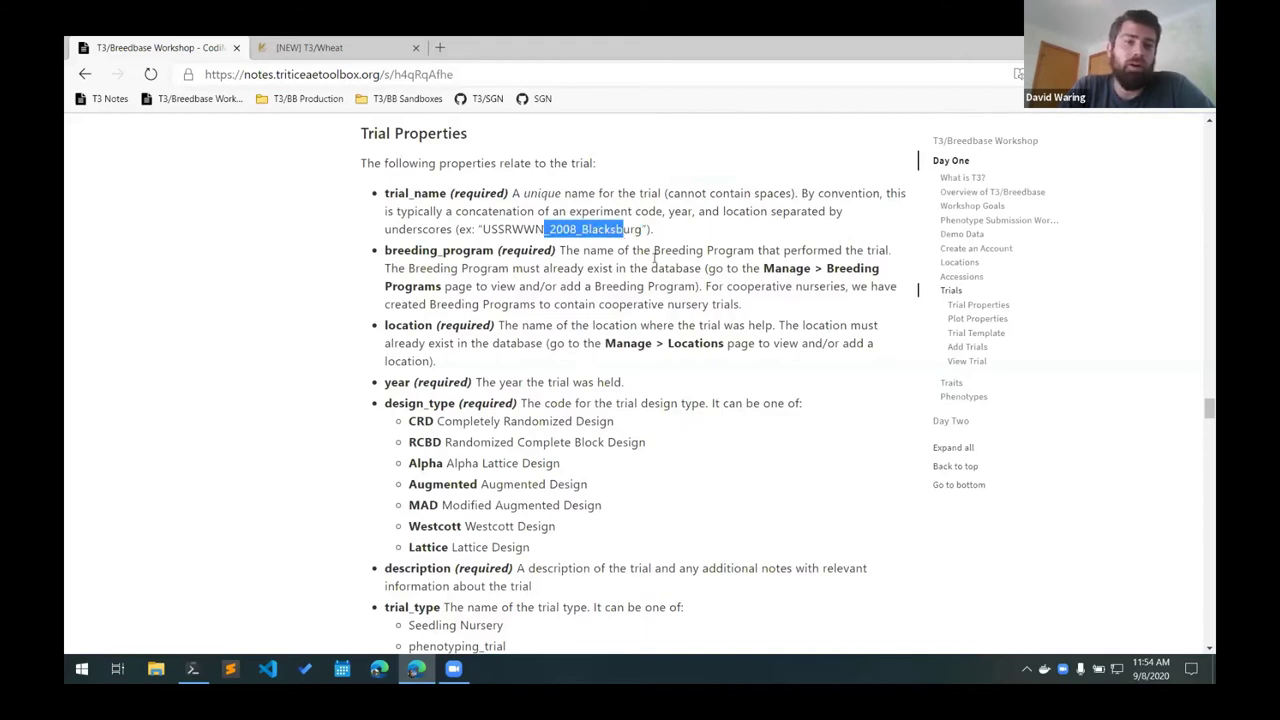
pyautogui.click(493, 229)
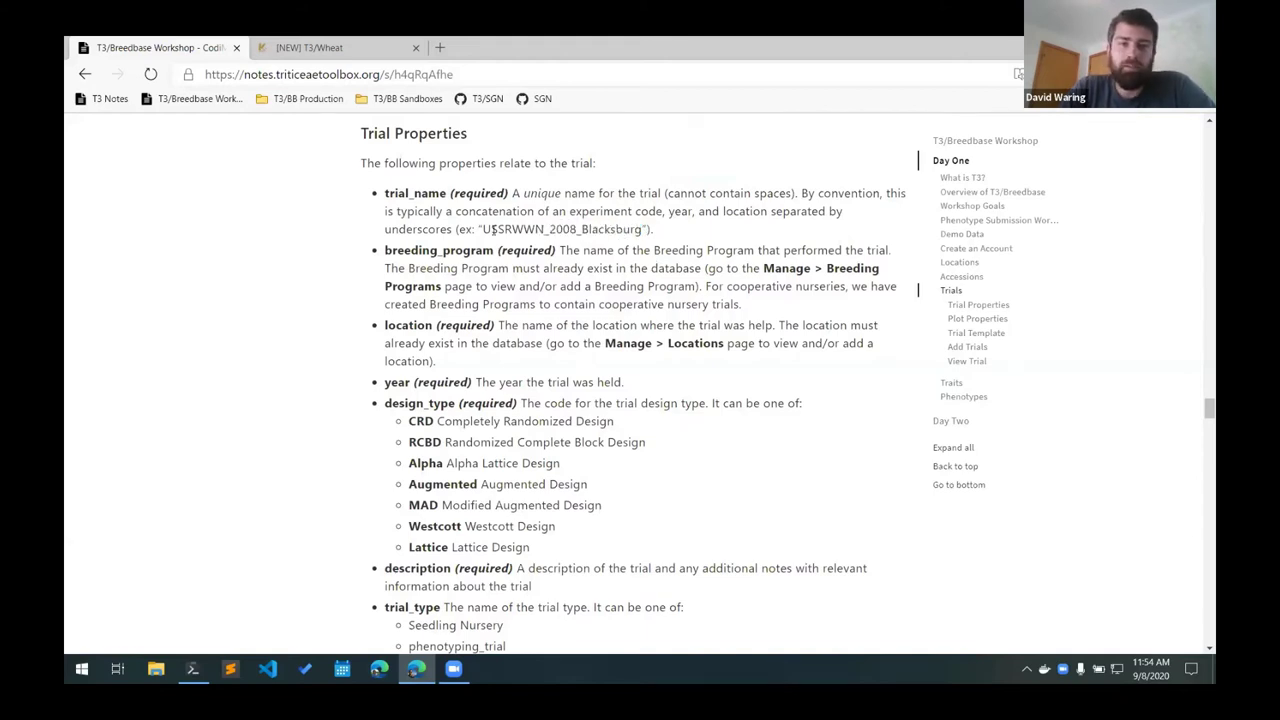
pyautogui.doubleClick(638, 230)
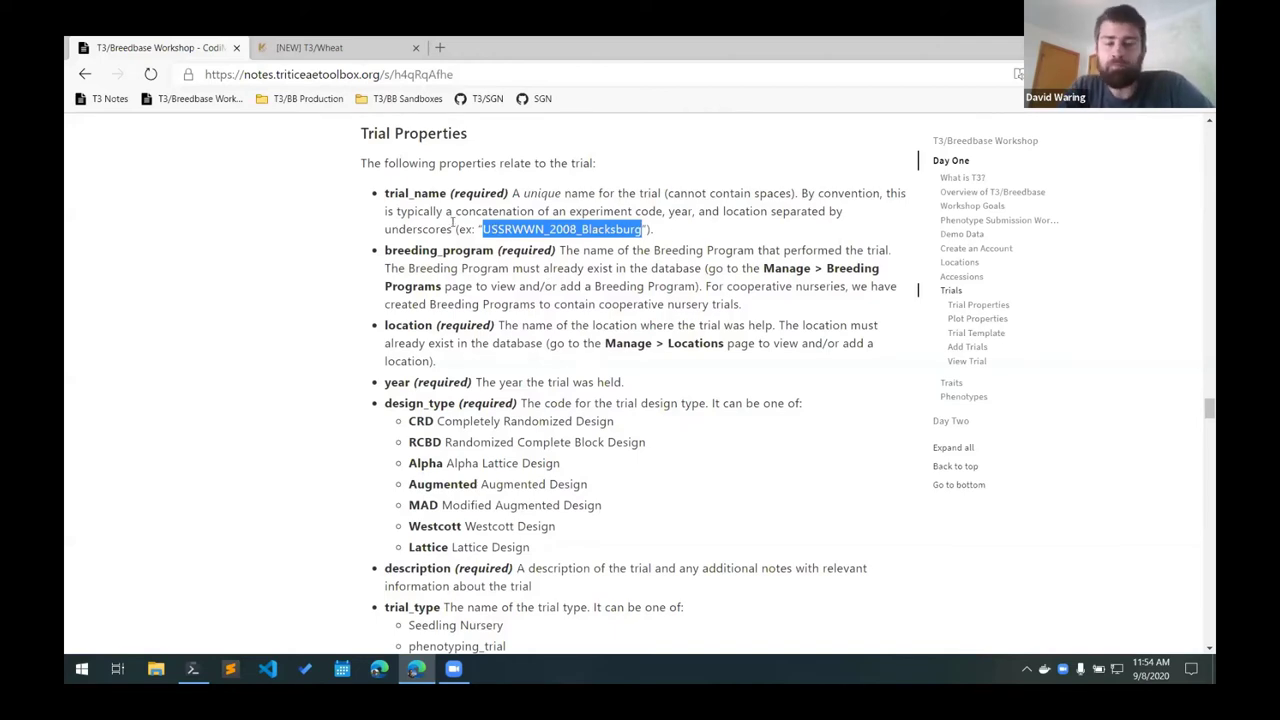
pyautogui.moveTo(386, 251); pyautogui.dragTo(557, 252)
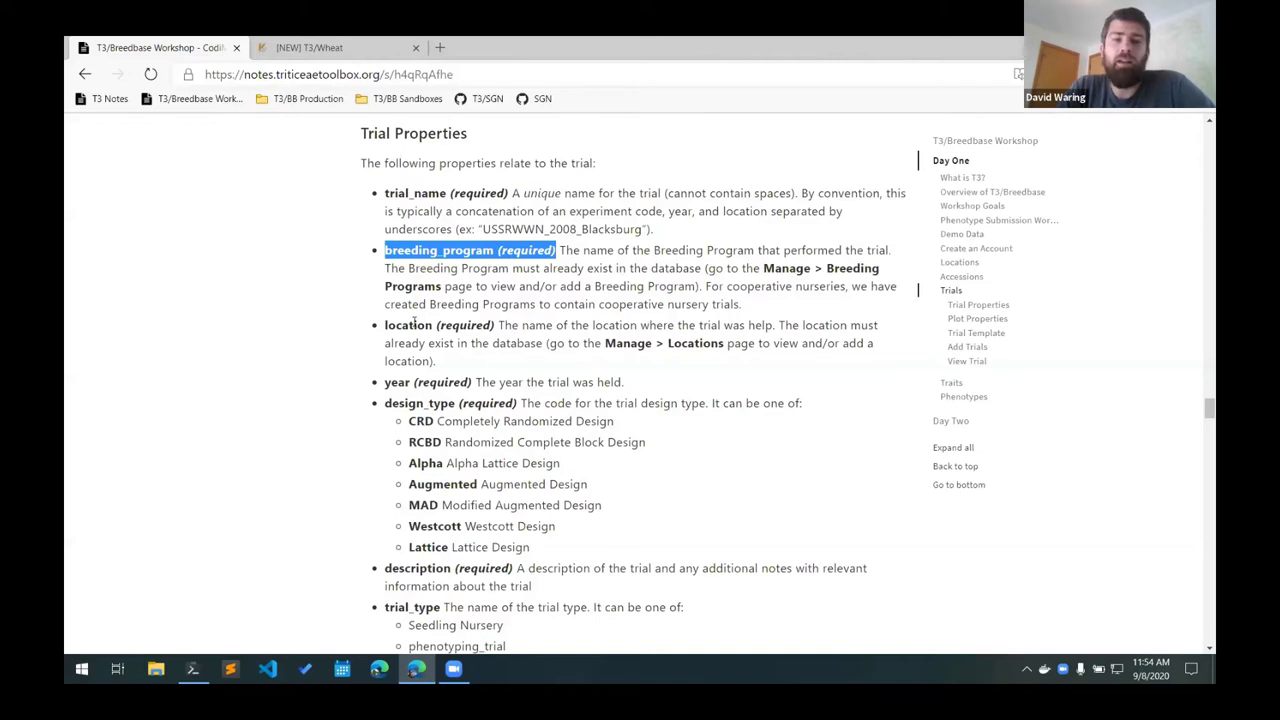
pyautogui.click(344, 57)
# - Open Manage > Breeding Programs and select the Winter Wheat Scab Nursery Cooperative name
pyautogui.moveTo(296, 158)
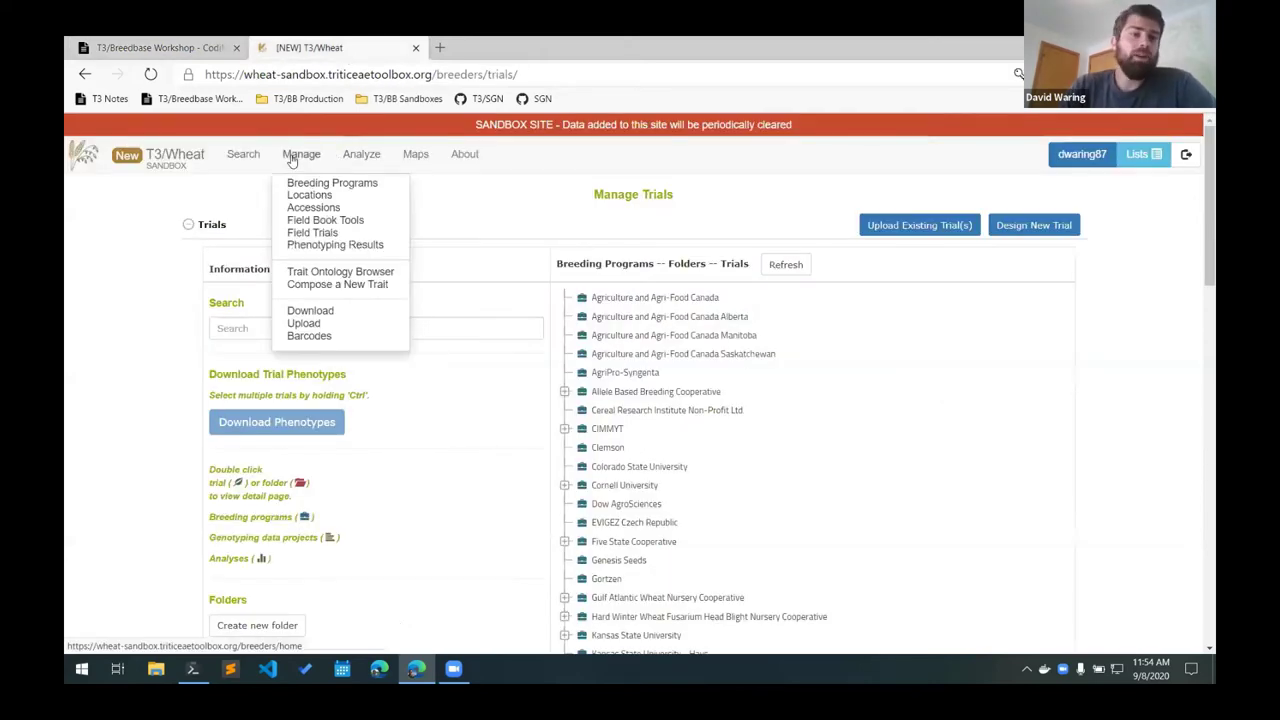
pyautogui.click(298, 183)
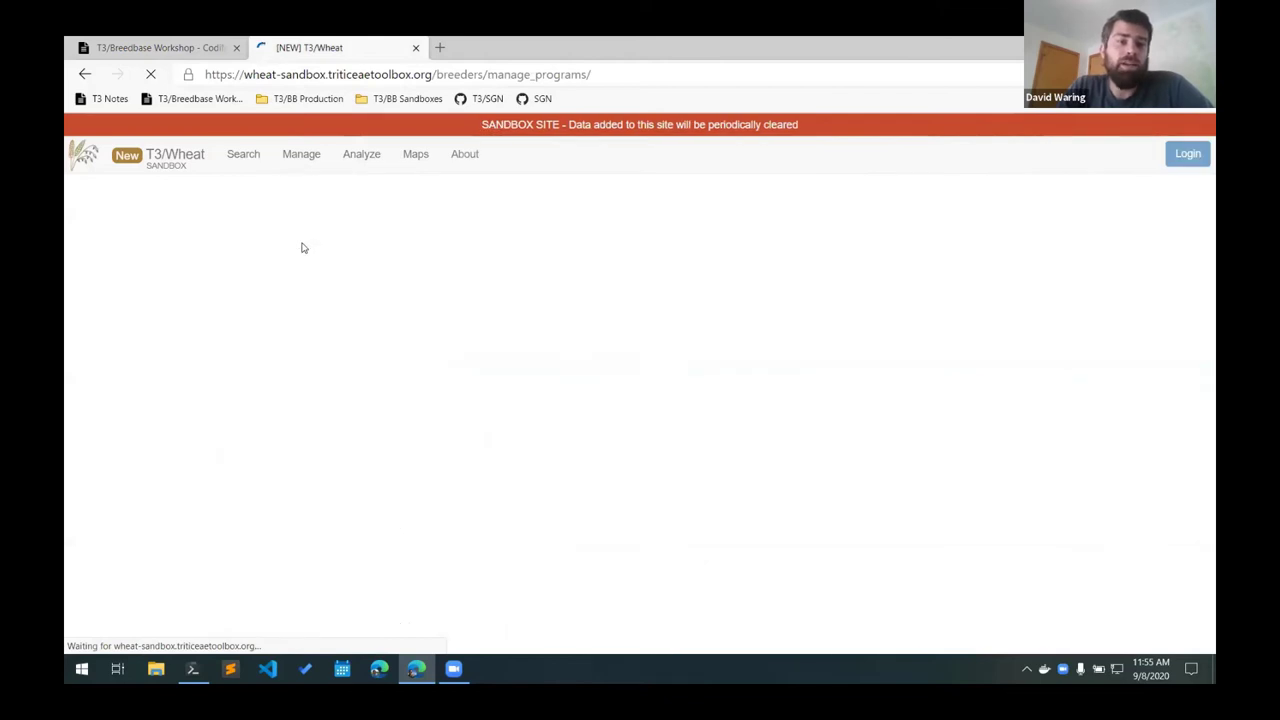
pyautogui.scroll(-10, 303, 247)
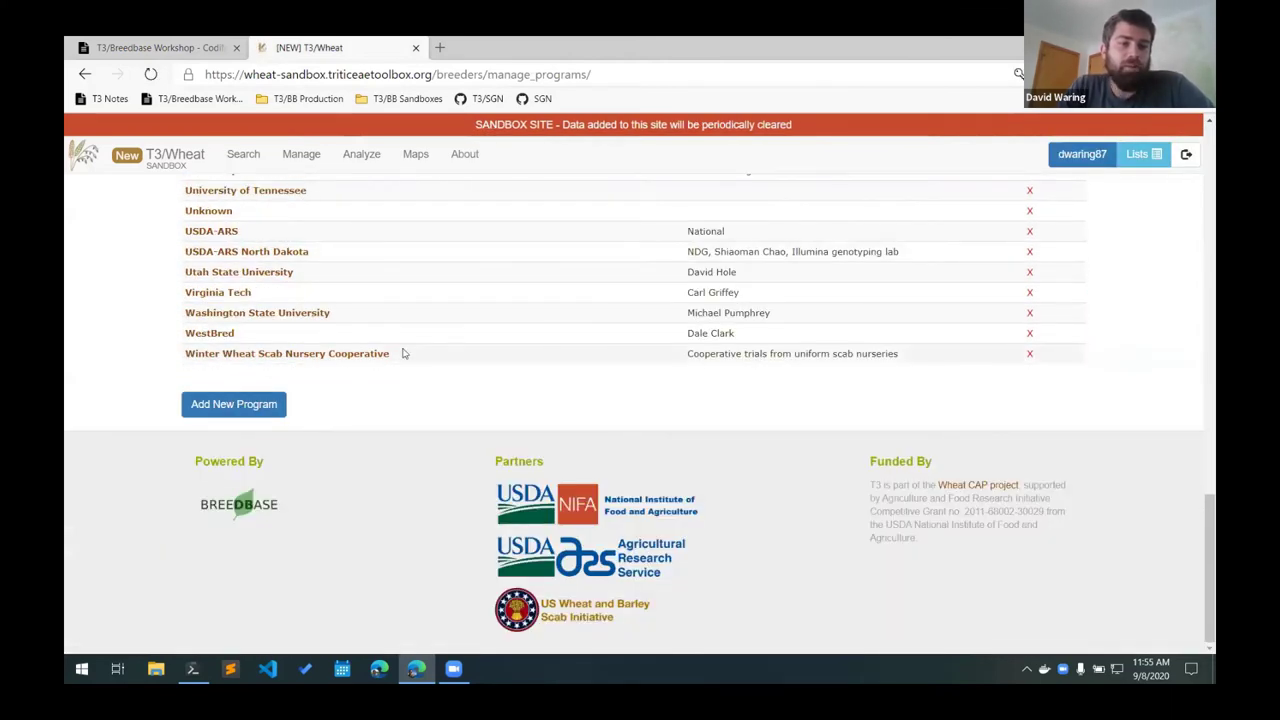
pyautogui.moveTo(404, 353); pyautogui.dragTo(184, 355)
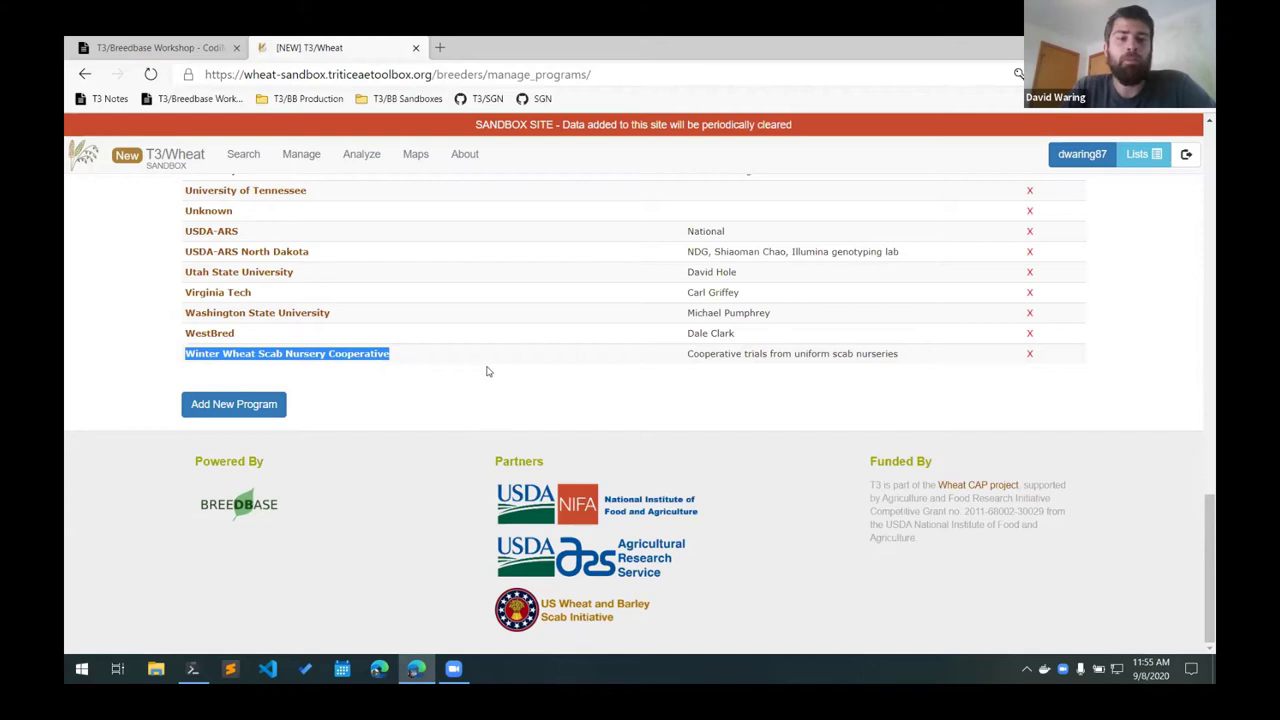
pyautogui.click(452, 356)
pyautogui.tripleClick(265, 353)
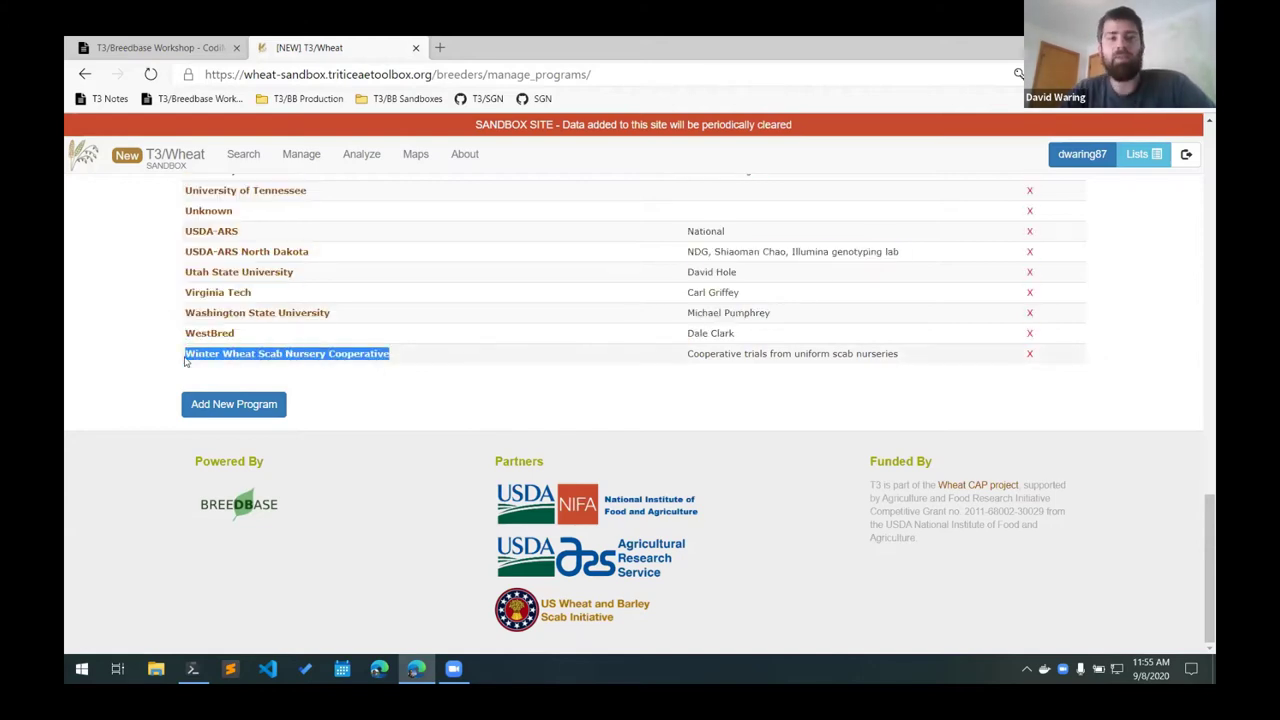
pyautogui.scroll(5, 251, 335)
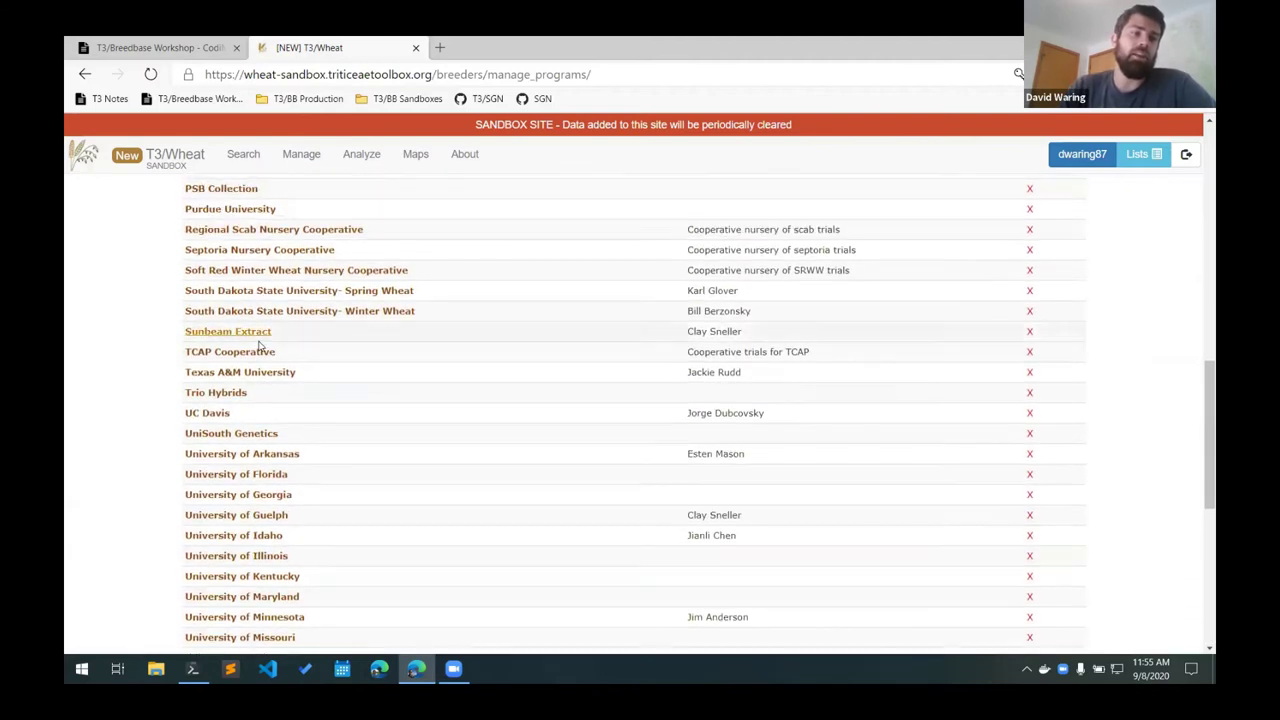
# - In the workshop notes, highlight location (required), then scroll down and highlight description (required)
pyautogui.click(176, 48)
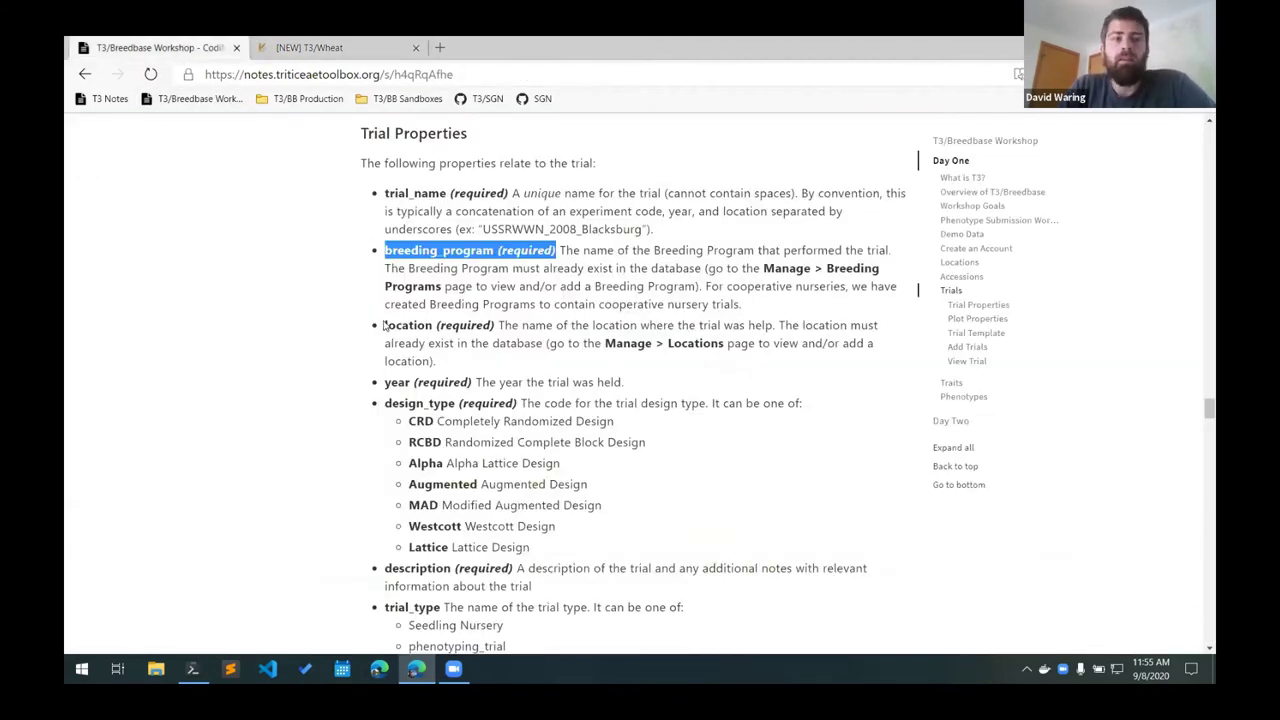
pyautogui.moveTo(385, 325); pyautogui.dragTo(498, 327)
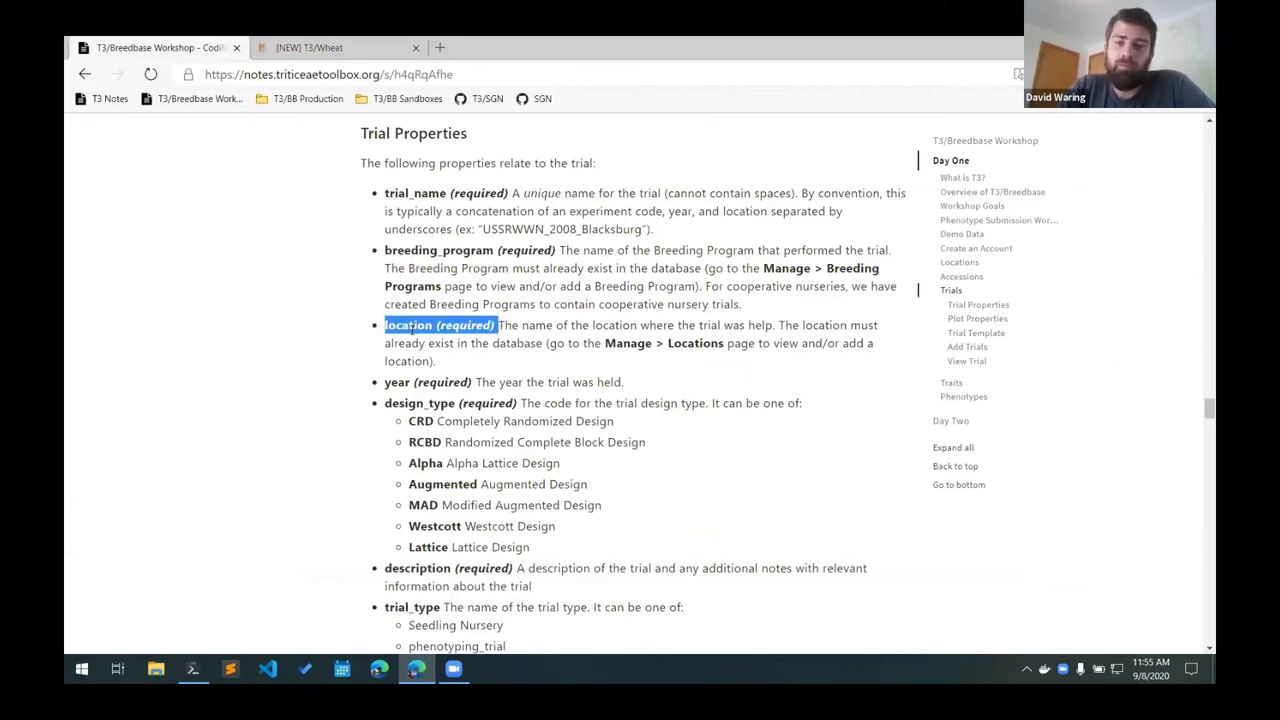
pyautogui.scroll(-3, 413, 338)
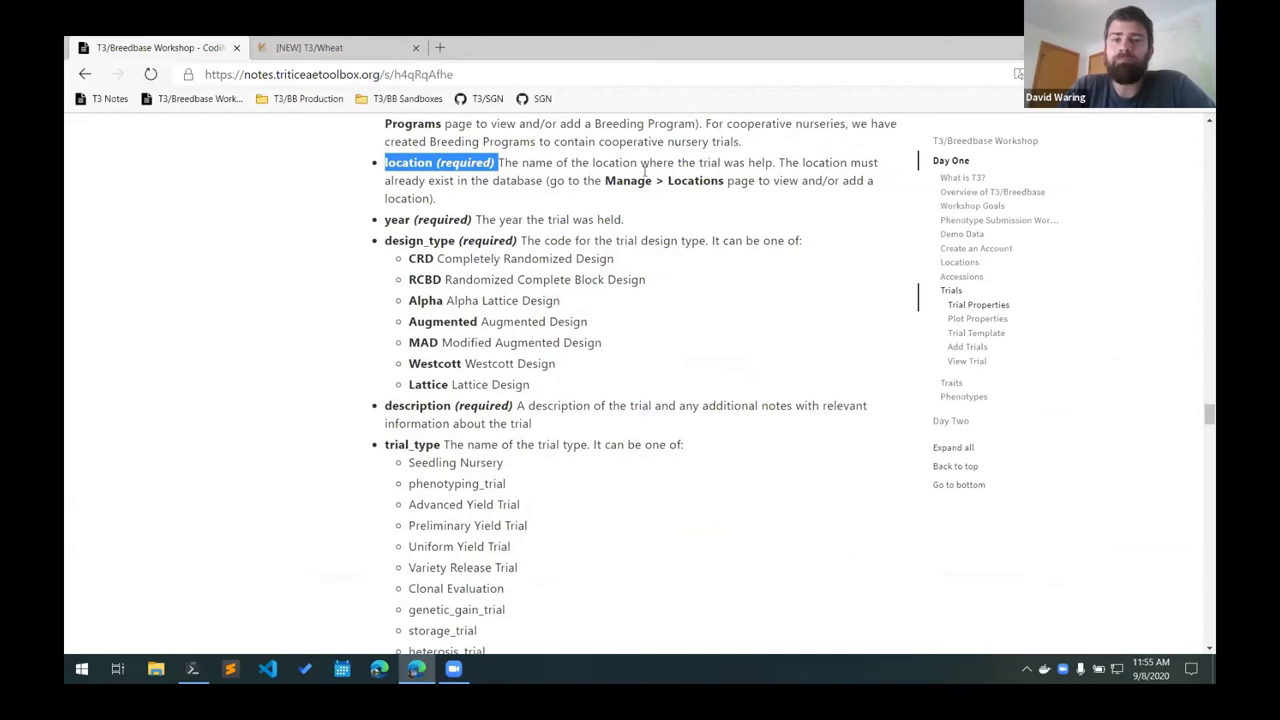
pyautogui.moveTo(384, 181); pyautogui.dragTo(389, 181)
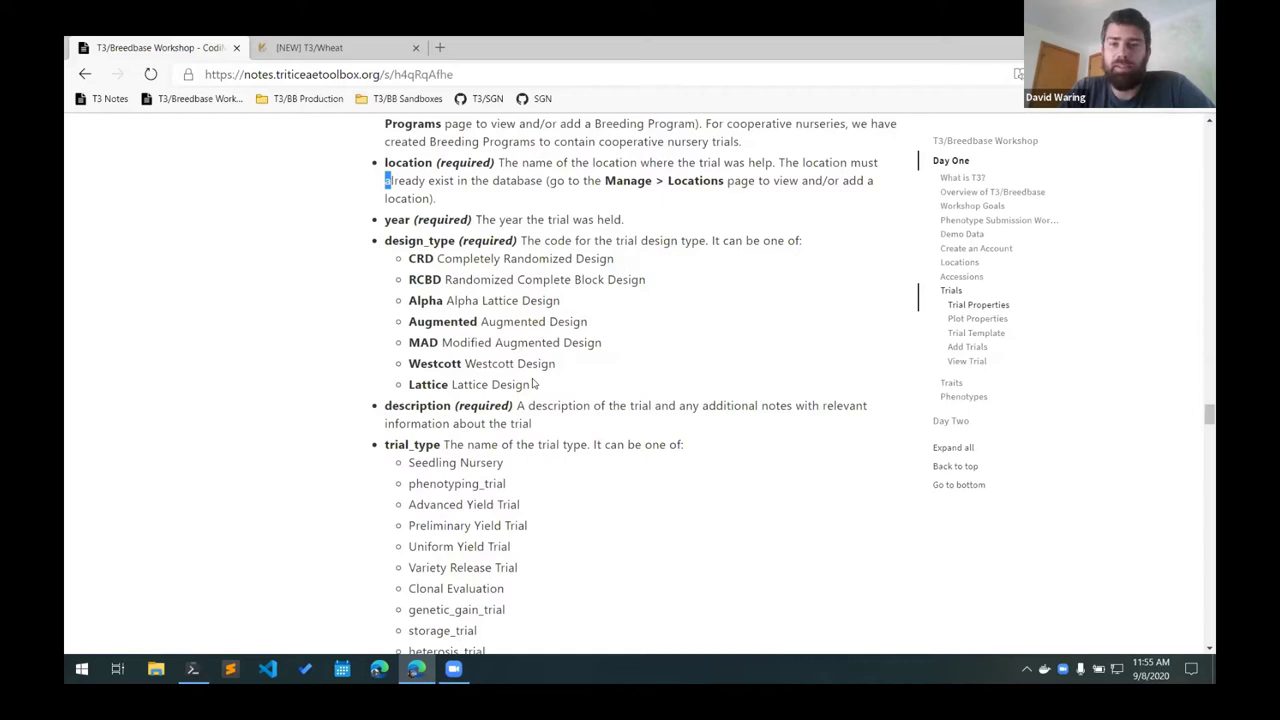
pyautogui.scroll(-2, 565, 390)
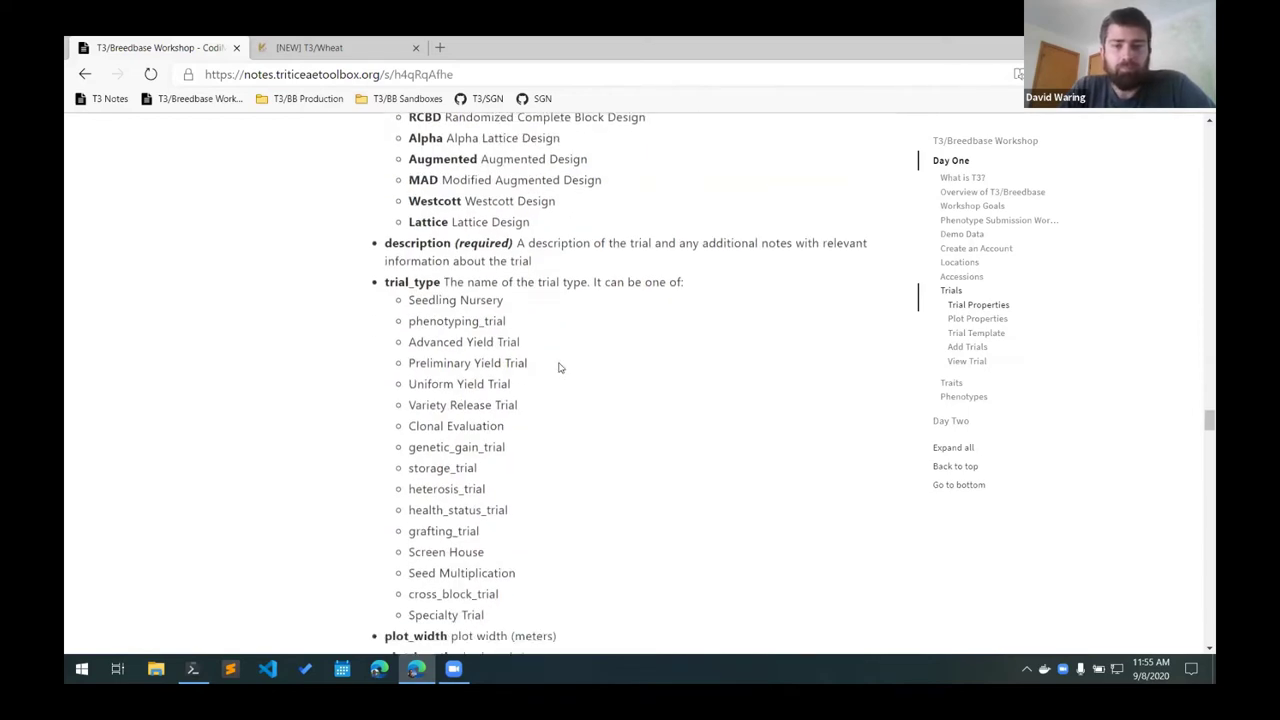
pyautogui.moveTo(385, 243); pyautogui.dragTo(514, 243)
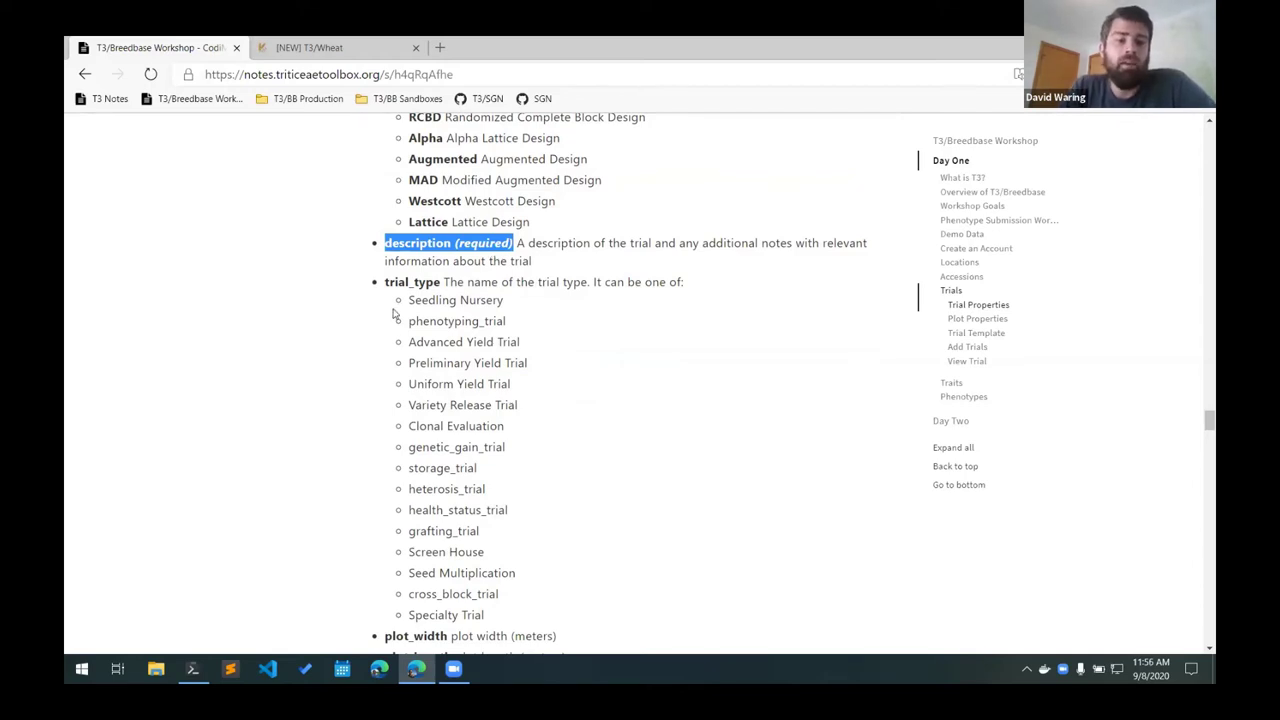
pyautogui.scroll(-2, 393, 310)
pyautogui.scroll(2, 393, 310)
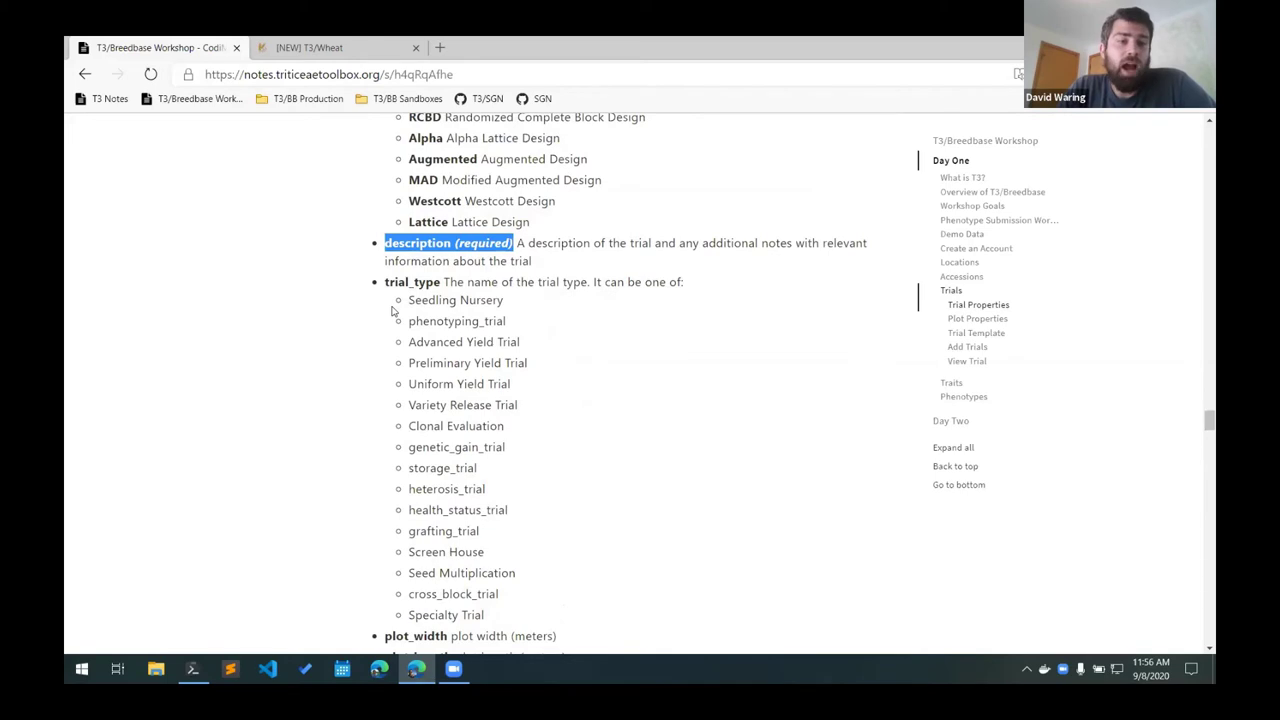
pyautogui.moveTo(385, 282); pyautogui.dragTo(527, 277)
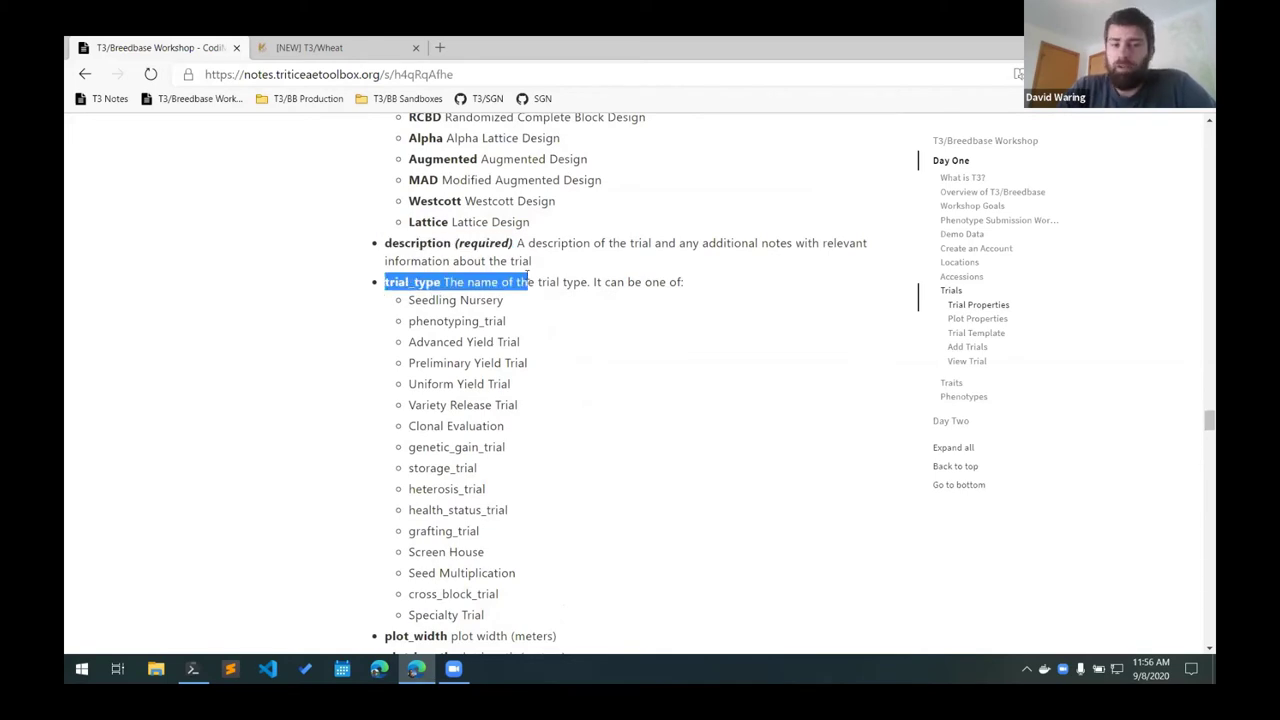
pyautogui.click(407, 278)
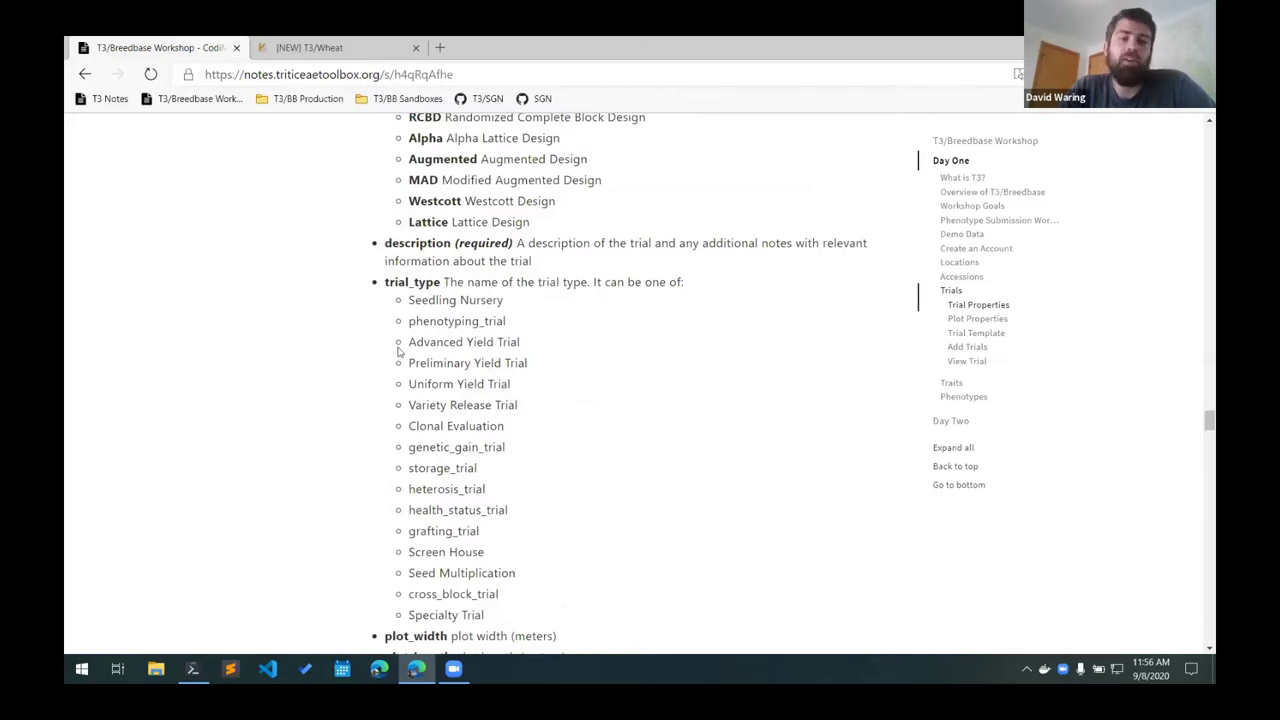
pyautogui.moveTo(408, 342)
pyautogui.mouseDown()
pyautogui.moveTo(576, 345)
pyautogui.moveTo(536, 360)
pyautogui.moveTo(400, 362)
pyautogui.mouseUp()
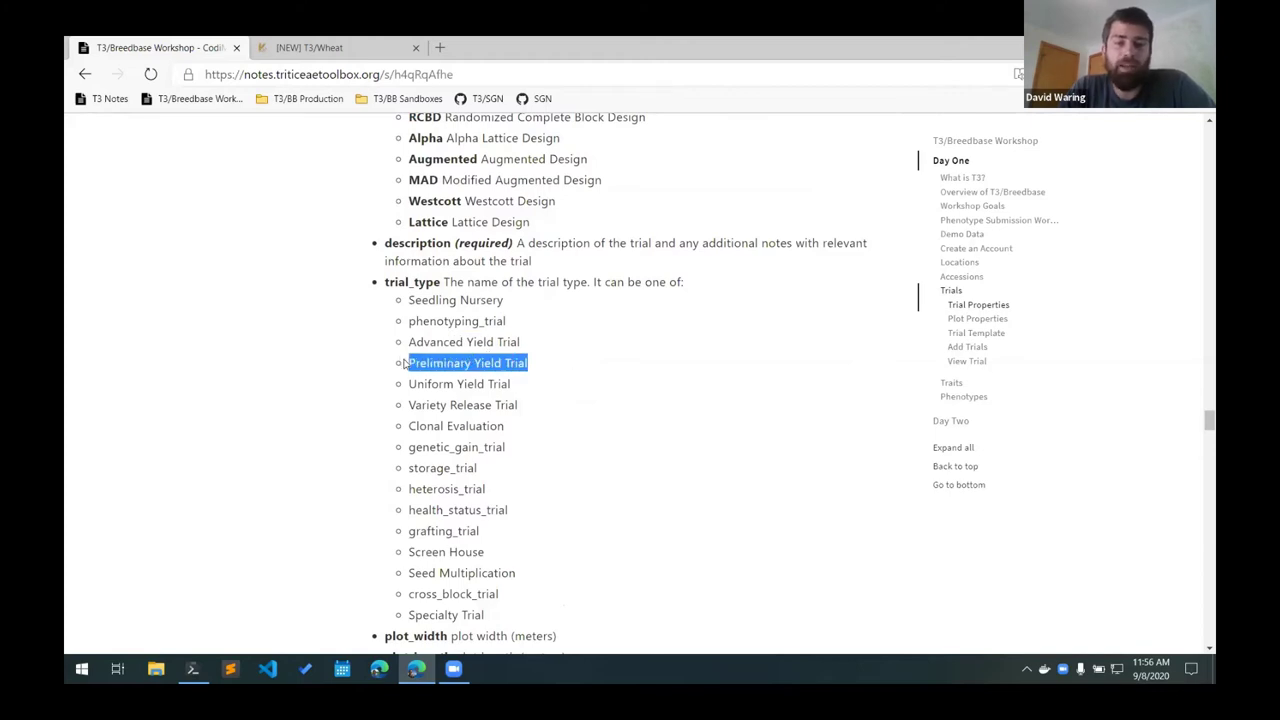
pyautogui.moveTo(408, 322); pyautogui.dragTo(515, 328)
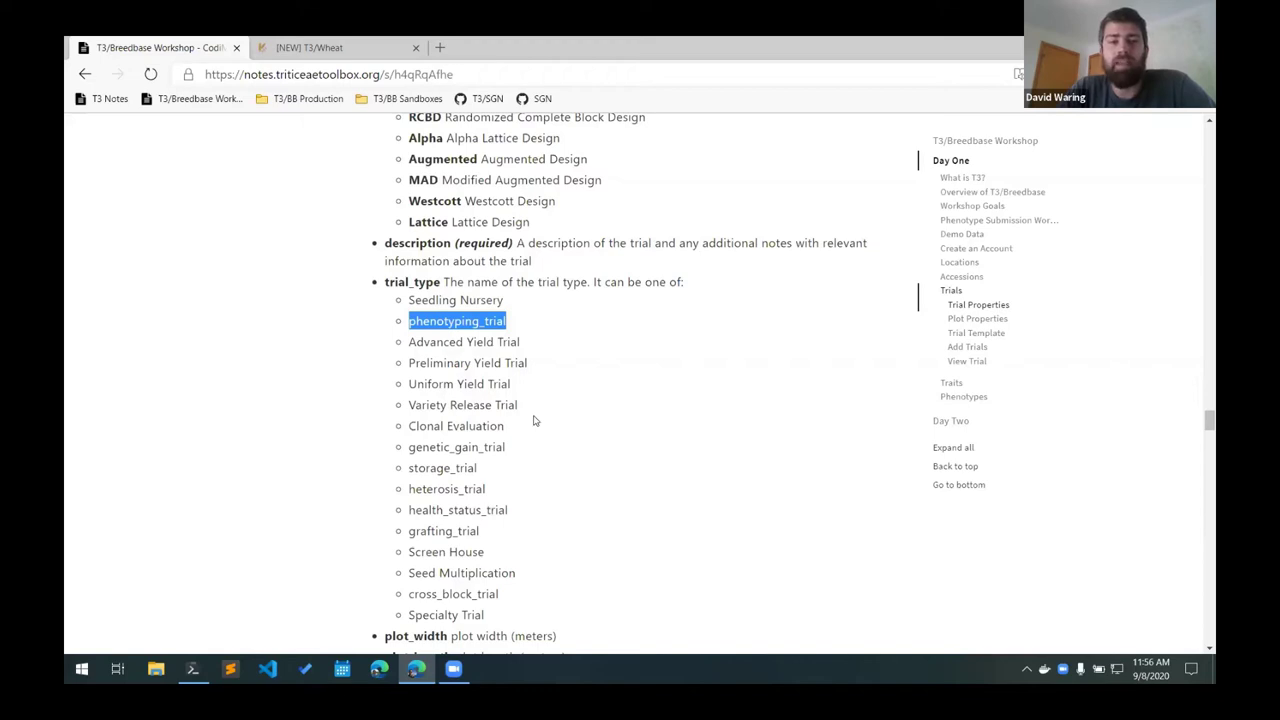
pyautogui.scroll(-2, 533, 420)
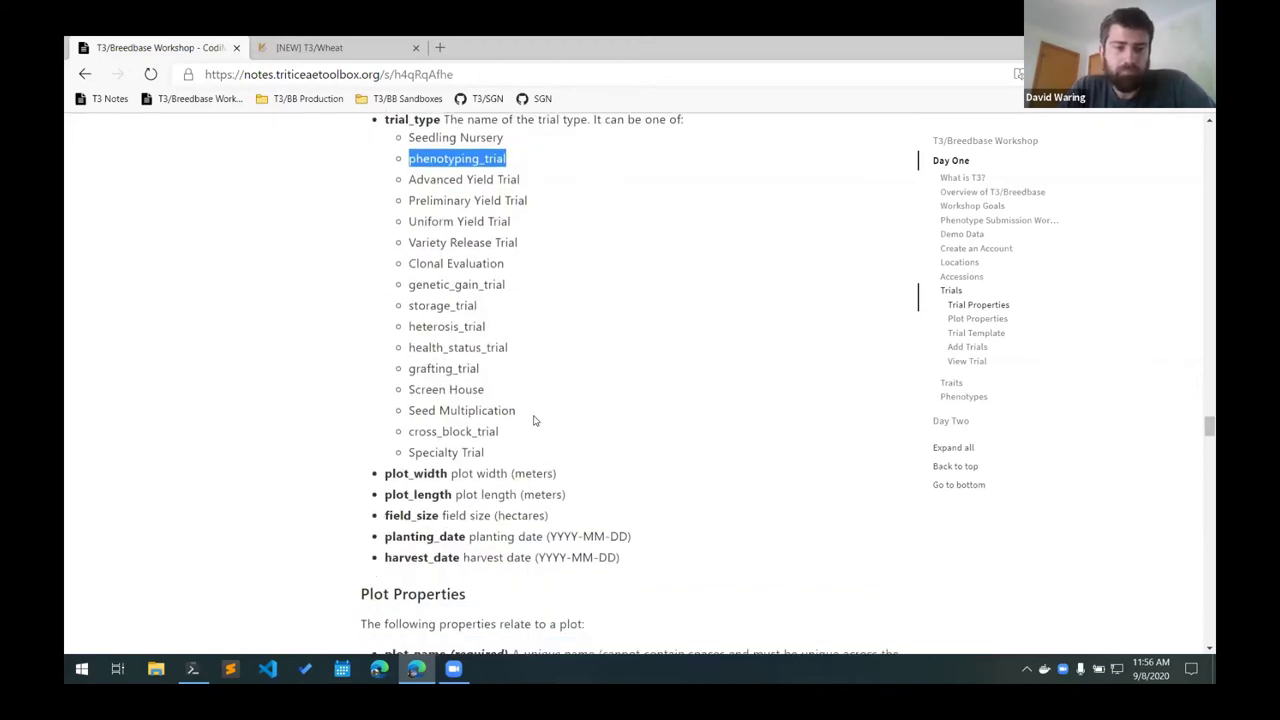
pyautogui.scroll(-2, 496, 452)
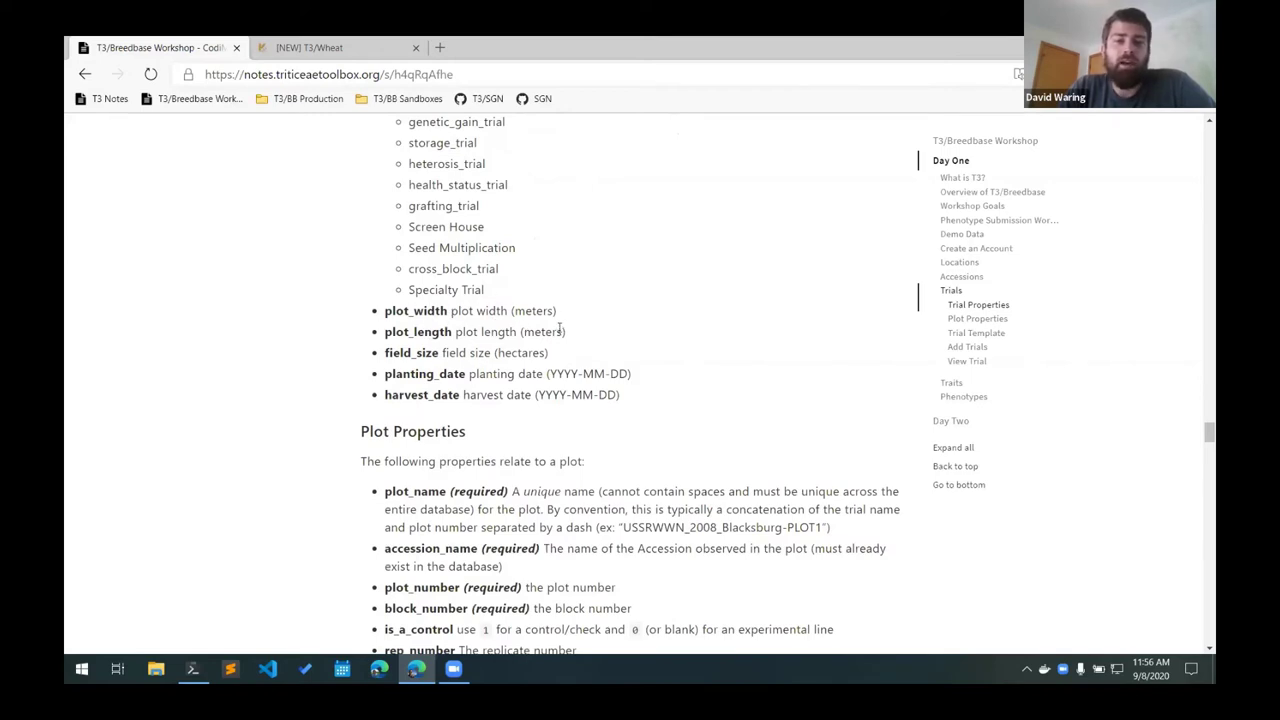
pyautogui.moveTo(573, 358); pyautogui.dragTo(440, 355)
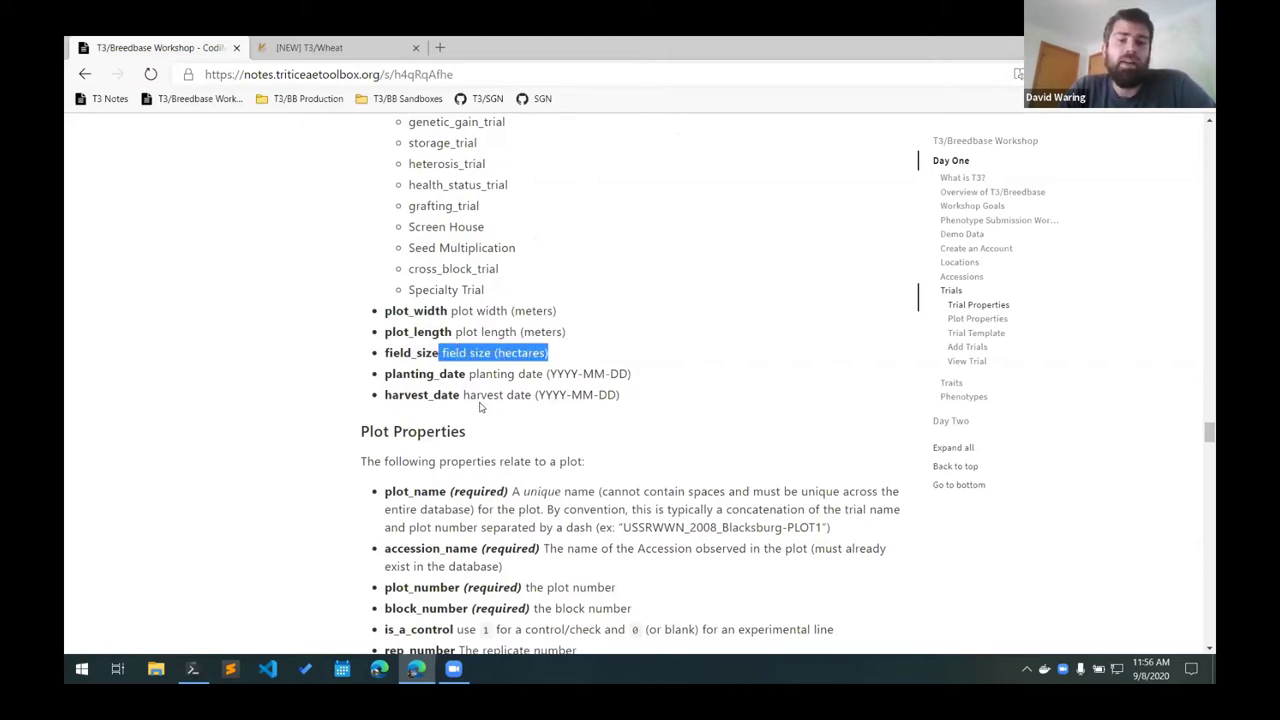
pyautogui.moveTo(660, 402); pyautogui.dragTo(469, 372)
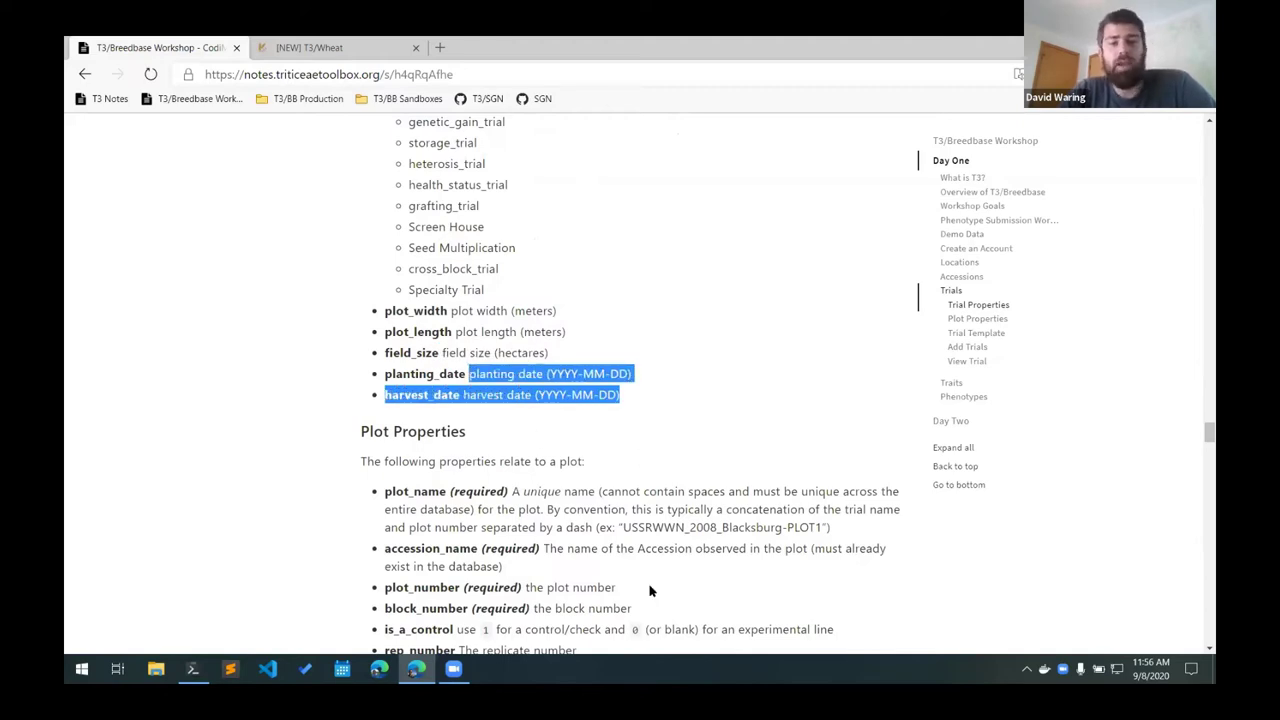
pyautogui.click(680, 451)
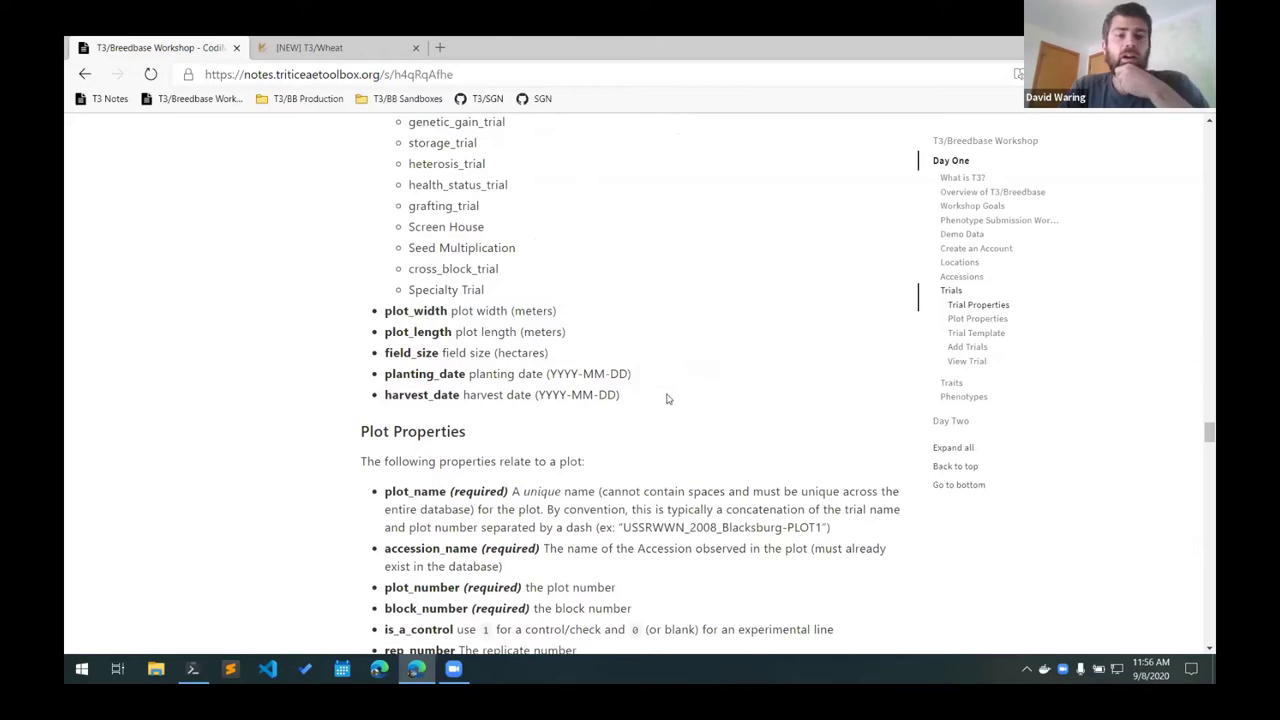
pyautogui.moveTo(668, 398); pyautogui.dragTo(376, 307)
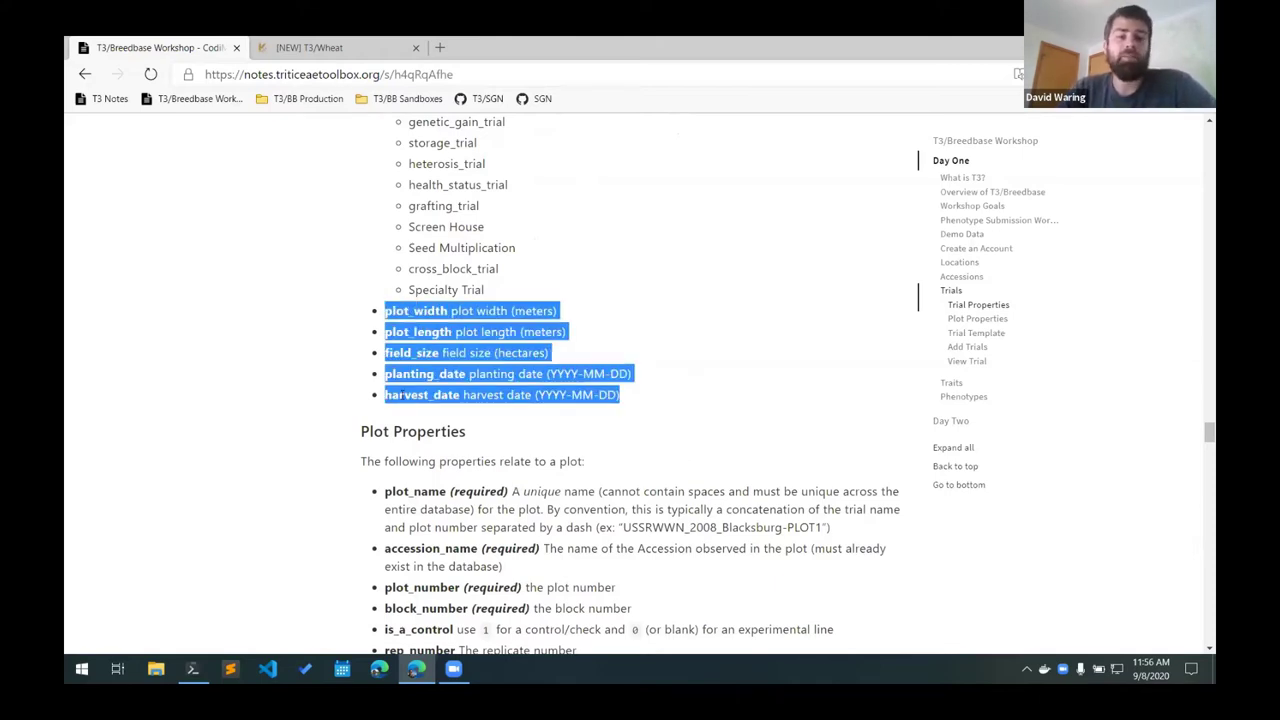
pyautogui.click(478, 374)
pyautogui.moveTo(468, 374); pyautogui.dragTo(634, 376)
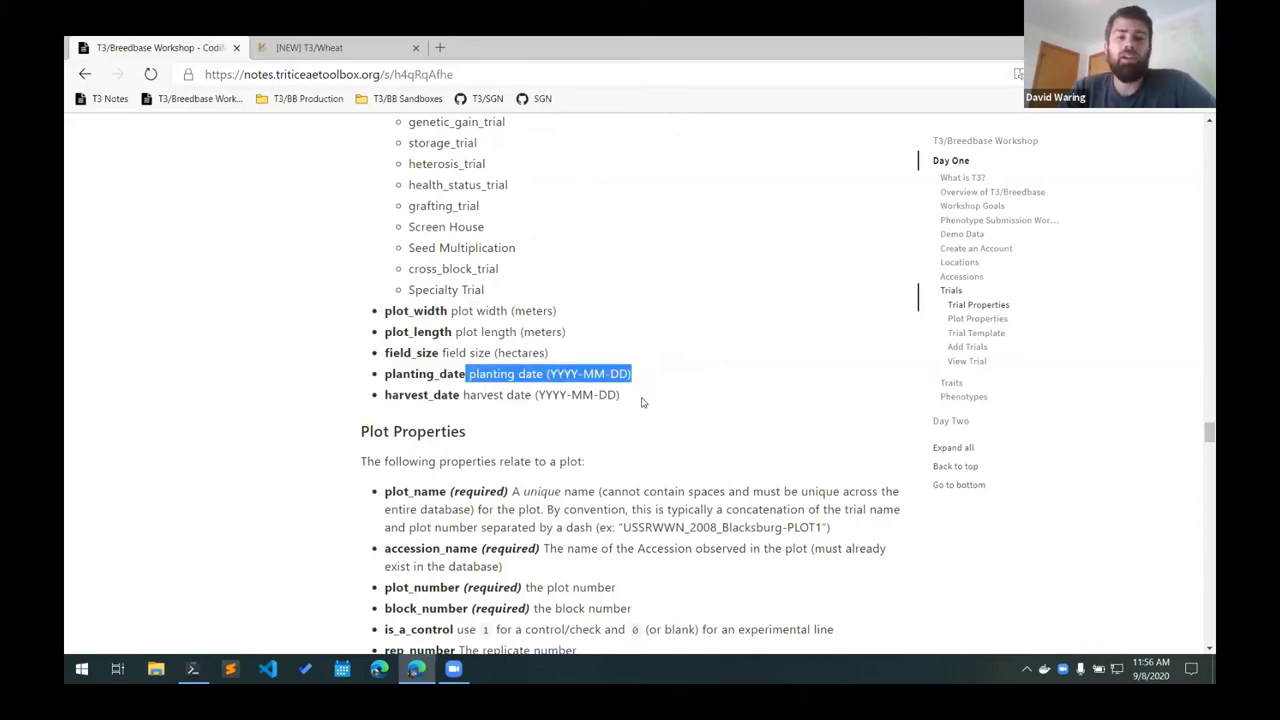
pyautogui.moveTo(624, 395); pyautogui.dragTo(385, 395)
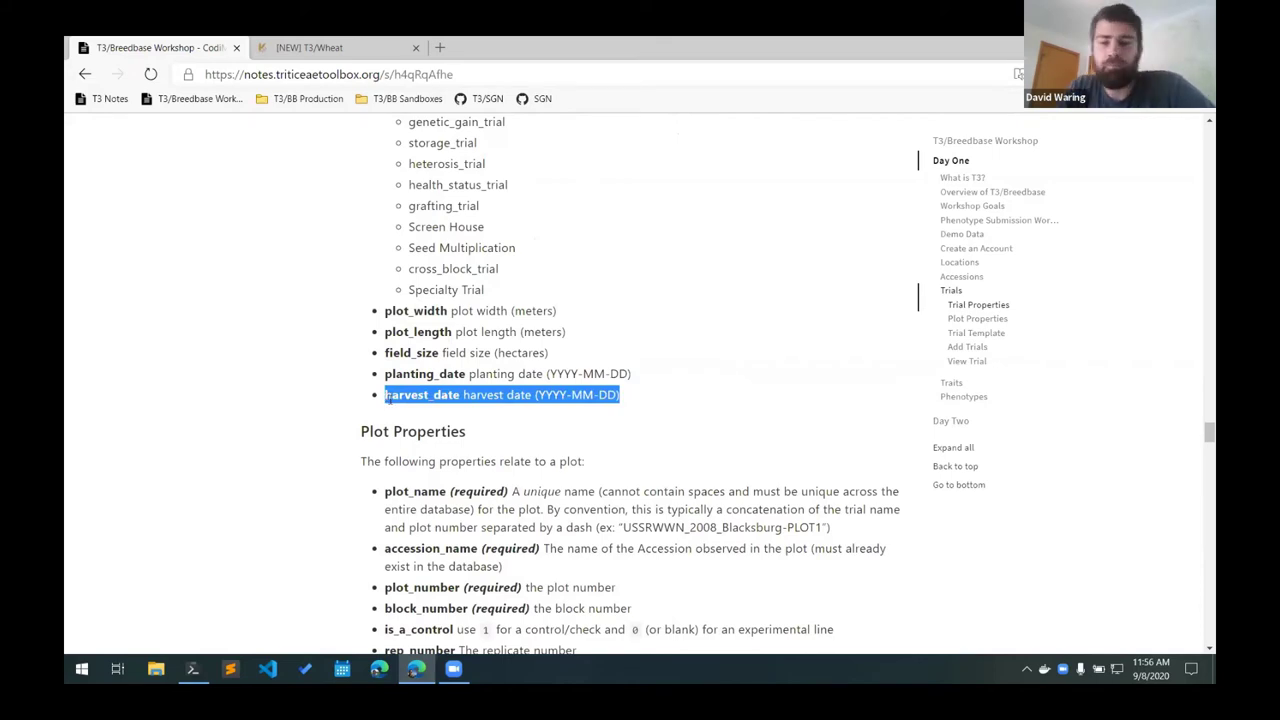
pyautogui.scroll(-5, 388, 396)
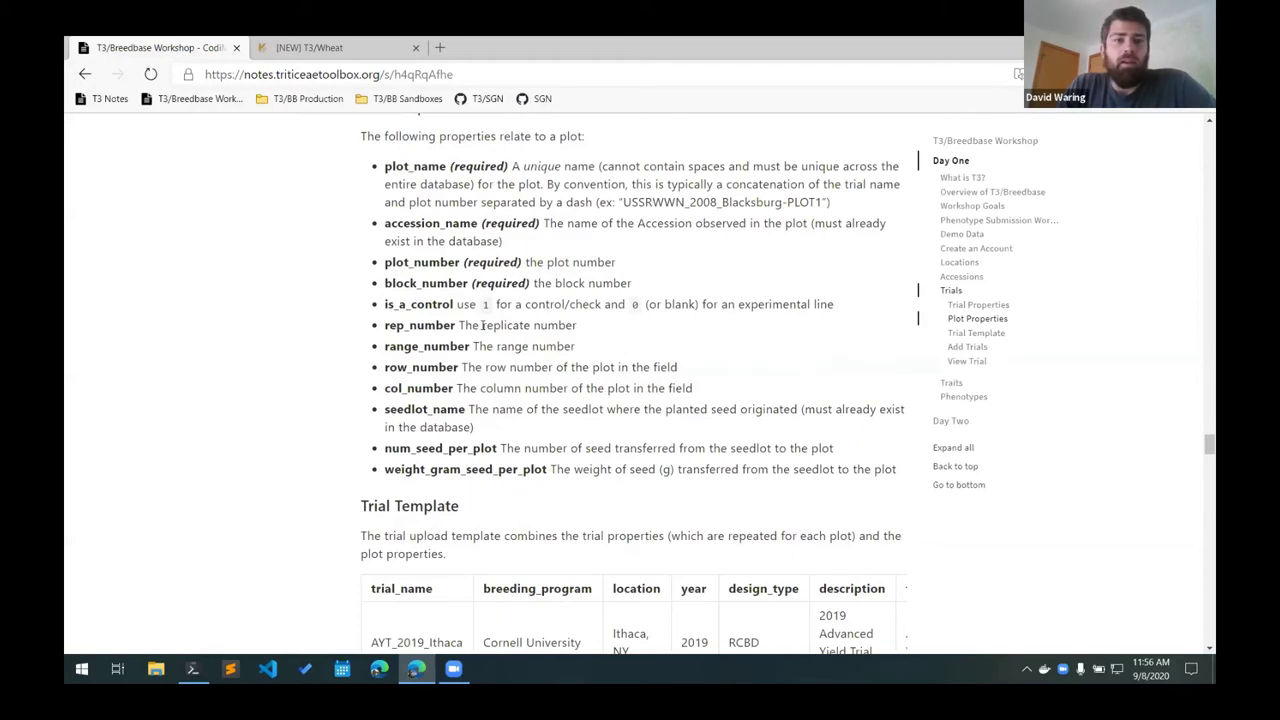
pyautogui.scroll(3, 482, 325)
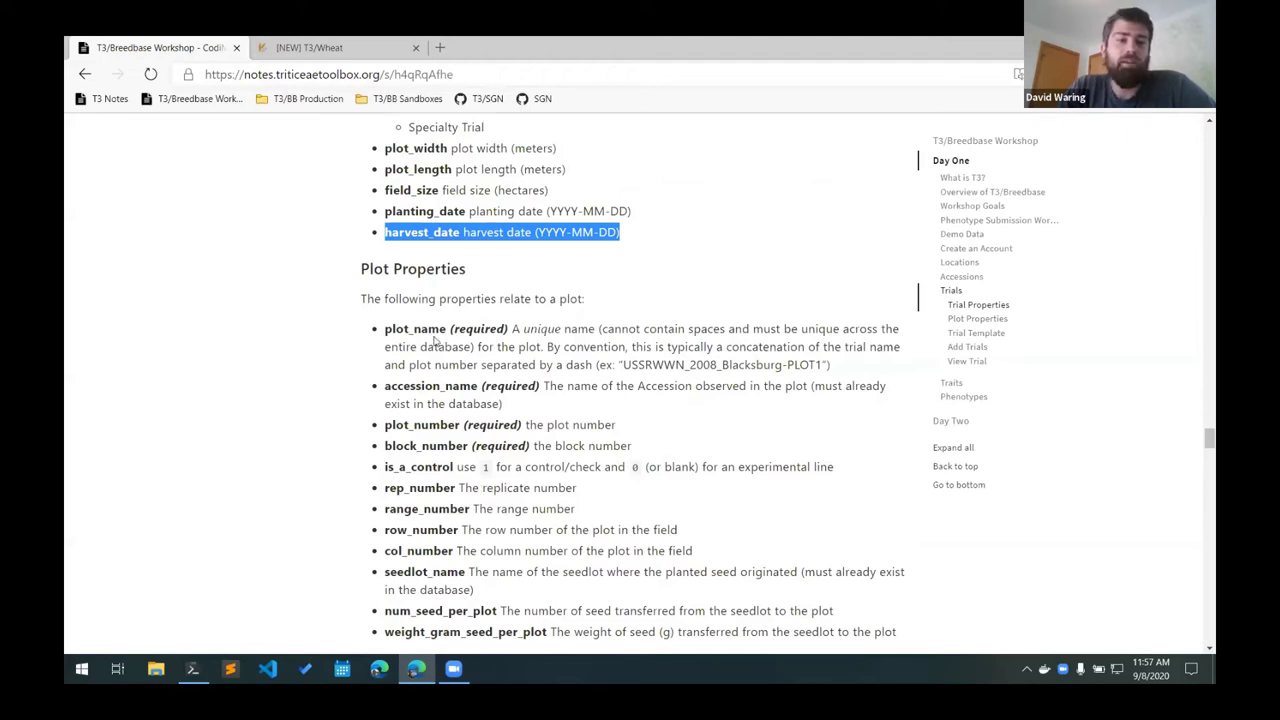
pyautogui.moveTo(385, 328); pyautogui.dragTo(539, 343)
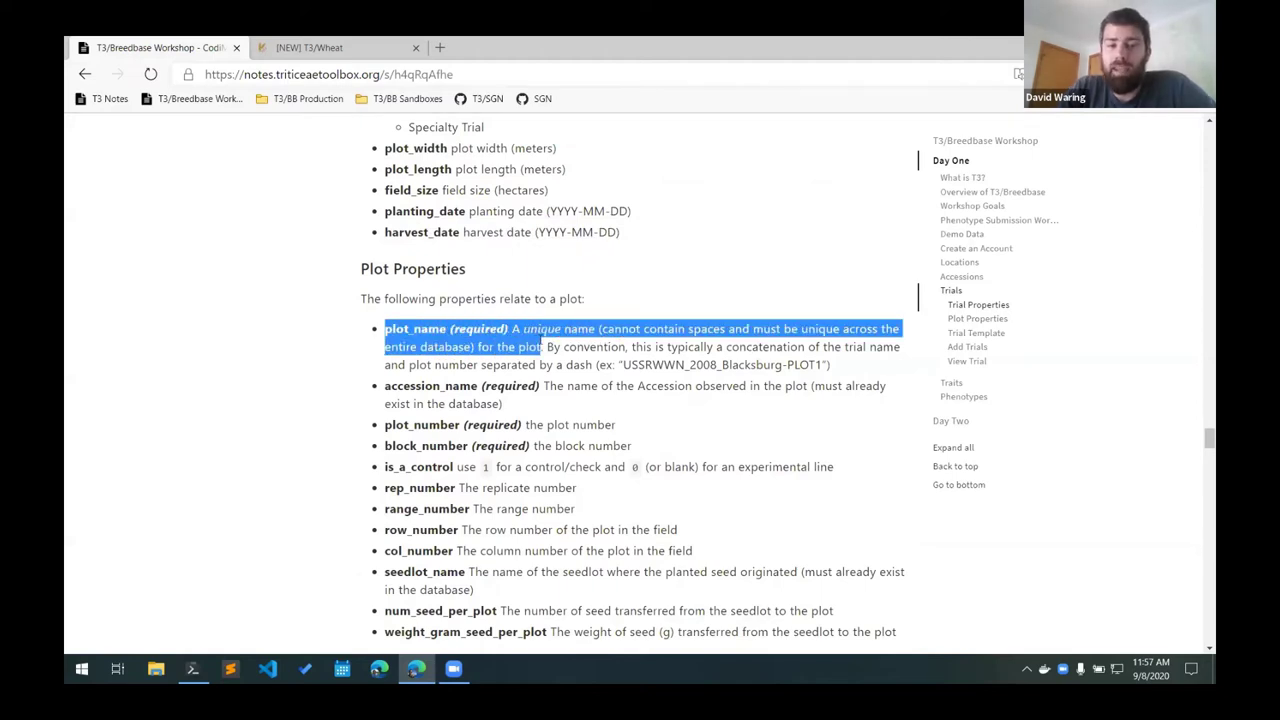
pyautogui.click(538, 341)
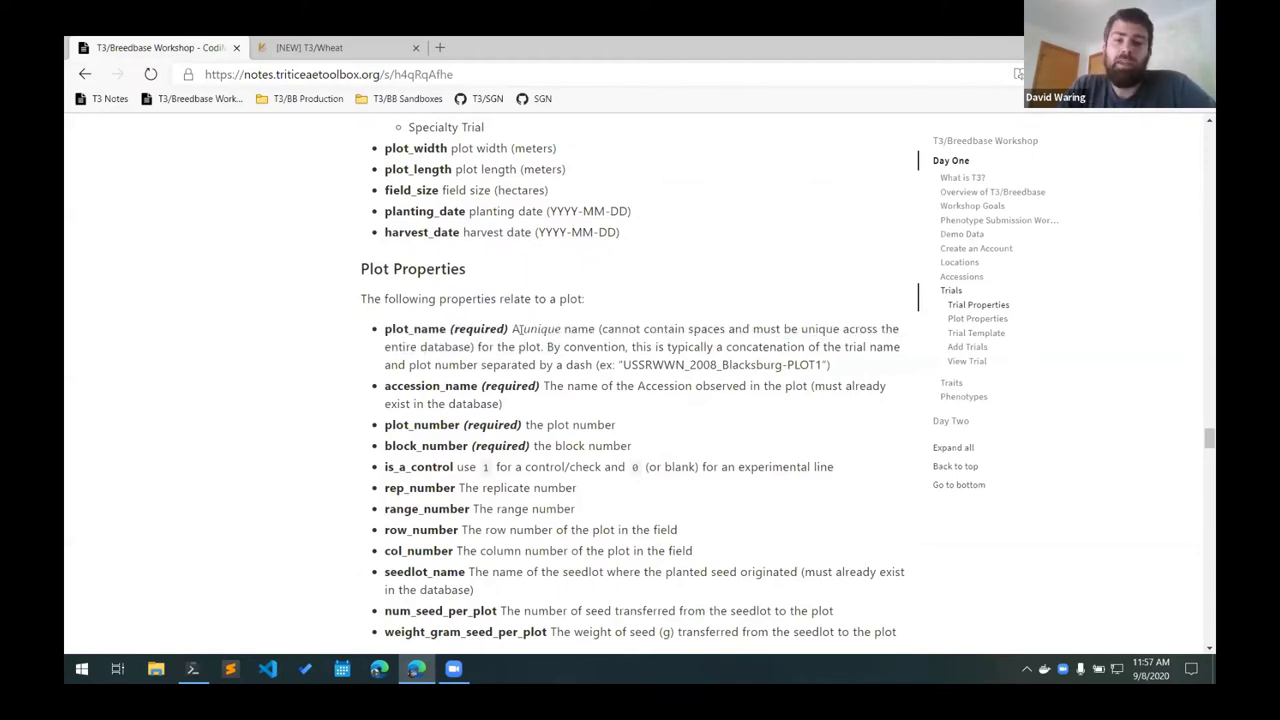
pyautogui.moveTo(520, 330); pyautogui.dragTo(546, 332)
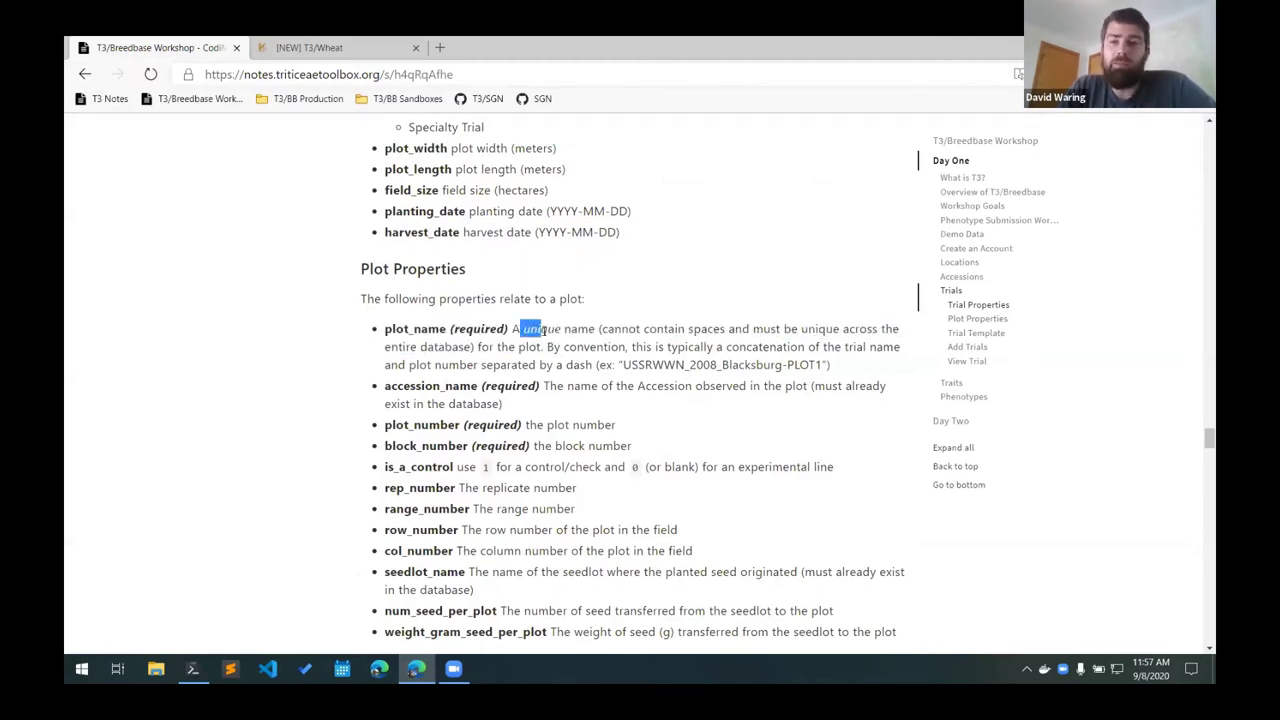
pyautogui.click(653, 369)
pyautogui.moveTo(622, 366); pyautogui.dragTo(829, 366)
pyautogui.click(789, 365)
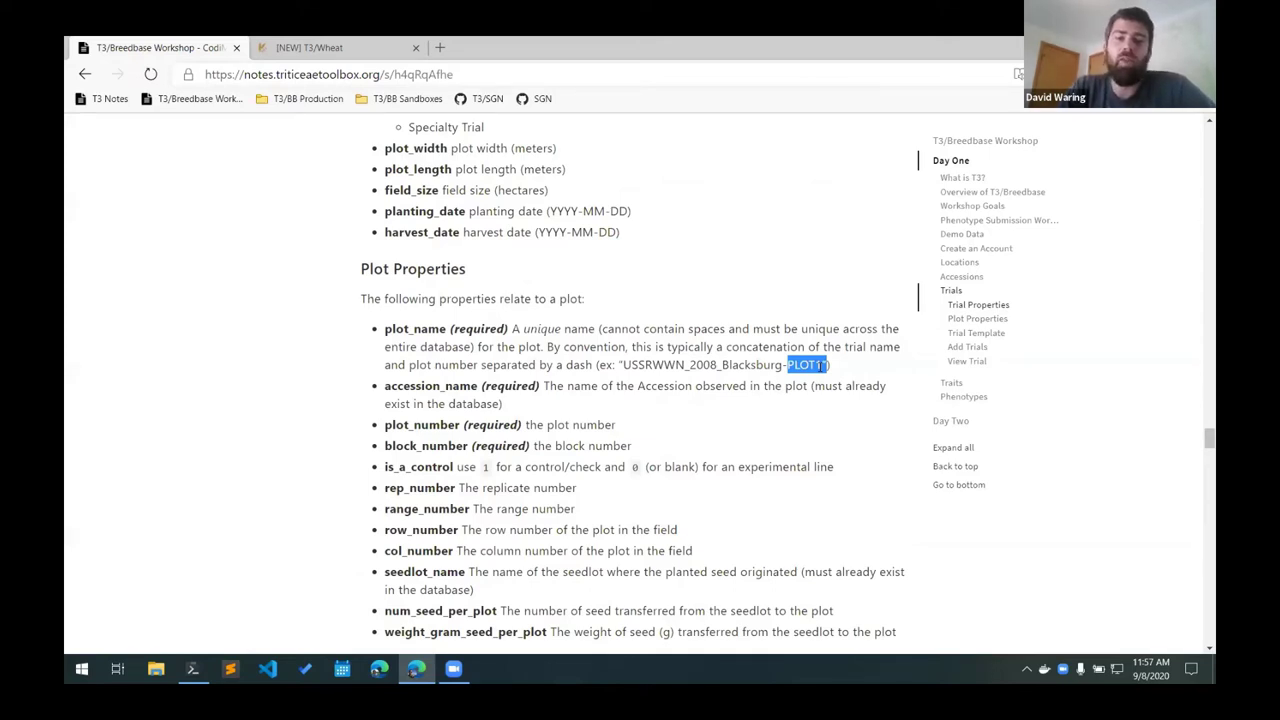
pyautogui.moveTo(787, 365); pyautogui.dragTo(823, 365)
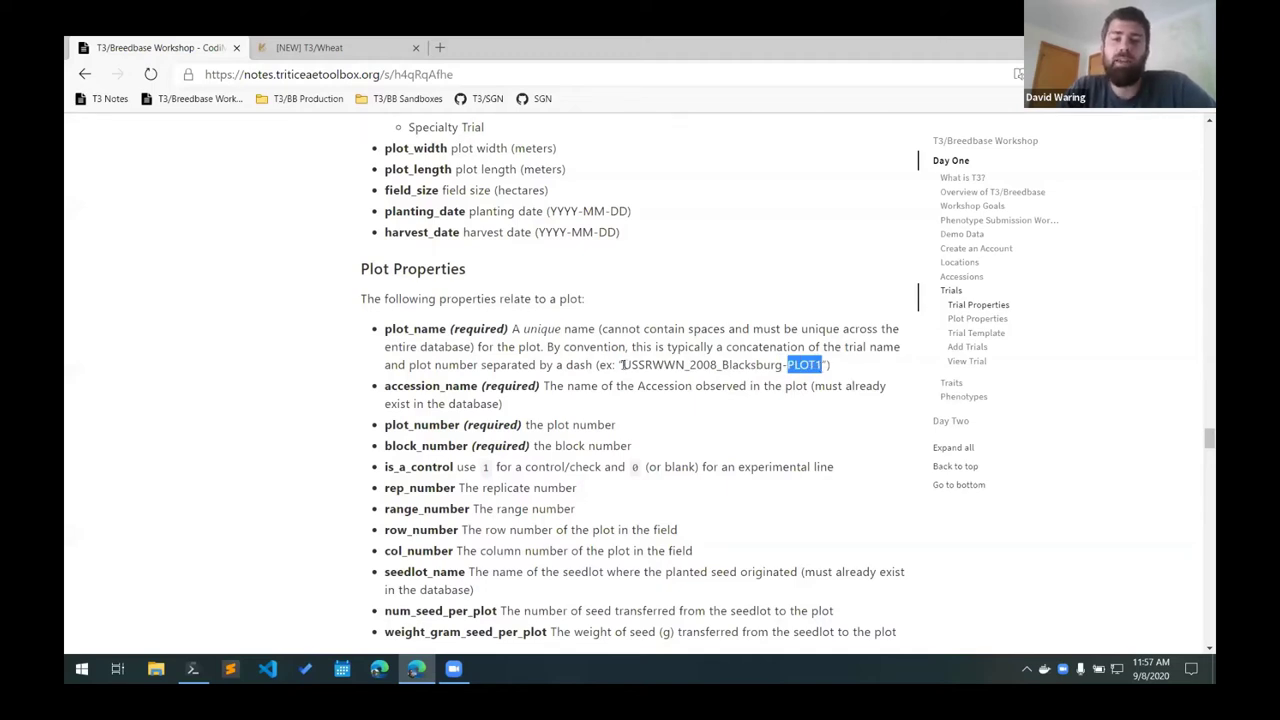
pyautogui.moveTo(624, 365); pyautogui.dragTo(822, 365)
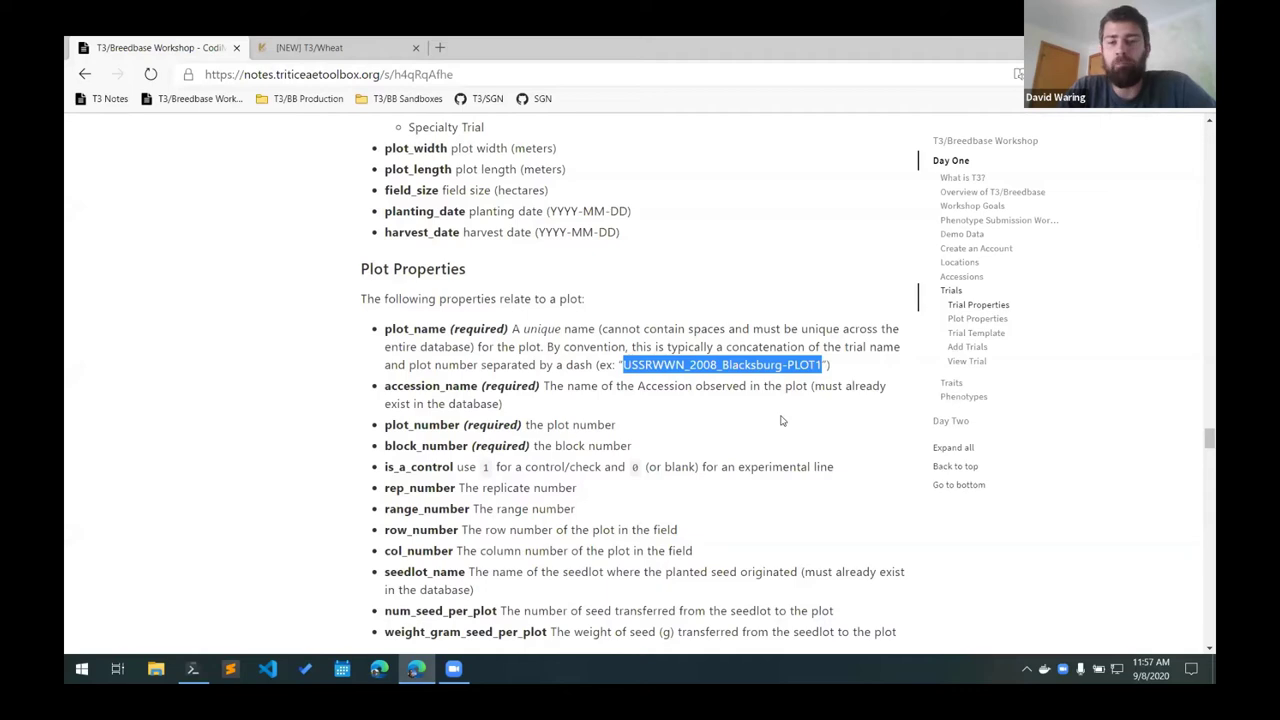
pyautogui.scroll(-2, 352, 390)
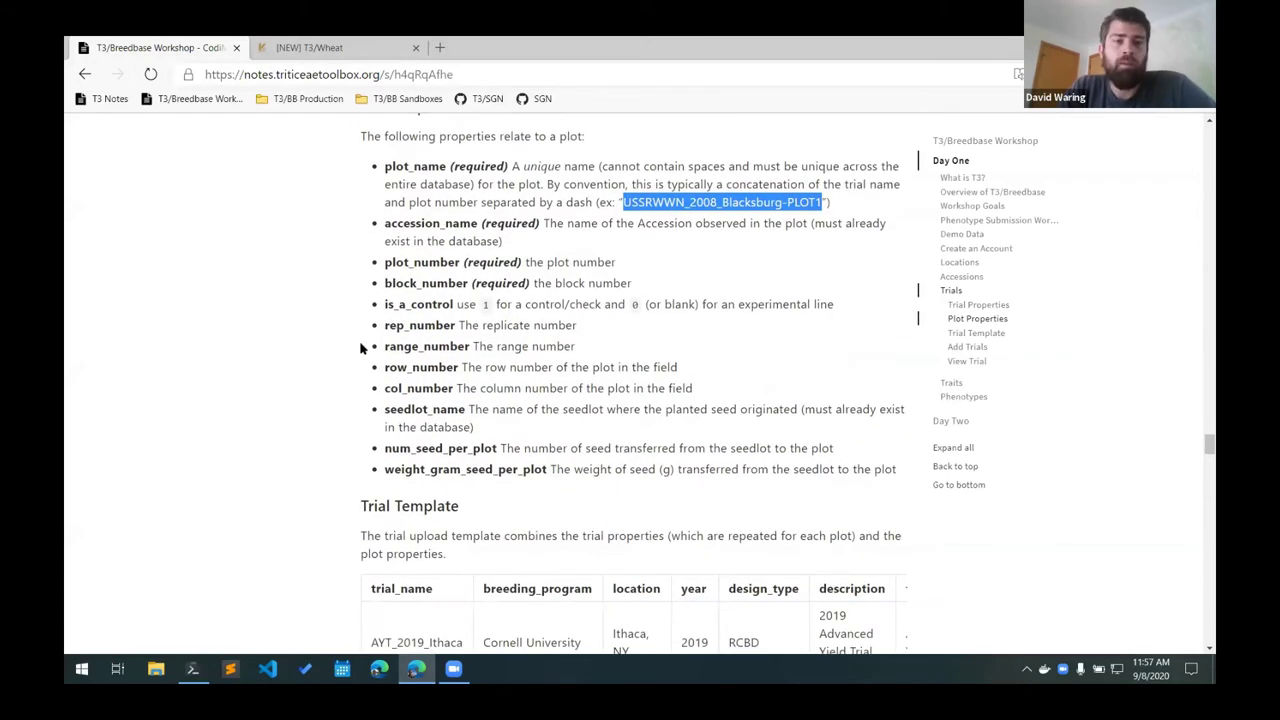
pyautogui.moveTo(543, 223); pyautogui.dragTo(554, 243)
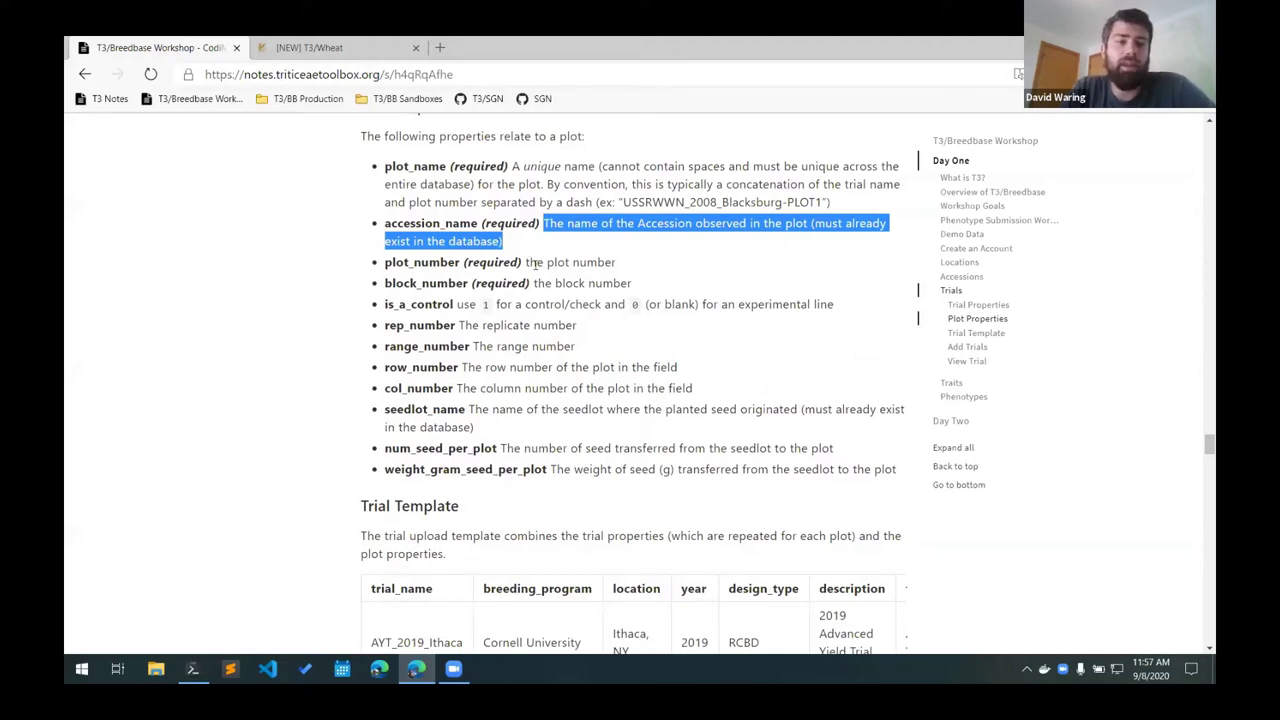
pyautogui.moveTo(527, 262); pyautogui.dragTo(612, 265)
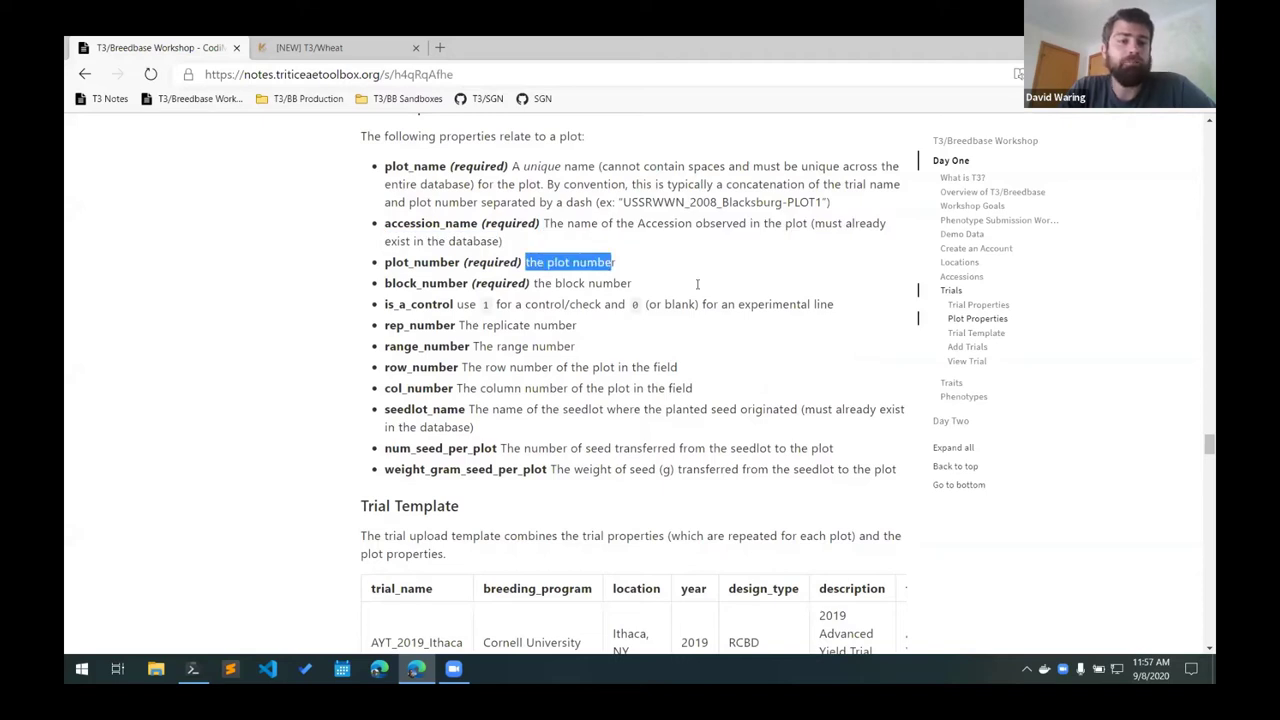
pyautogui.moveTo(386, 304); pyautogui.dragTo(455, 306)
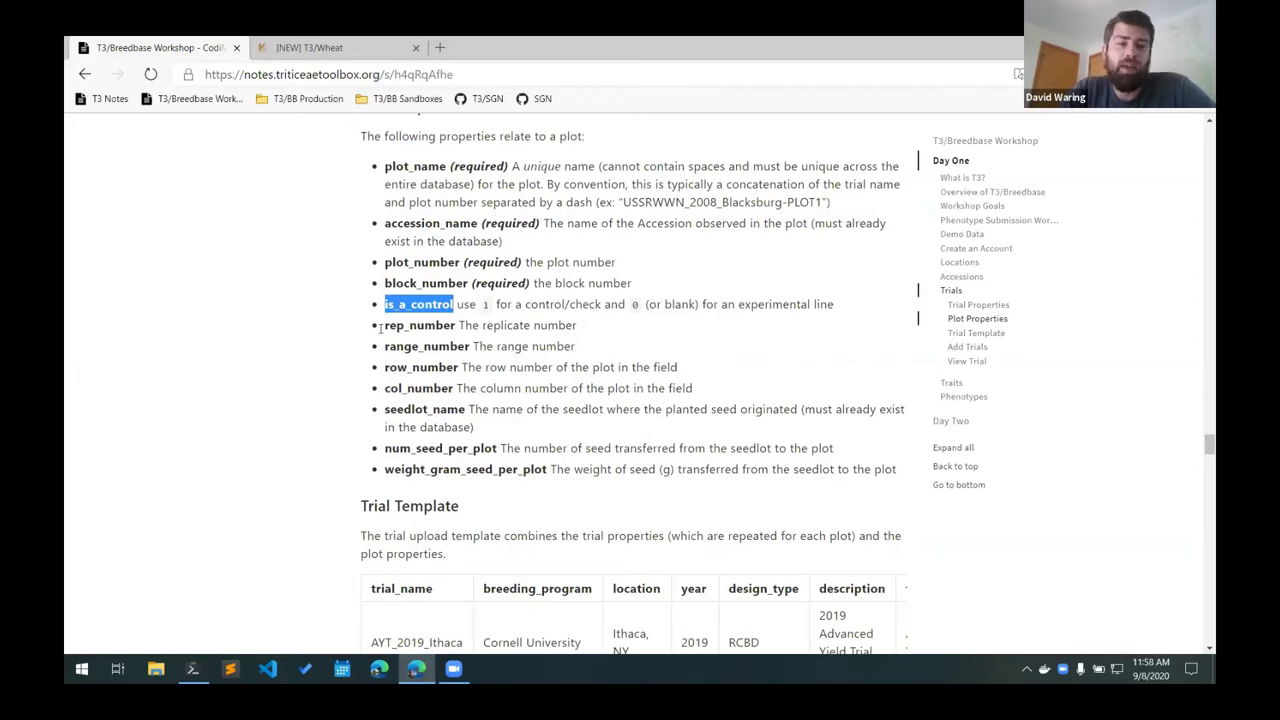
pyautogui.moveTo(390, 346); pyautogui.dragTo(707, 391)
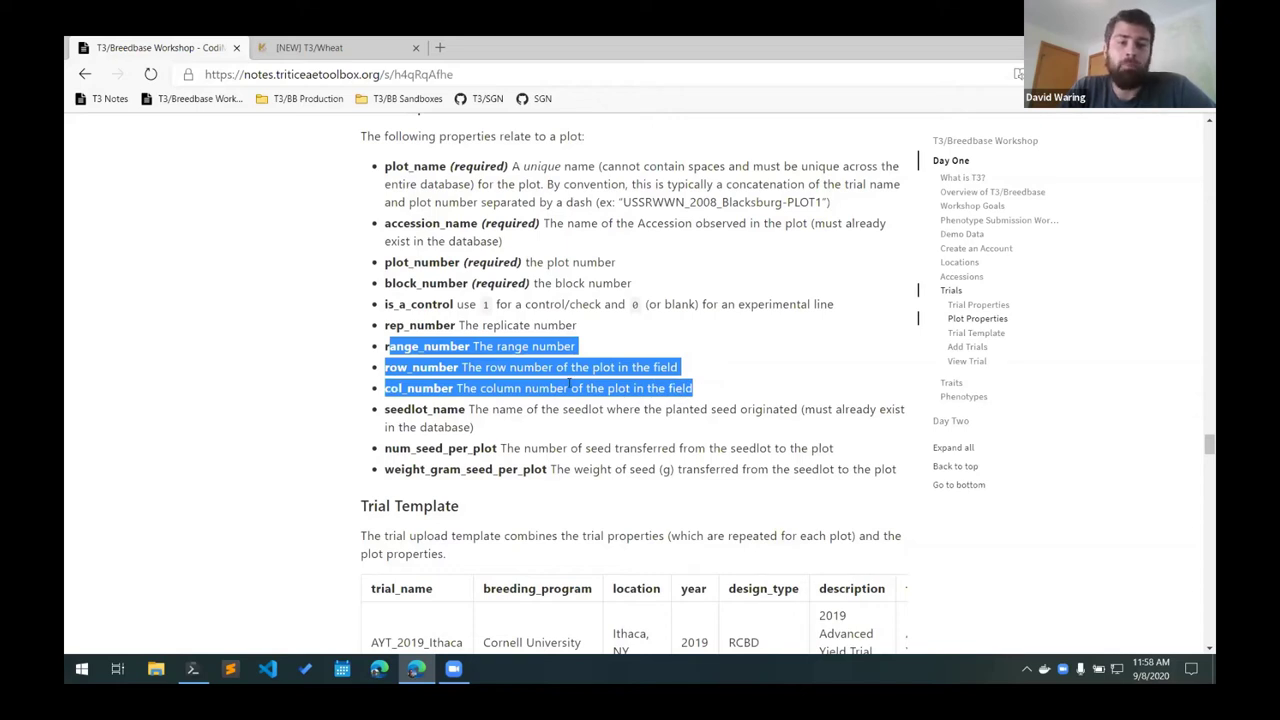
pyautogui.scroll(-2, 569, 384)
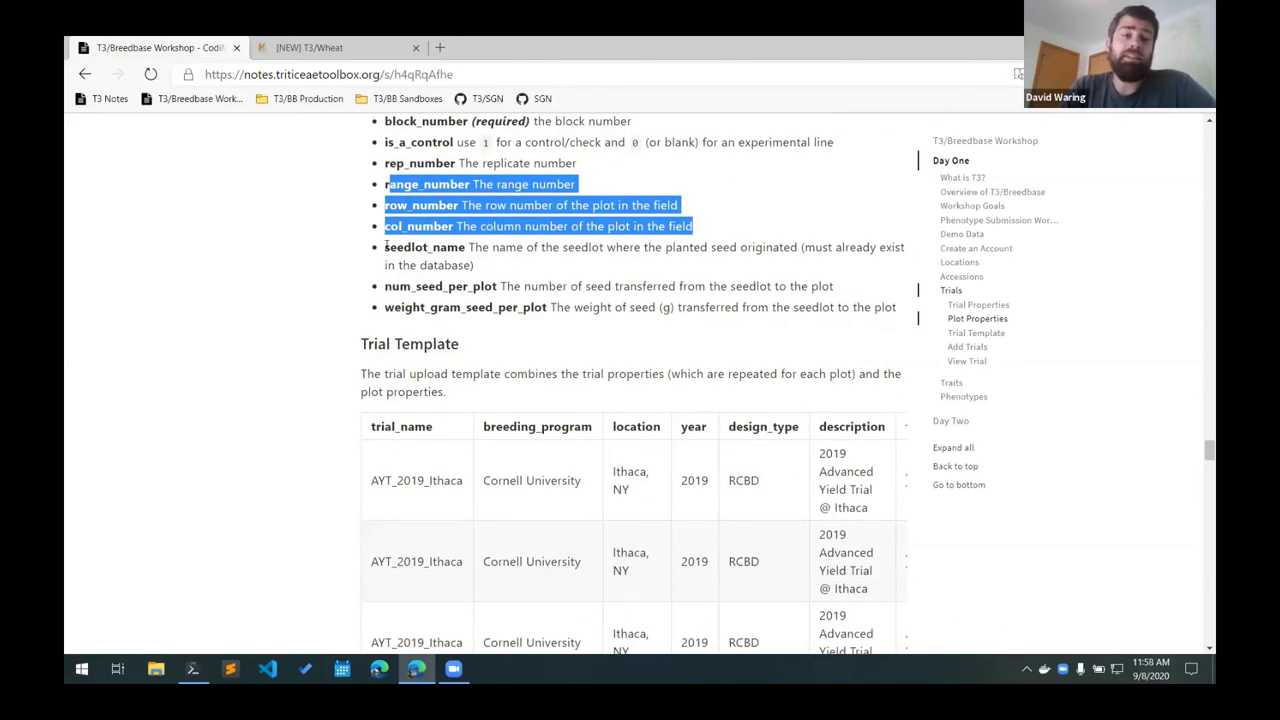
pyautogui.moveTo(386, 250); pyautogui.dragTo(466, 249)
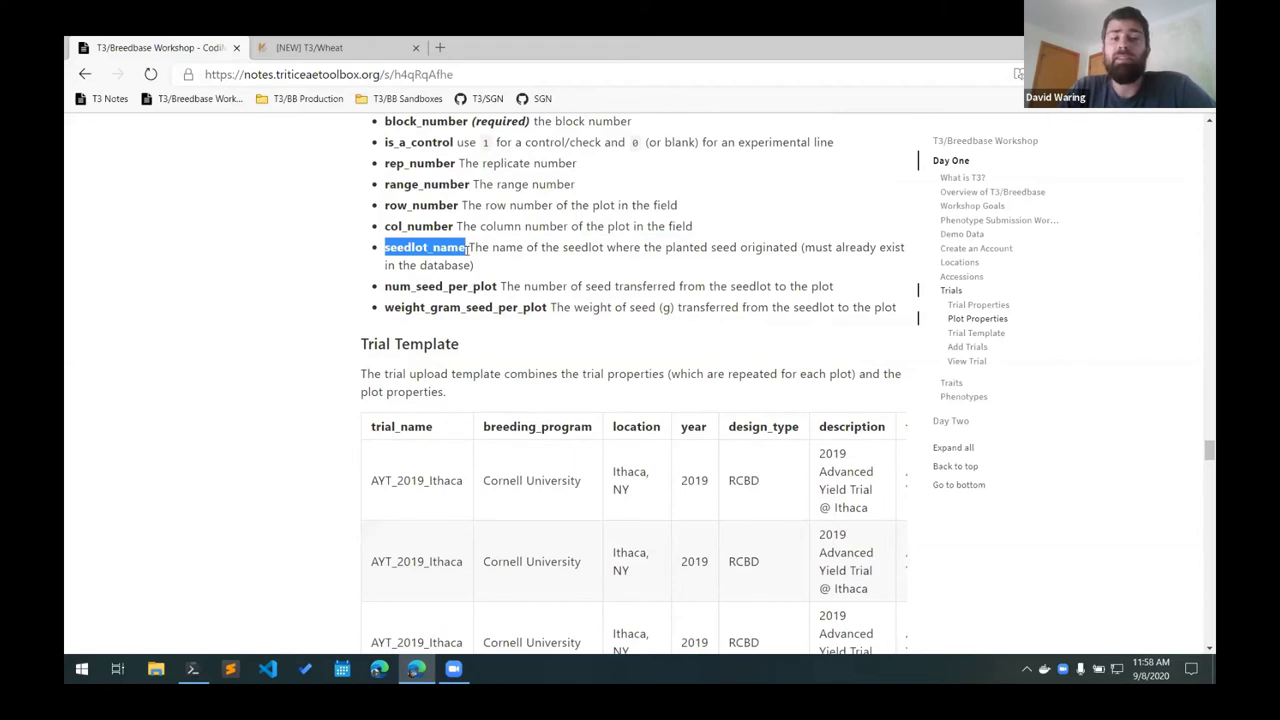
pyautogui.click(413, 287)
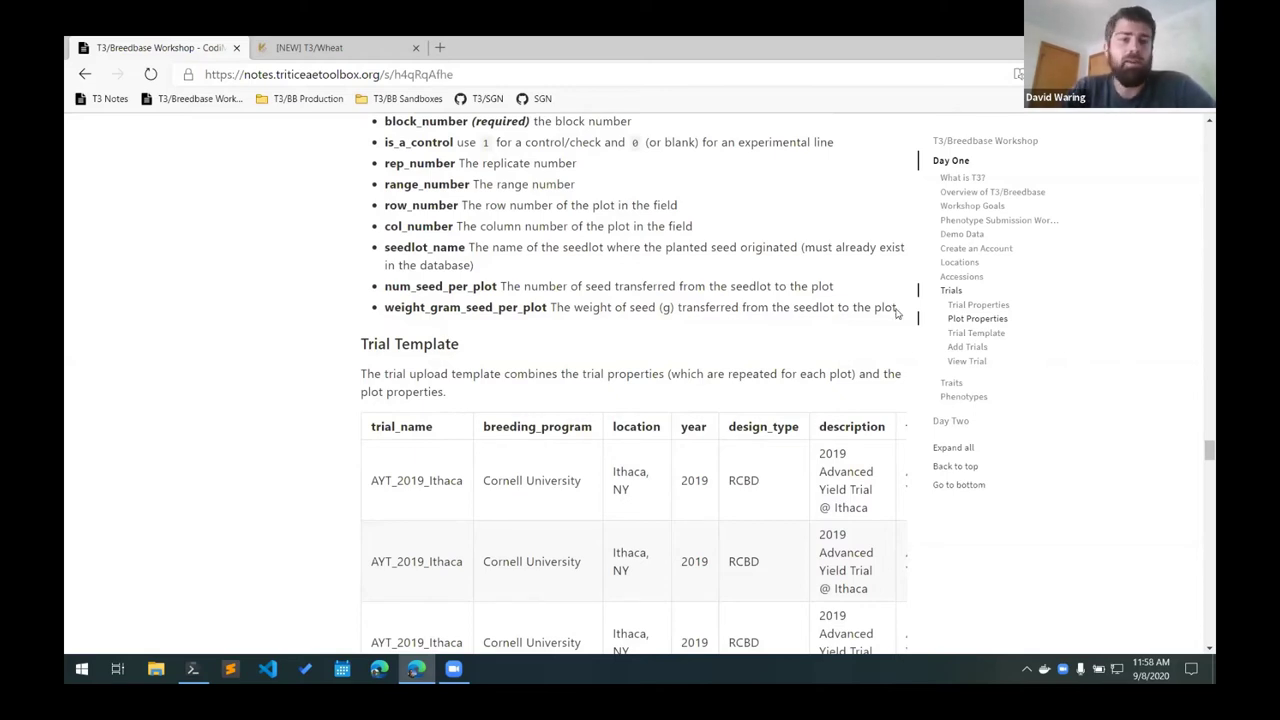
pyautogui.moveTo(897, 313); pyautogui.dragTo(492, 250)
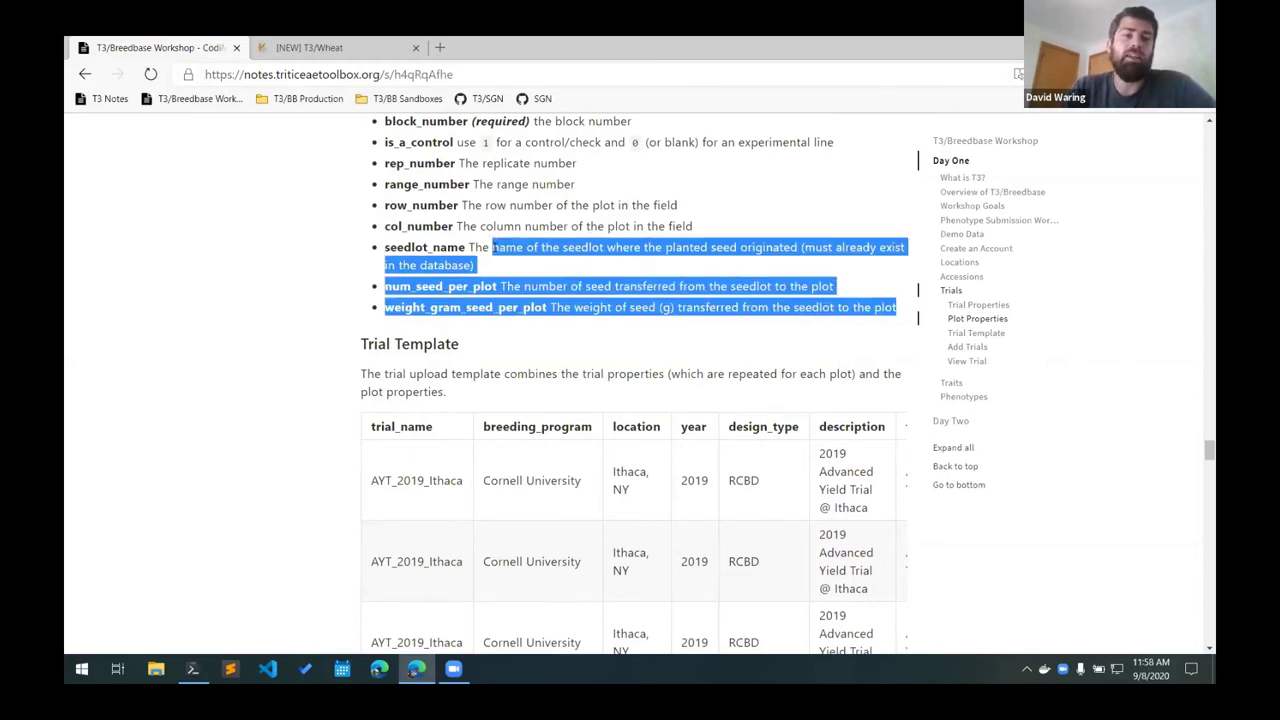
pyautogui.click(515, 277)
pyautogui.scroll(-1, 278, 343)
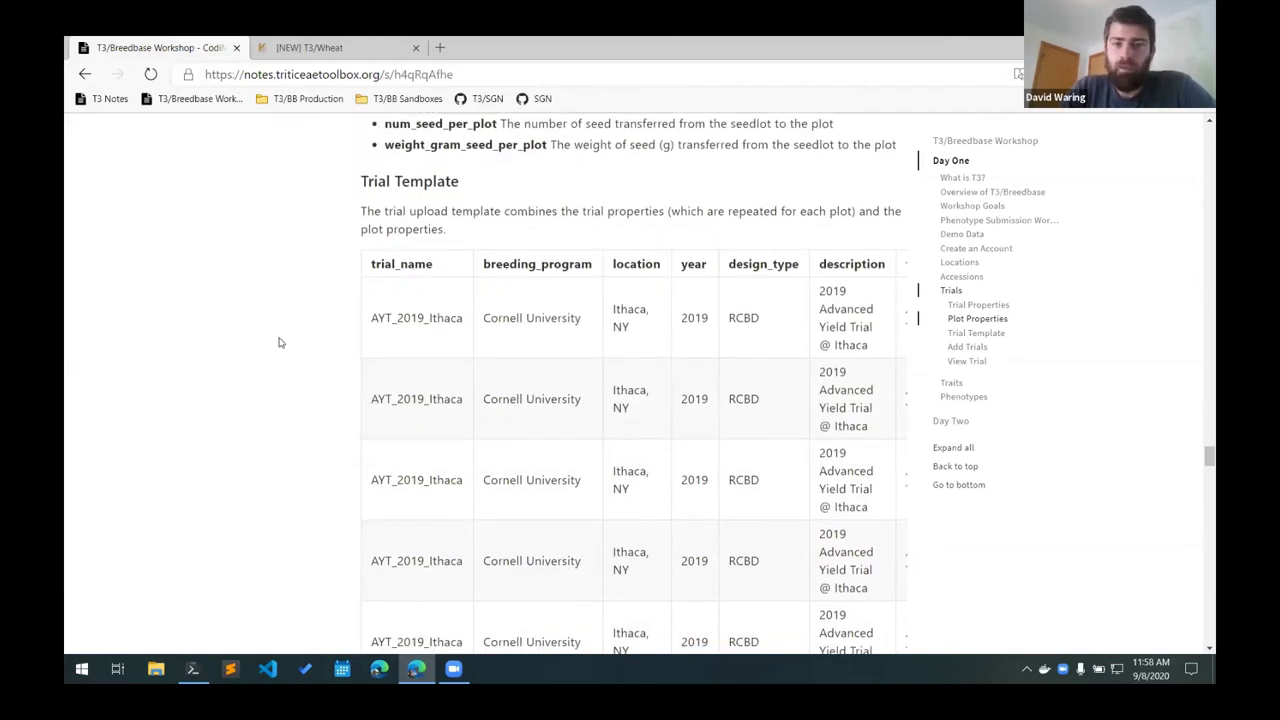
# - Download the Blank Trial Template as trials.xls, open it with editing enabled, then return to the notes
pyautogui.scroll(-4, 278, 343)
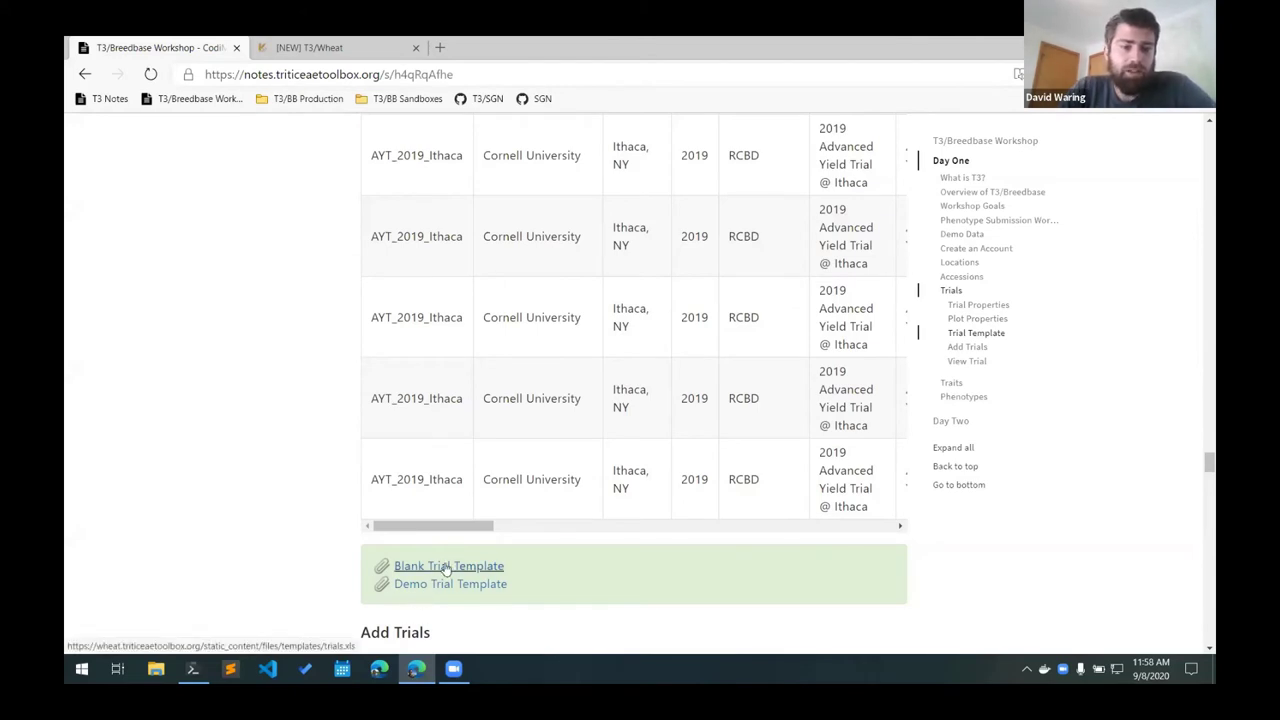
pyautogui.click(447, 567)
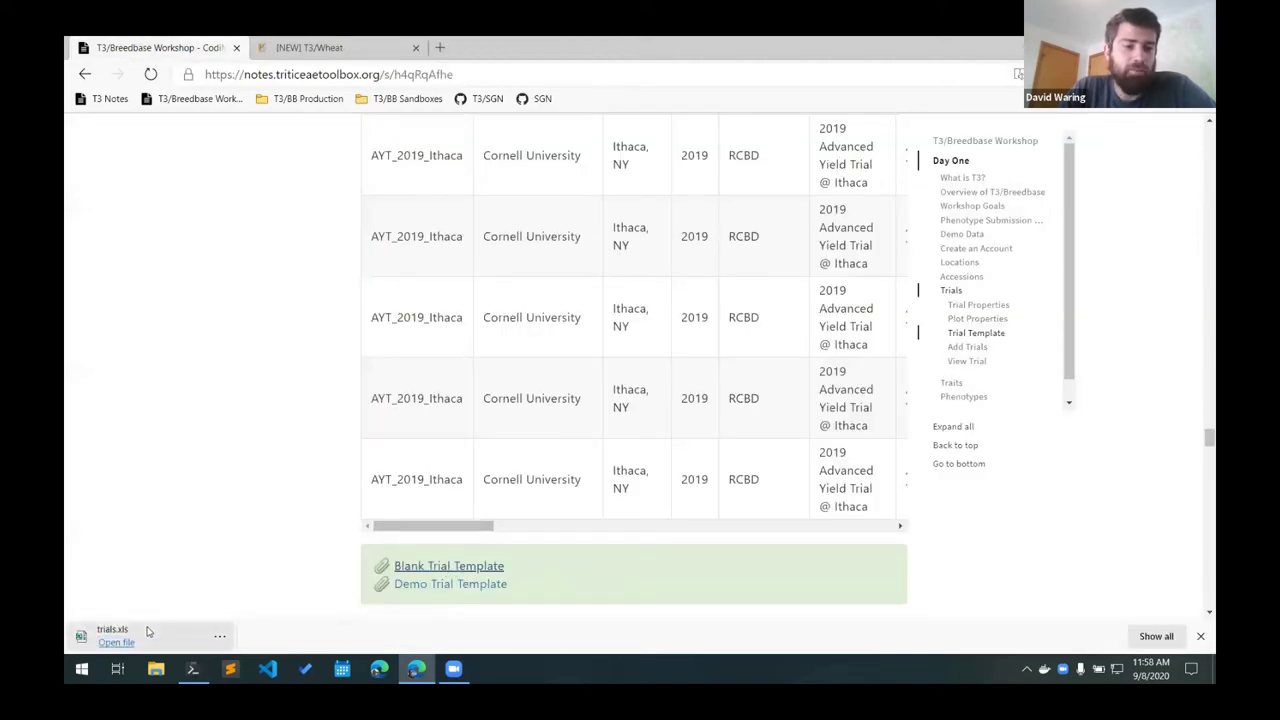
pyautogui.click(147, 631)
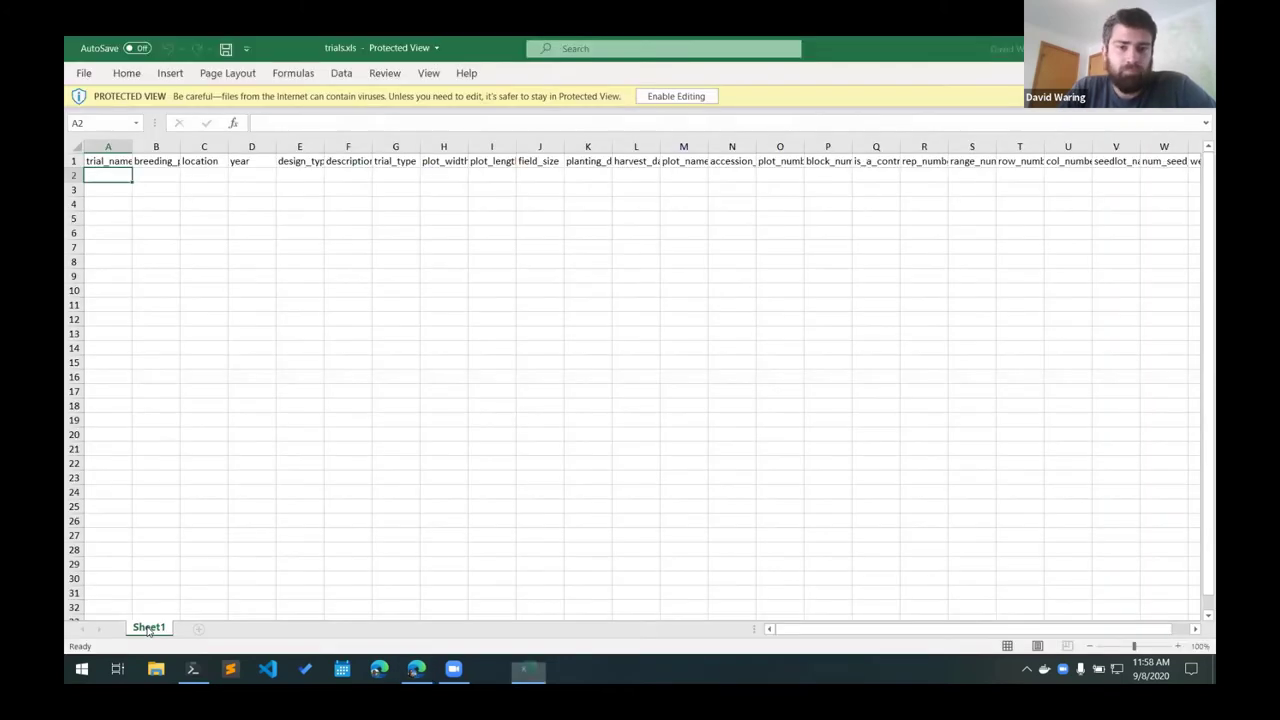
pyautogui.click(666, 96)
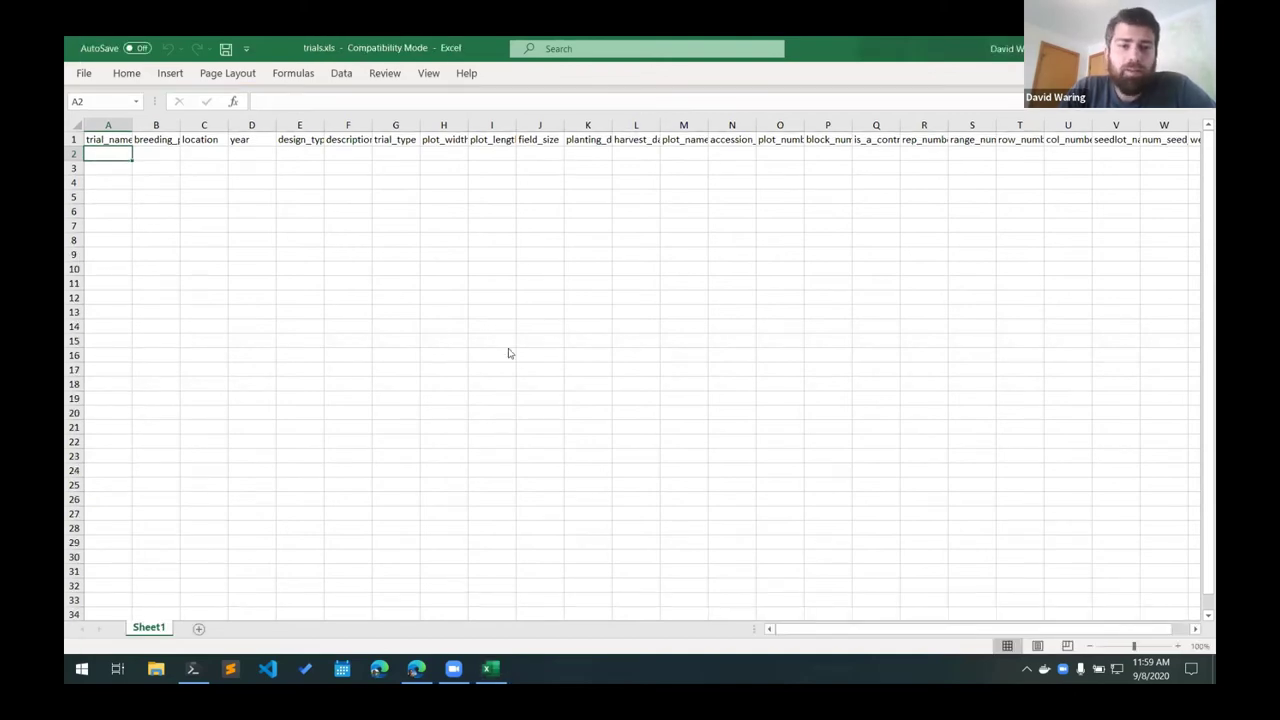
pyautogui.hotkey('alt', 'Tab')
pyautogui.scroll(1, 264, 320)
# - Scroll up to Demo Data and download the Complete Demo Data file as demo_data (1).xls
pyautogui.scroll(20, 264, 320)
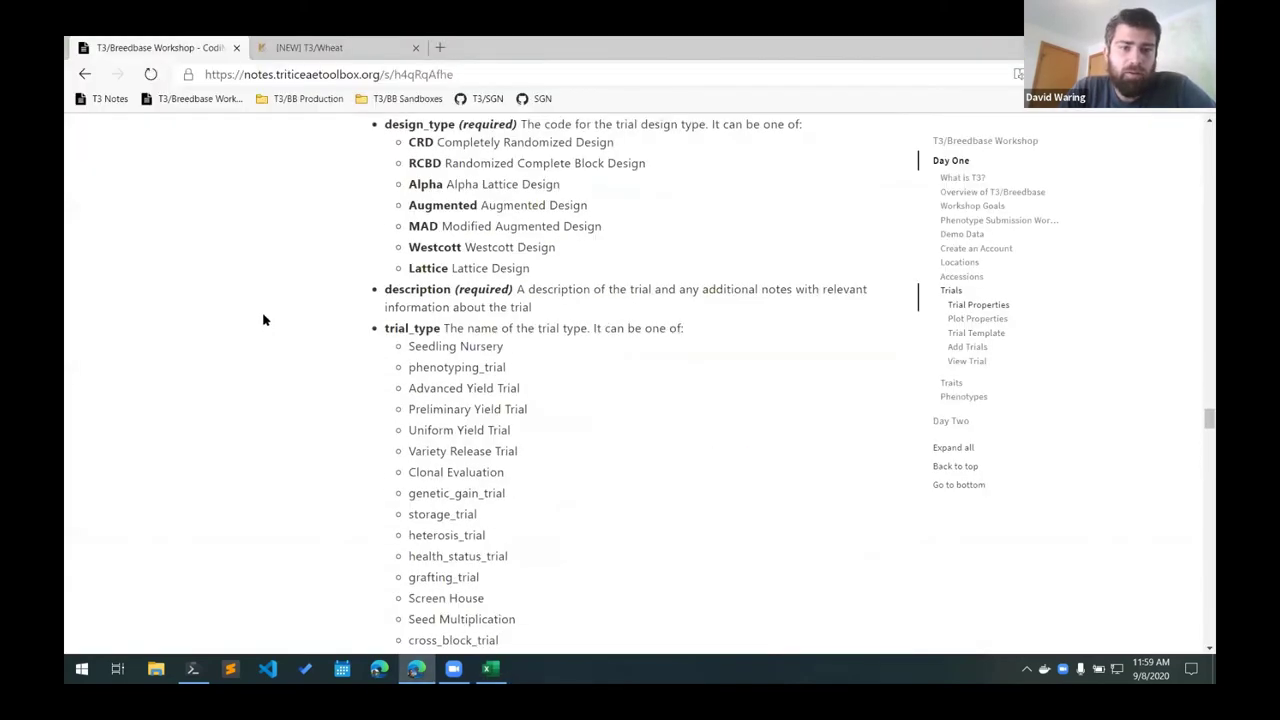
pyautogui.scroll(20, 264, 320)
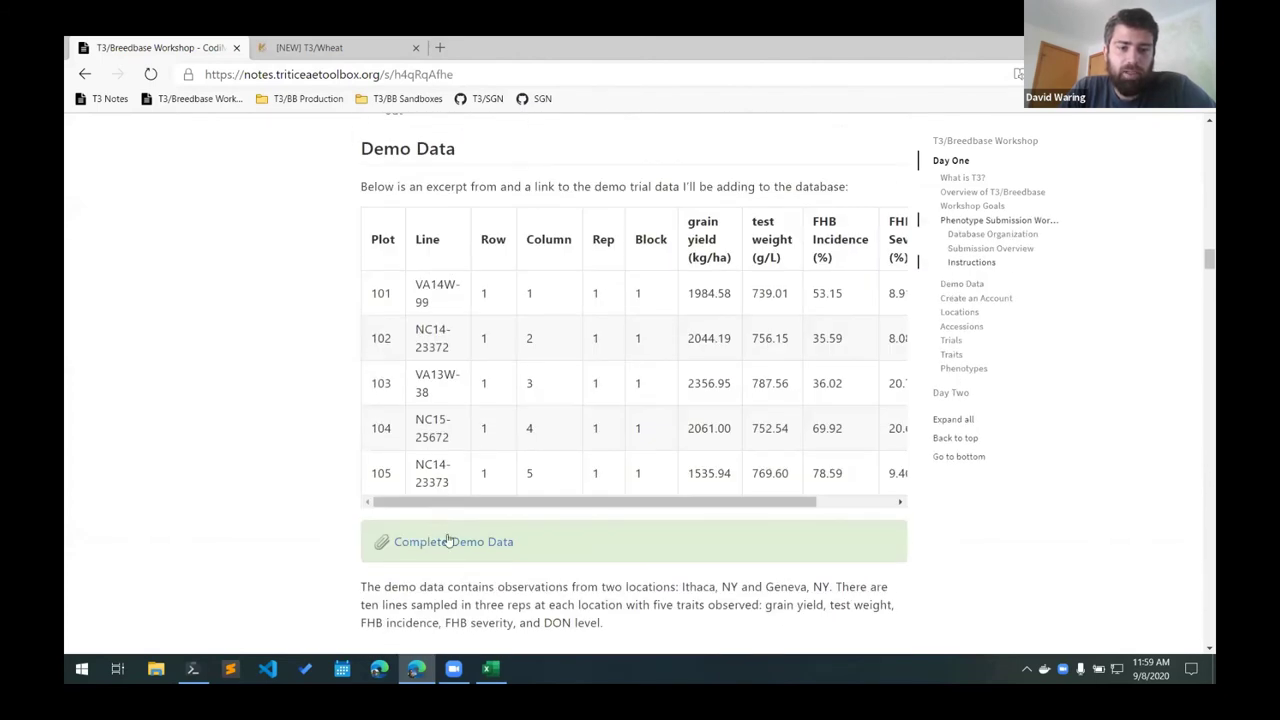
pyautogui.click(450, 542)
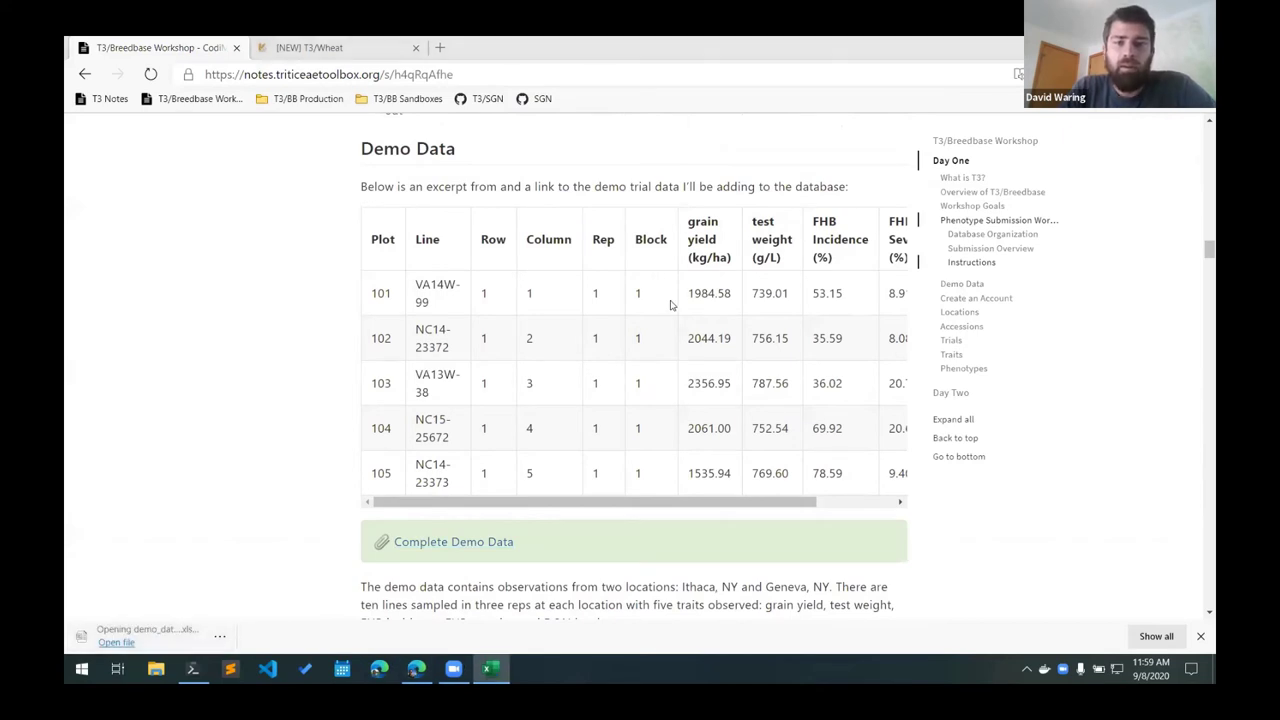
# - Enable editing on demo_data (1).xls, dock it right with trials.xls on the left, and widen column A
pyautogui.click(500, 667)
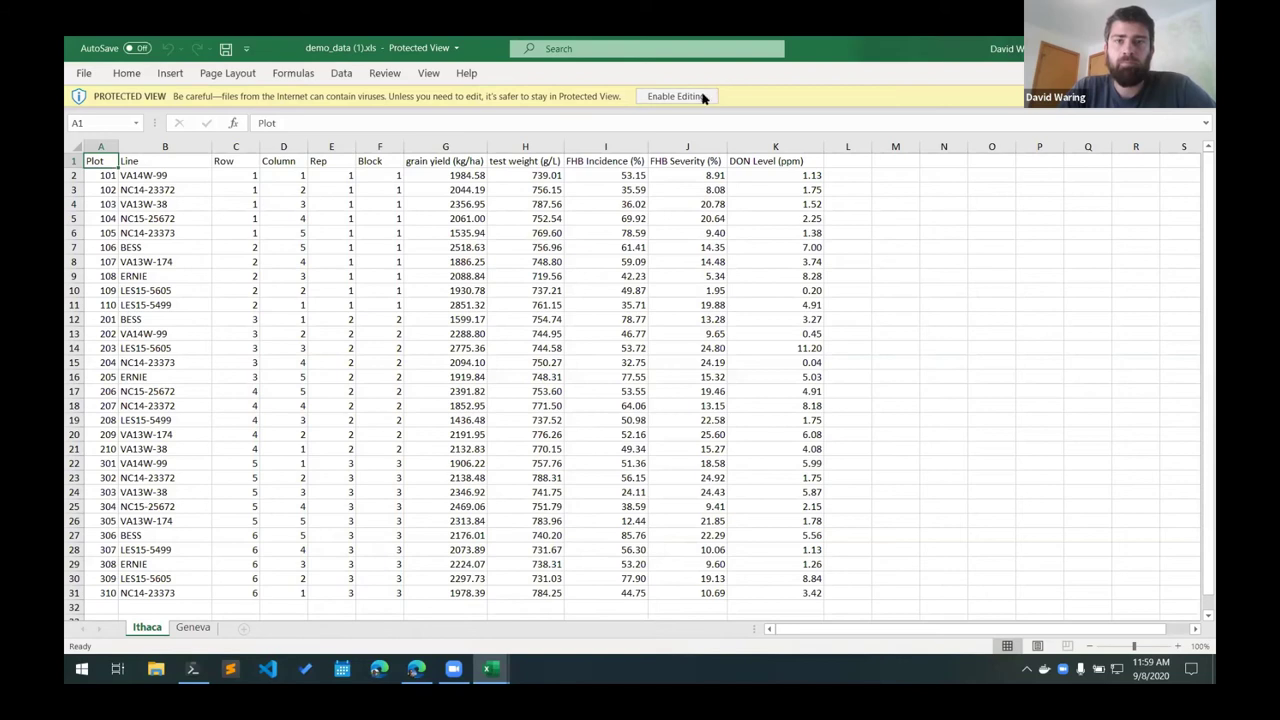
pyautogui.click(703, 97)
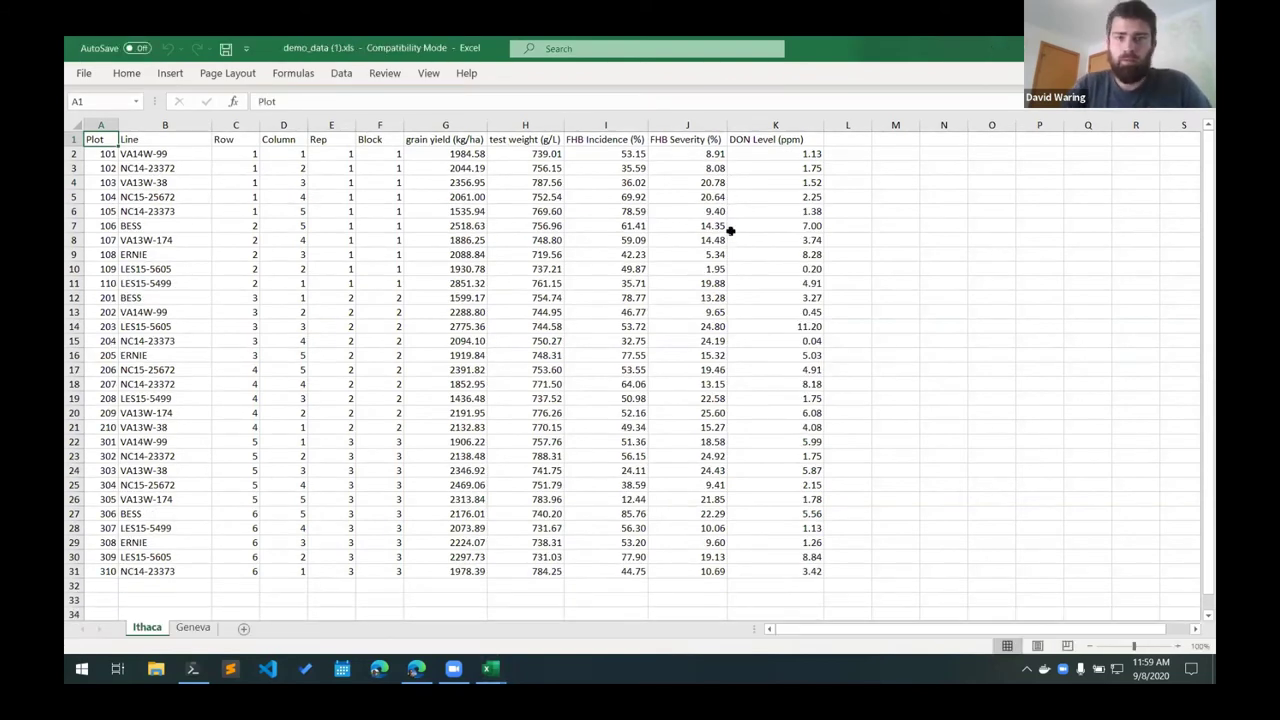
pyautogui.press('super+Right')
pyautogui.click(275, 252)
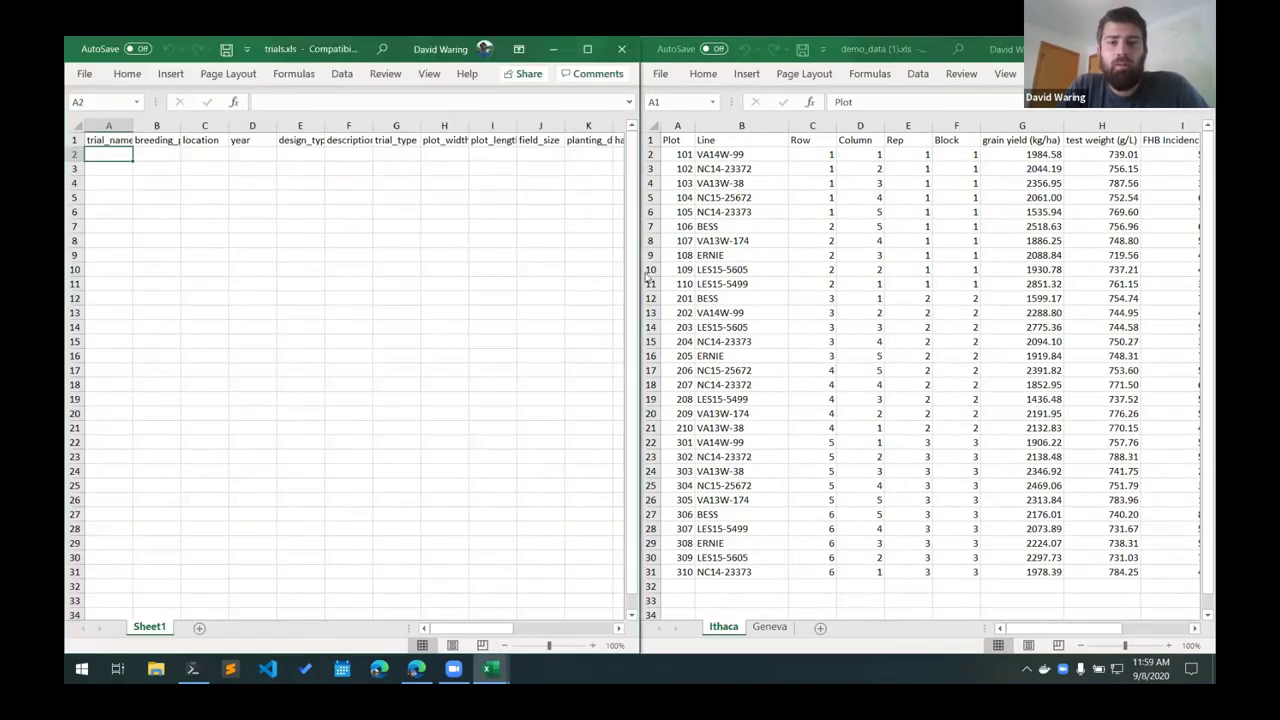
pyautogui.moveTo(637, 270); pyautogui.dragTo(712, 280)
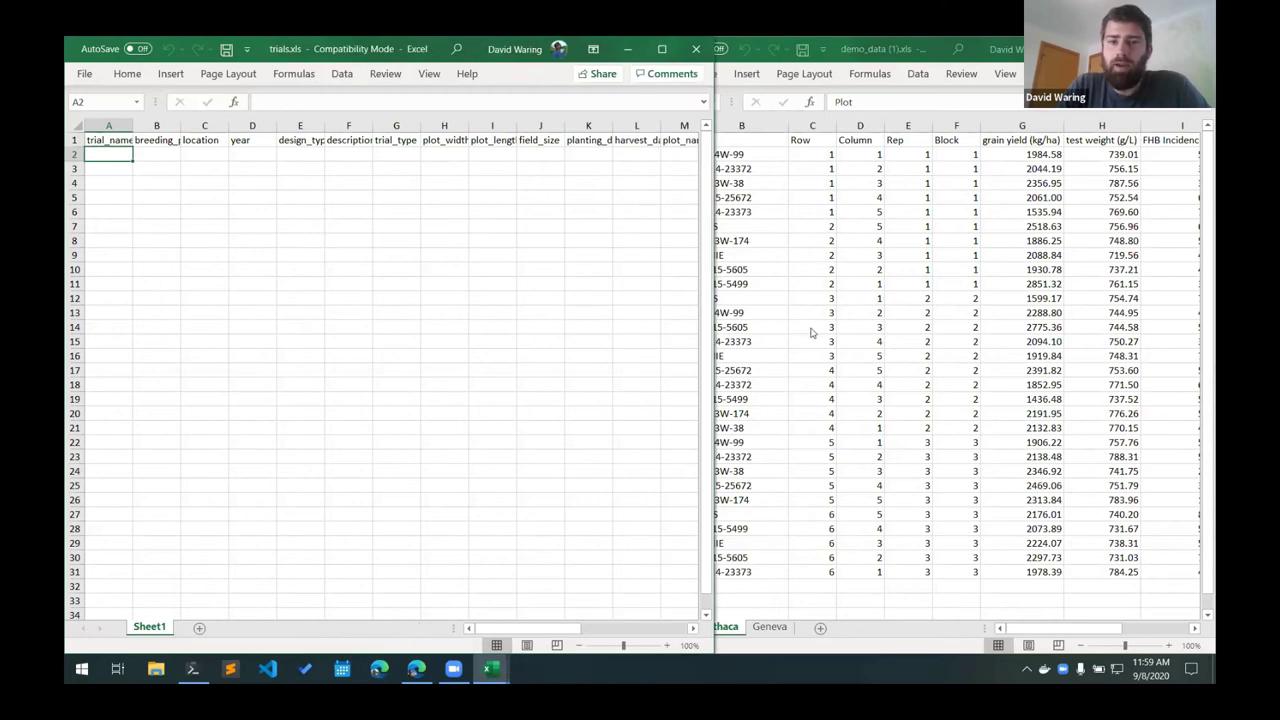
pyautogui.moveTo(709, 333); pyautogui.dragTo(660, 338)
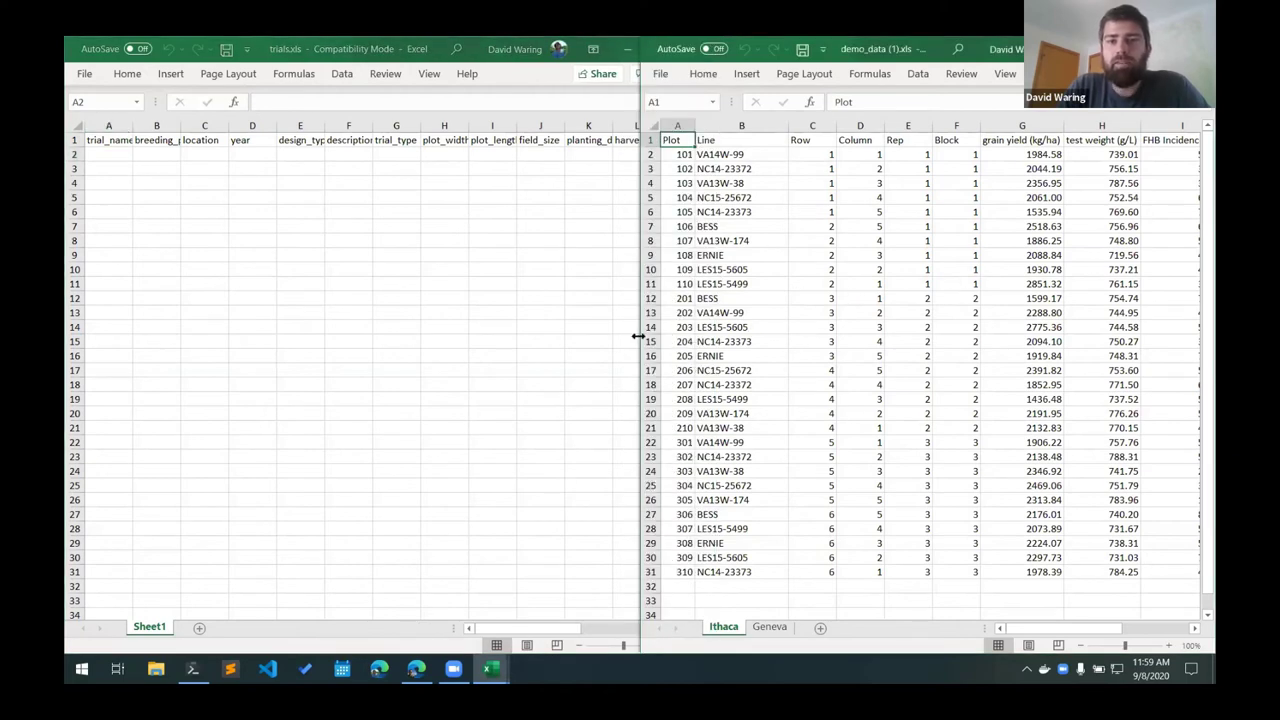
pyautogui.click(108, 154)
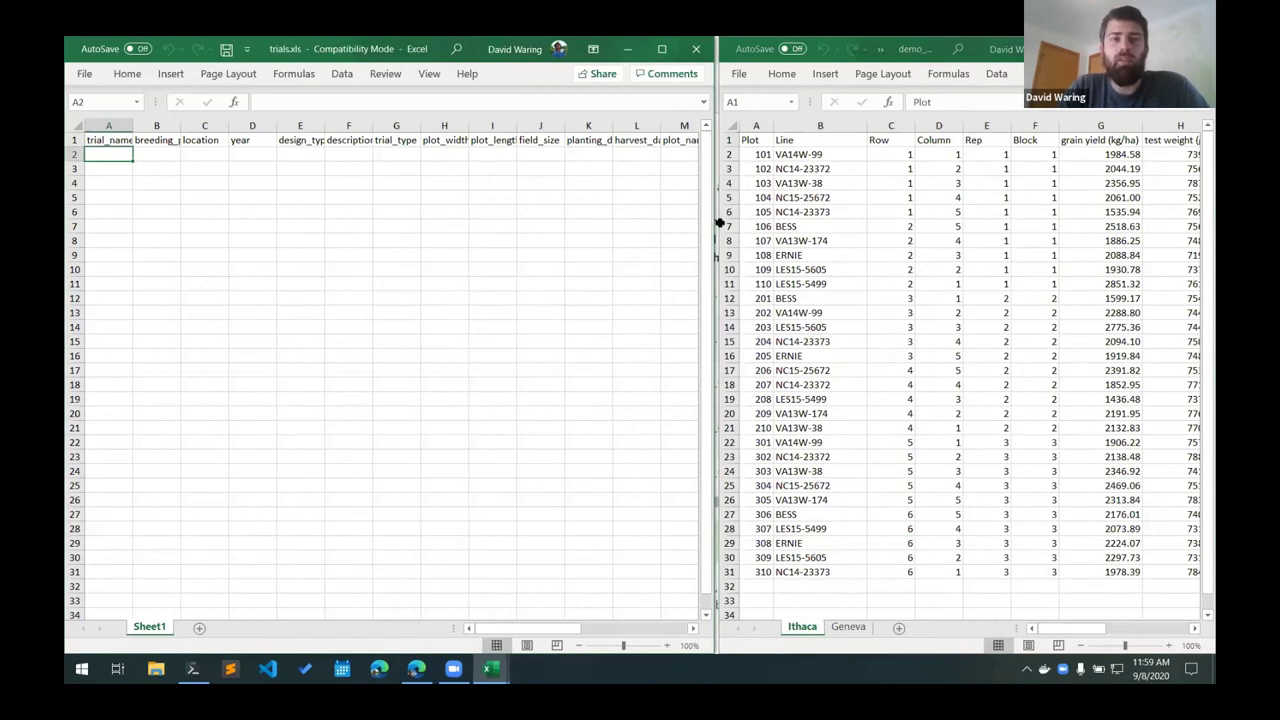
pyautogui.moveTo(714, 222); pyautogui.dragTo(718, 222)
pyautogui.moveTo(134, 125); pyautogui.dragTo(166, 128)
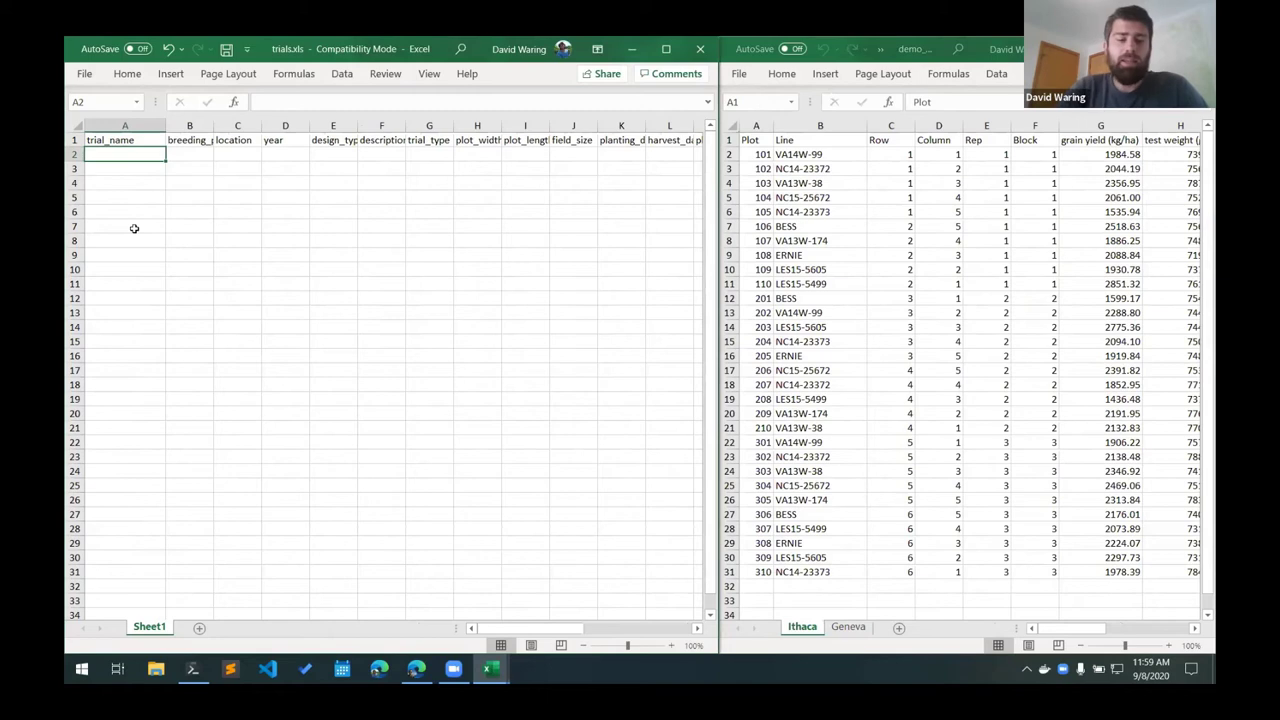
# - Enter AYT_2019_Ithaca, Cornell University and Ithaca, NY in row 2, autofitting columns A–C
pyautogui.write('A')
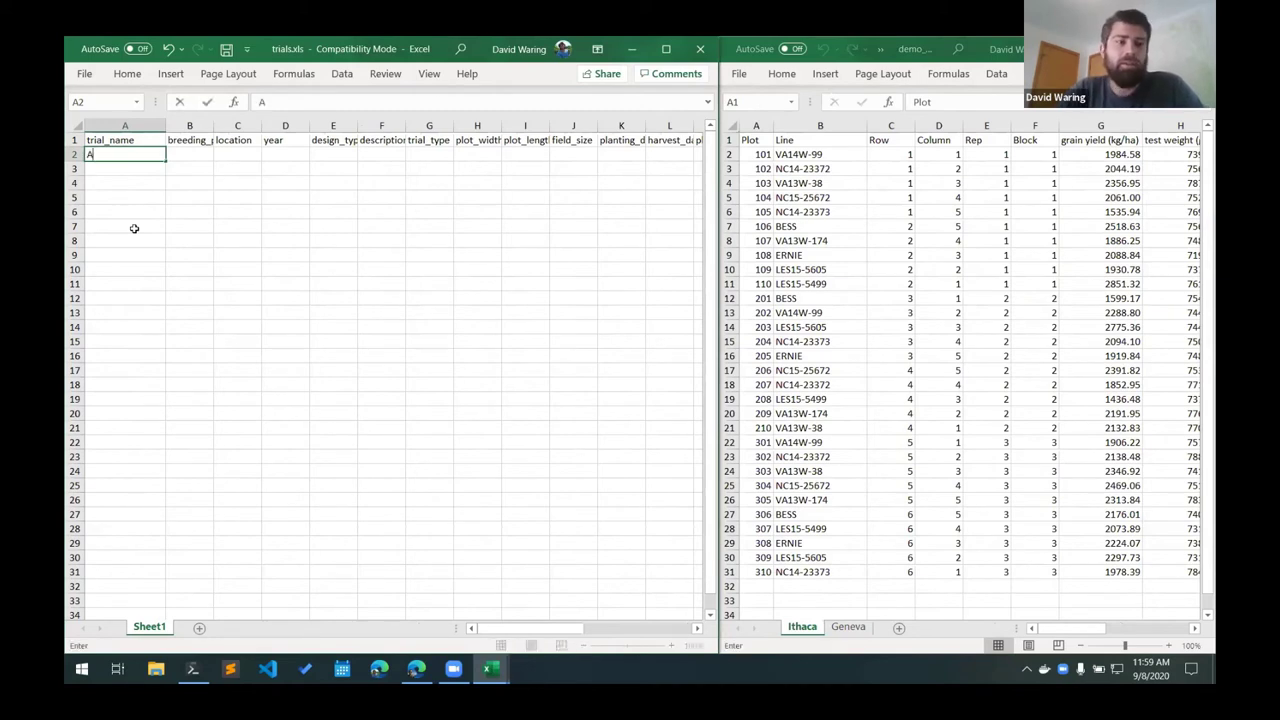
pyautogui.write('YT_')
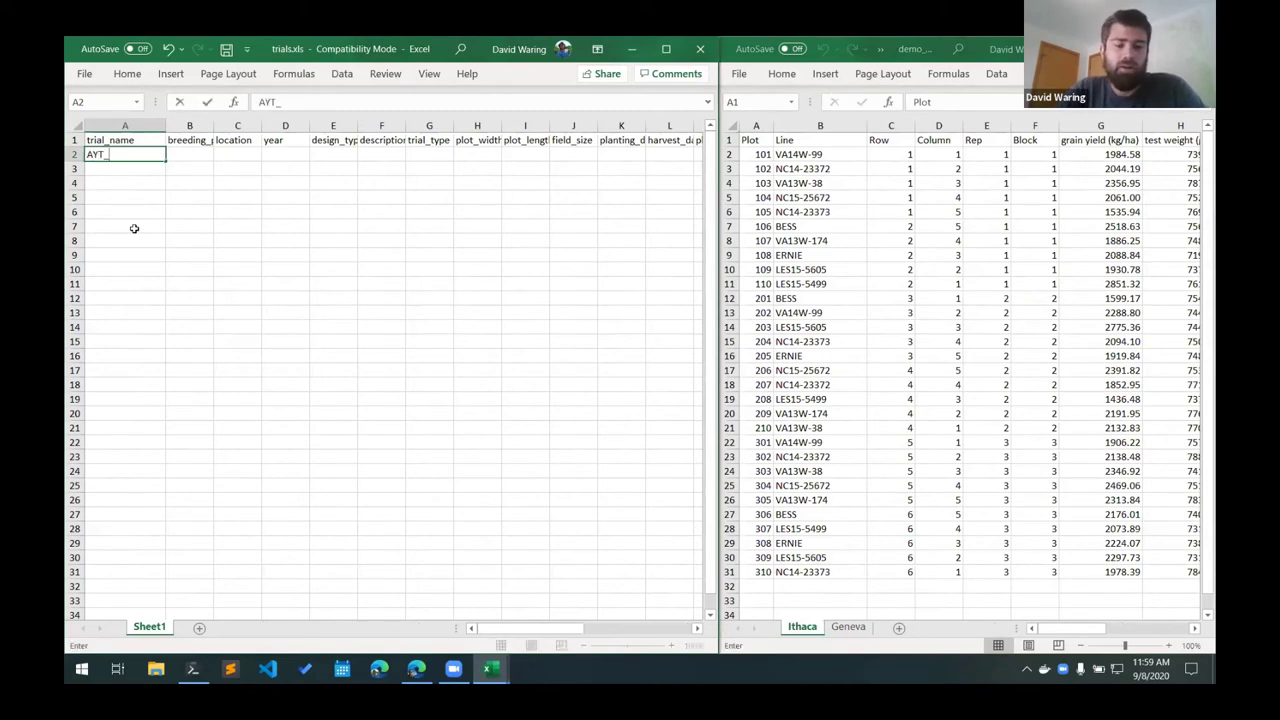
pyautogui.write('2019')
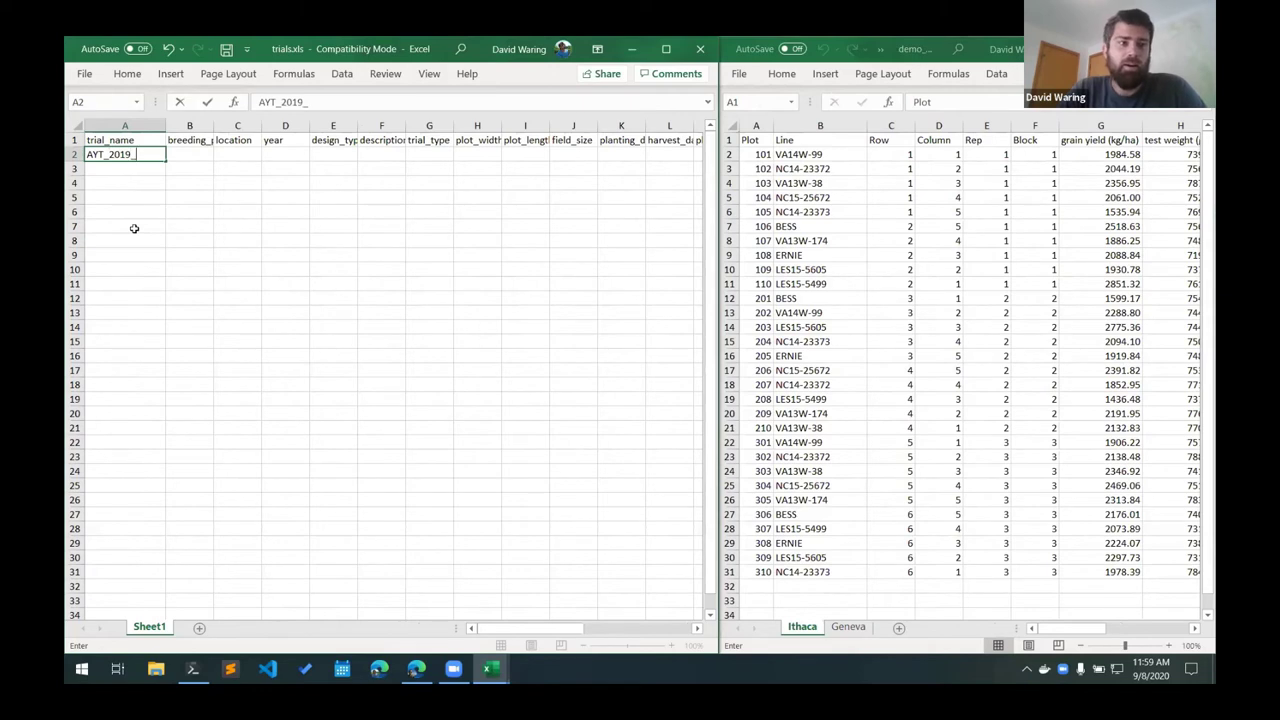
pyautogui.write('_Ithaca')
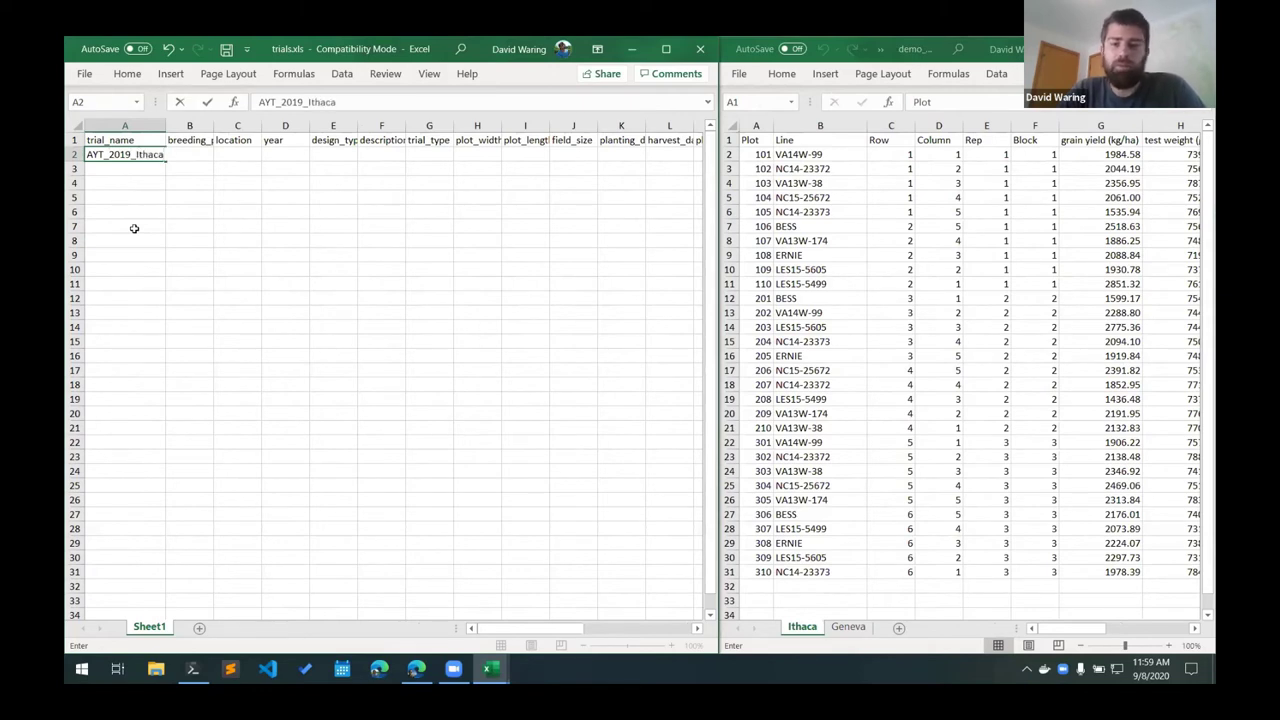
pyautogui.press('Tab')
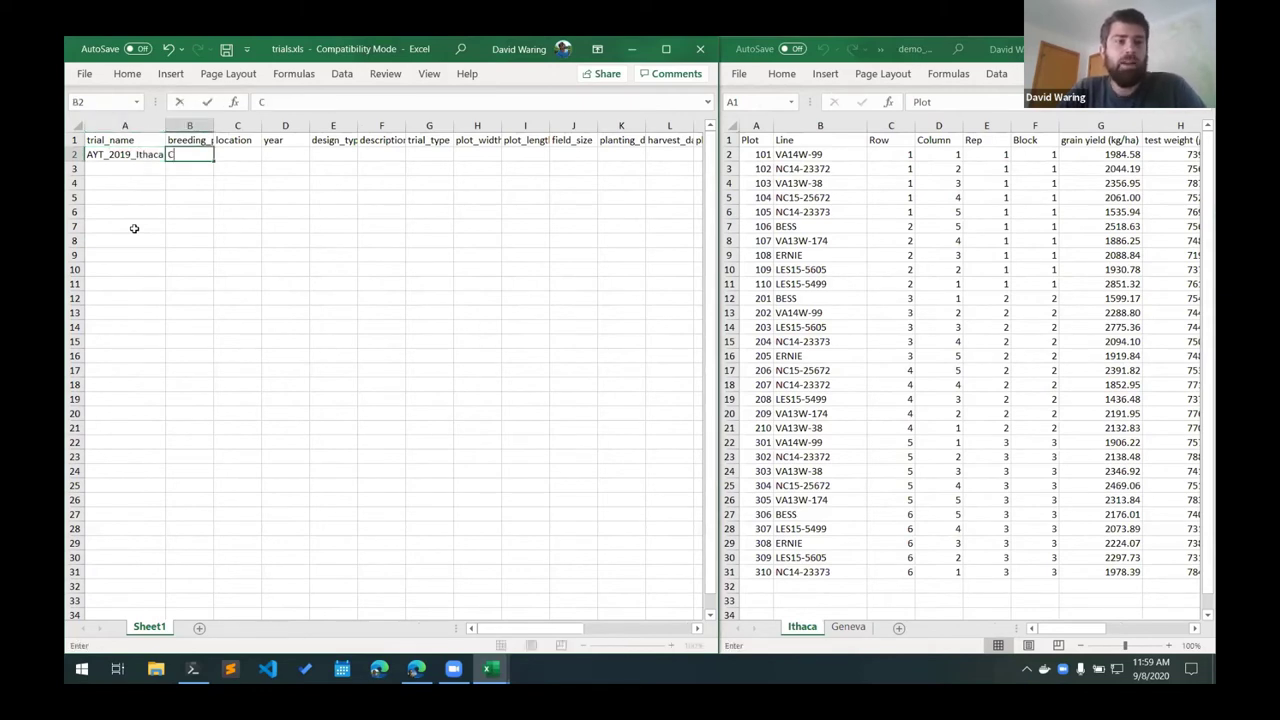
pyautogui.write('Cornell University')
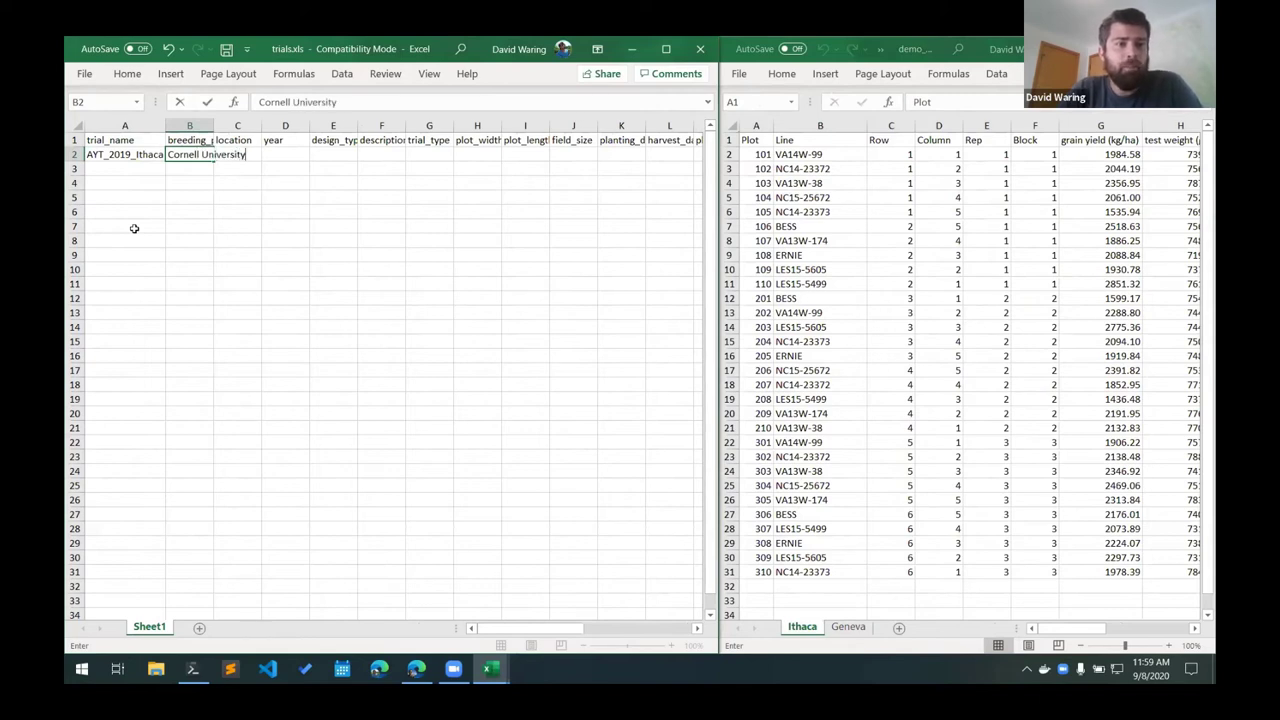
pyautogui.press('Tab')
pyautogui.write('It')
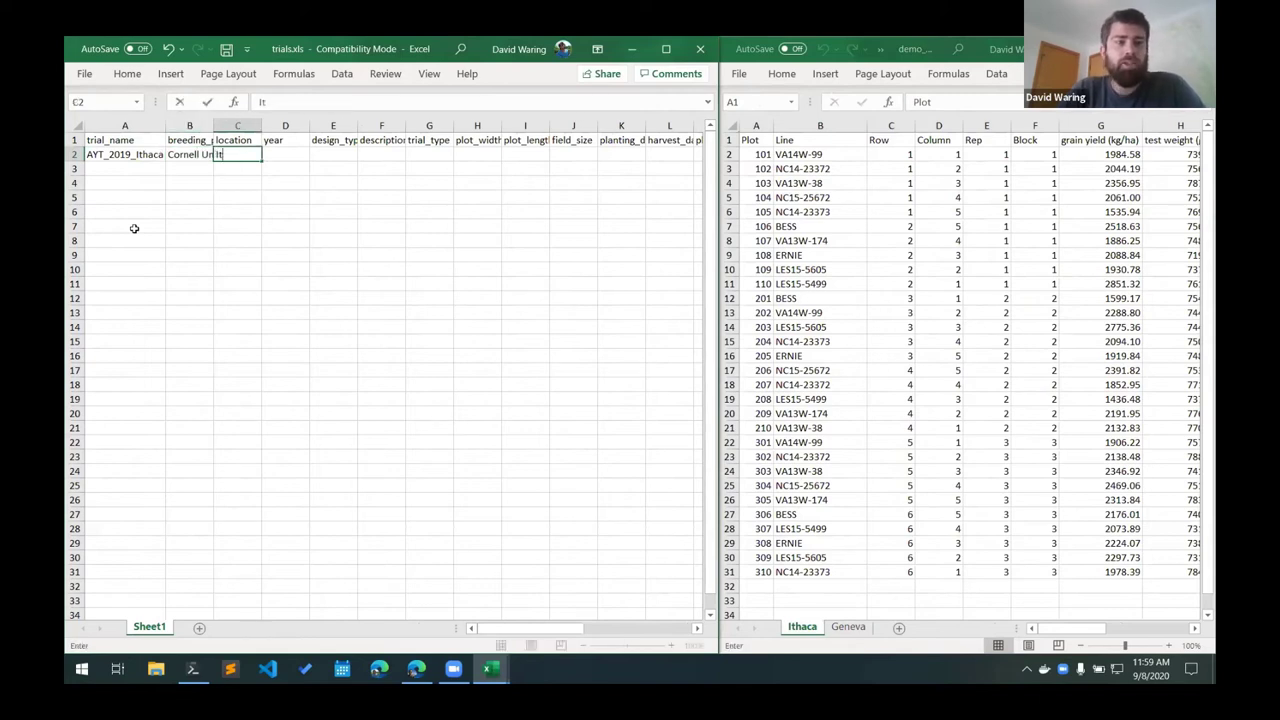
pyautogui.write('haca, NY')
pyautogui.press('Return')
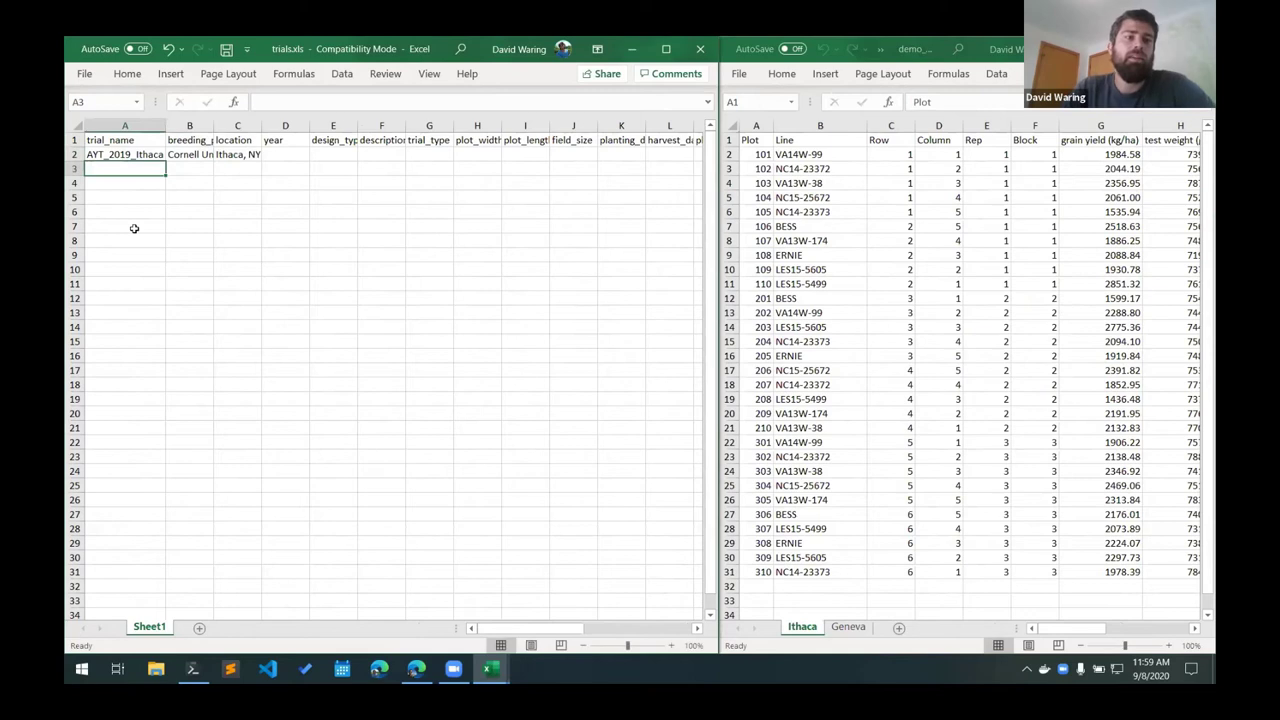
pyautogui.doubleClick(215, 120)
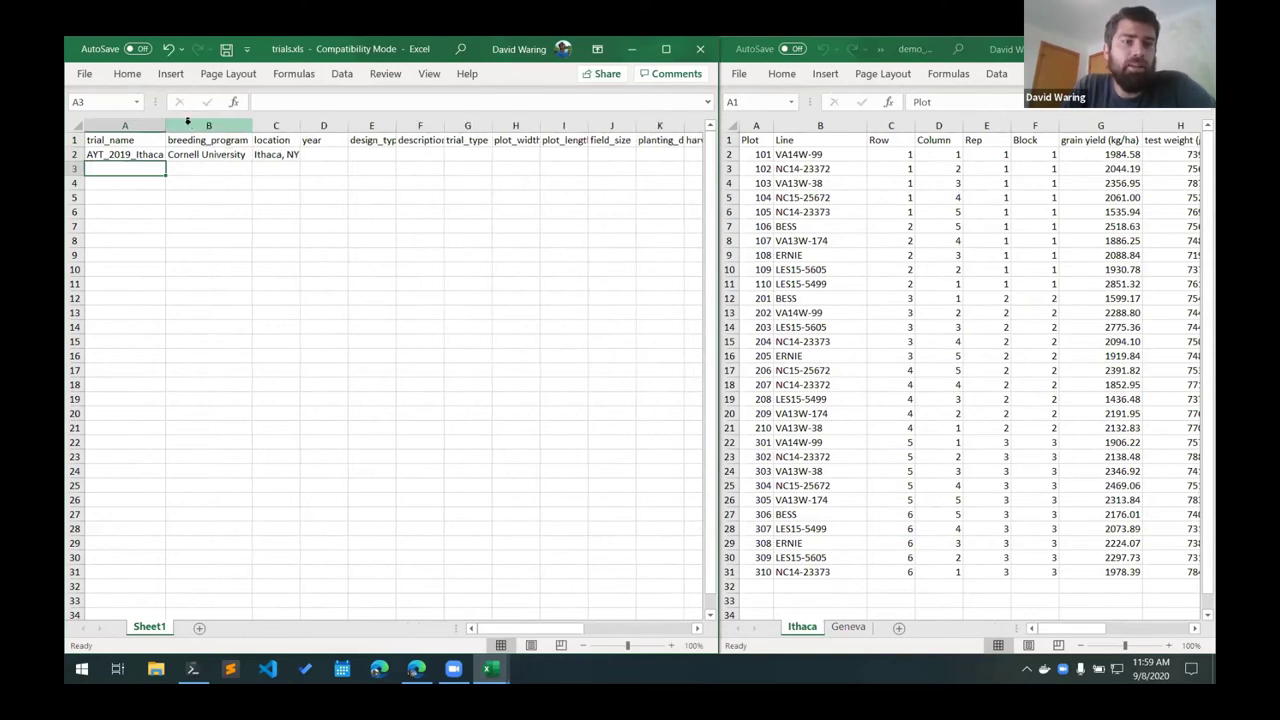
pyautogui.doubleClick(166, 122)
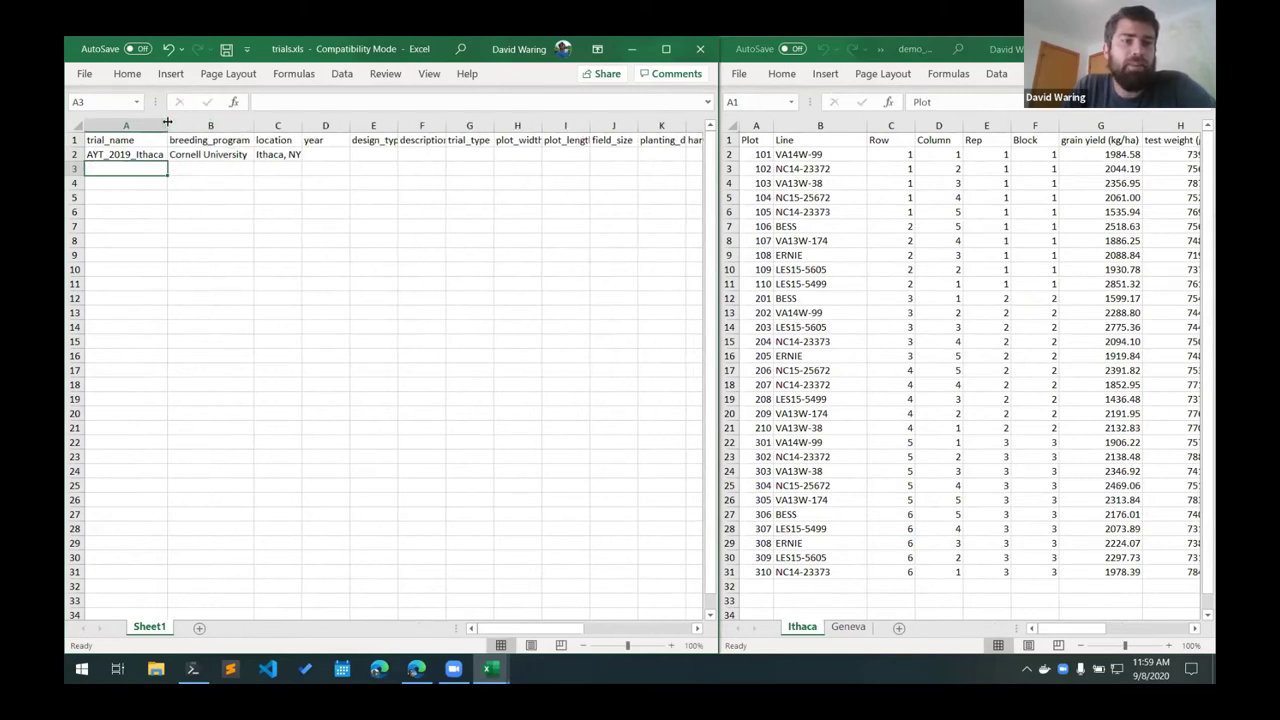
pyautogui.doubleClick(302, 122)
# - Enter year 2019 and design type RCBD, then widen column F for the description
pyautogui.click(321, 157)
pyautogui.write('2019')
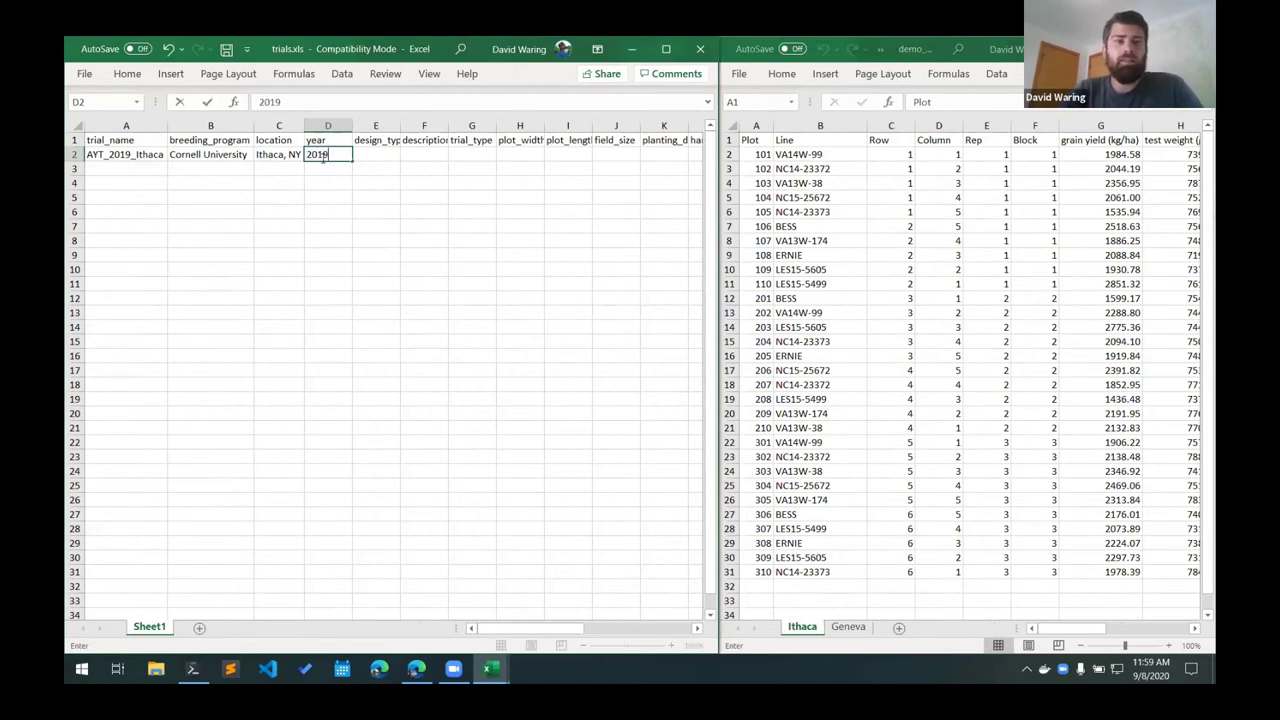
pyautogui.press('Tab')
pyautogui.write('RC')
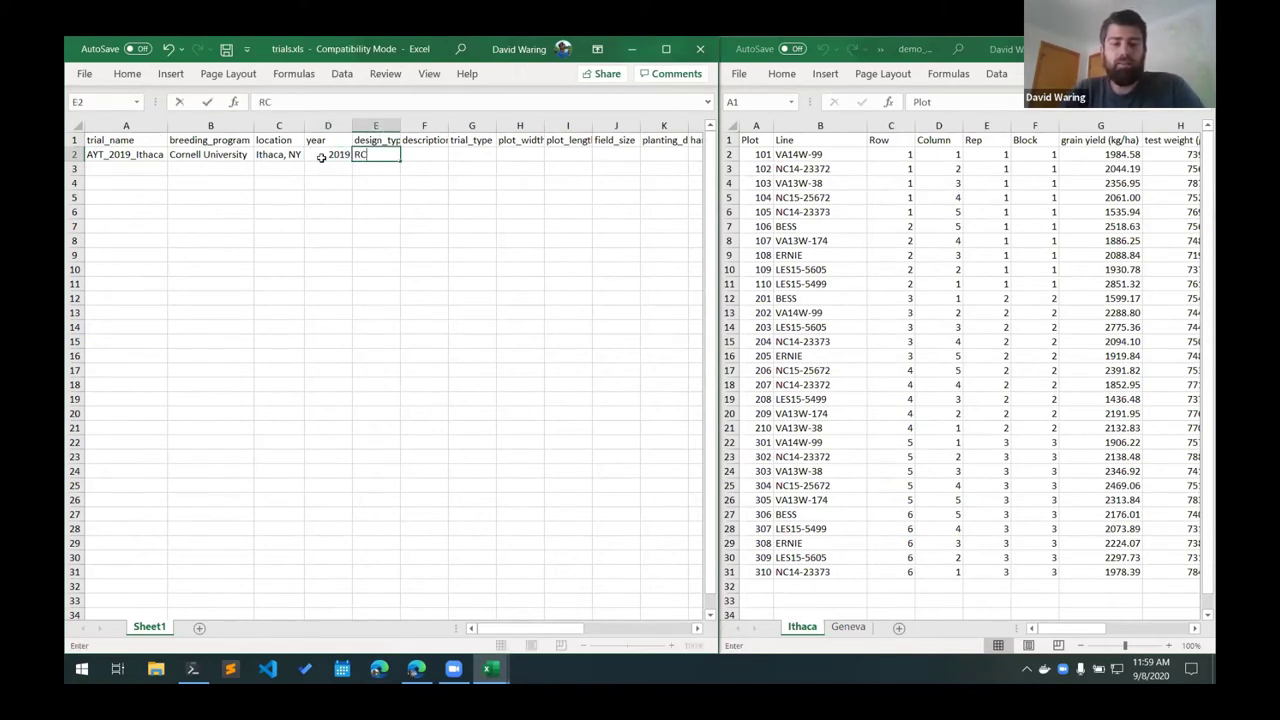
pyautogui.write('BD')
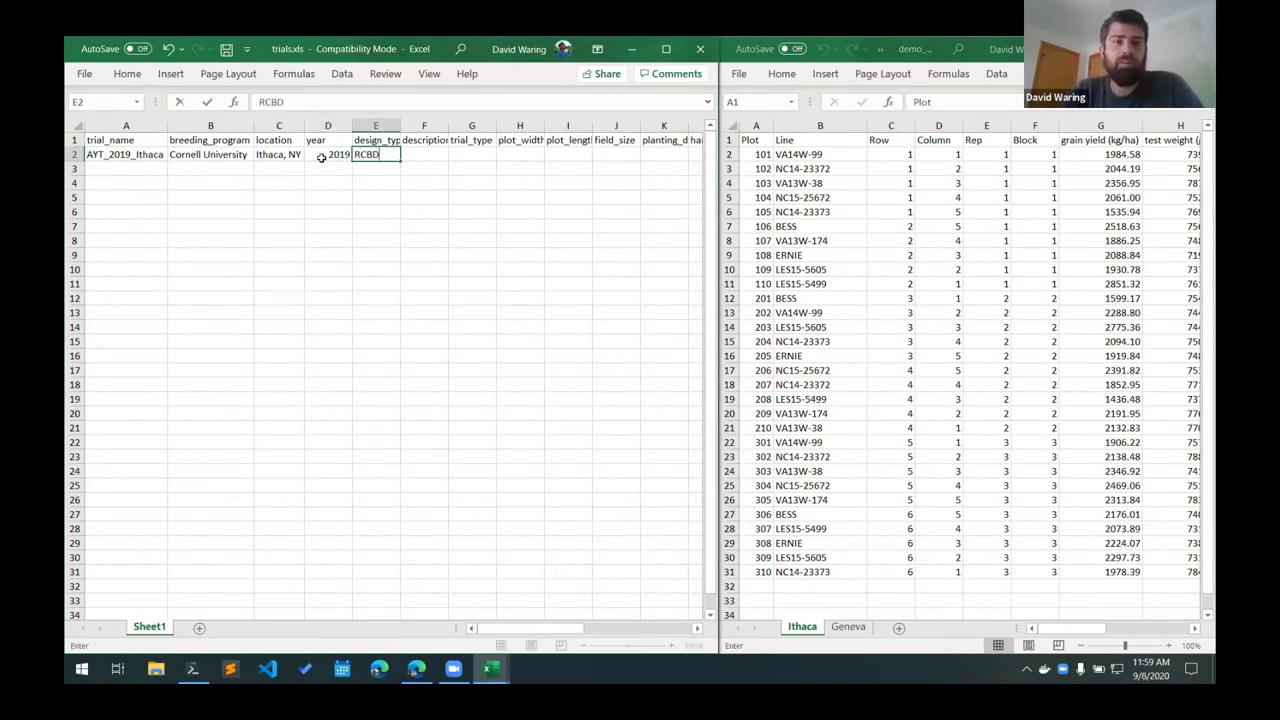
pyautogui.press('Tab')
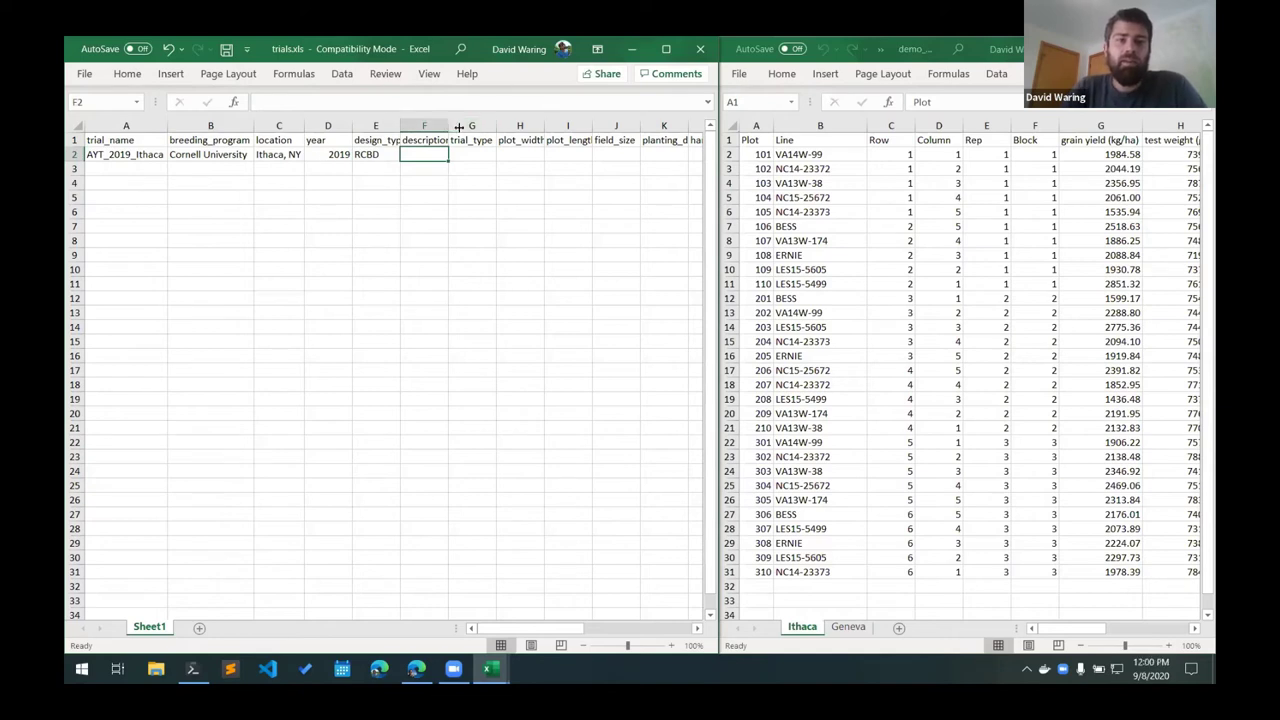
pyautogui.moveTo(458, 126); pyautogui.dragTo(487, 126)
# - Enter description 'Cornell Advanced Yield Trial - 2019 @ Ithaca' and trial type Advanced Yield Trial
pyautogui.write('Cornel')
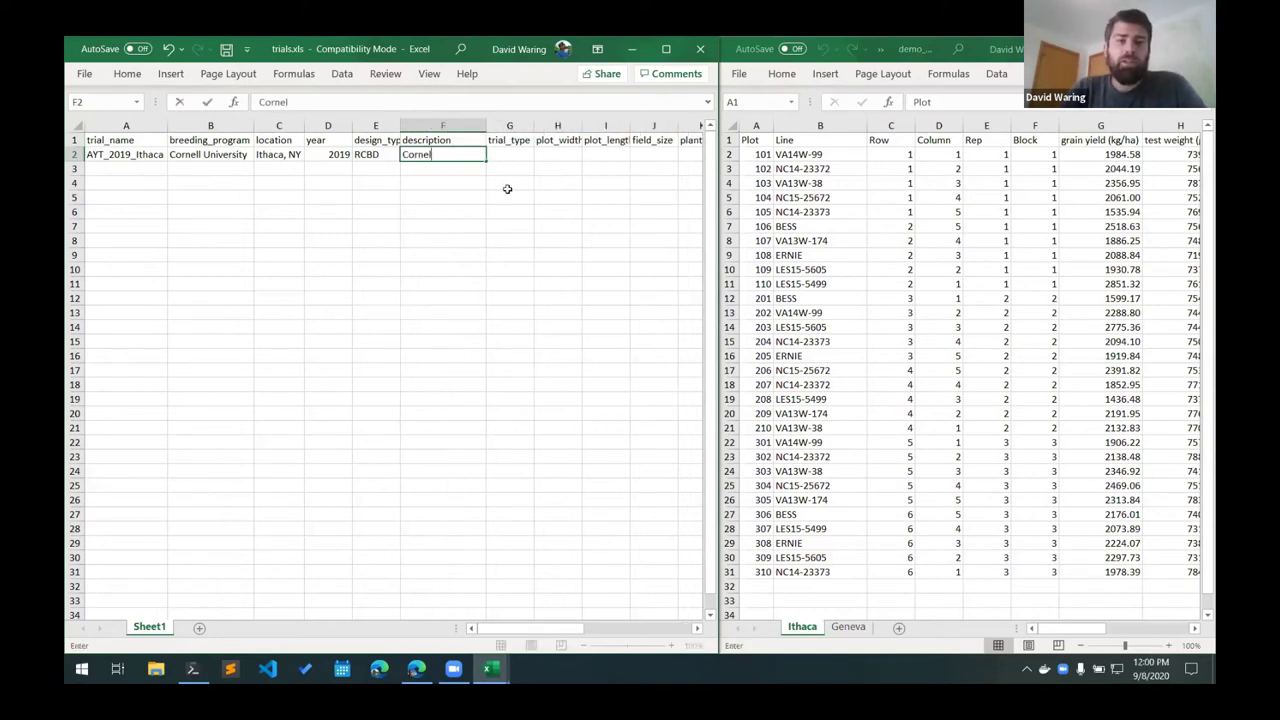
pyautogui.write('l Adva')
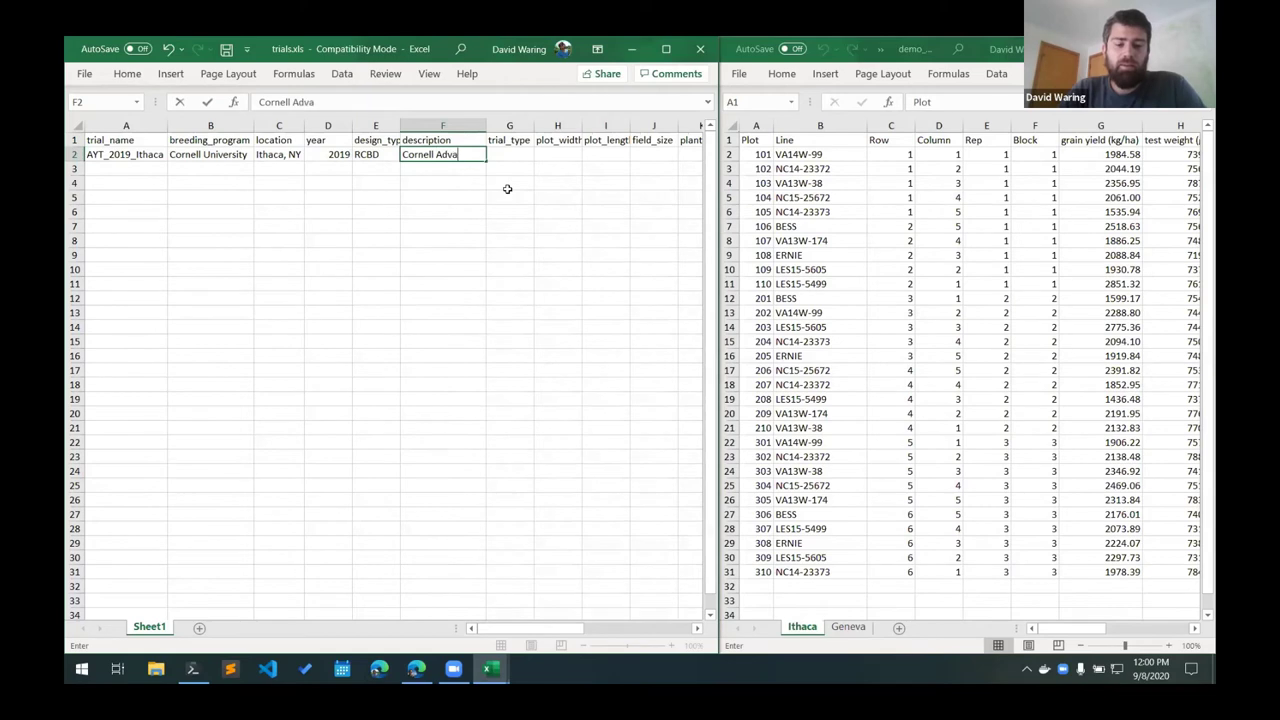
pyautogui.write('nced Yield Tri')
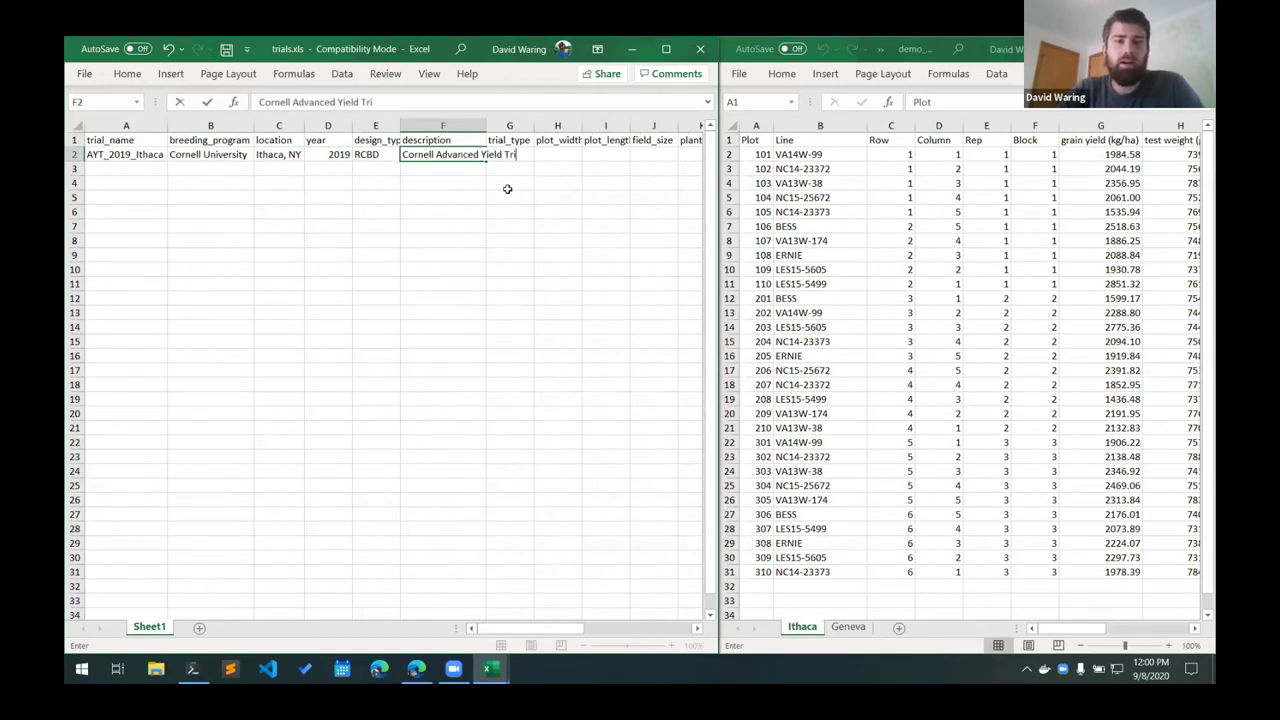
pyautogui.write('al - 201')
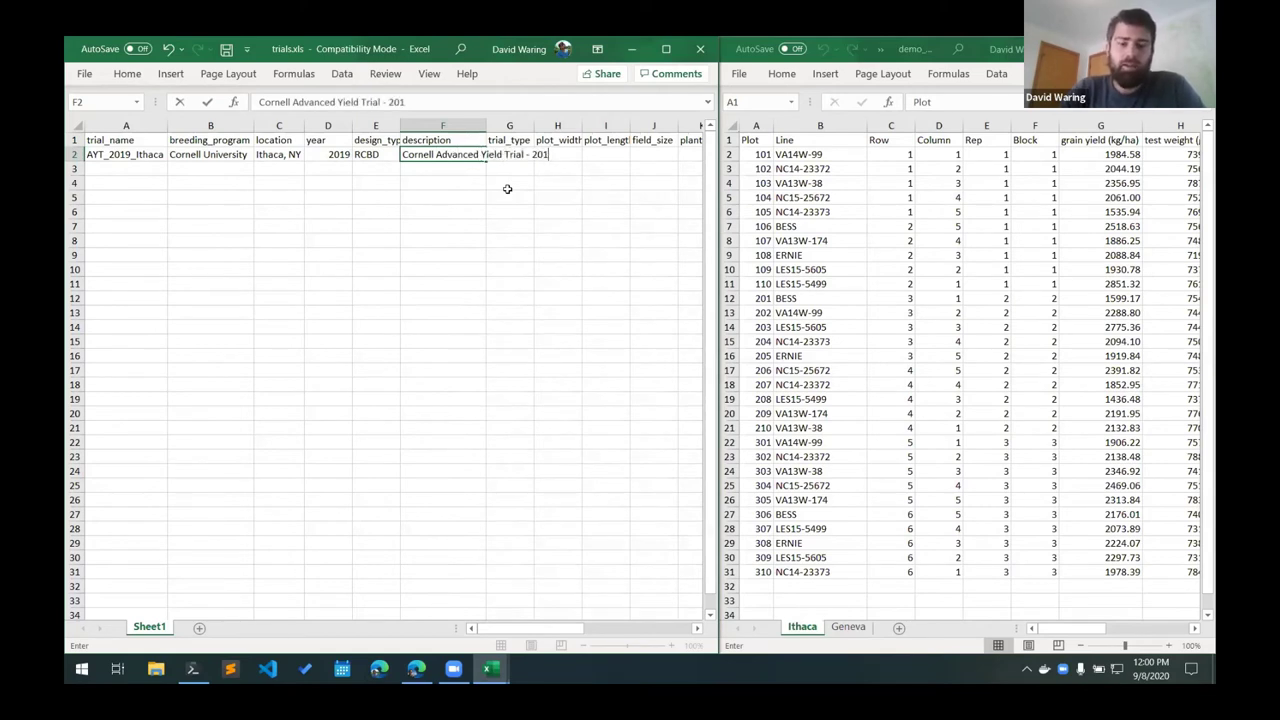
pyautogui.write('9 @ Ithaca')
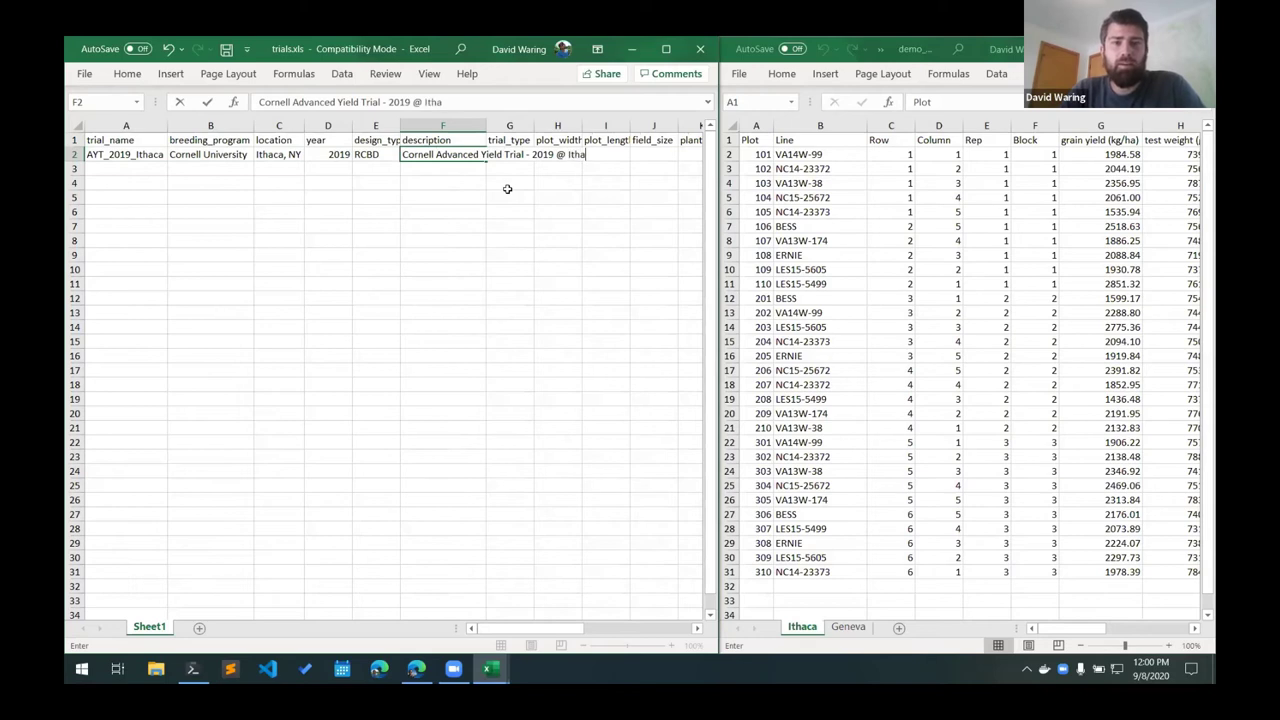
pyautogui.press('Return')
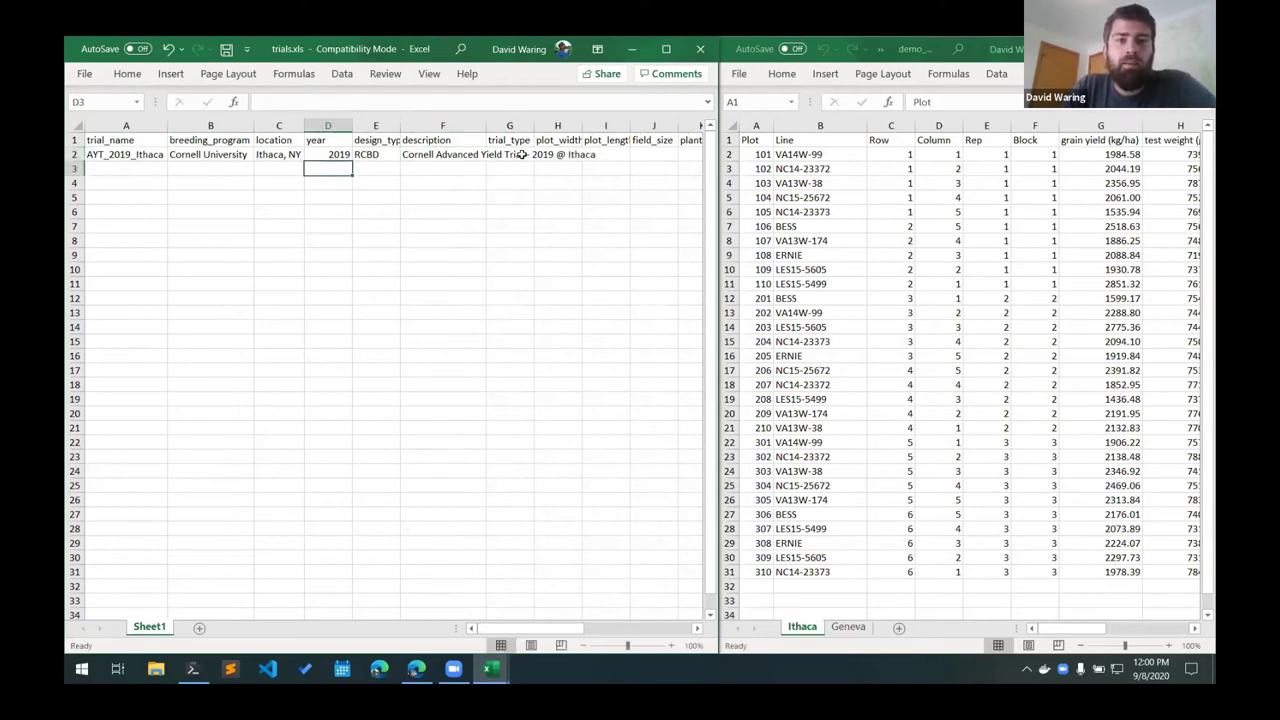
pyautogui.click(521, 154)
pyautogui.write('Adv')
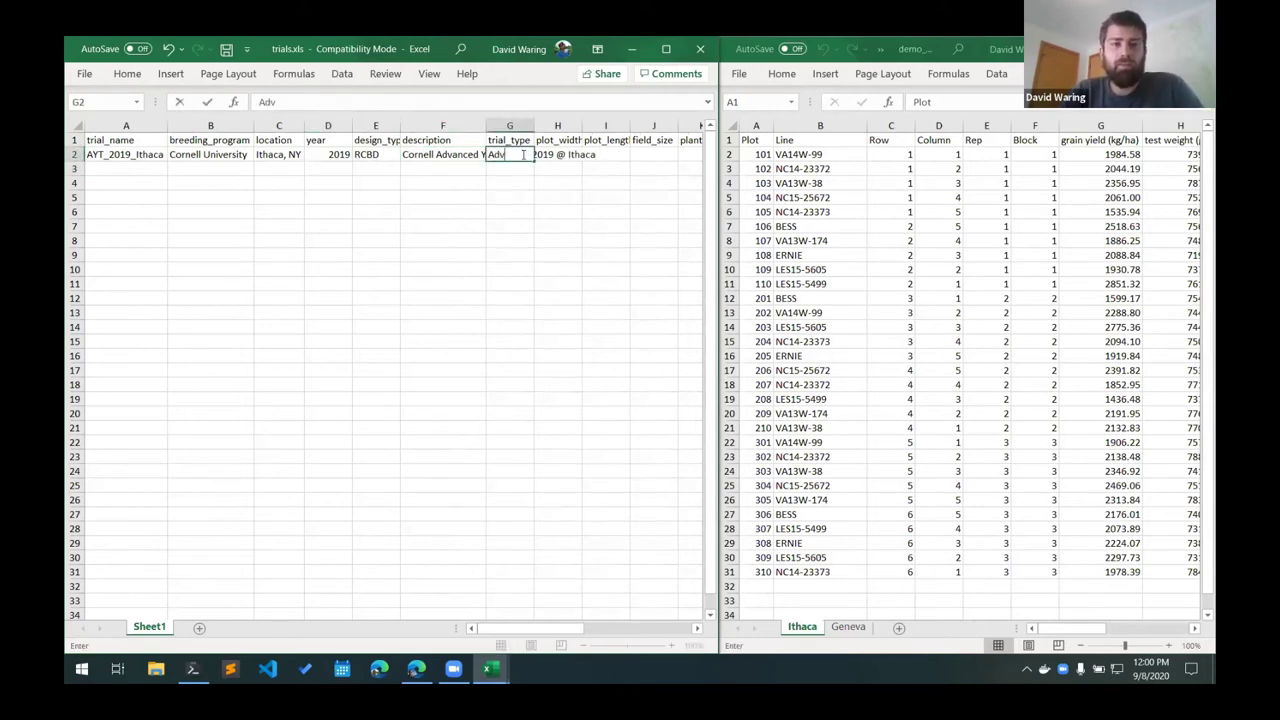
pyautogui.write('anced Yiel')
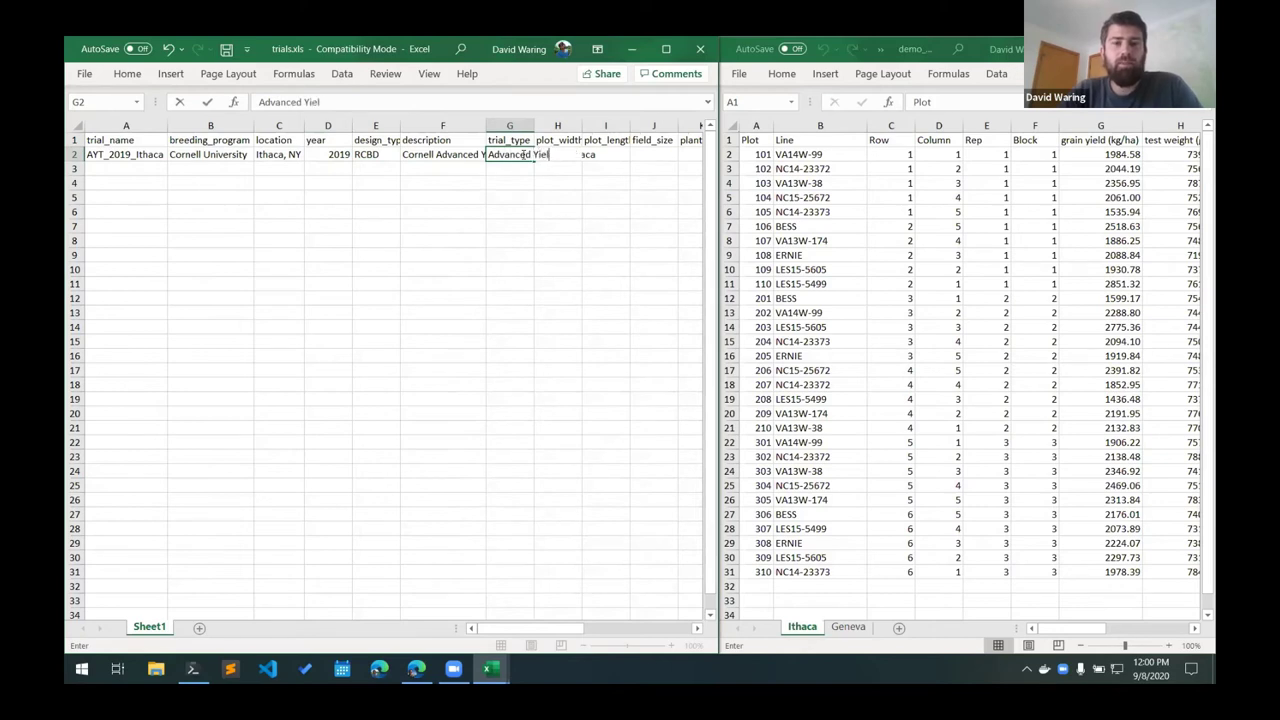
pyautogui.write('d Trial')
pyautogui.press('Tab')
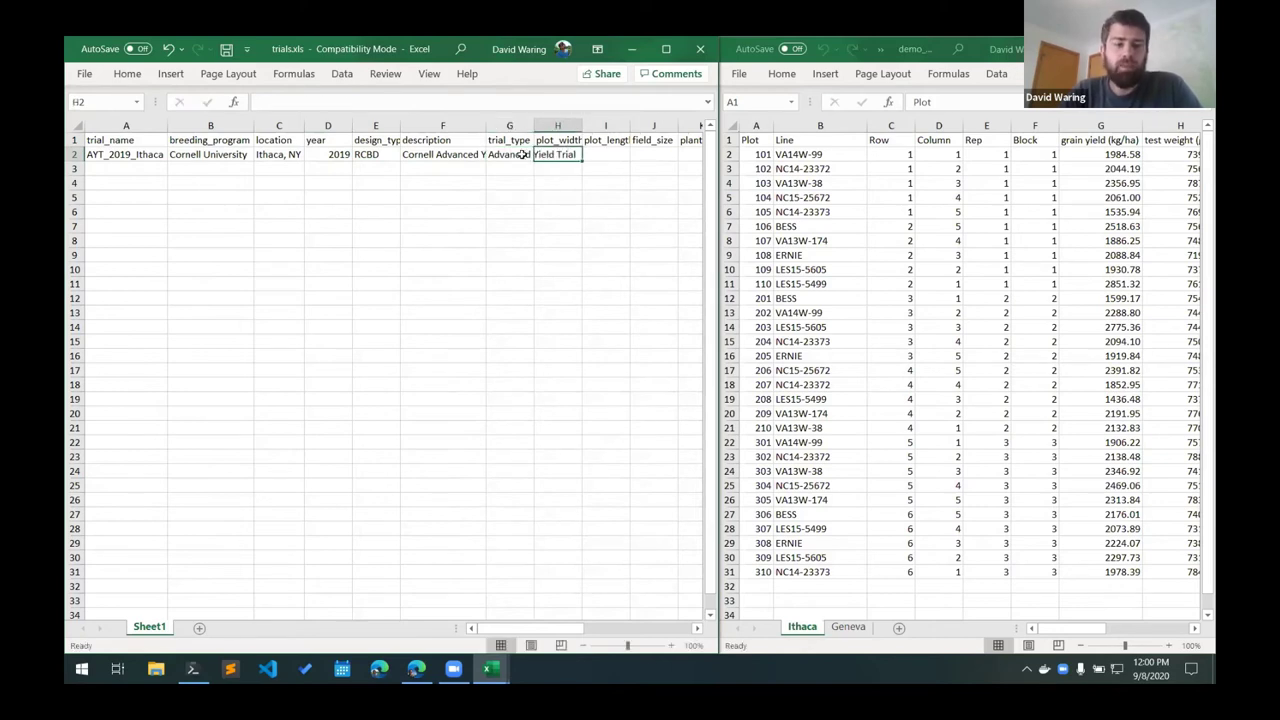
# - Set plot width and plot length to 1, leaving field_size empty
pyautogui.write('1')
pyautogui.press('Tab')
pyautogui.write('1')
pyautogui.press('Tab')
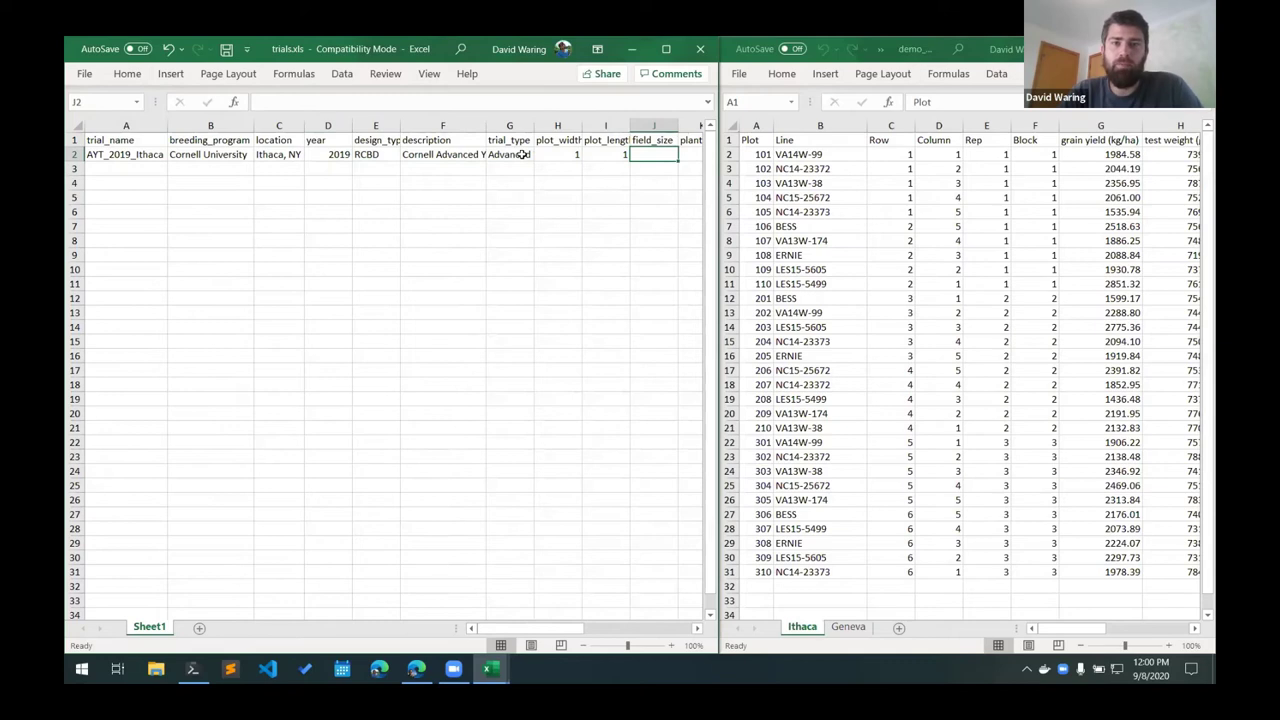
pyautogui.press('Tab')
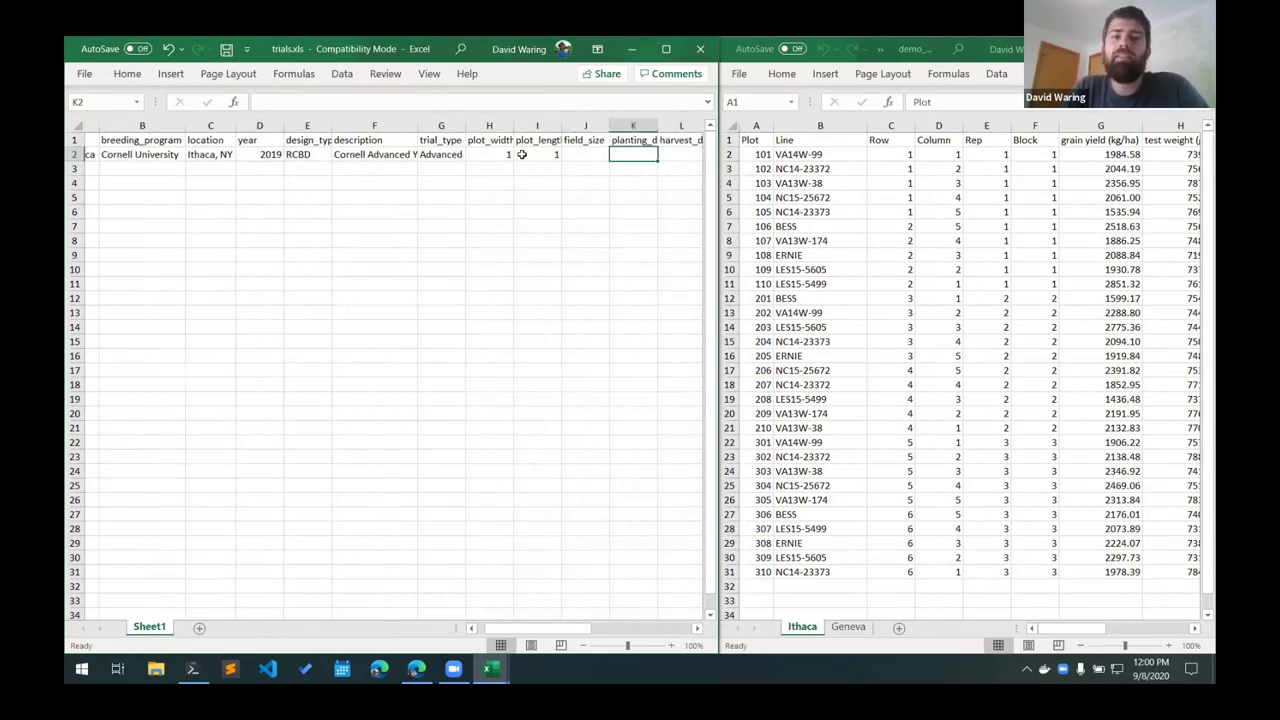
# - Widen the planting_date column and enter 2019-06-05 as the planting date
pyautogui.moveTo(646, 125); pyautogui.dragTo(670, 125)
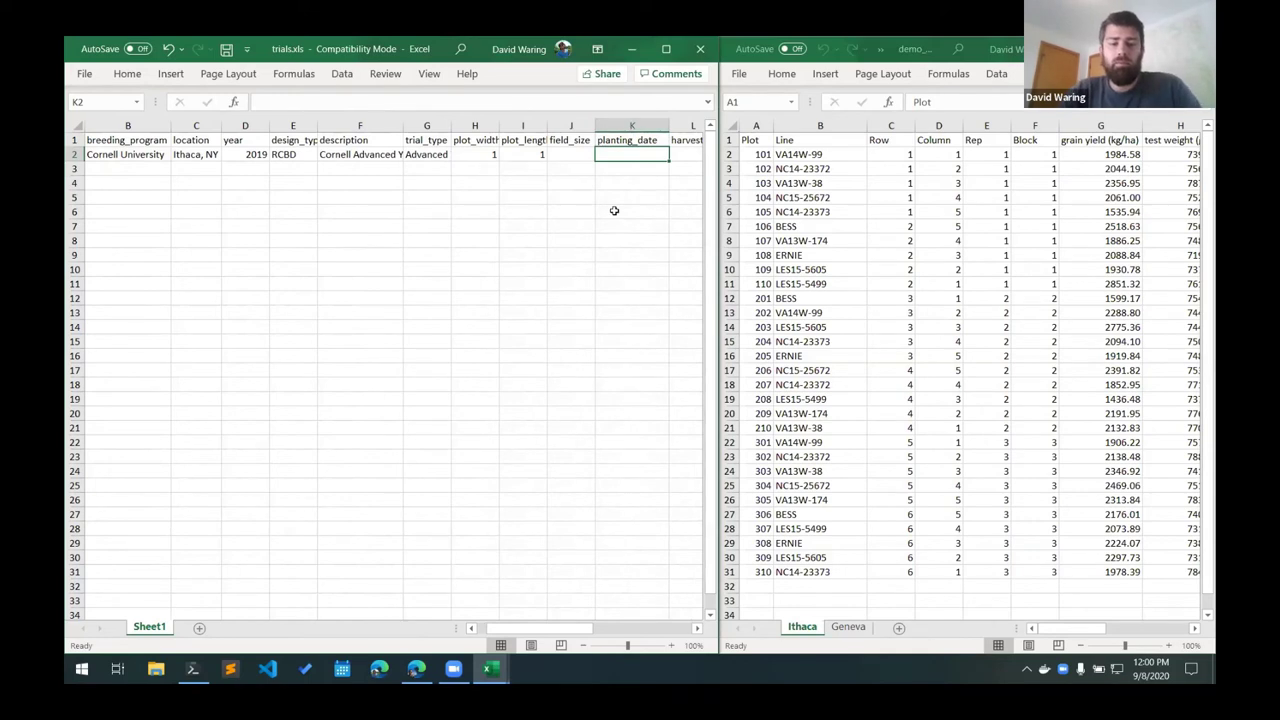
pyautogui.write('201')
pyautogui.press('BackSpace')
pyautogui.press('BackSpace')
pyautogui.press('BackSpace')
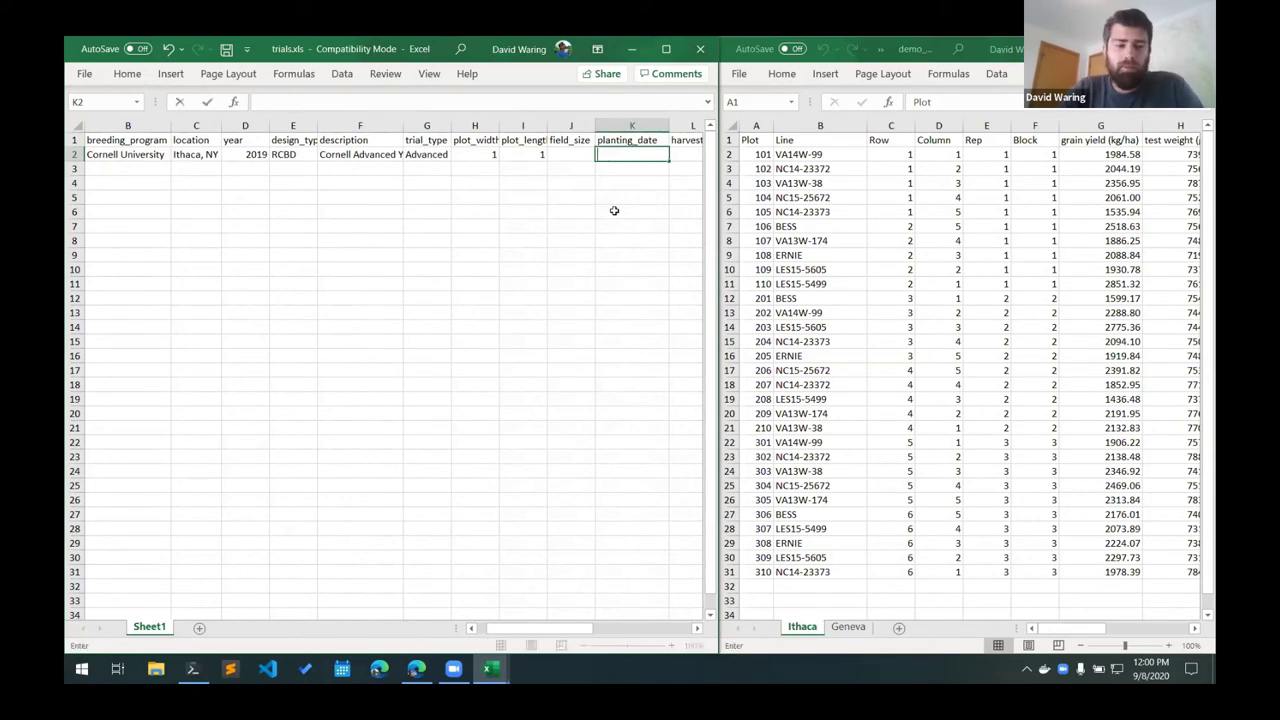
pyautogui.write('2019-06')
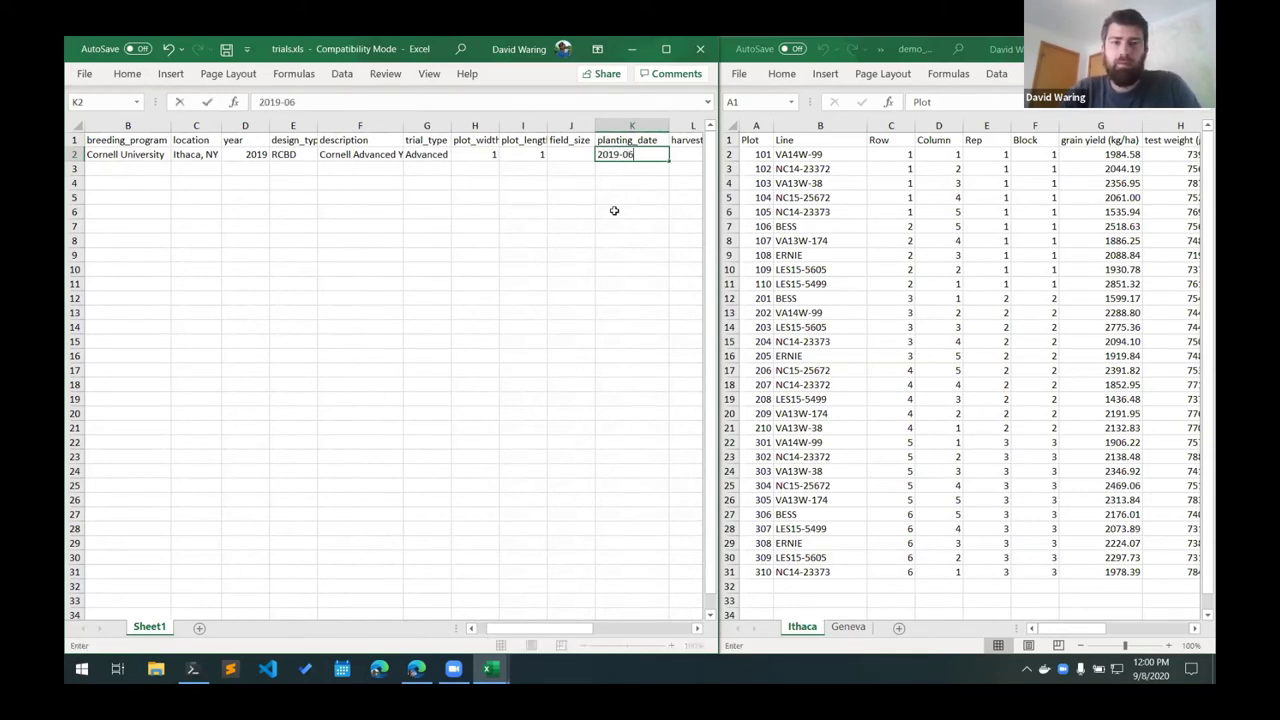
pyautogui.write('-05')
pyautogui.press('Tab')
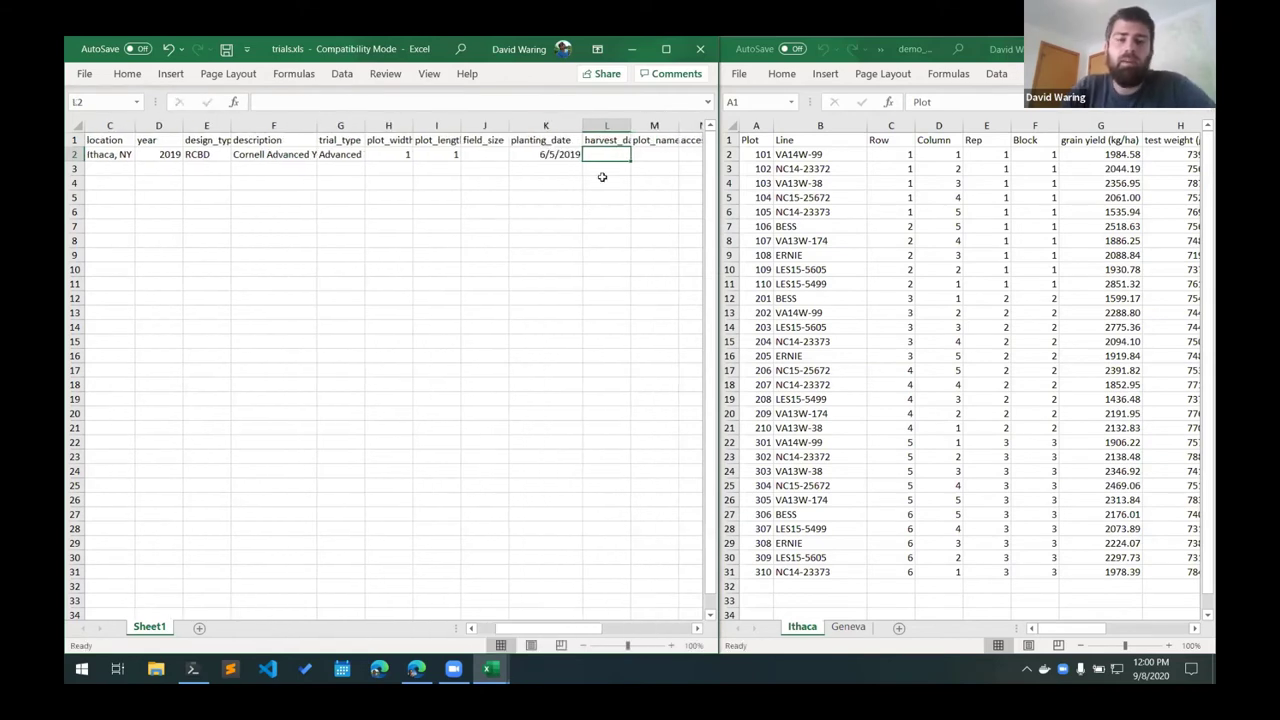
# - Format the planting_date column as Text, briefly checking Format Cells for harvest_date too
pyautogui.click(535, 124)
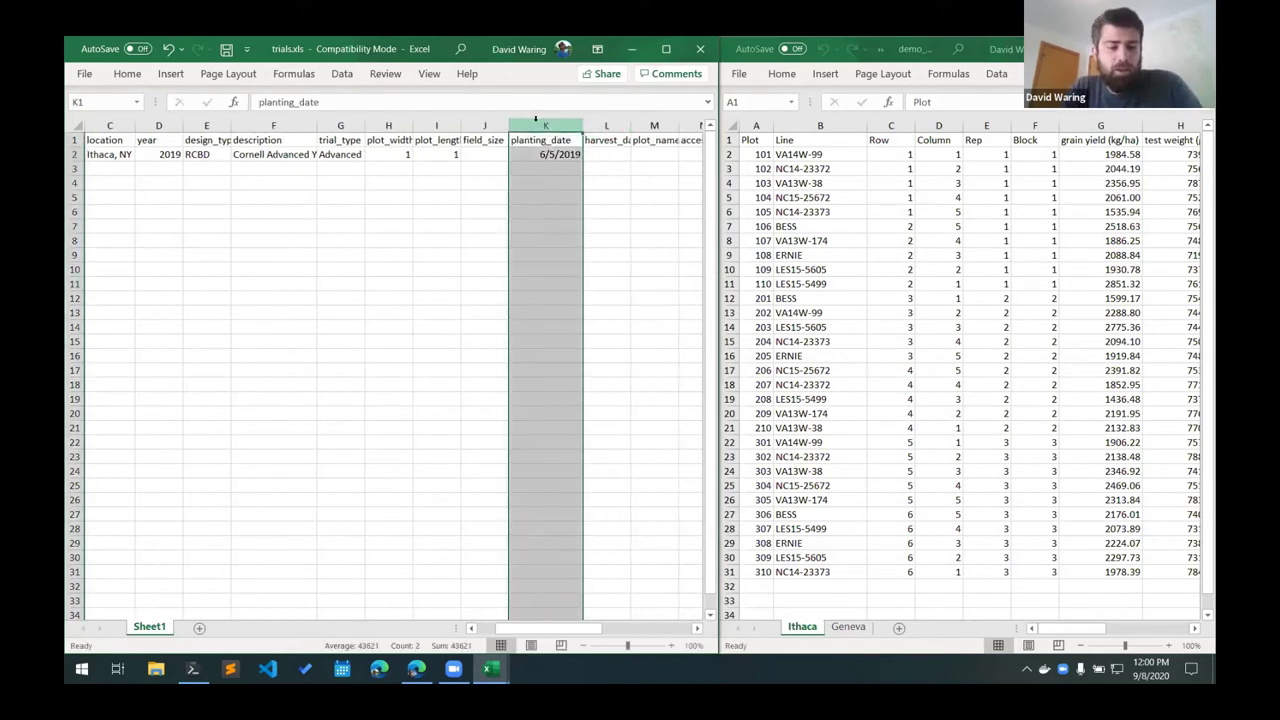
pyautogui.hotkey('ctrl', '1')
pyautogui.press('Up')
pyautogui.press('Up')
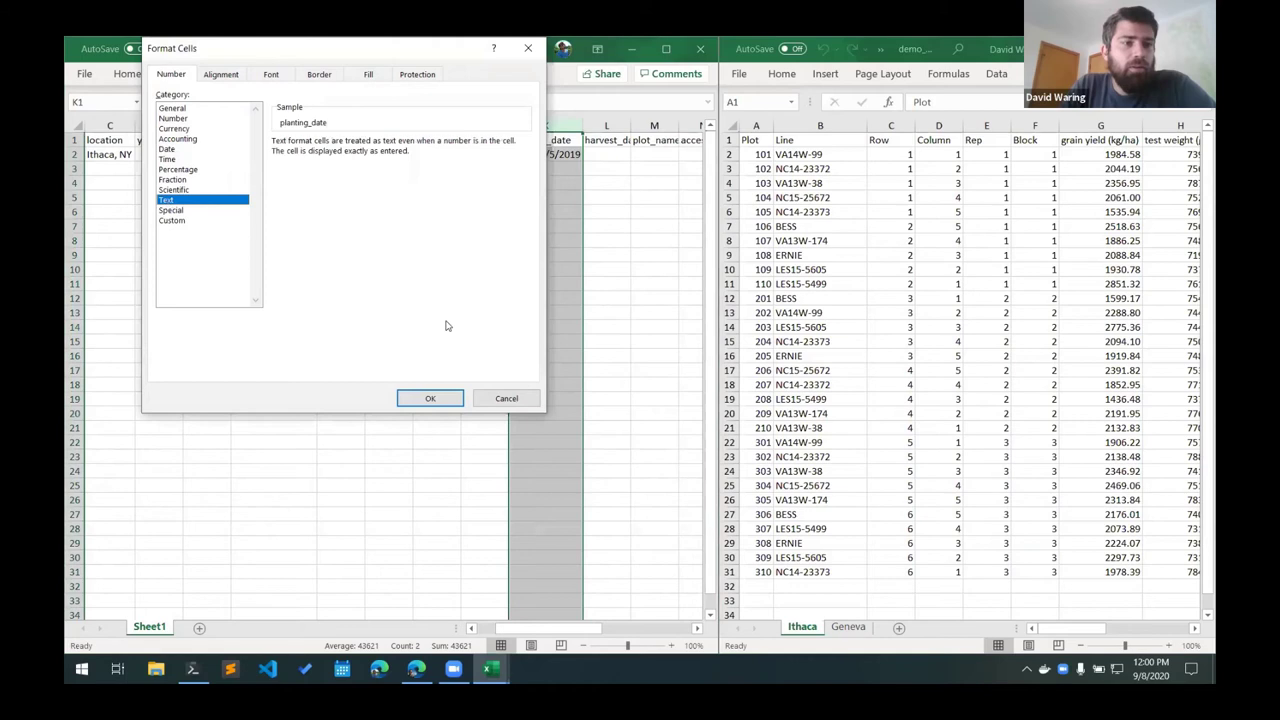
pyautogui.press('Return')
pyautogui.click(604, 125)
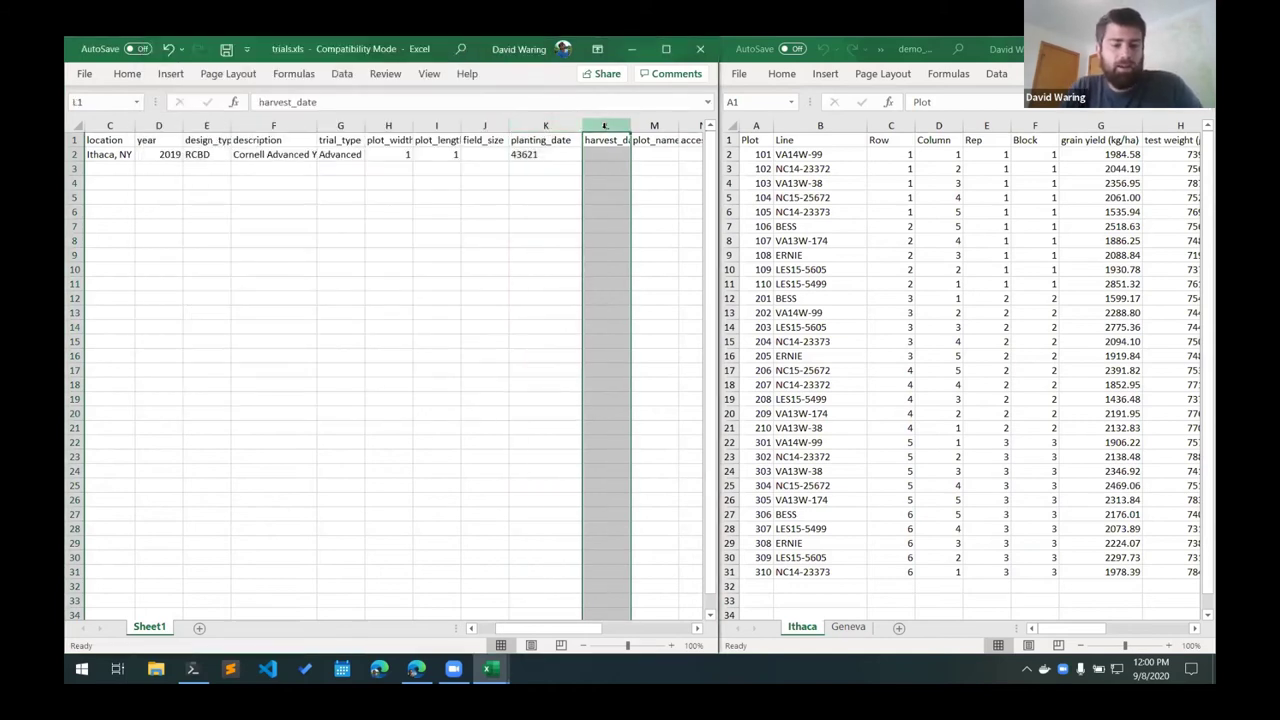
pyautogui.hotkey('ctrl', '1')
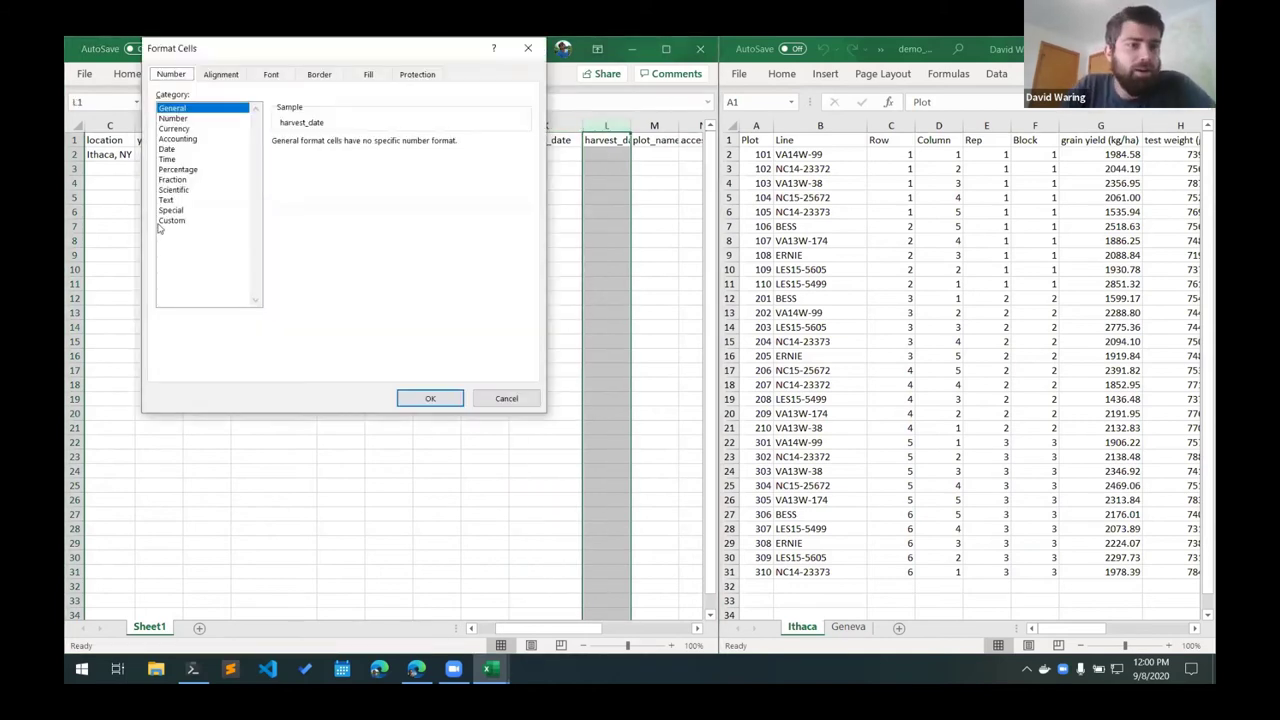
pyautogui.press('Escape')
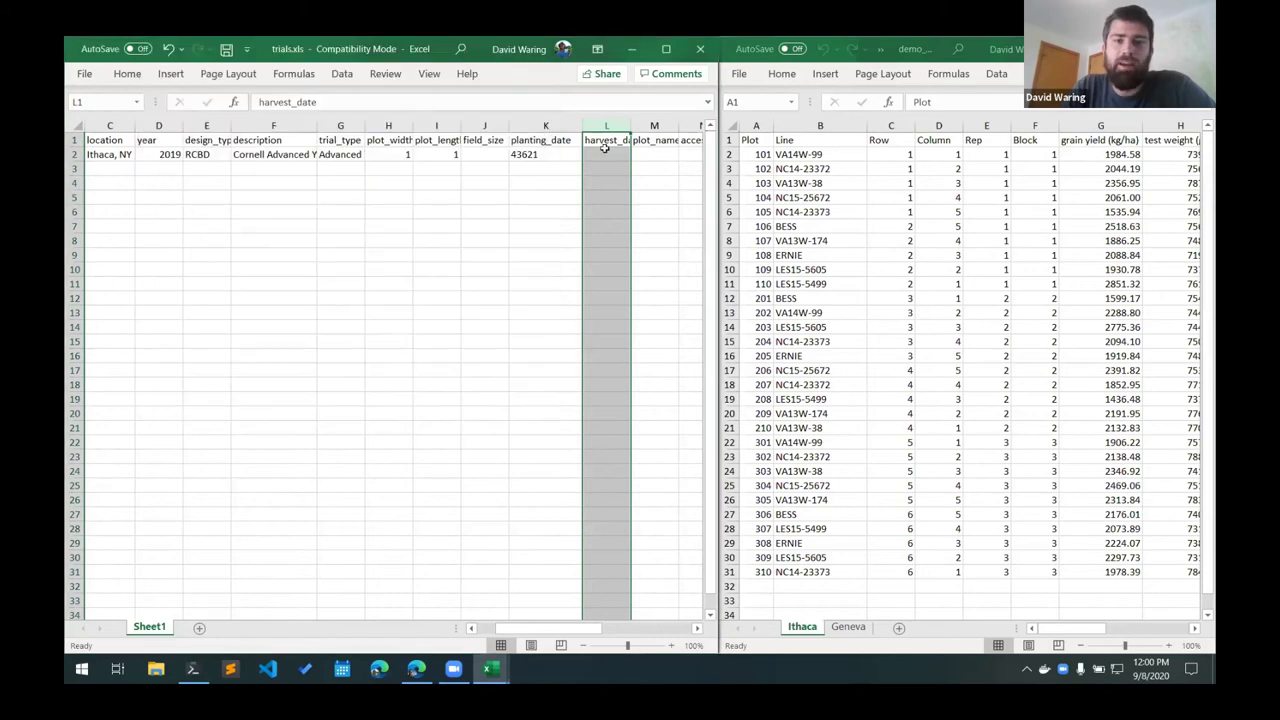
# - Re-enter 2019-06-05 as the planting date and type harvest date 2019-10-11
pyautogui.click(543, 160)
pyautogui.write('2019')
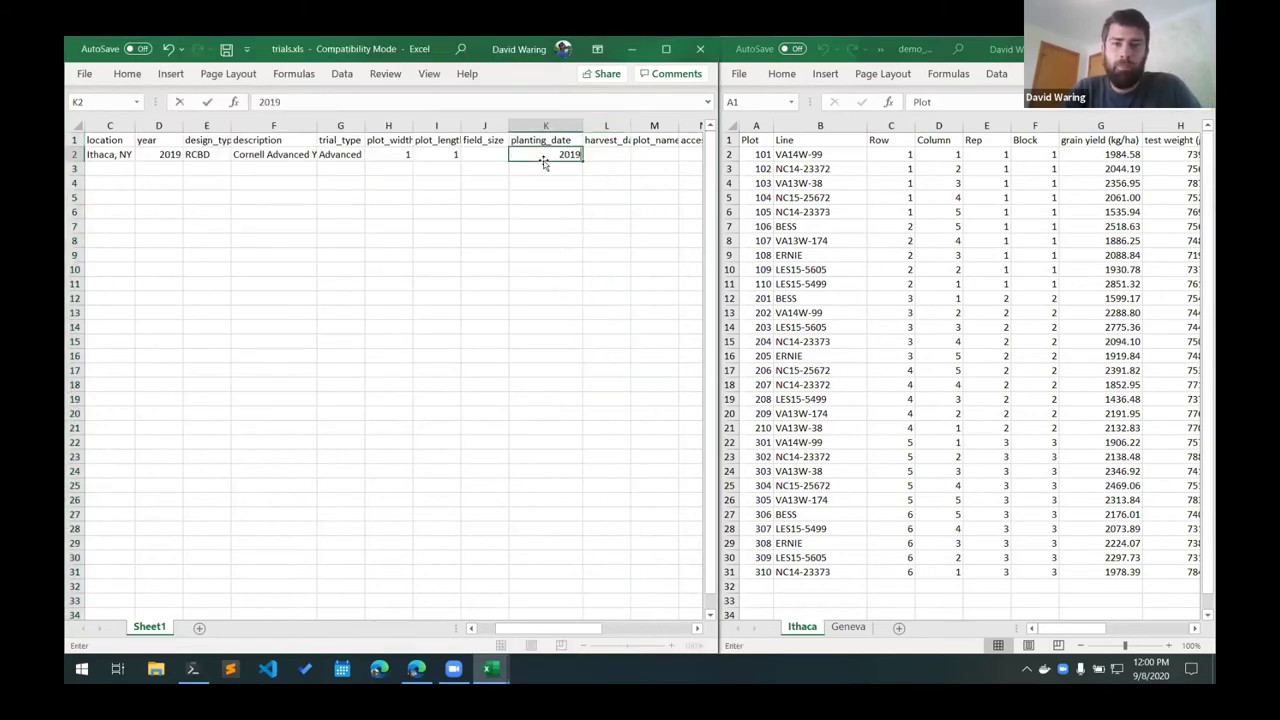
pyautogui.write('-06-05')
pyautogui.press('Tab')
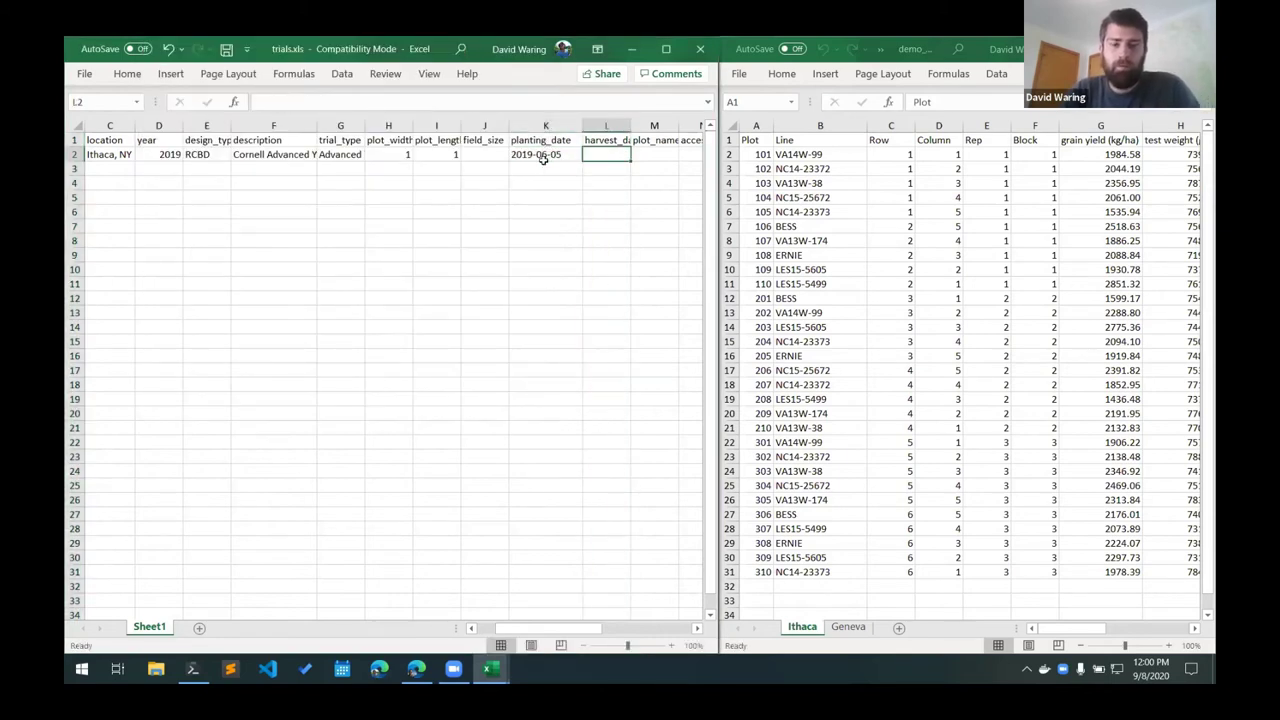
pyautogui.write('2019-')
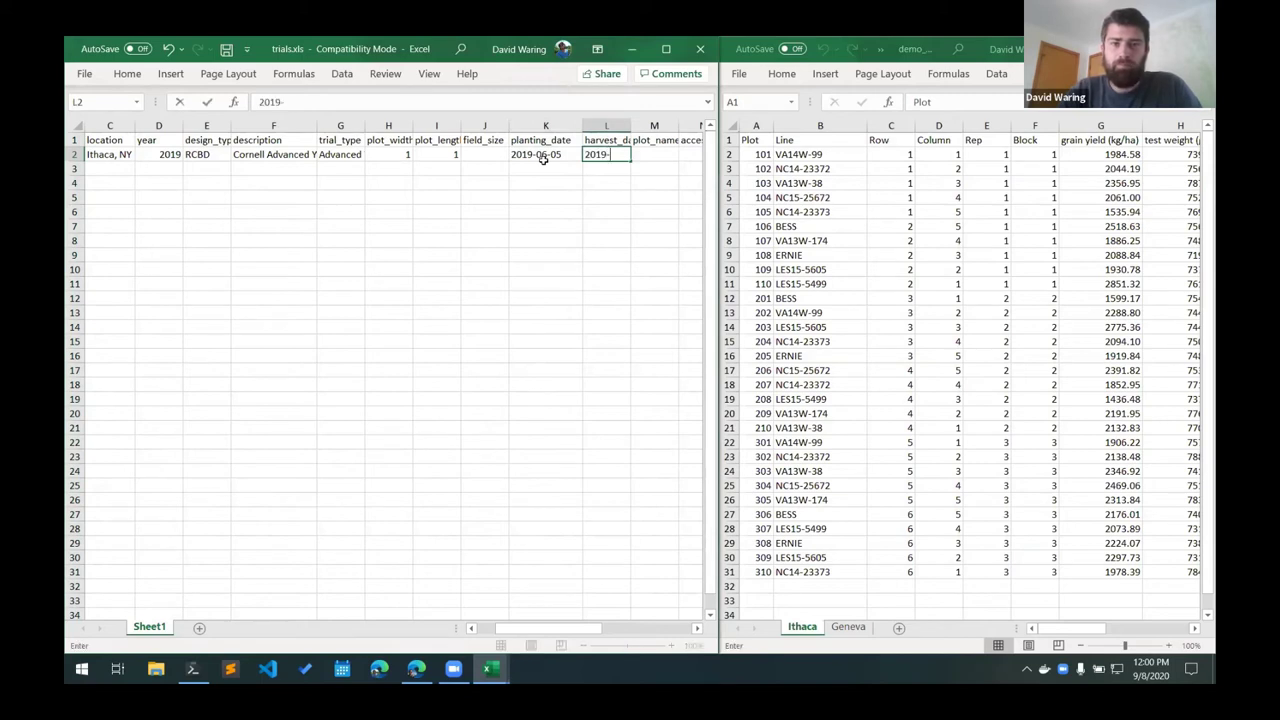
pyautogui.write('10-11')
# - Enter harvest date 2019-10-11 in L2 and widen the harvest_date column
pyautogui.press('Return')
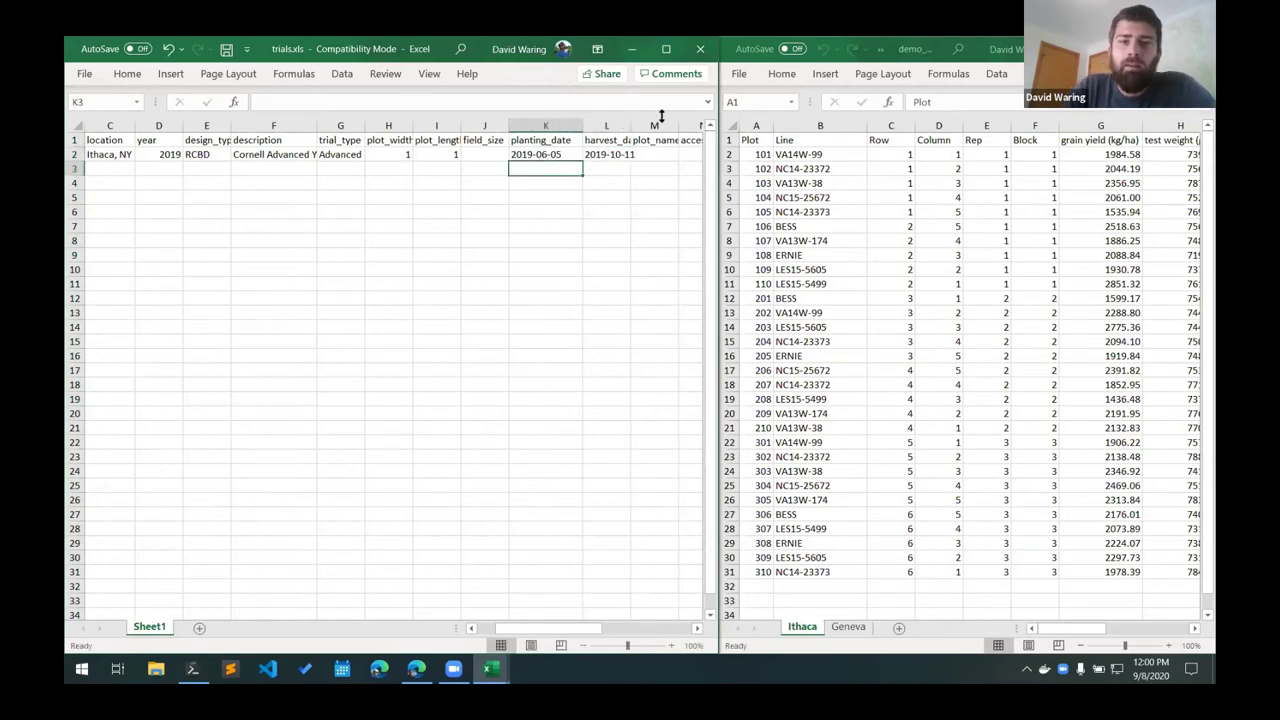
pyautogui.moveTo(631, 124); pyautogui.dragTo(645, 124)
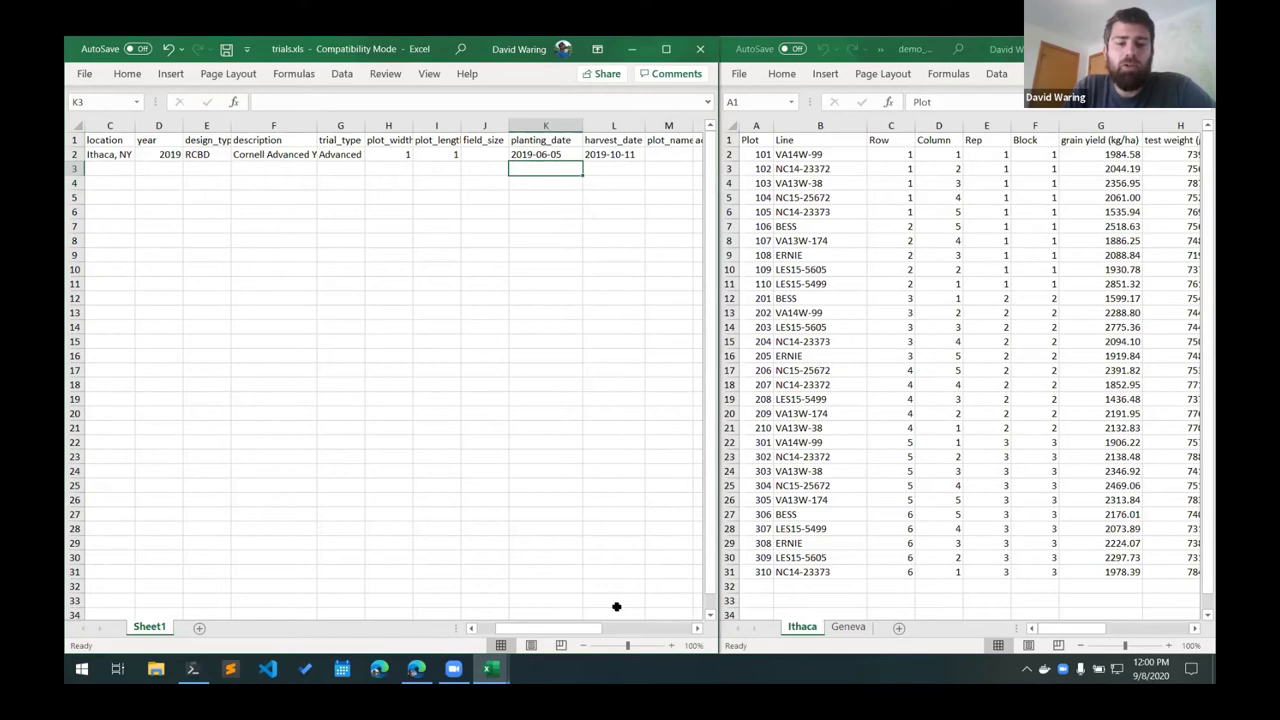
pyautogui.moveTo(600, 630); pyautogui.dragTo(638, 627)
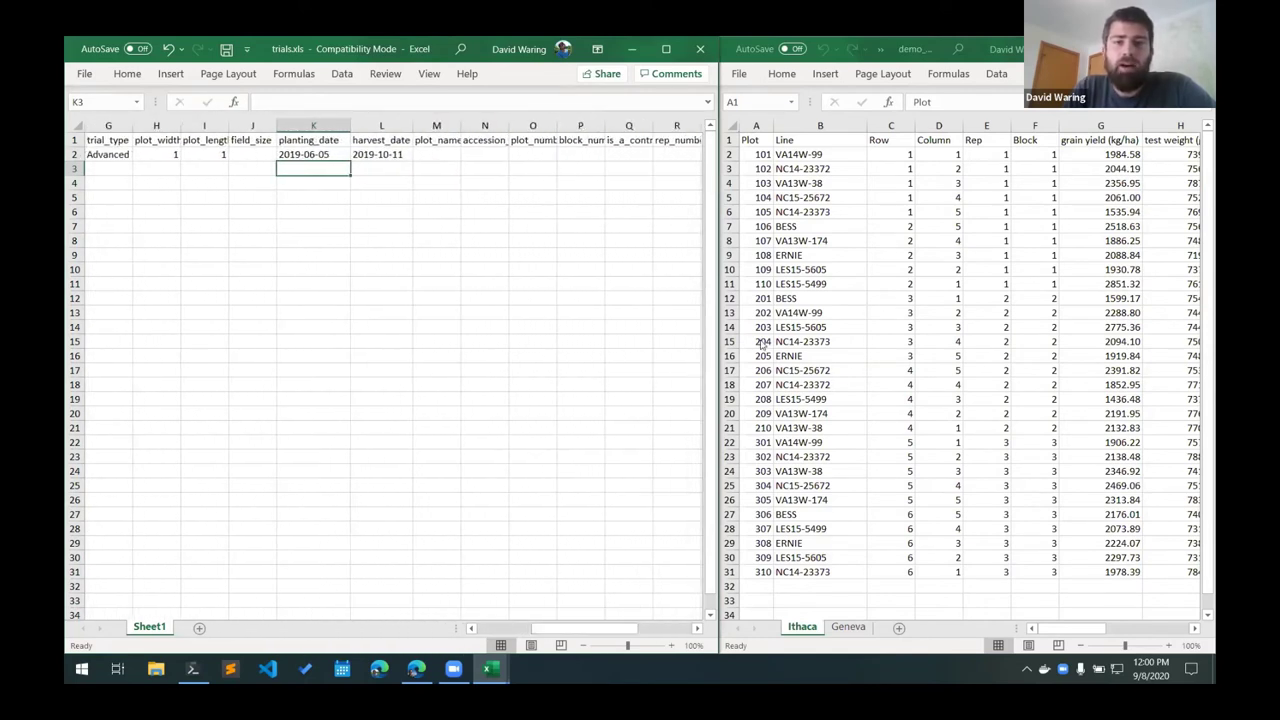
# - Copy the Ithaca Plot numbers 101–310 into the plot_number column starting at O2
pyautogui.click(756, 155)
pyautogui.keyDown('shift'); pyautogui.click(764, 574); pyautogui.keyUp('shift')
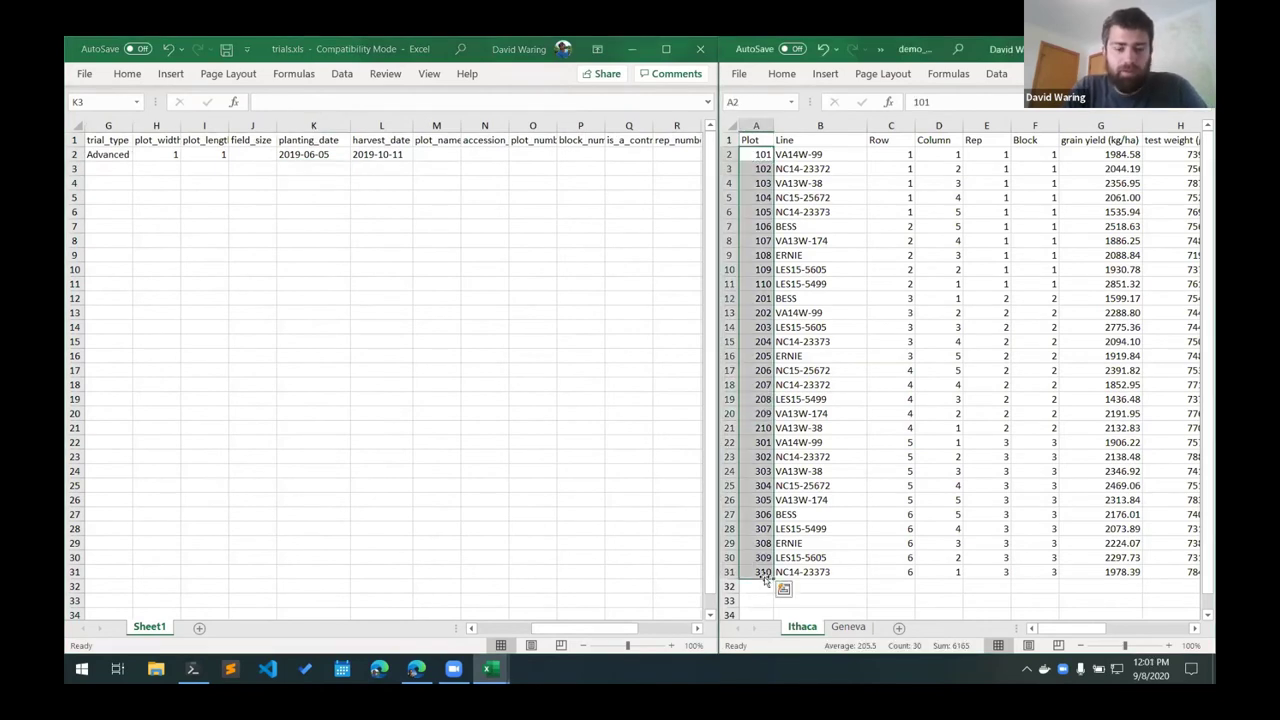
pyautogui.hotkey('ctrl', 'c')
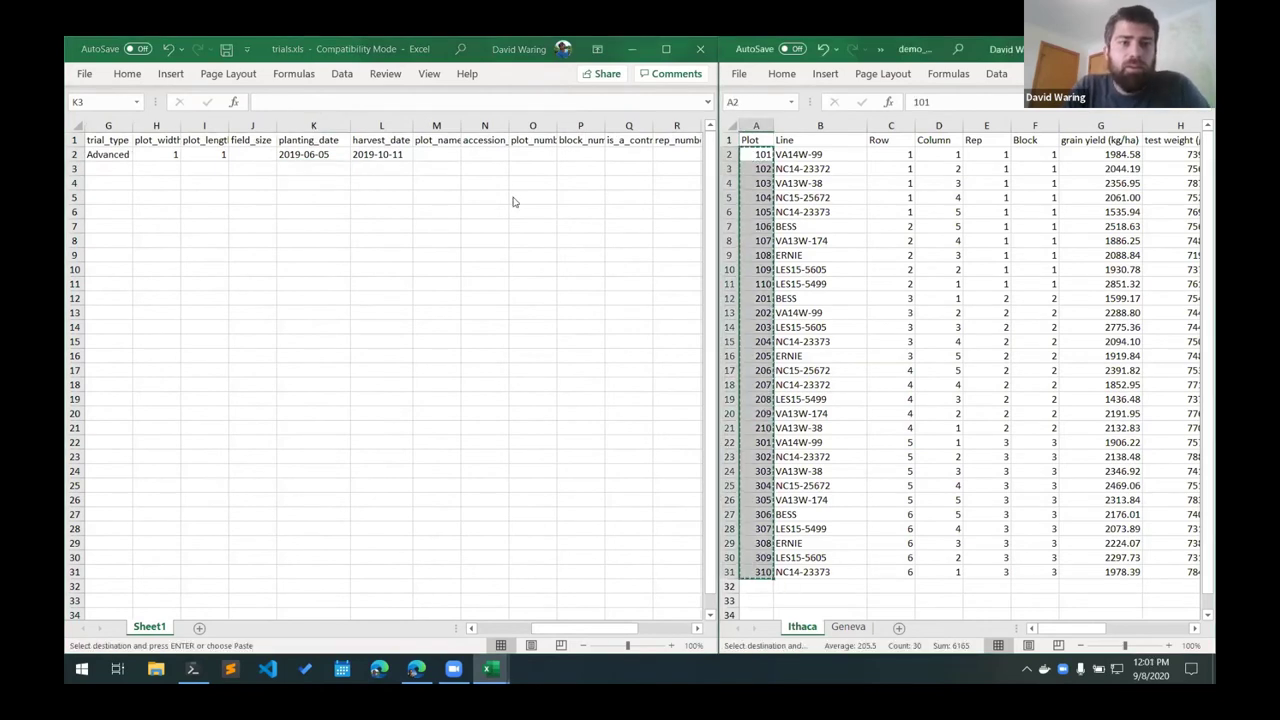
pyautogui.moveTo(556, 127); pyautogui.dragTo(576, 127)
pyautogui.click(539, 158)
pyautogui.hotkey('ctrl', 'v')
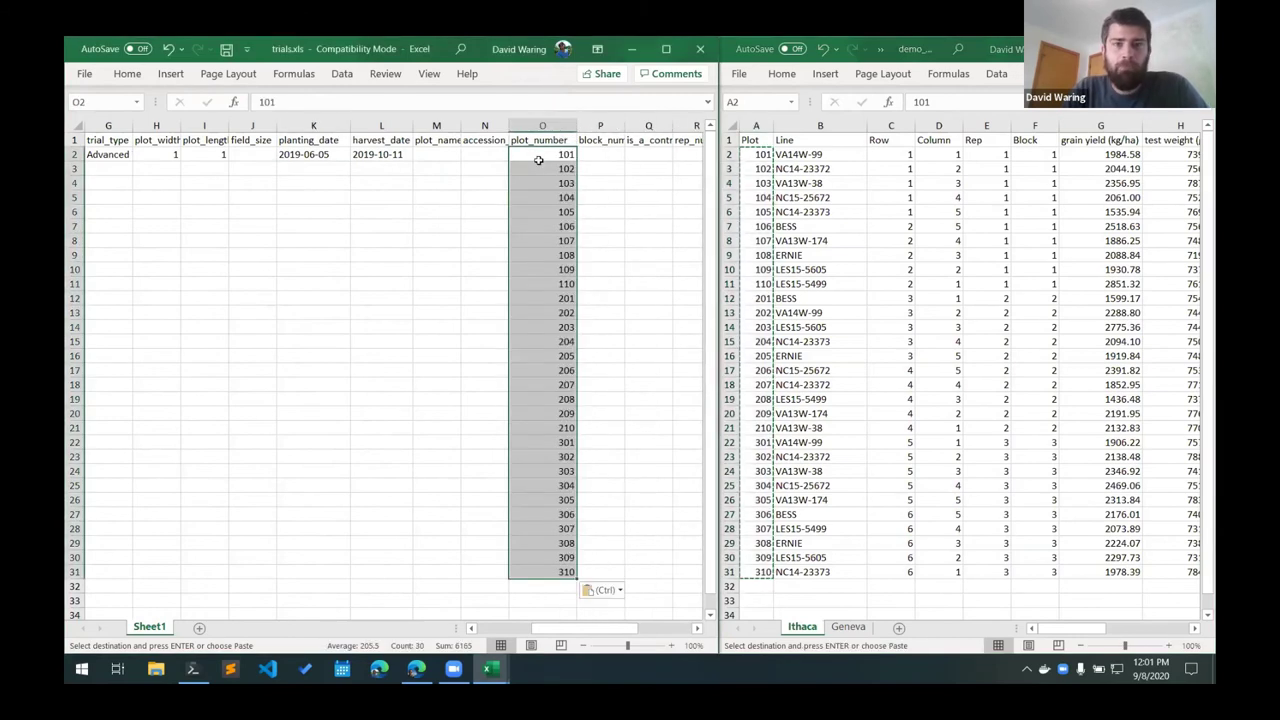
# - Copy the 30 Ithaca Line names into the accession column starting at N2
pyautogui.click(808, 155)
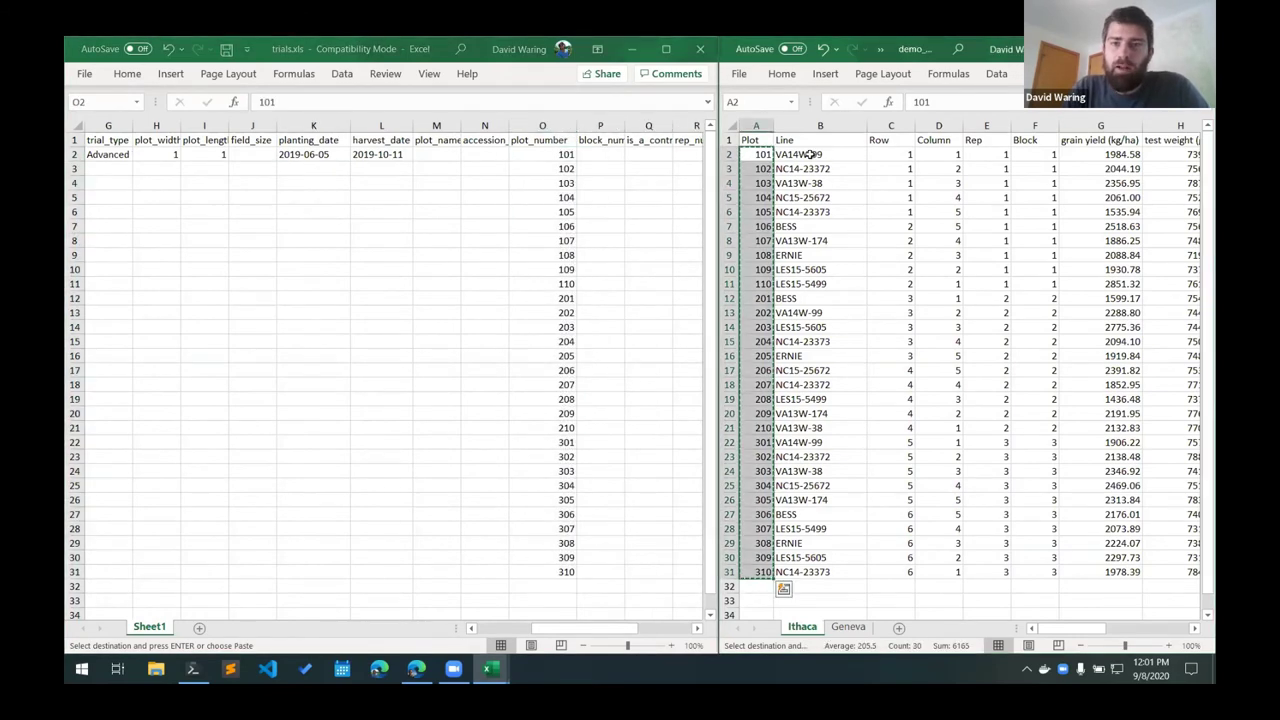
pyautogui.keyDown('shift'); pyautogui.click(818, 571); pyautogui.keyUp('shift')
pyautogui.hotkey('ctrl', 'c')
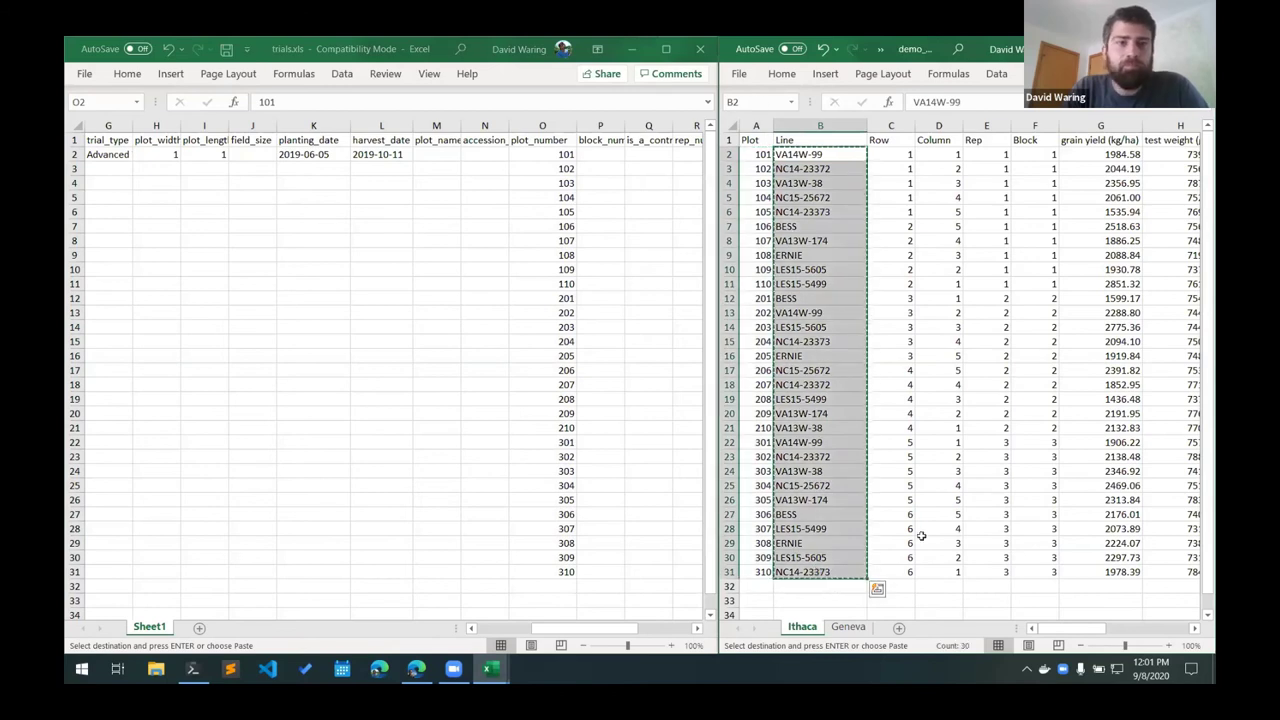
pyautogui.click(482, 154)
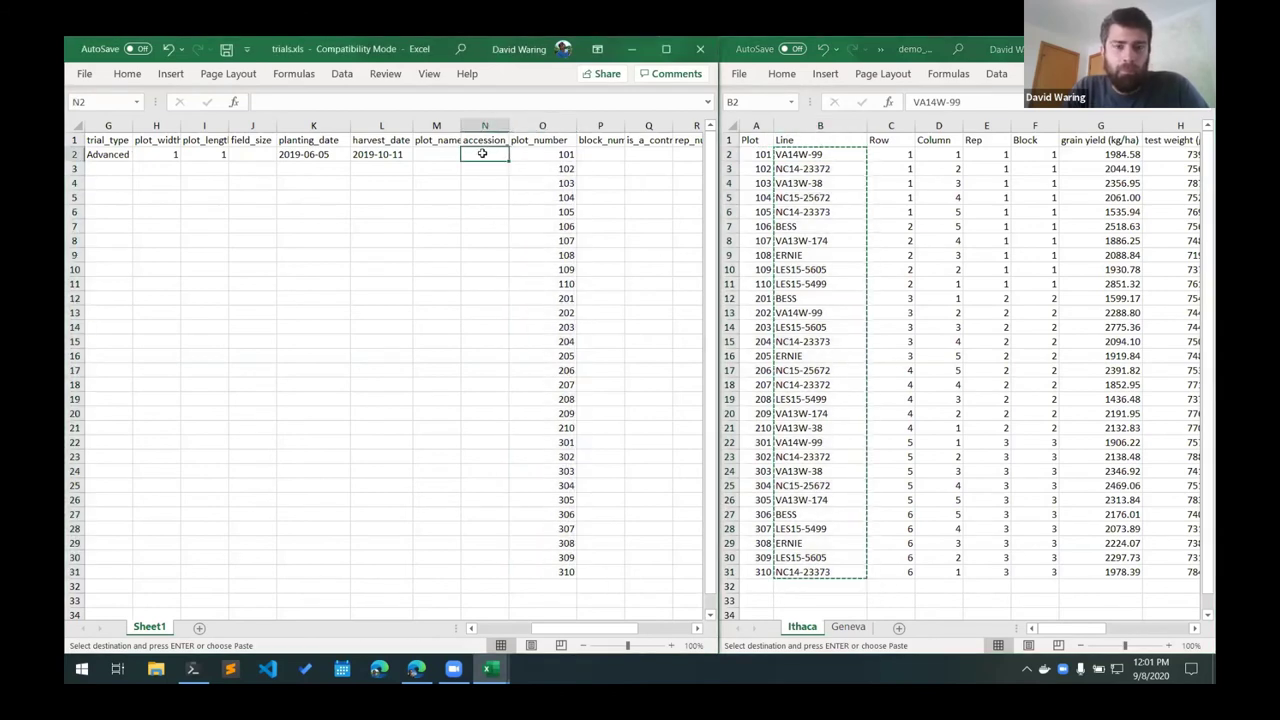
pyautogui.hotkey('ctrl', 'v')
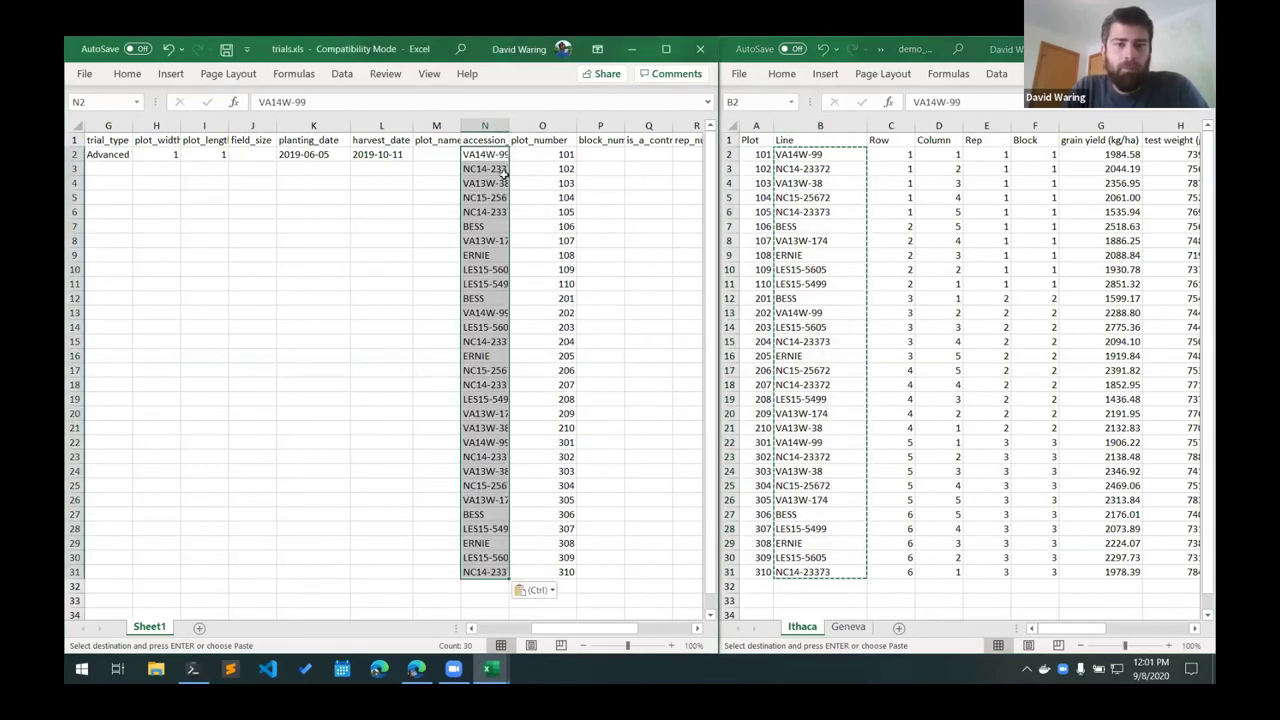
pyautogui.click(383, 154)
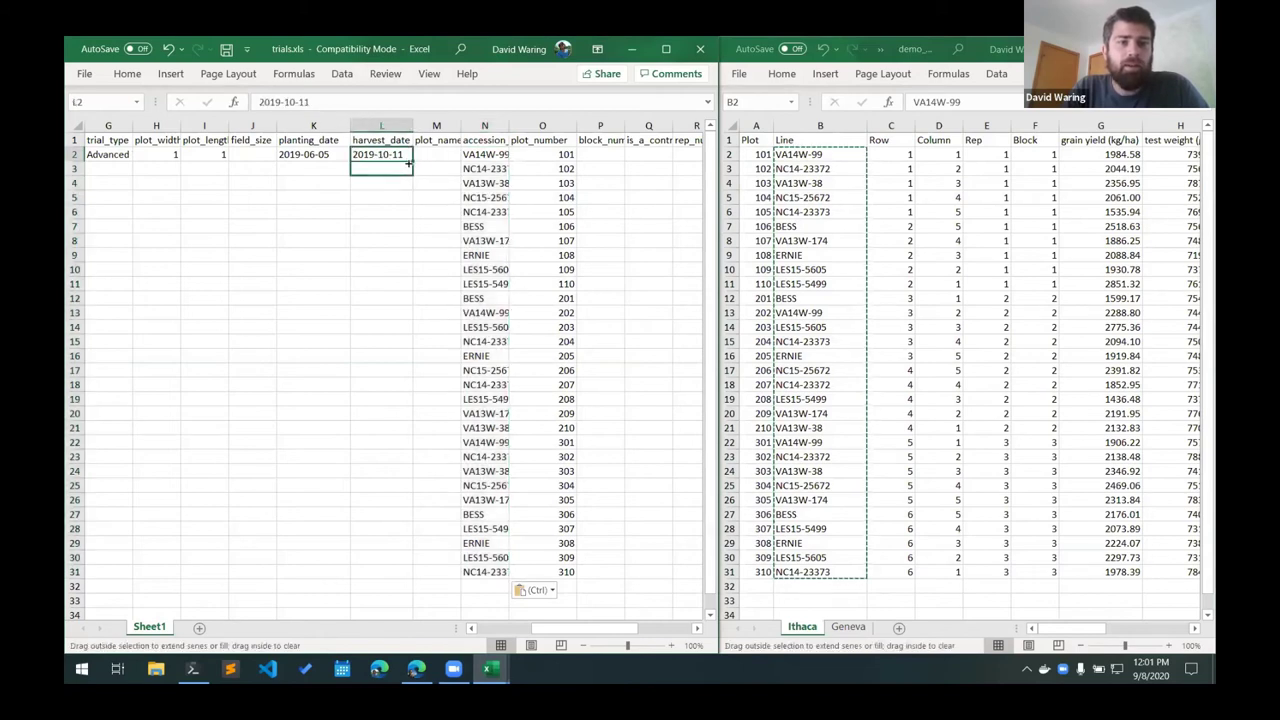
# - Copy the planting and harvest dates into row 3, then fill both down to row 31
pyautogui.hotkey('ctrl', 'c')
pyautogui.click(381, 168)
pyautogui.hotkey('ctrl', 'v')
pyautogui.click(322, 154)
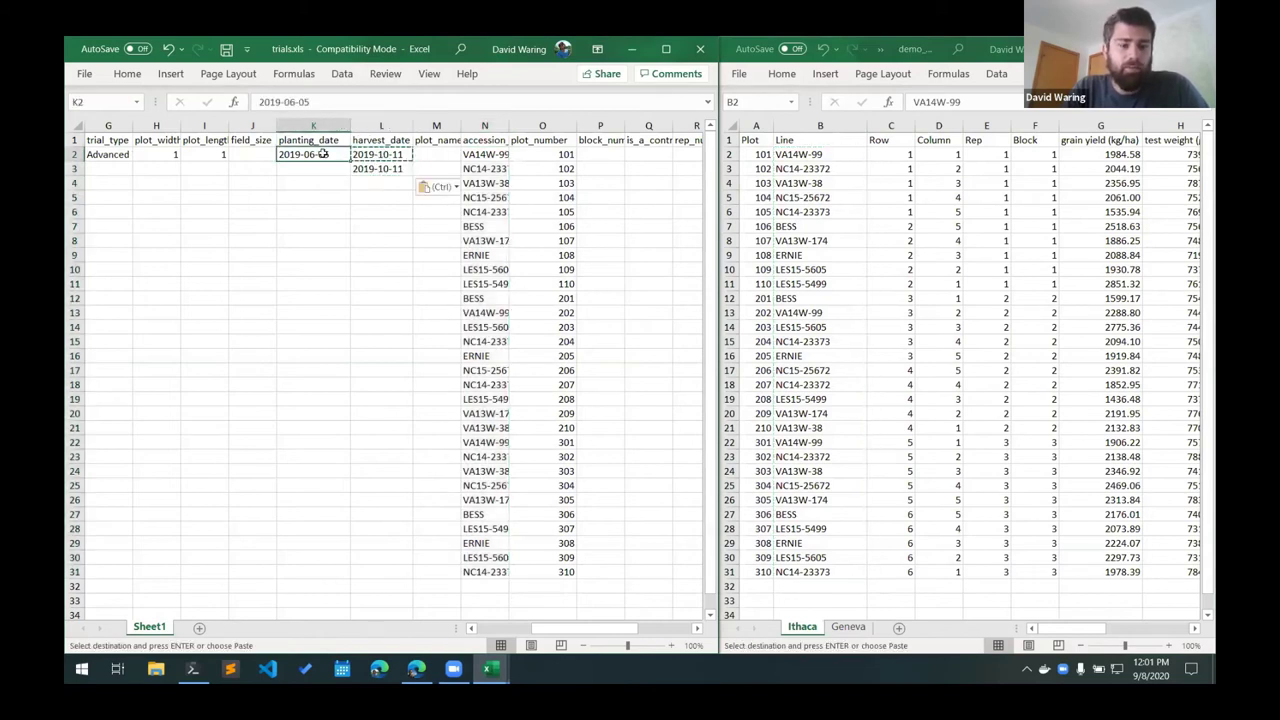
pyautogui.hotkey('ctrl', 'c')
pyautogui.click(322, 168)
pyautogui.hotkey('ctrl', 'v')
pyautogui.moveTo(310, 154); pyautogui.dragTo(407, 170)
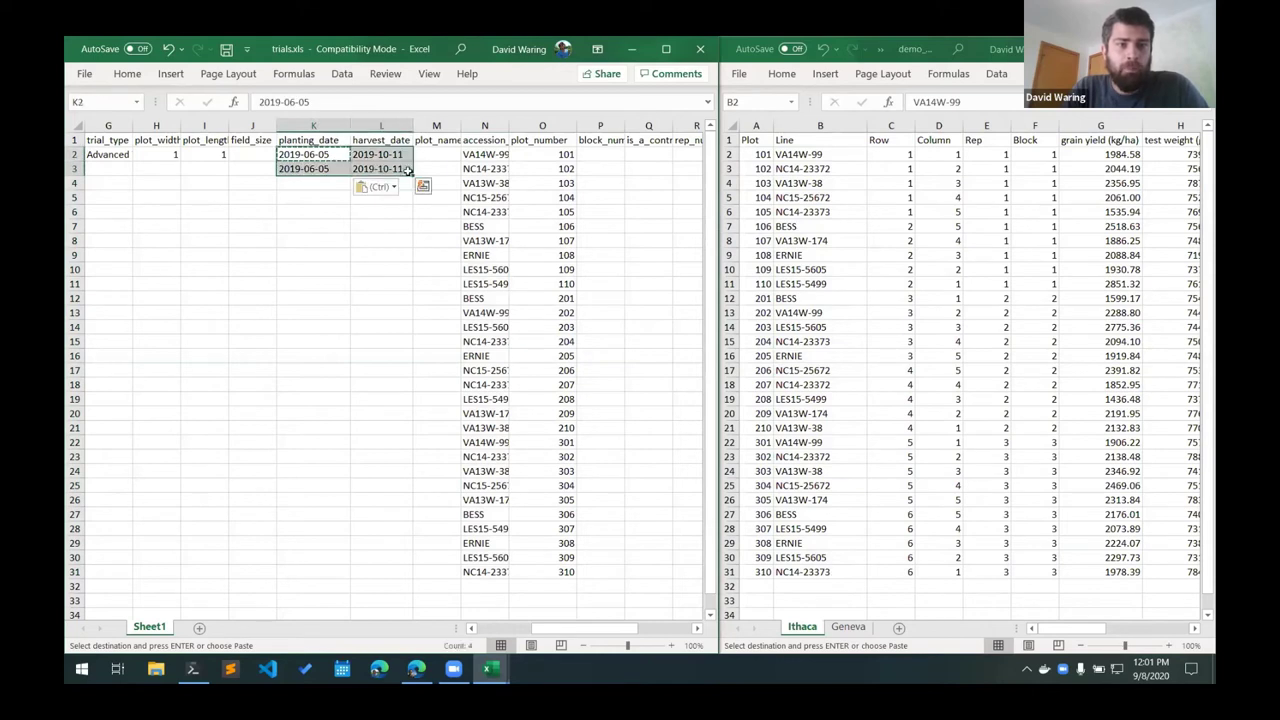
pyautogui.doubleClick(407, 170)
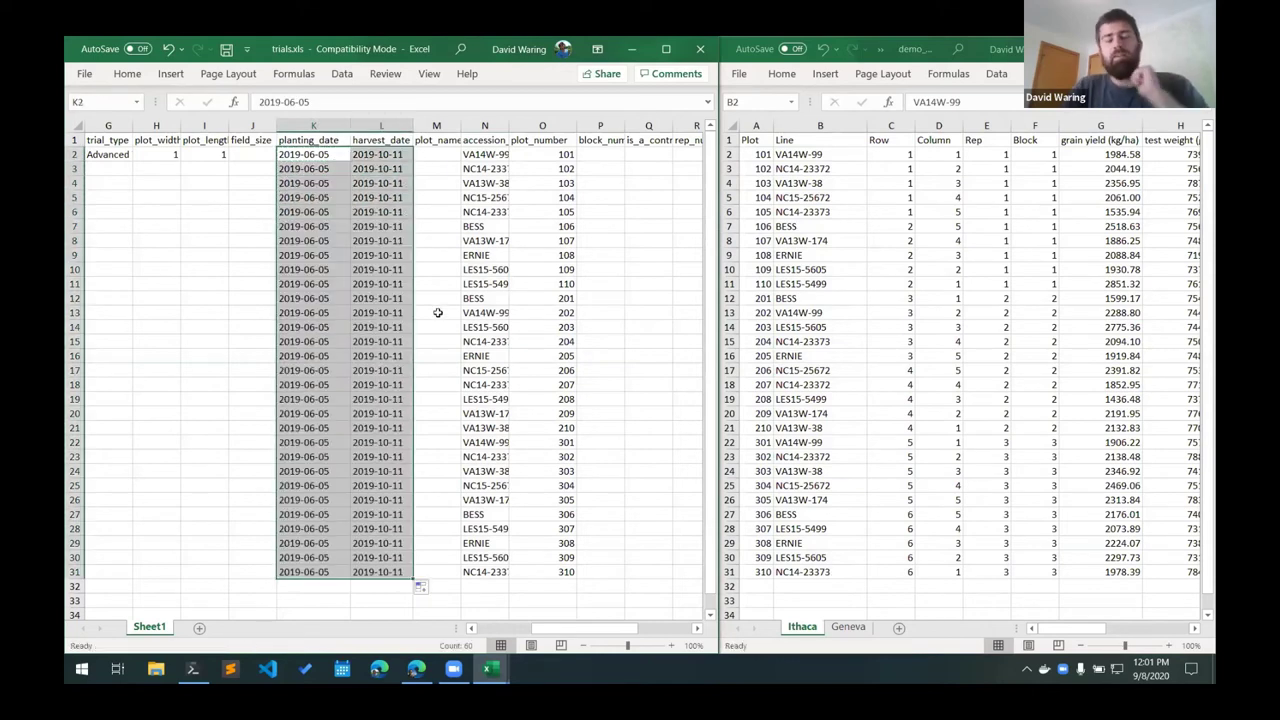
pyautogui.moveTo(621, 622); pyautogui.dragTo(600, 631)
# - Fill plot_length 1, plot_width 1 and Advanced Yield Trial down, autofitting the trial_type column
pyautogui.click(398, 156)
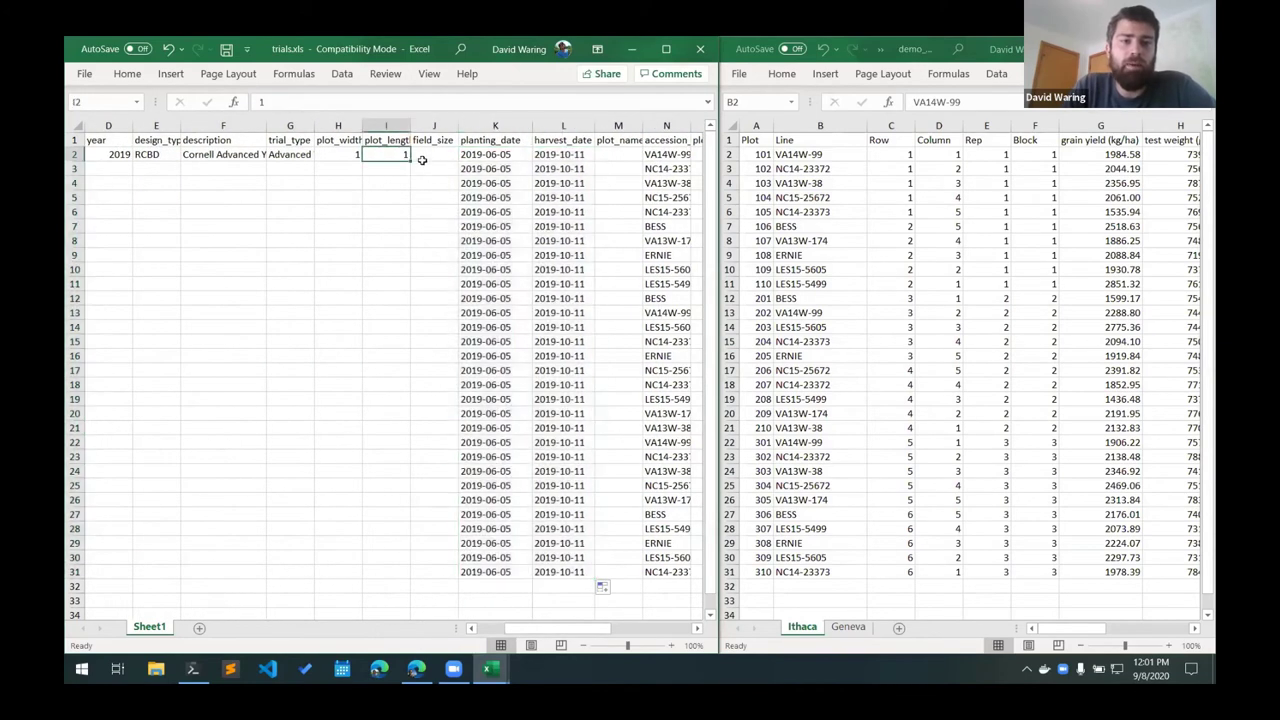
pyautogui.doubleClick(409, 161)
pyautogui.click(336, 157)
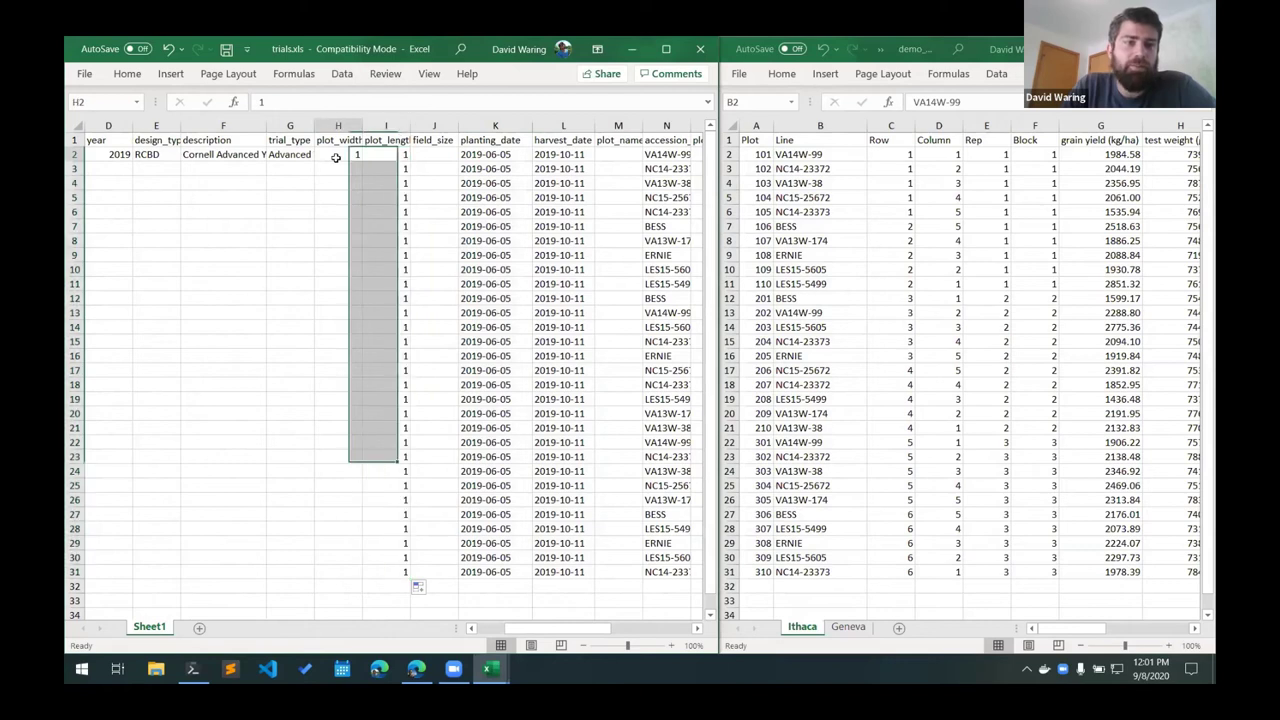
pyautogui.doubleClick(361, 161)
pyautogui.click(274, 158)
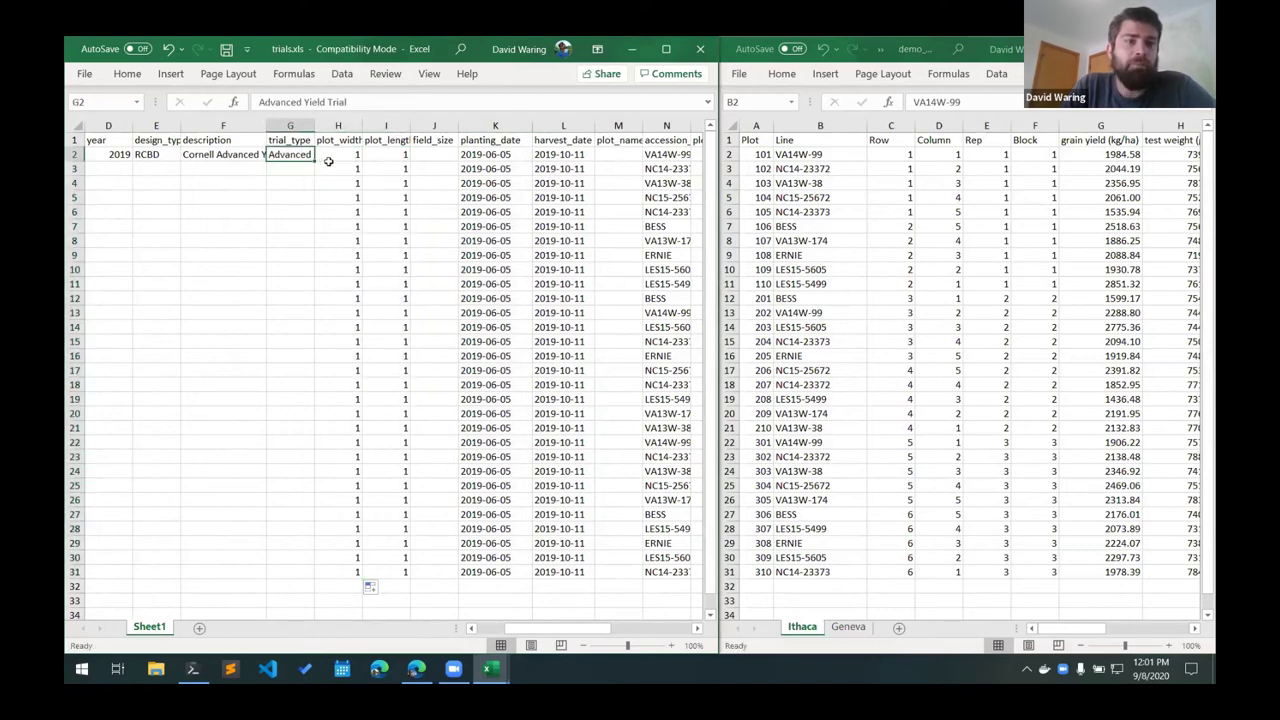
pyautogui.doubleClick(313, 161)
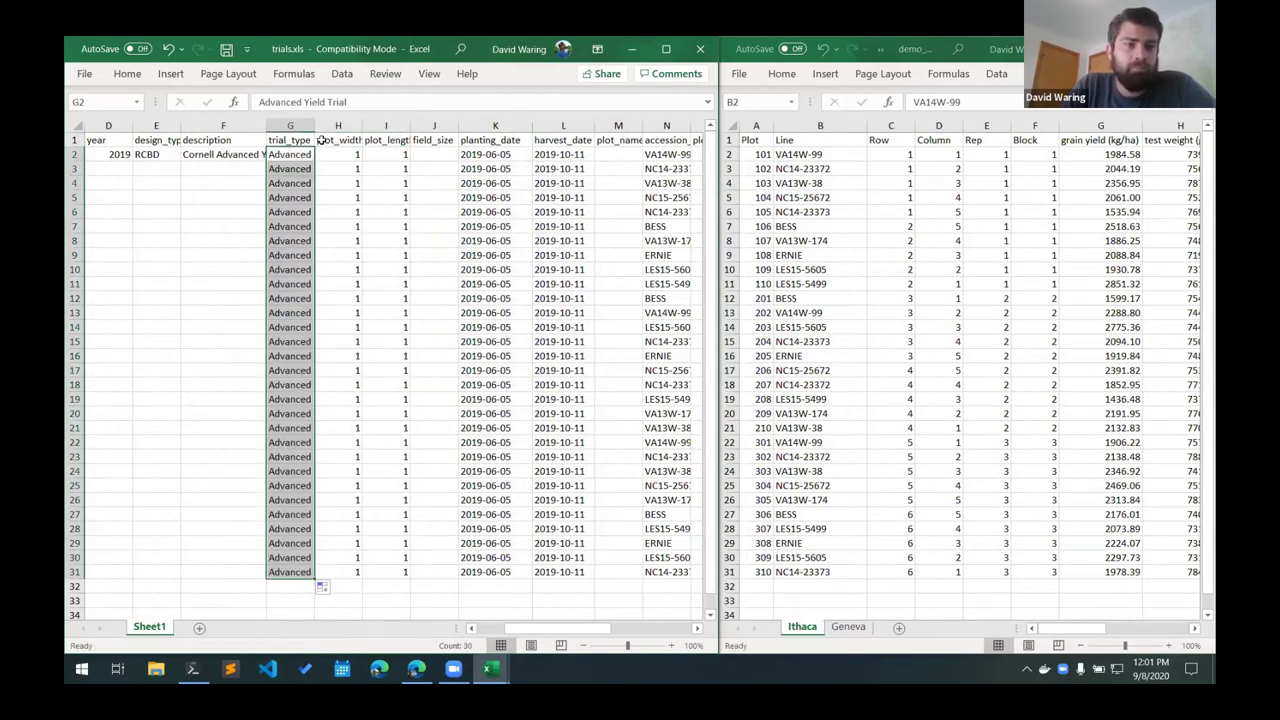
pyautogui.doubleClick(314, 126)
pyautogui.moveTo(368, 126)
pyautogui.mouseDown()
pyautogui.moveTo(397, 127)
pyautogui.moveTo(361, 128)
pyautogui.mouseUp()
# - Fill the trial description, RCBD design type and year 2019 down all plot rows
pyautogui.click(228, 154)
pyautogui.doubleClick(266, 161)
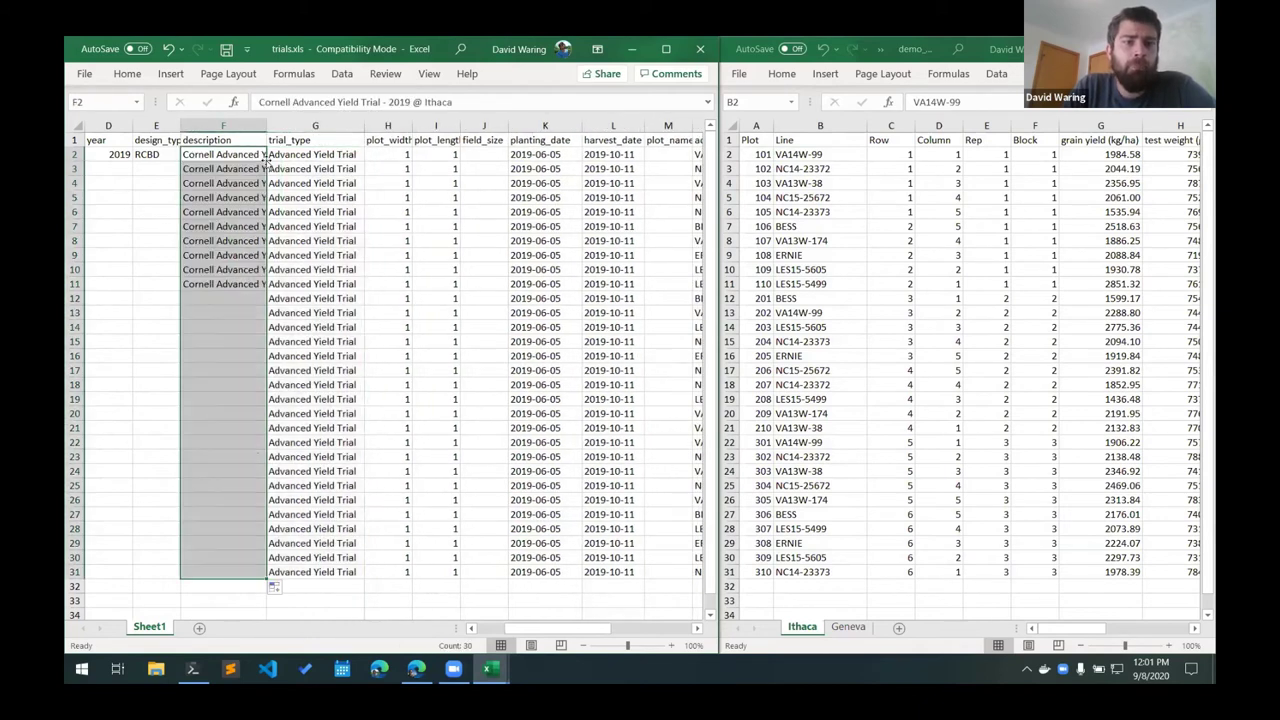
pyautogui.click(230, 571)
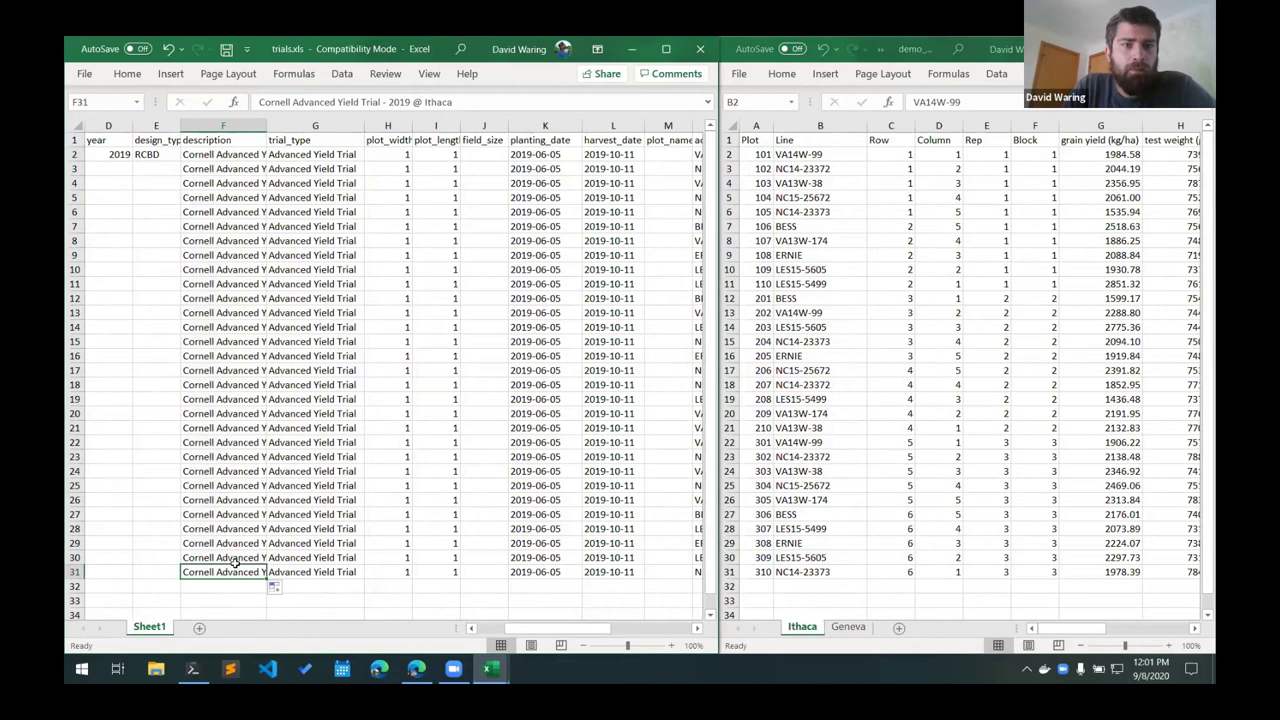
pyautogui.click(165, 155)
pyautogui.doubleClick(180, 161)
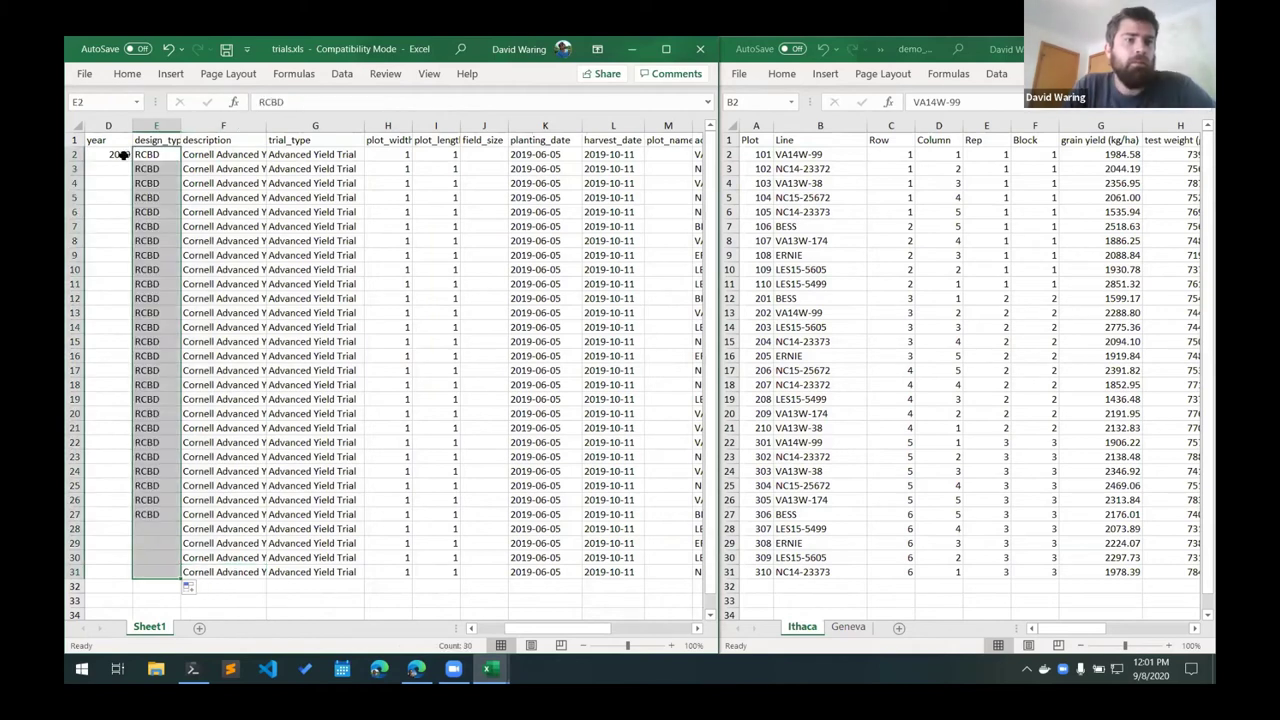
pyautogui.click(120, 155)
pyautogui.hotkey('ctrl', 'c')
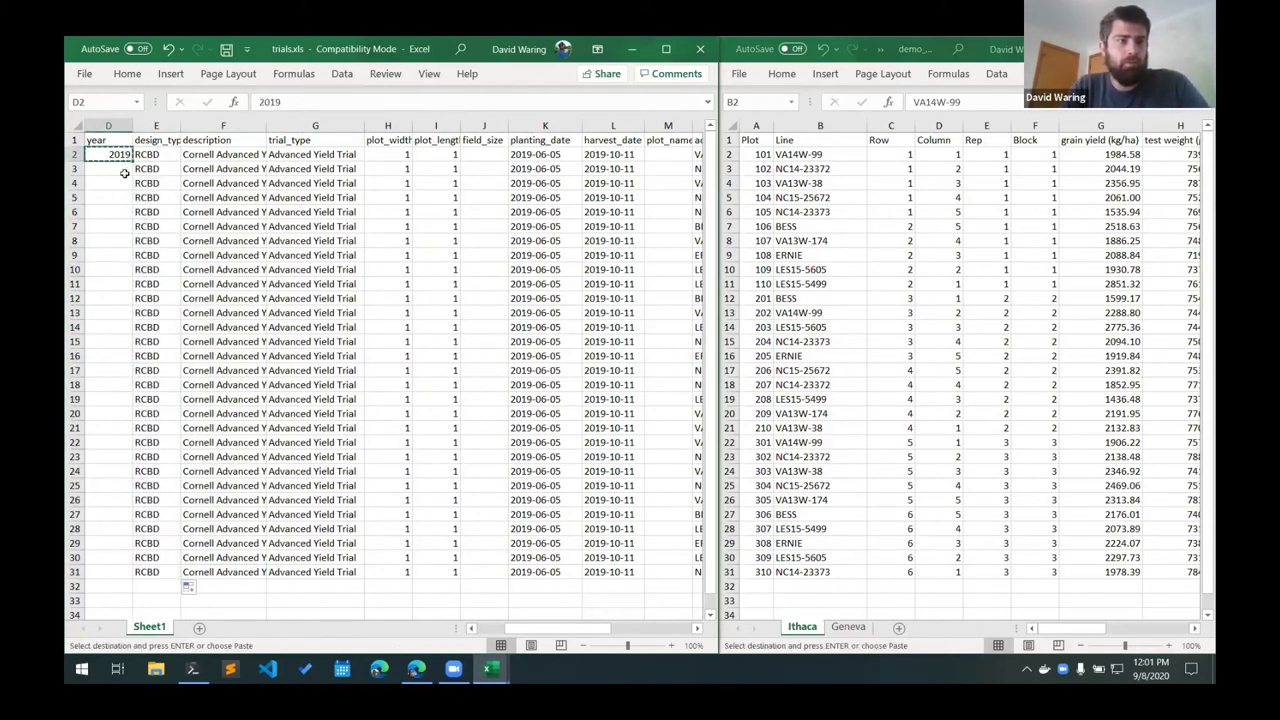
pyautogui.moveTo(118, 155); pyautogui.dragTo(122, 169)
pyautogui.hotkey('ctrl', 'v')
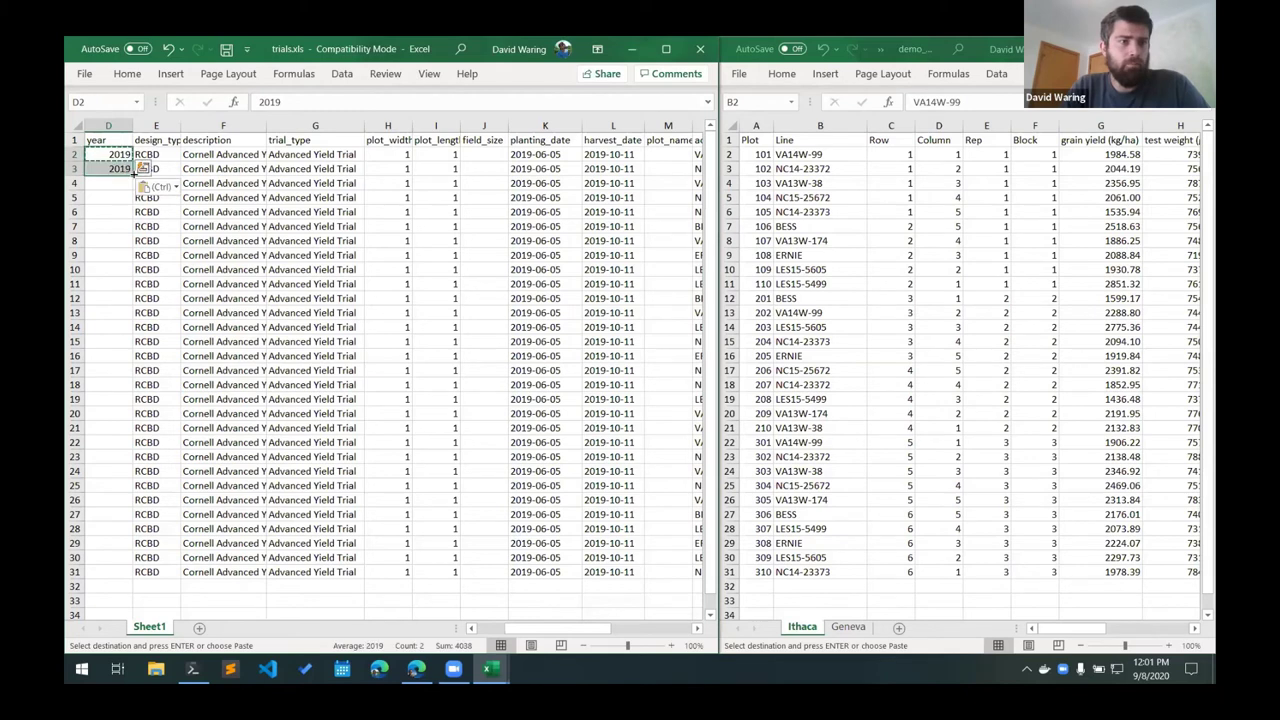
pyautogui.doubleClick(133, 172)
pyautogui.moveTo(557, 628); pyautogui.dragTo(527, 628)
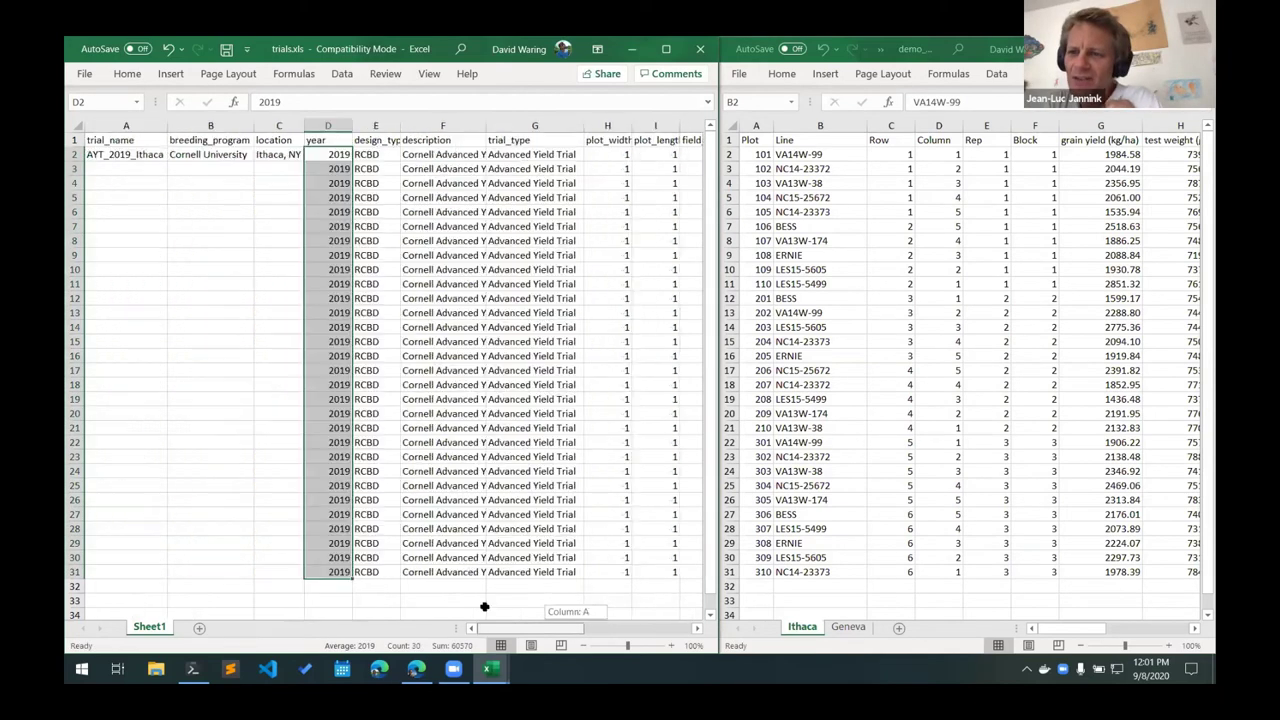
# - Fill Ithaca, NY, Cornell University and AYT_2019_Ithaca down to row 31, widening trial_name
pyautogui.click(118, 157)
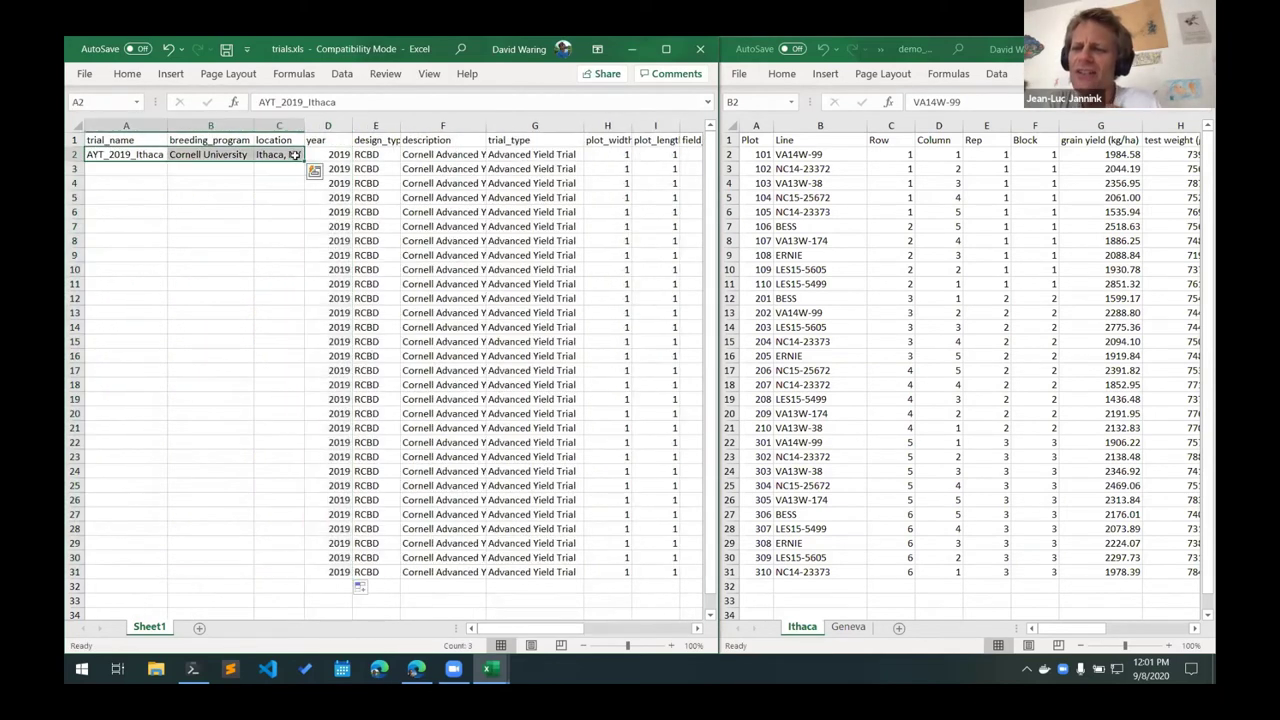
pyautogui.click(294, 156)
pyautogui.doubleClick(301, 163)
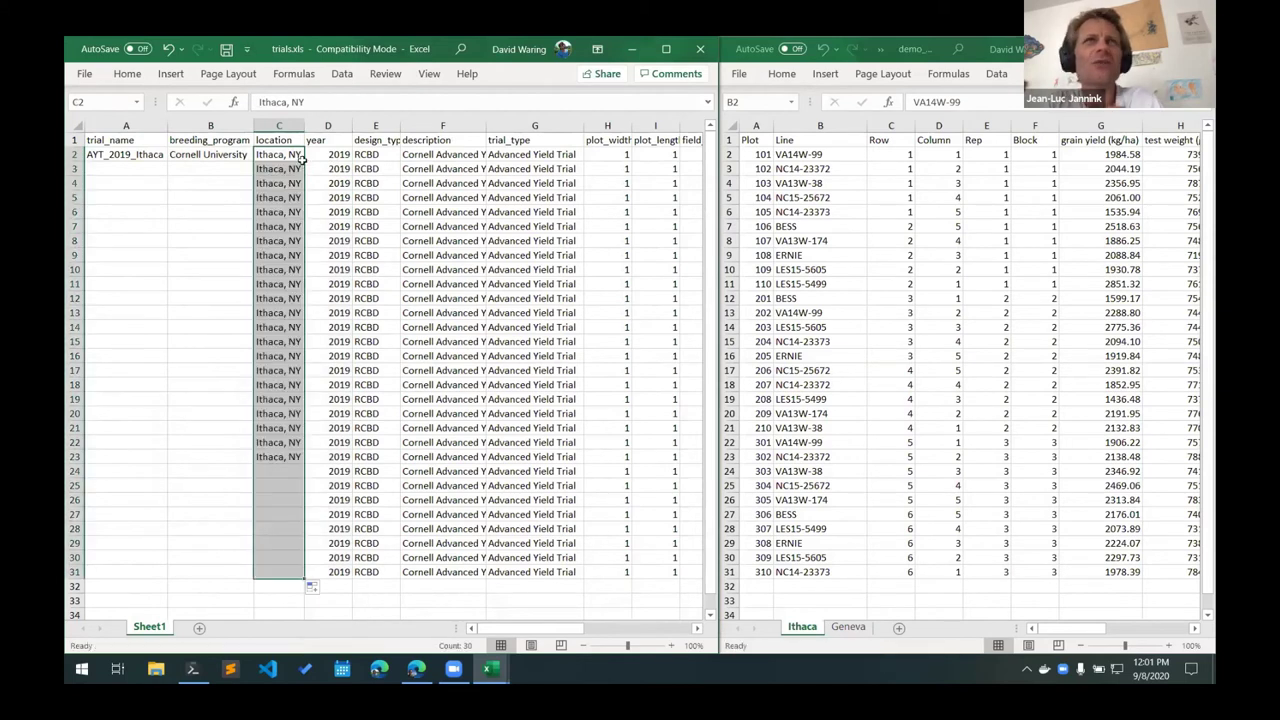
pyautogui.click(252, 158)
pyautogui.doubleClick(254, 161)
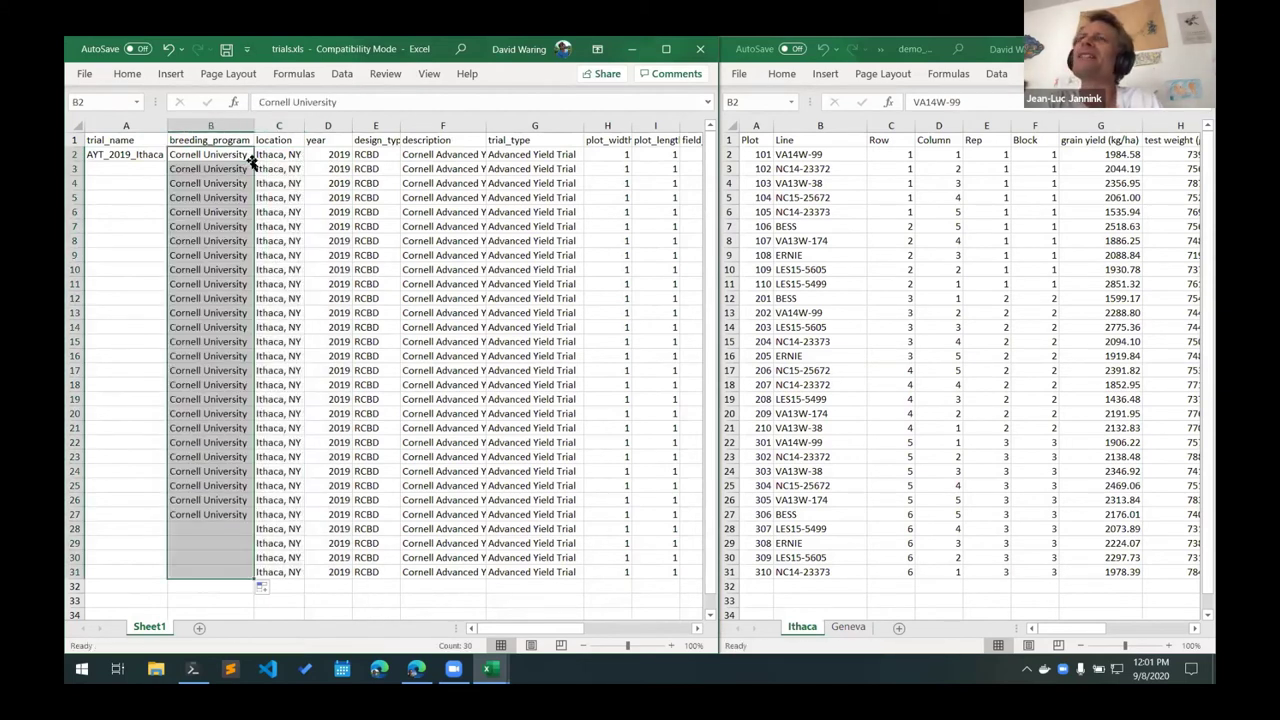
pyautogui.click(158, 158)
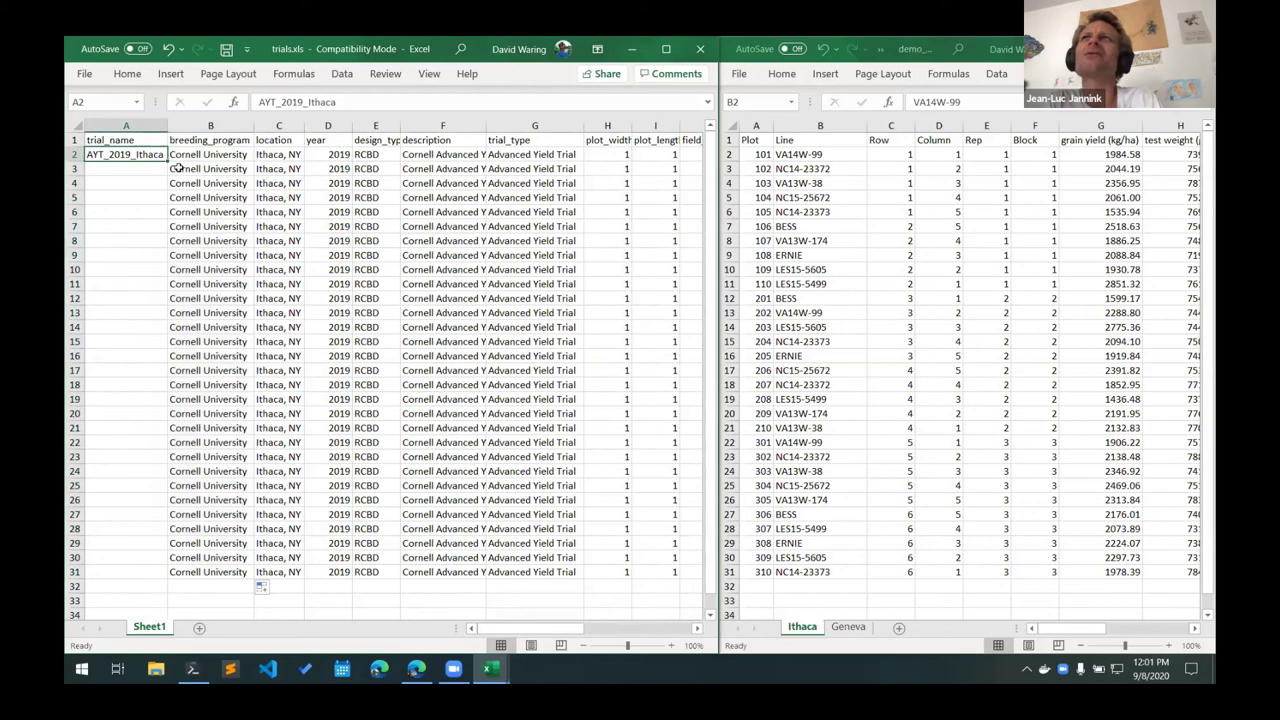
pyautogui.moveTo(166, 163); pyautogui.dragTo(145, 576)
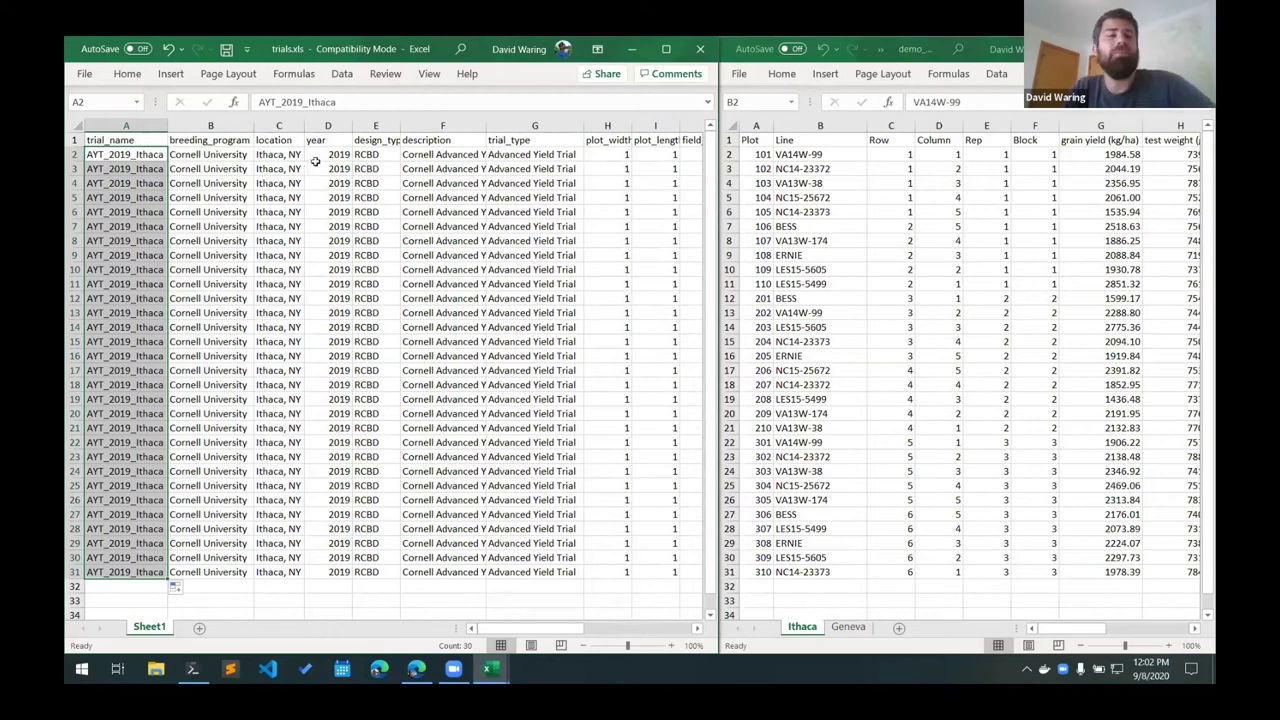
pyautogui.moveTo(169, 125); pyautogui.dragTo(177, 125)
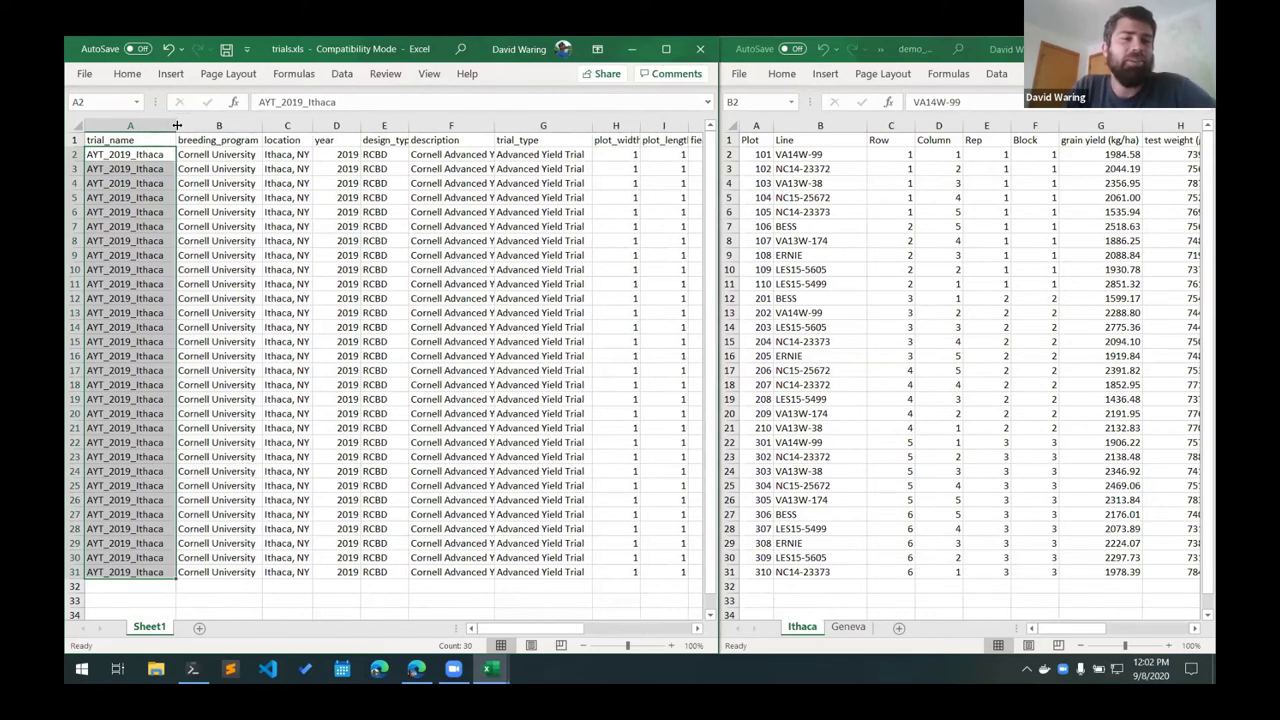
# - Move to the first plot_name cell M2 and widen the plot_name column
pyautogui.click(390, 269)
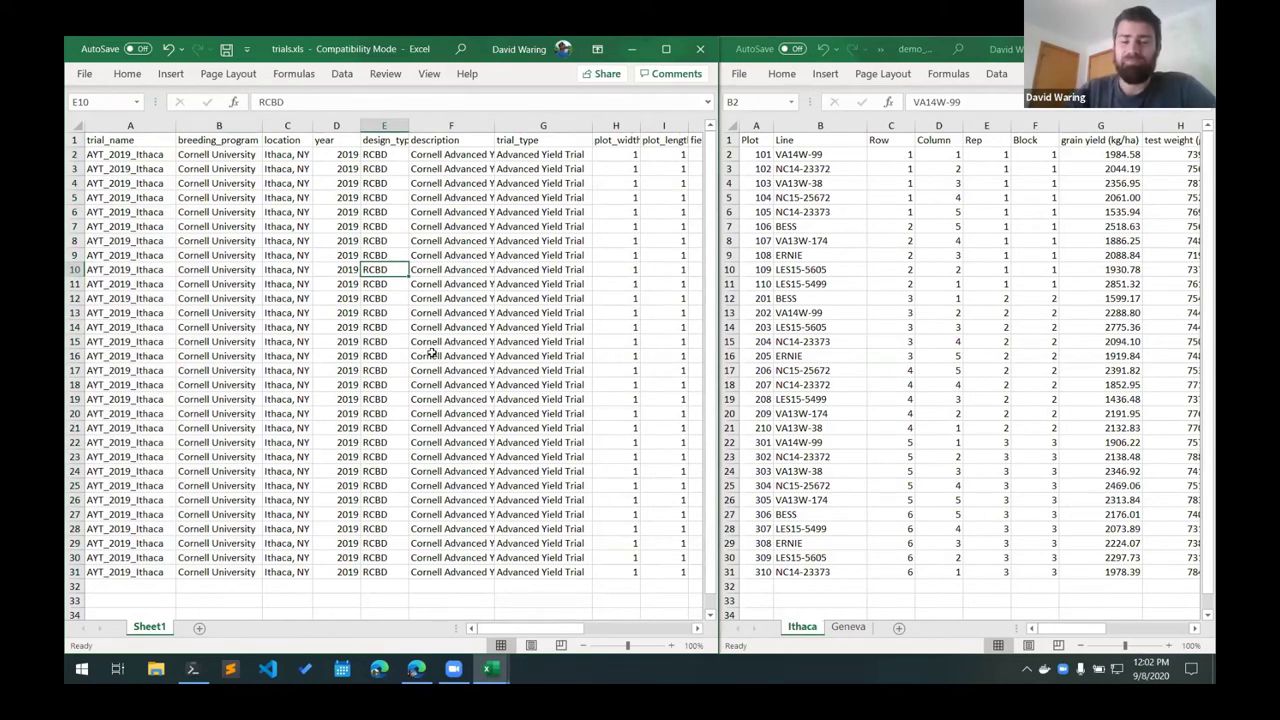
pyautogui.press('Right')
pyautogui.press('Right')
pyautogui.press('Right')
pyautogui.press('Right')
pyautogui.press('Right')
pyautogui.press('Right')
pyautogui.press('Right')
pyautogui.press('Right')
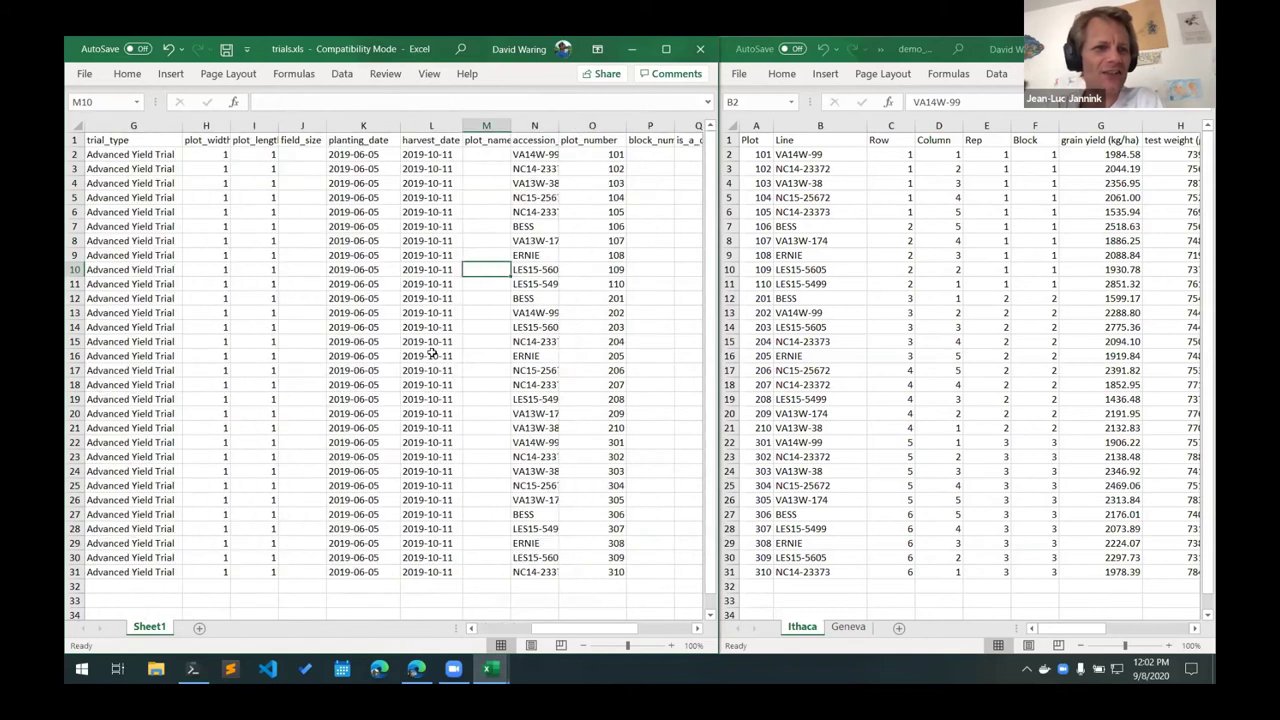
pyautogui.press('Up')
pyautogui.press('Up')
pyautogui.press('Up')
pyautogui.press('Up')
pyautogui.press('Up')
pyautogui.press('Up')
pyautogui.press('Up')
pyautogui.press('Up')
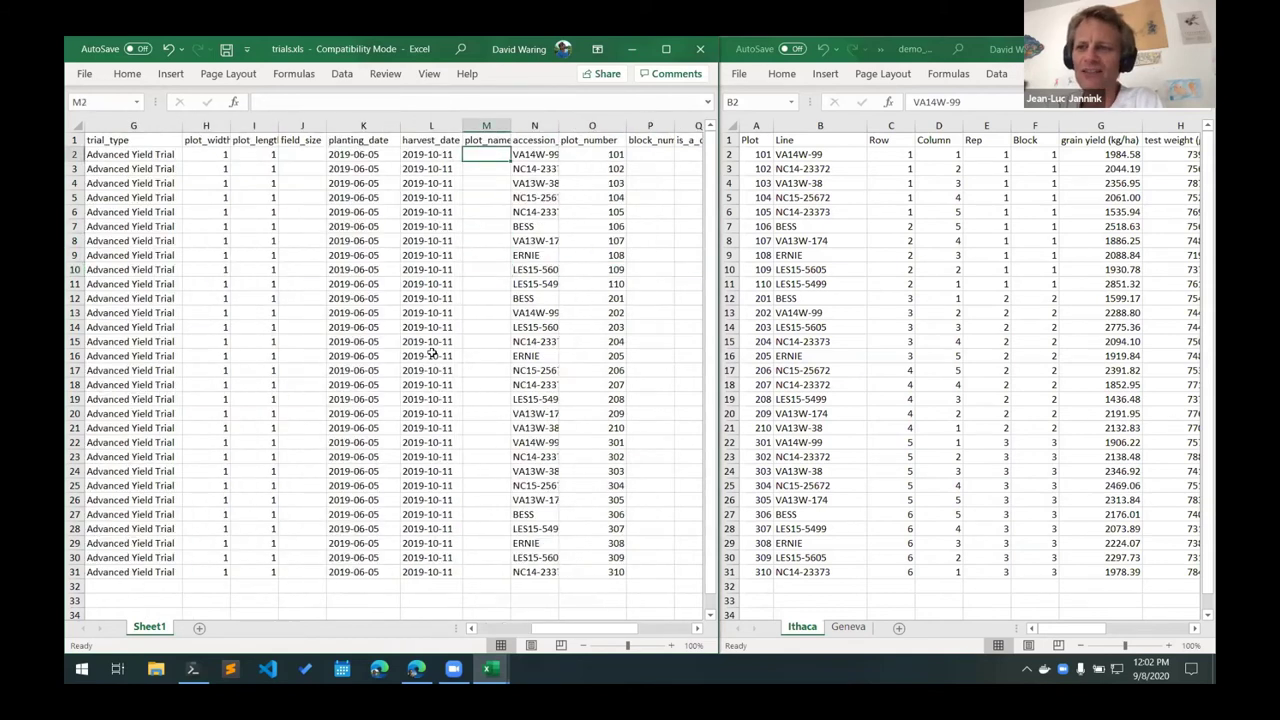
pyautogui.moveTo(511, 126); pyautogui.dragTo(534, 126)
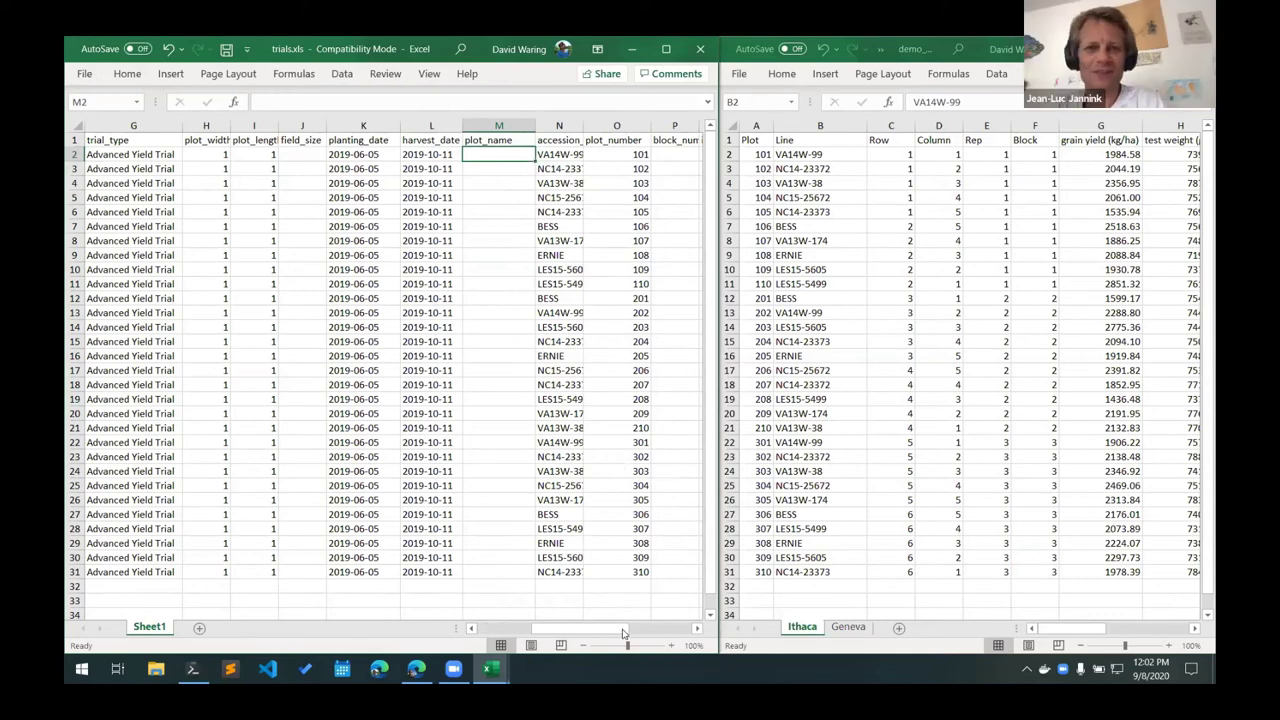
pyautogui.moveTo(614, 631)
pyautogui.mouseDown()
pyautogui.moveTo(566, 625)
pyautogui.moveTo(600, 626)
pyautogui.mouseUp()
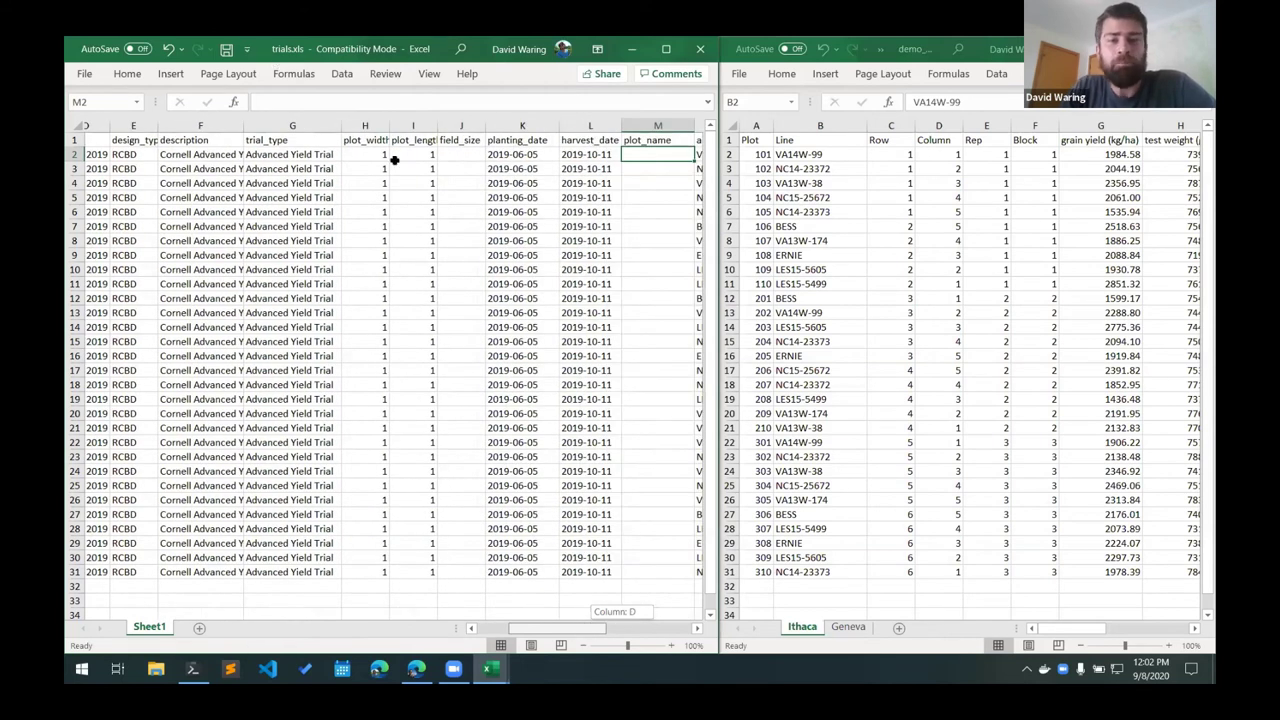
pyautogui.hscroll(2, 396, 162)
pyautogui.write('=')
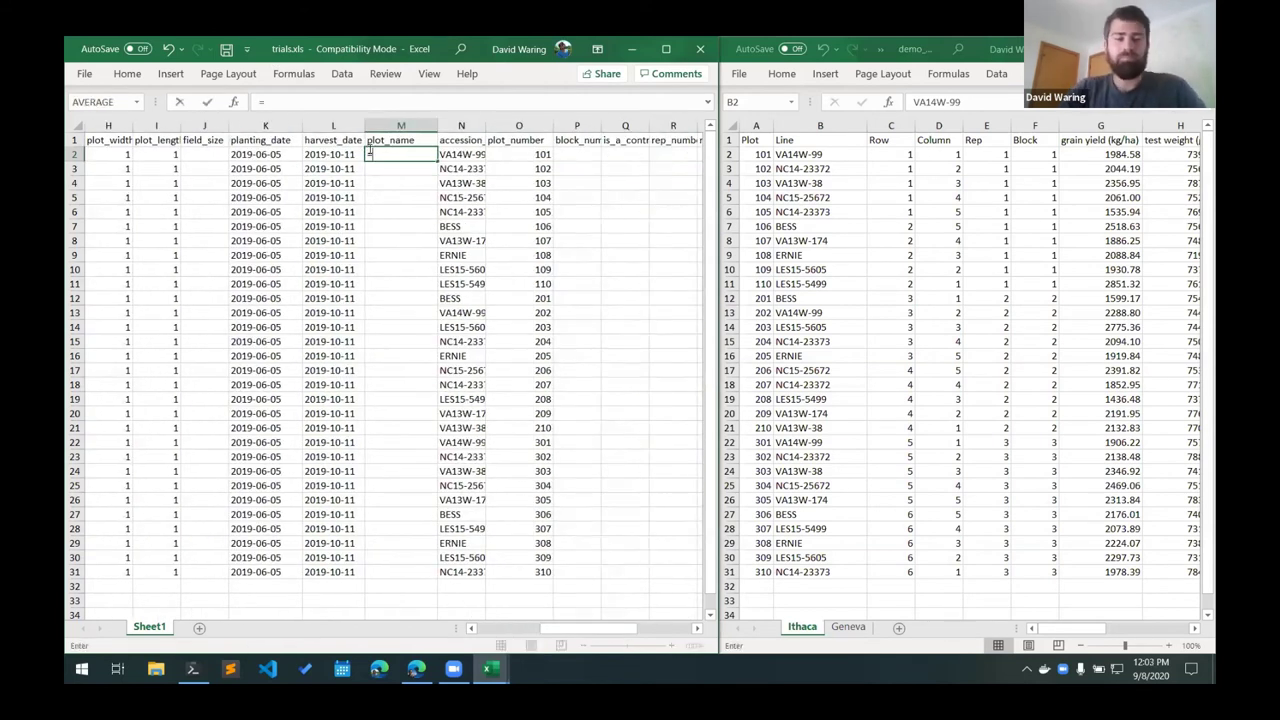
pyautogui.write('CONCAT')
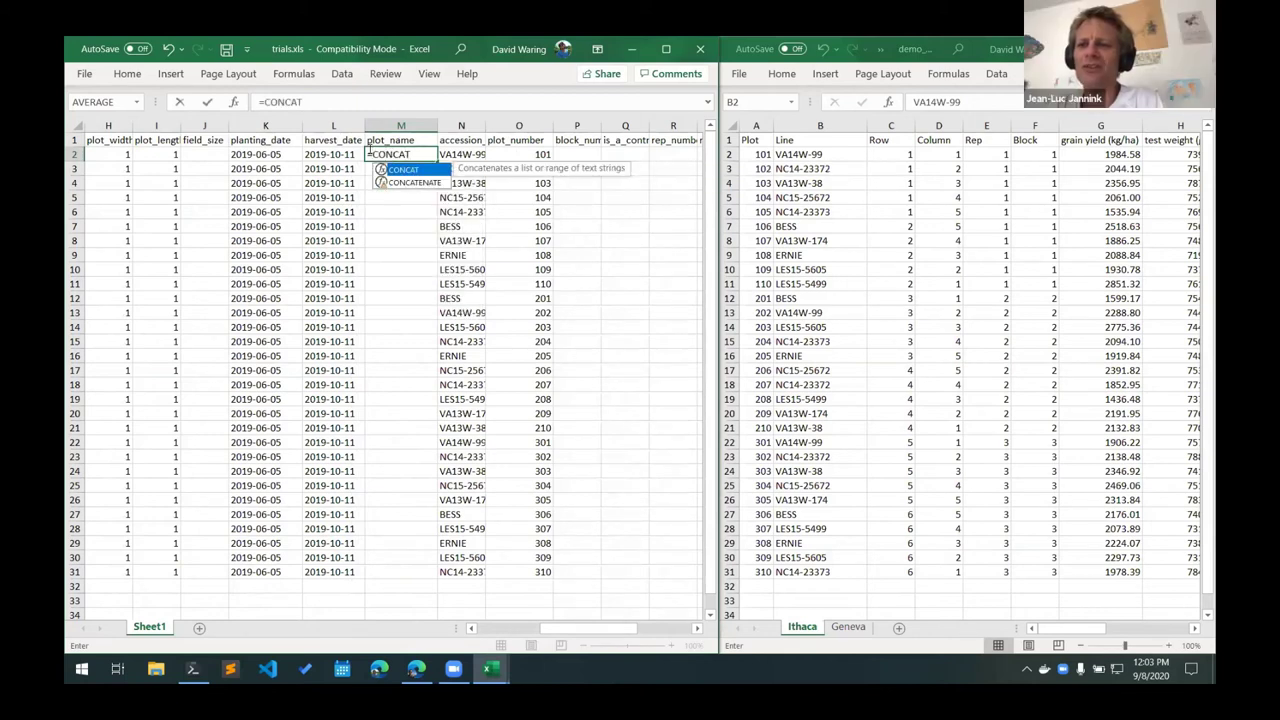
pyautogui.press('BackSpace')
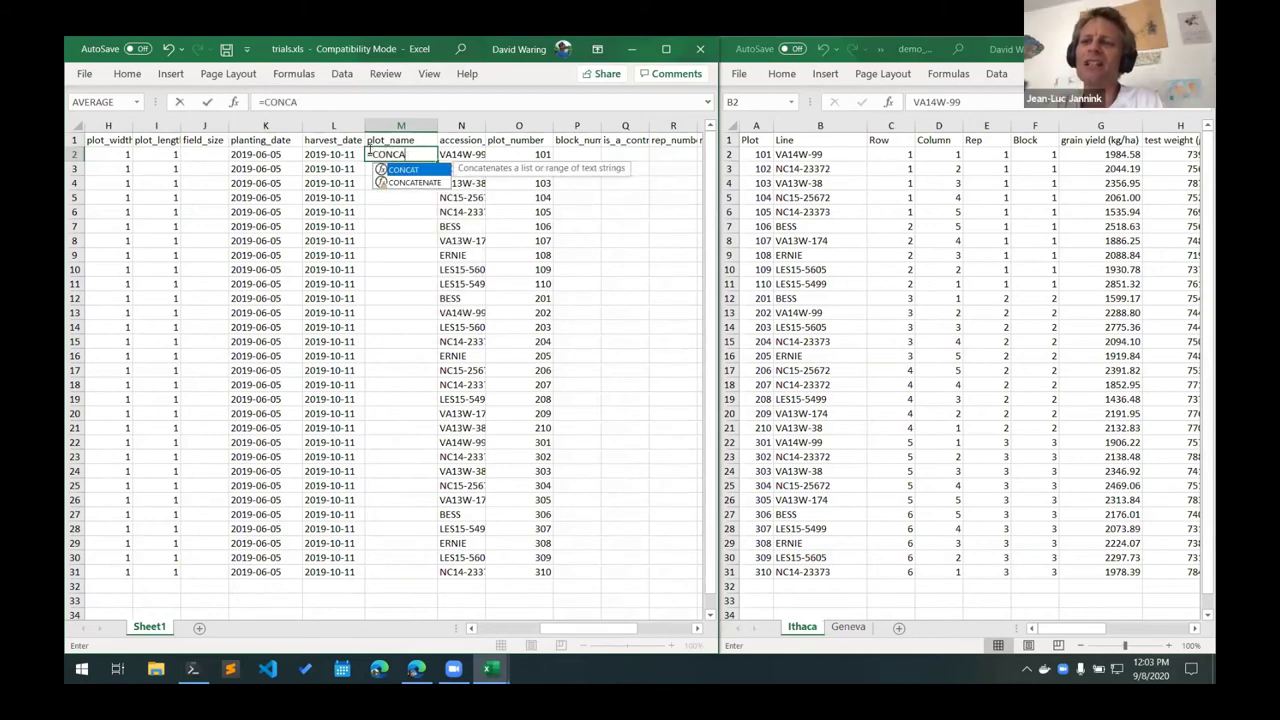
pyautogui.press('BackSpace')
pyautogui.press('BackSpace')
pyautogui.press('BackSpace')
pyautogui.press('BackSpace')
pyautogui.press('BackSpace')
pyautogui.press('BackSpace')
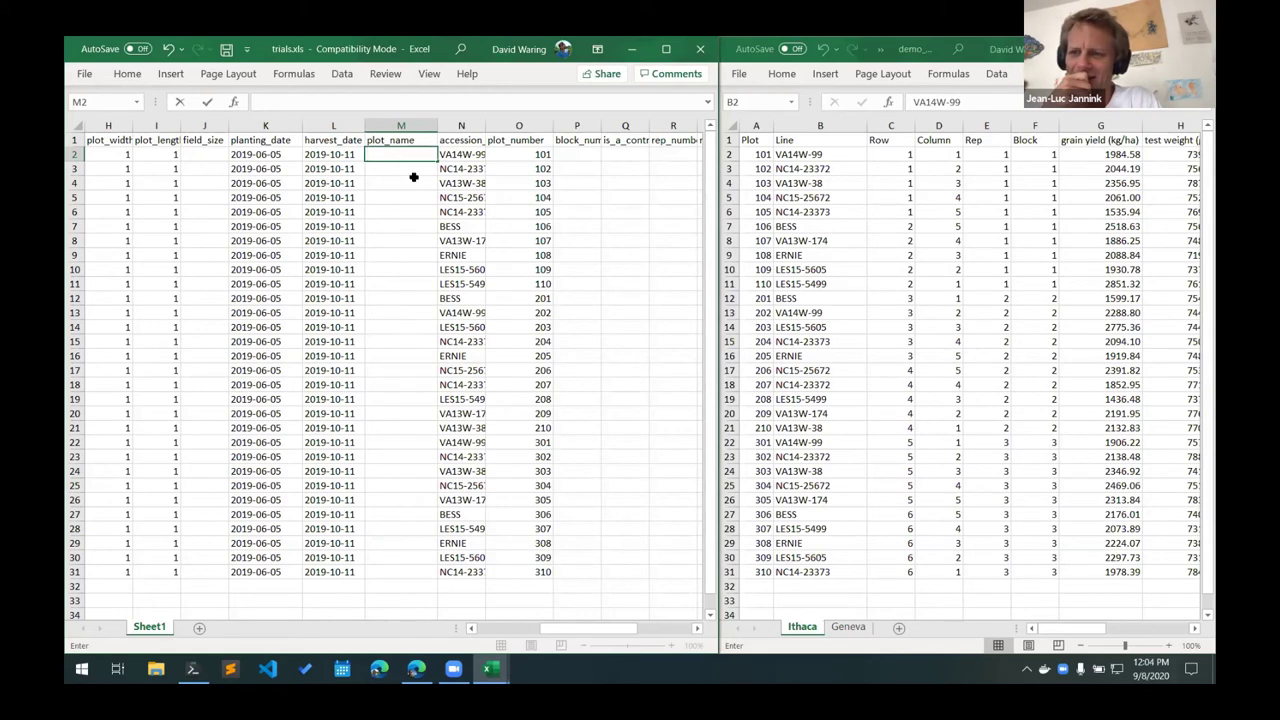
# - Type =CONCAT( into plot_name cell M2
pyautogui.write('=CONCAT(')
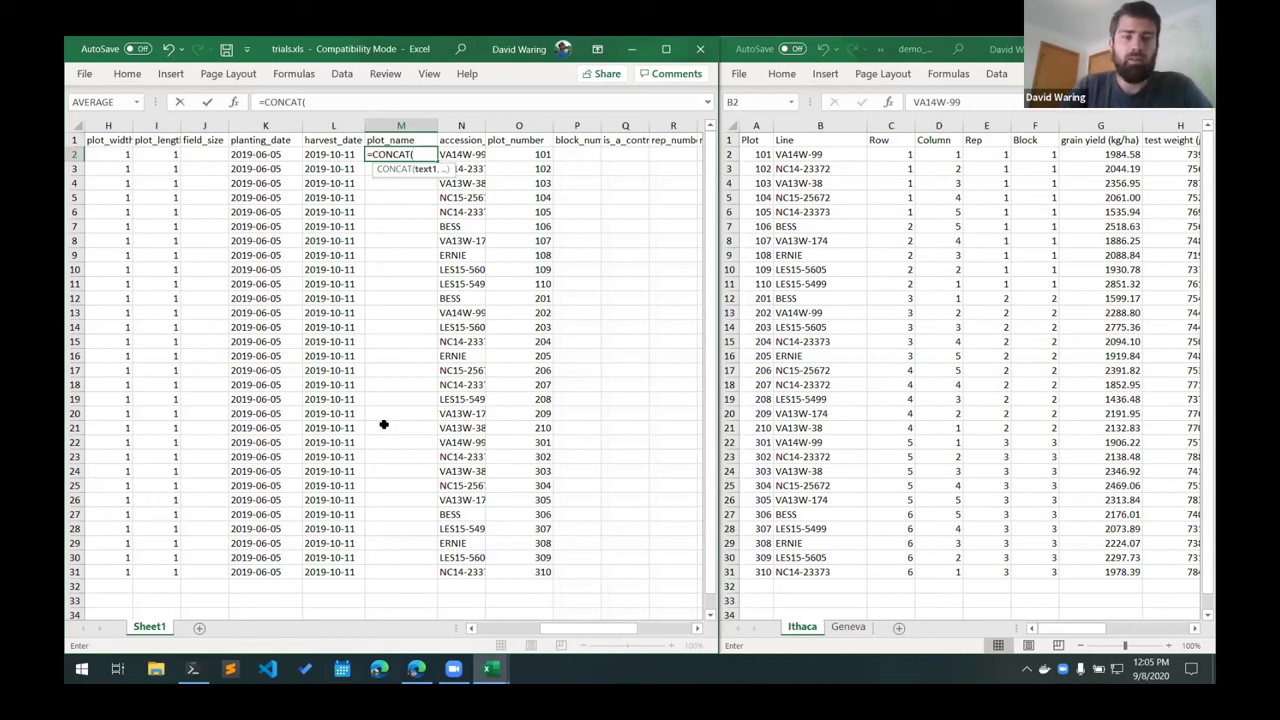
# - Complete M2 as =CONCAT(A2, "-PLOT", O2) to produce AYT_2019_Ithaca-PLOT101
pyautogui.press('Left')
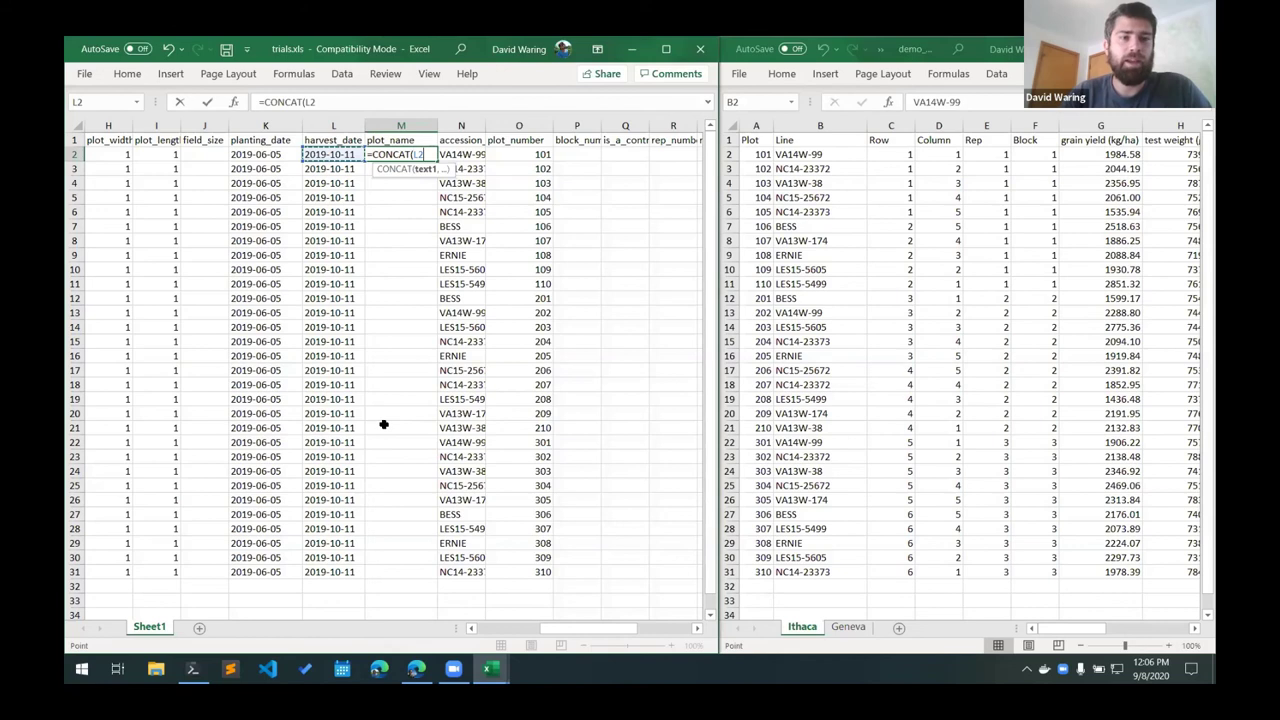
pyautogui.press('Home')
pyautogui.click(348, 103)
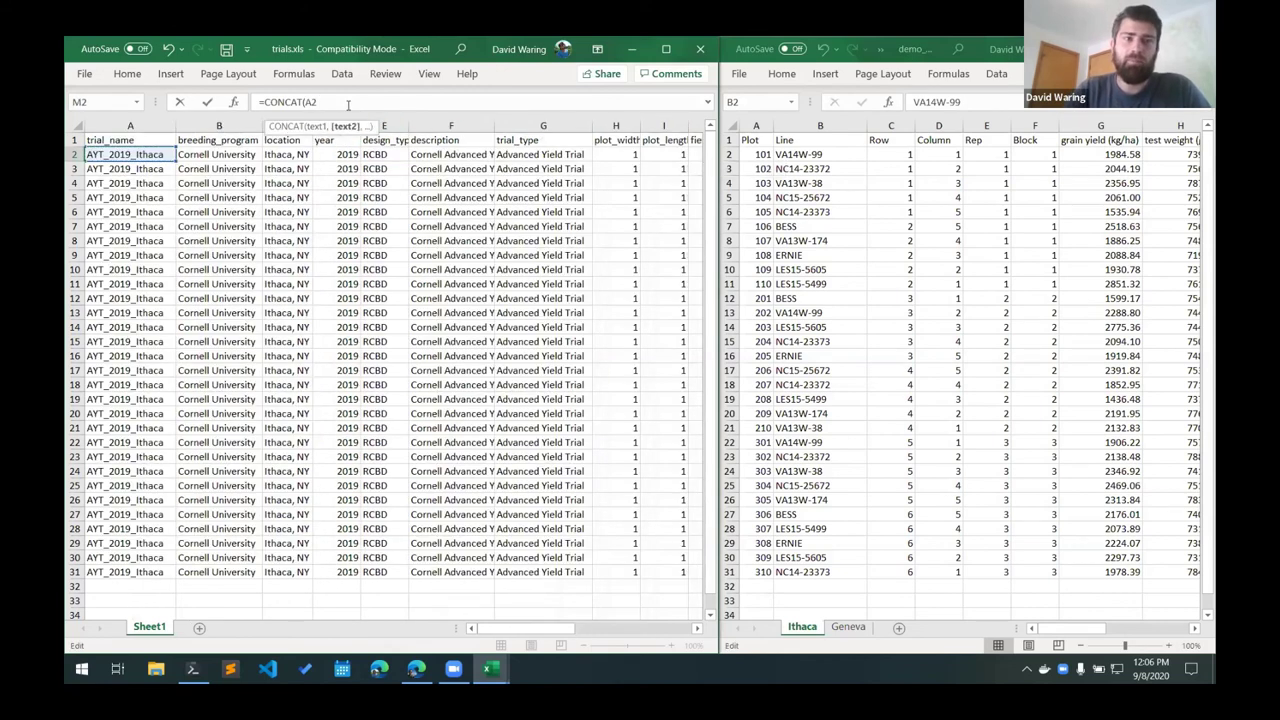
pyautogui.write(', "-PLOT')
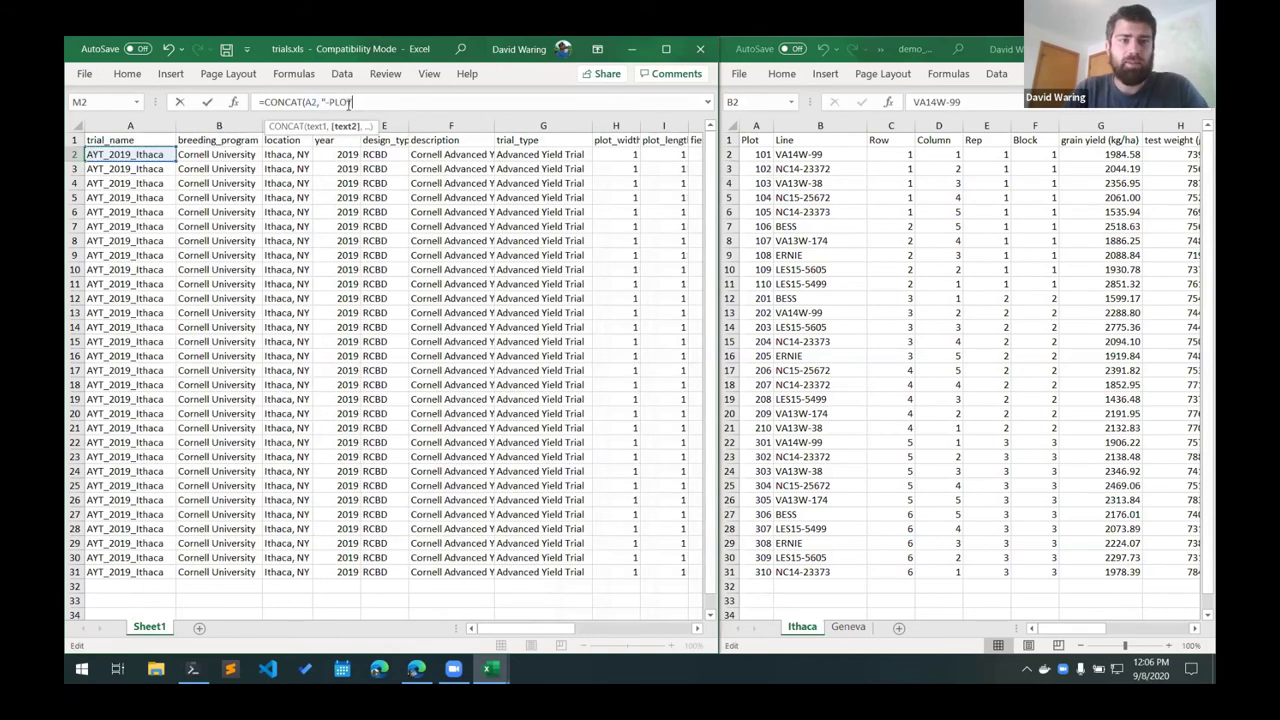
pyautogui.write('",')
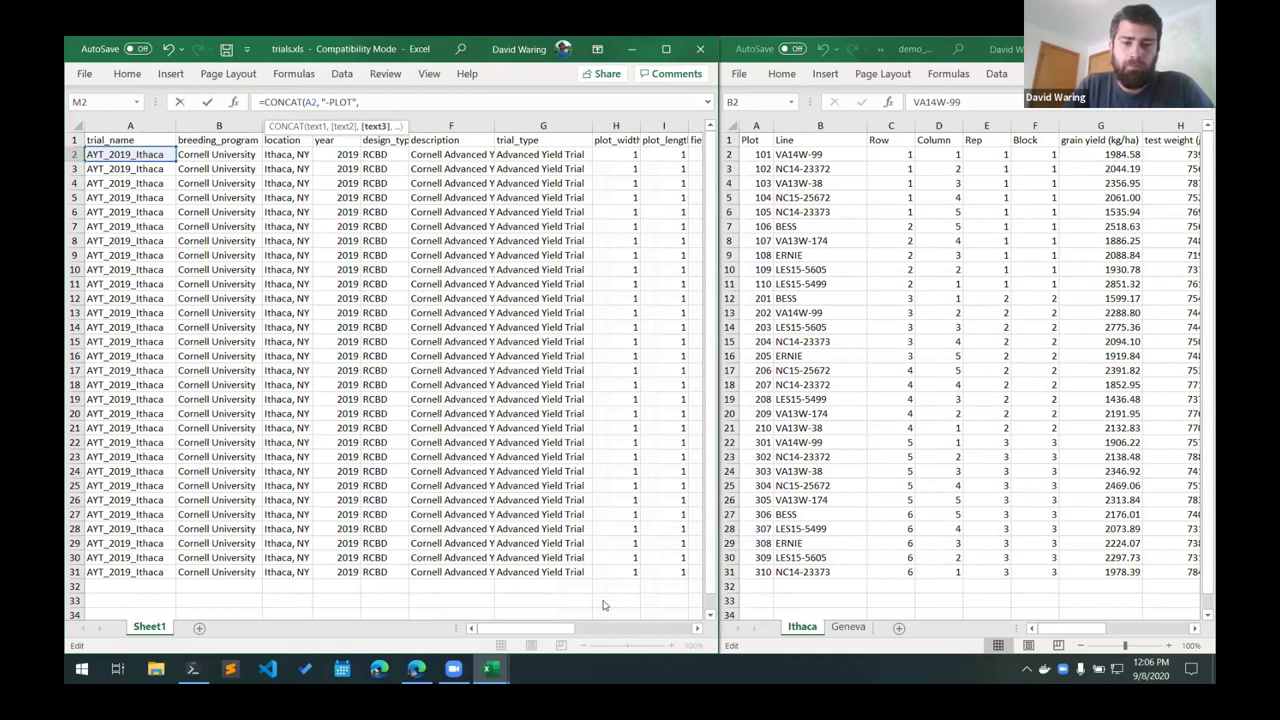
pyautogui.hscroll(5, 603, 605)
pyautogui.click(423, 154)
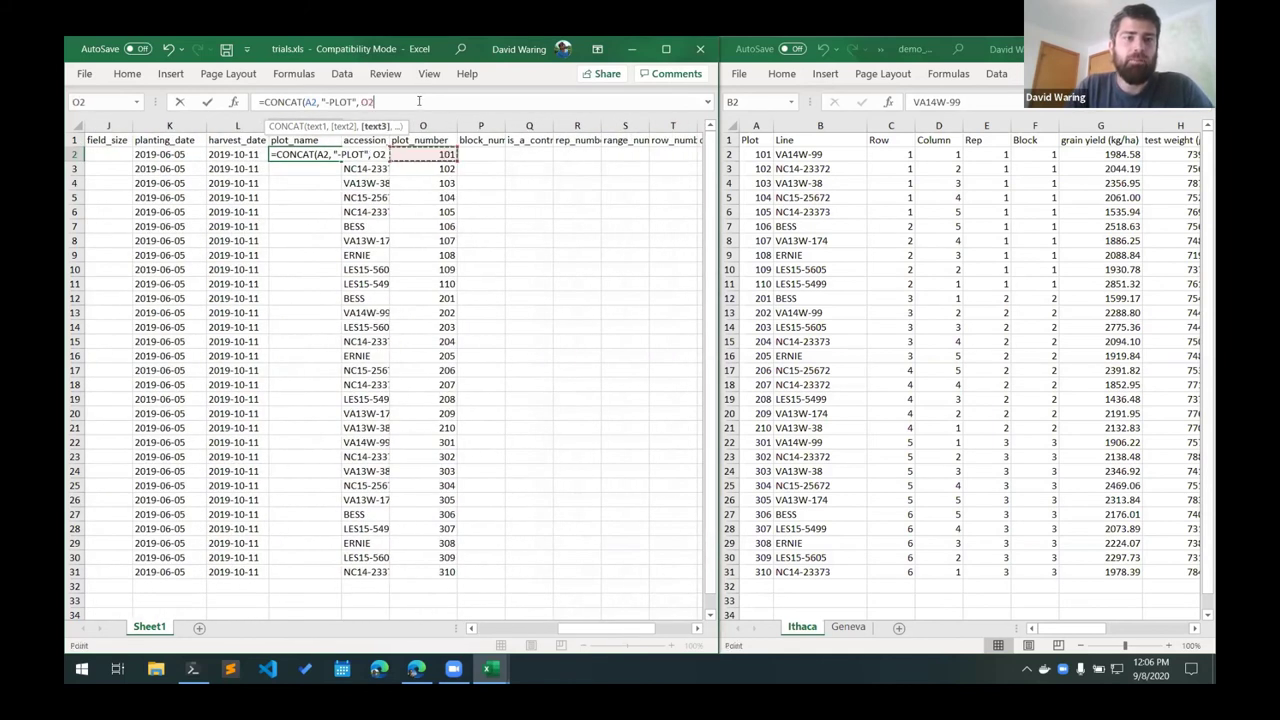
pyautogui.write(')')
pyautogui.press('Return')
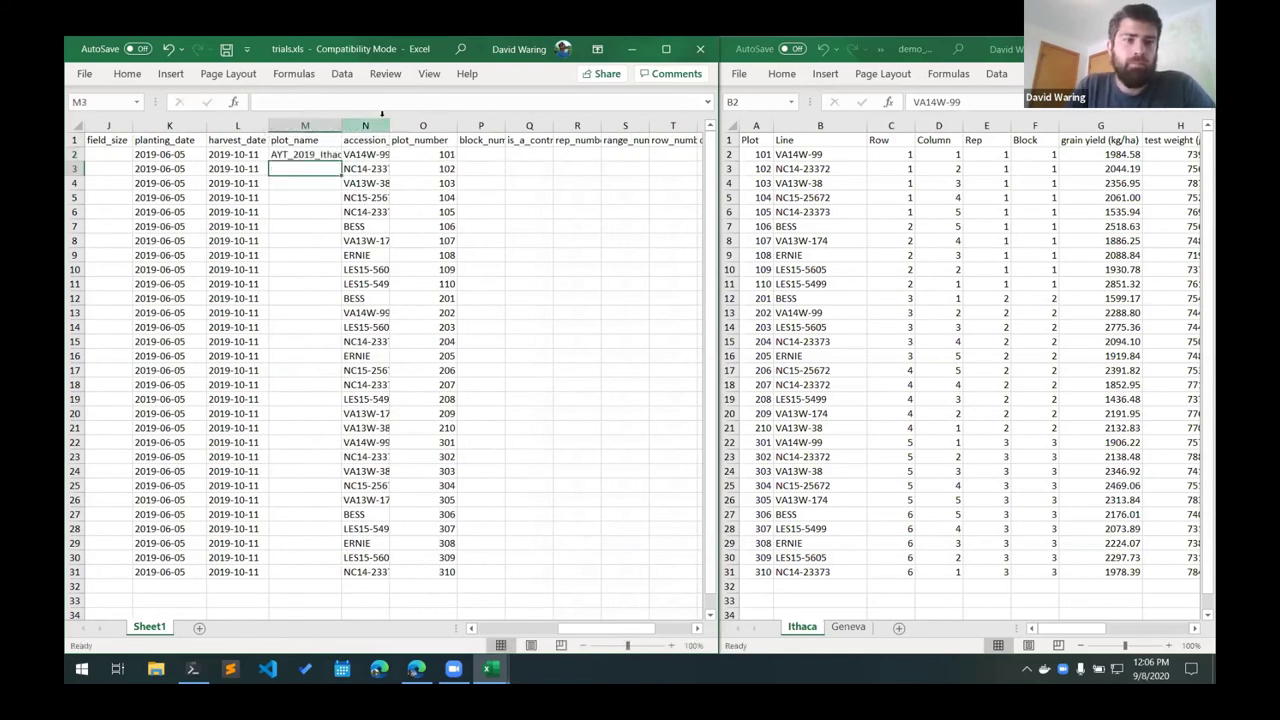
# - Widen the plot_name column and fill the formula down to M31
pyautogui.doubleClick(340, 125)
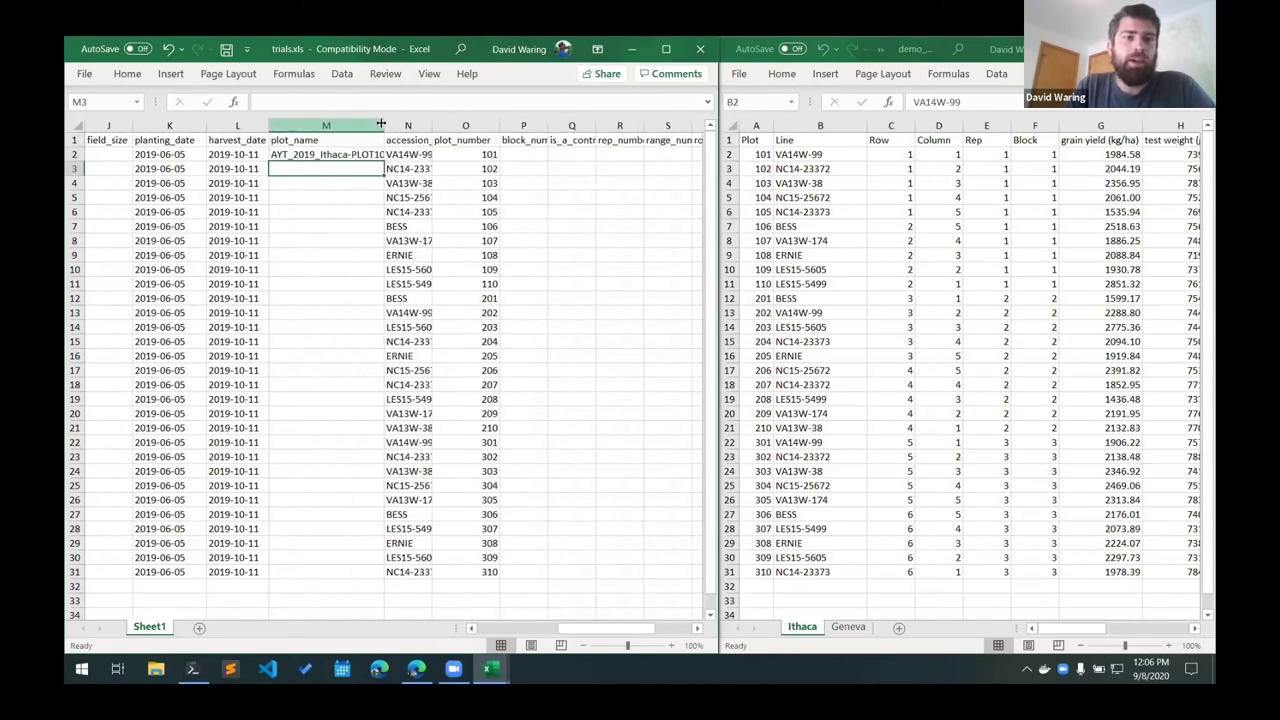
pyautogui.moveTo(386, 125); pyautogui.dragTo(414, 125)
pyautogui.click(360, 154)
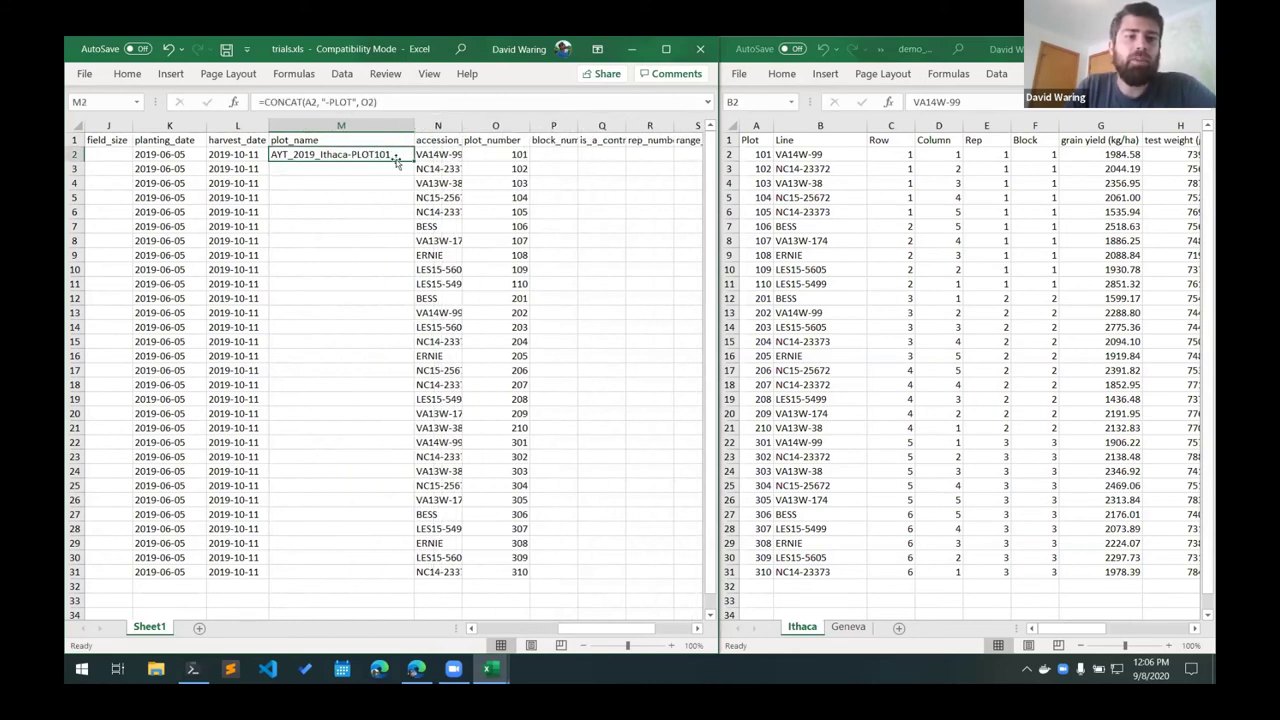
pyautogui.doubleClick(414, 161)
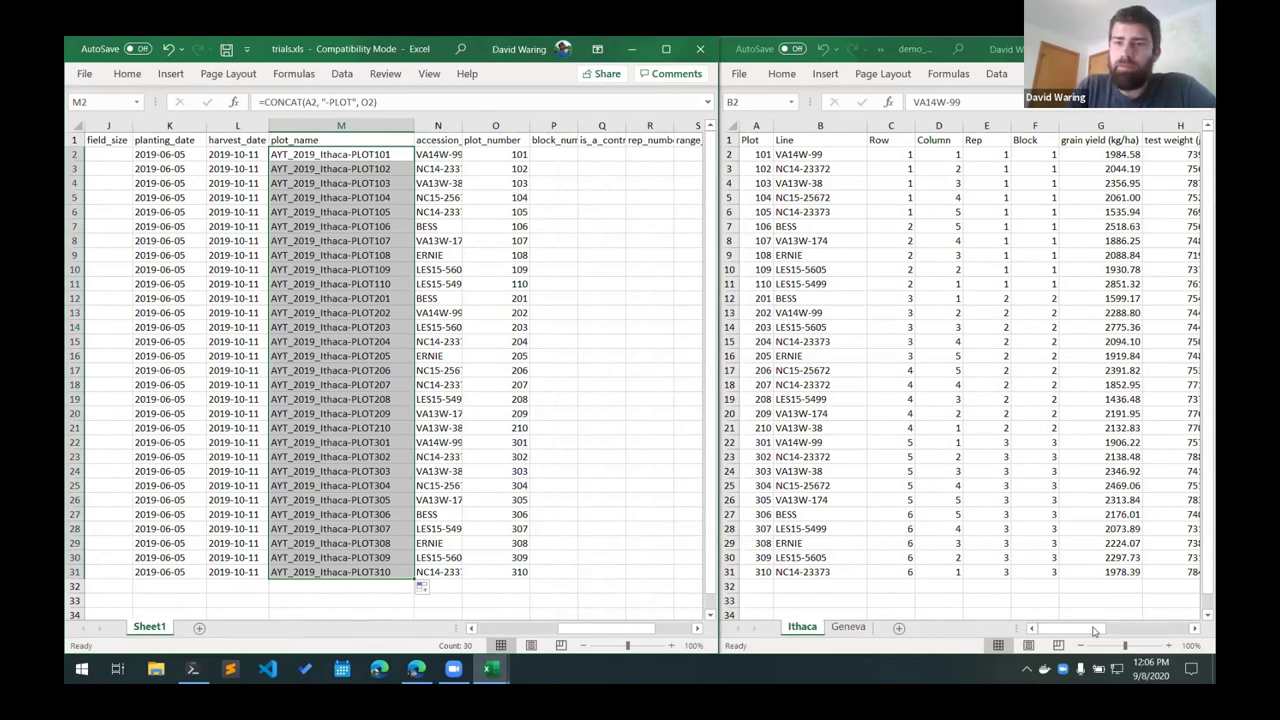
pyautogui.moveTo(1090, 632); pyautogui.dragTo(1100, 632)
pyautogui.click(992, 156)
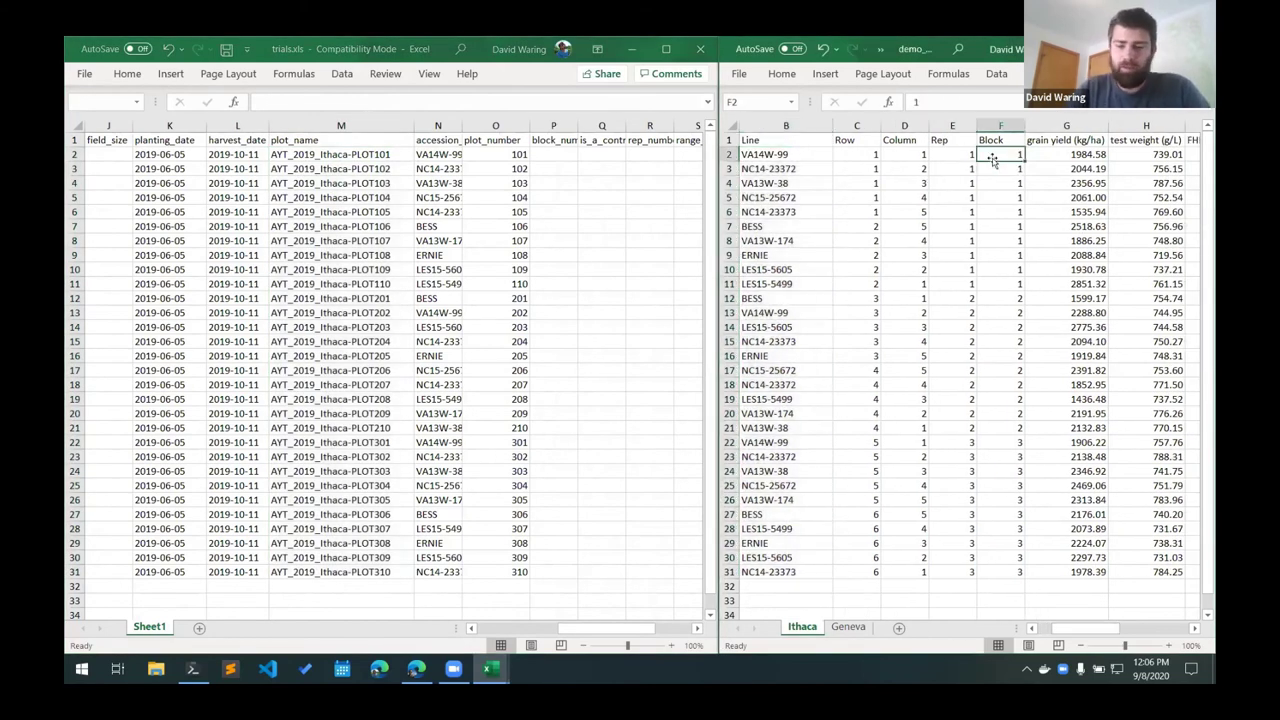
# - Paste the Ithaca Block values into the block_number column starting at P2
pyautogui.hotkey('ctrl', 'shift', 'Down')
pyautogui.hotkey('ctrl', 'c')
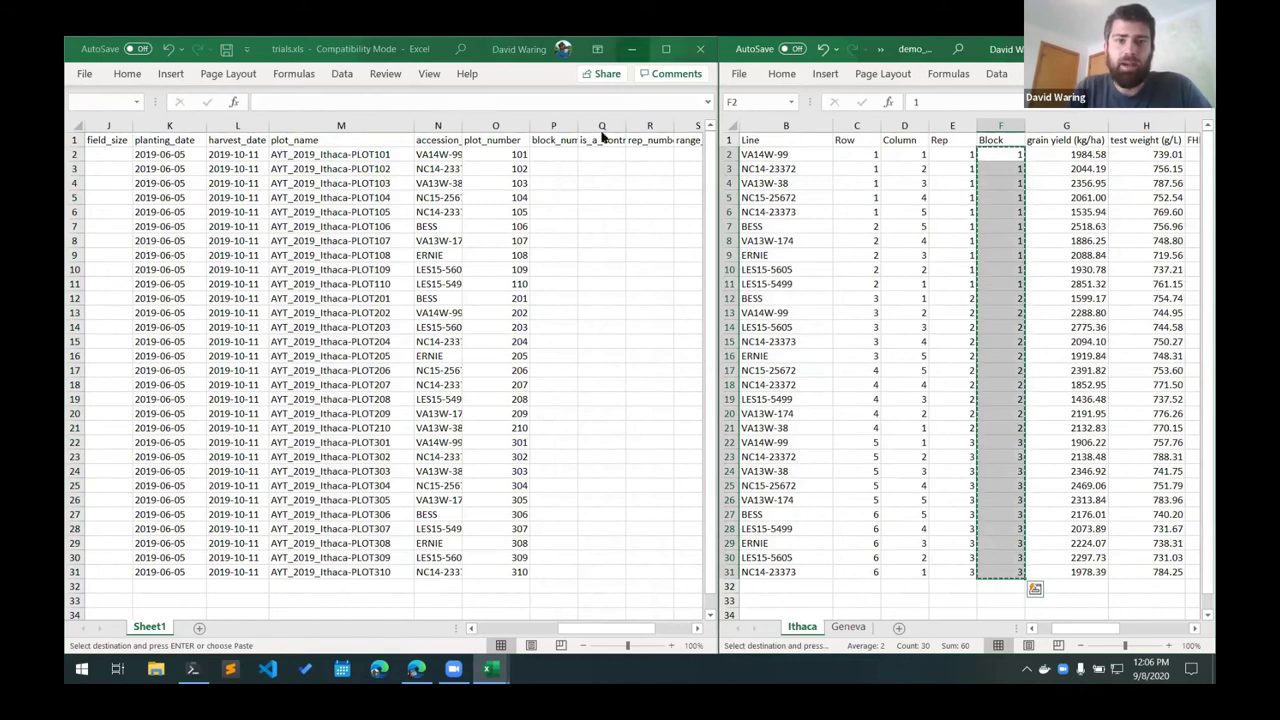
pyautogui.click(553, 156)
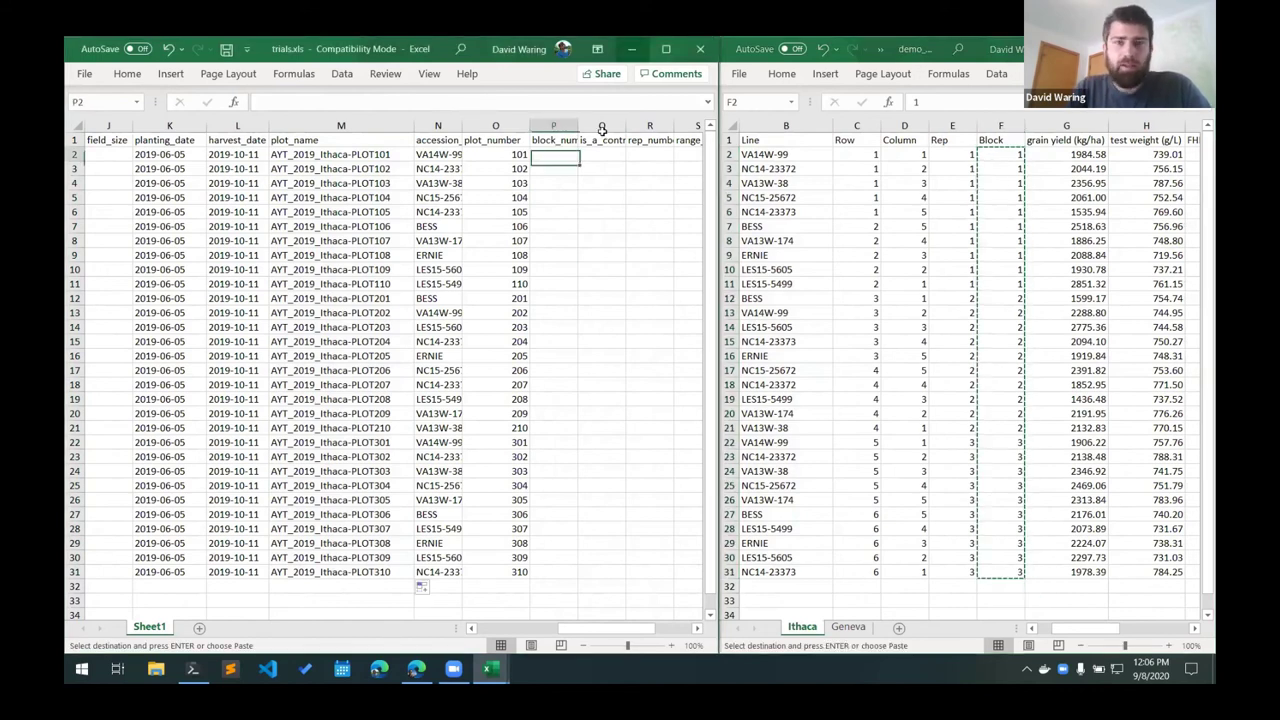
pyautogui.hotkey('ctrl', 'v')
pyautogui.press('ctrl')
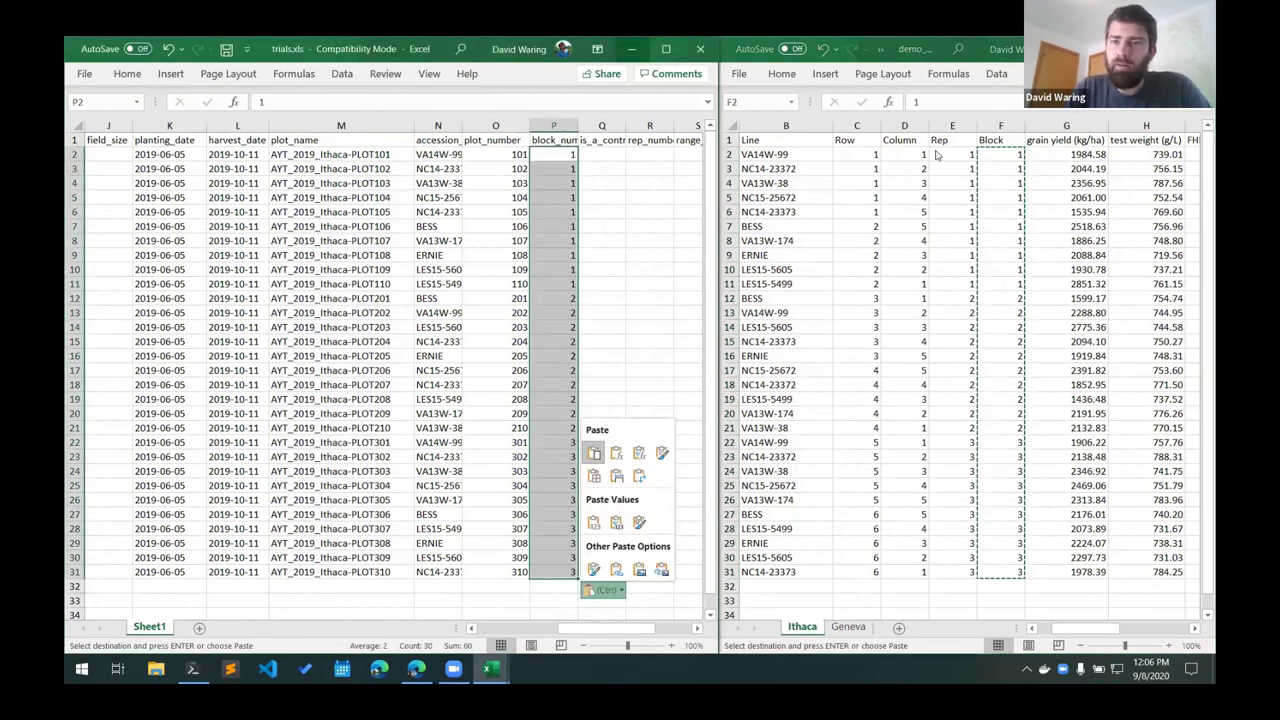
# - Paste the Ithaca Rep values (1–3) into the rep_number column
pyautogui.click(936, 153)
pyautogui.moveTo(939, 154); pyautogui.dragTo(950, 572)
pyautogui.hotkey('ctrl', 'c')
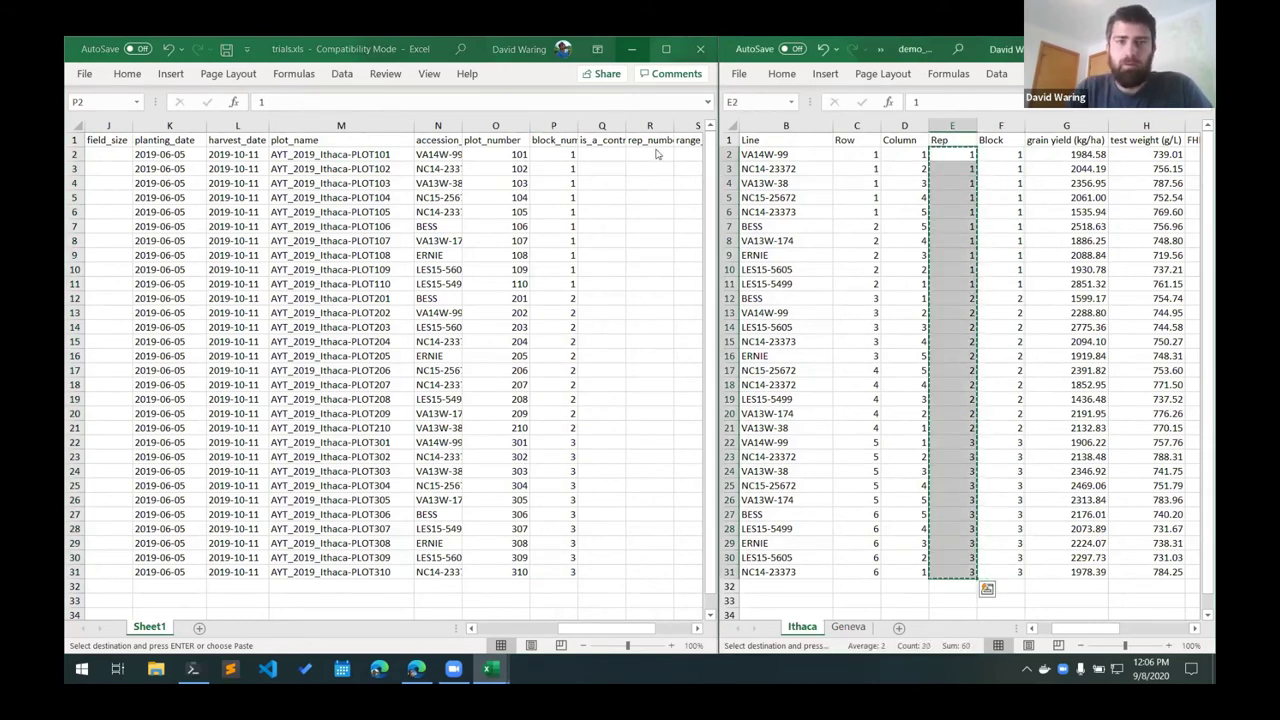
pyautogui.click(652, 153)
pyautogui.click(645, 152)
pyautogui.hotkey('ctrl', 'v')
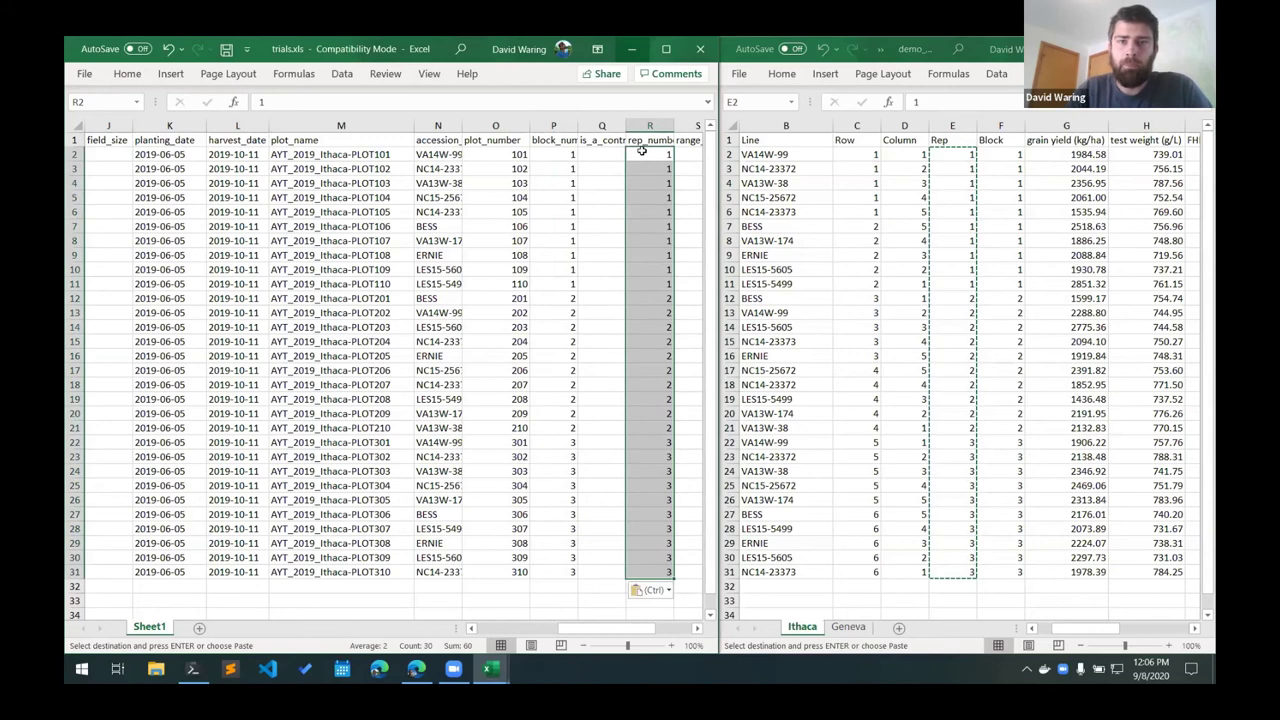
# - Paste the Ithaca Row and Column values into row_number and col_number
pyautogui.press('Right')
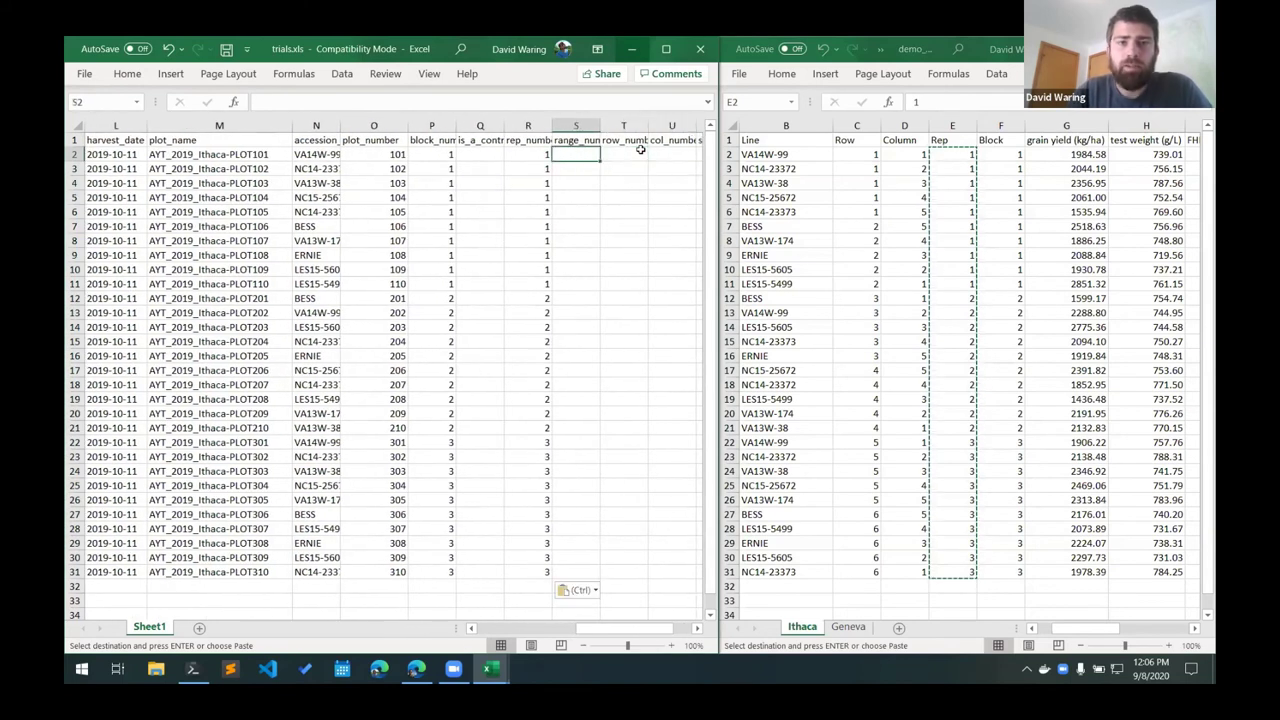
pyautogui.press('Right')
pyautogui.press('Right')
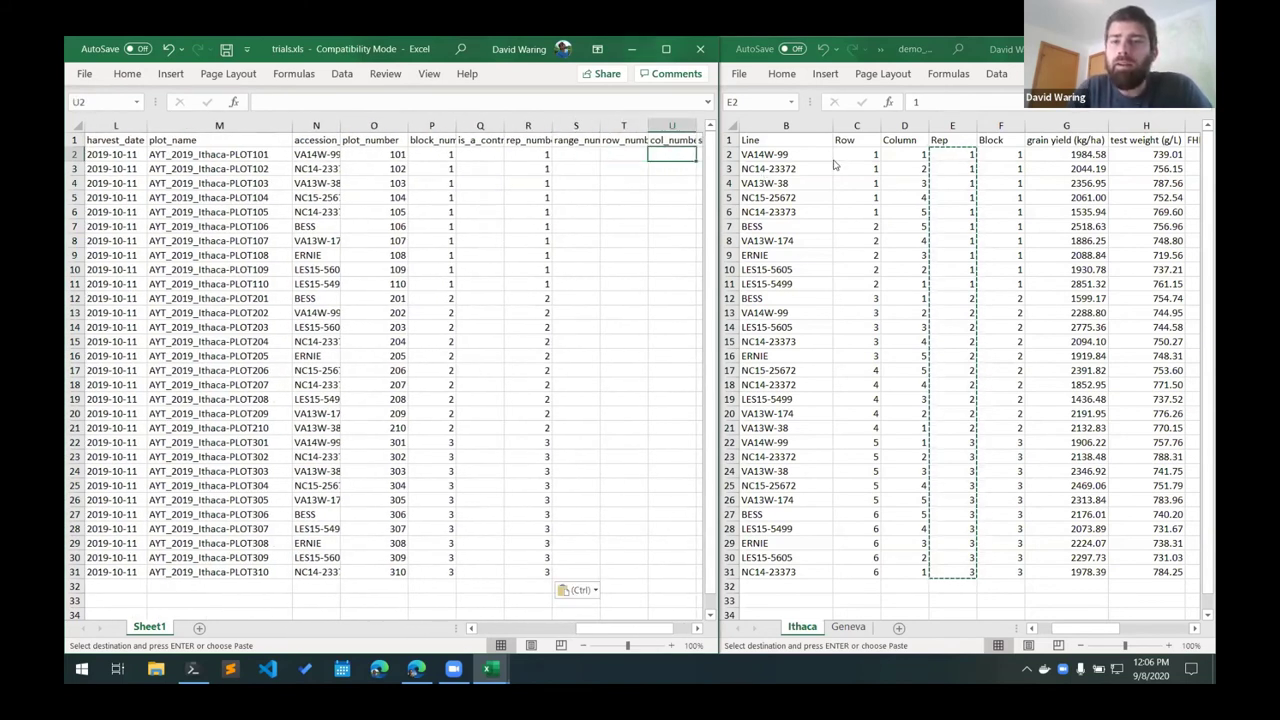
pyautogui.click(845, 152)
pyautogui.hotkey('shift', 'Right')
pyautogui.hotkey('ctrl', 'shift', 'Down')
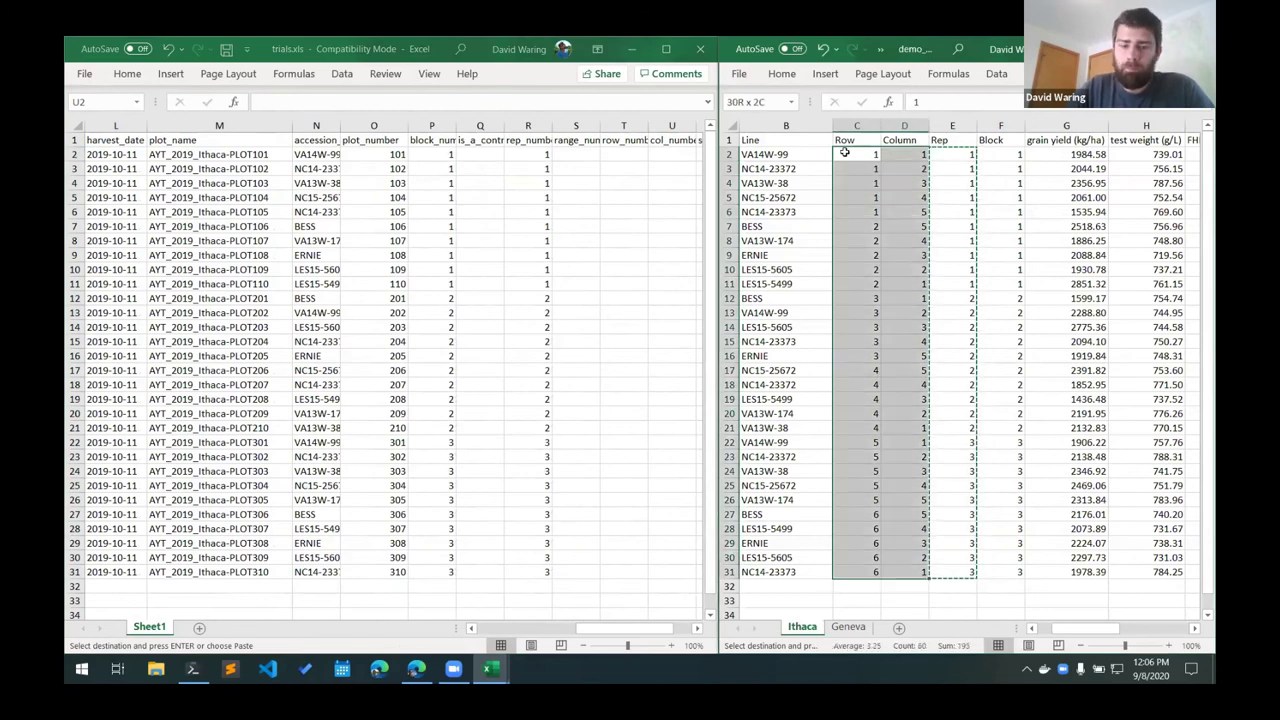
pyautogui.hotkey('ctrl', 'c')
pyautogui.click(618, 153)
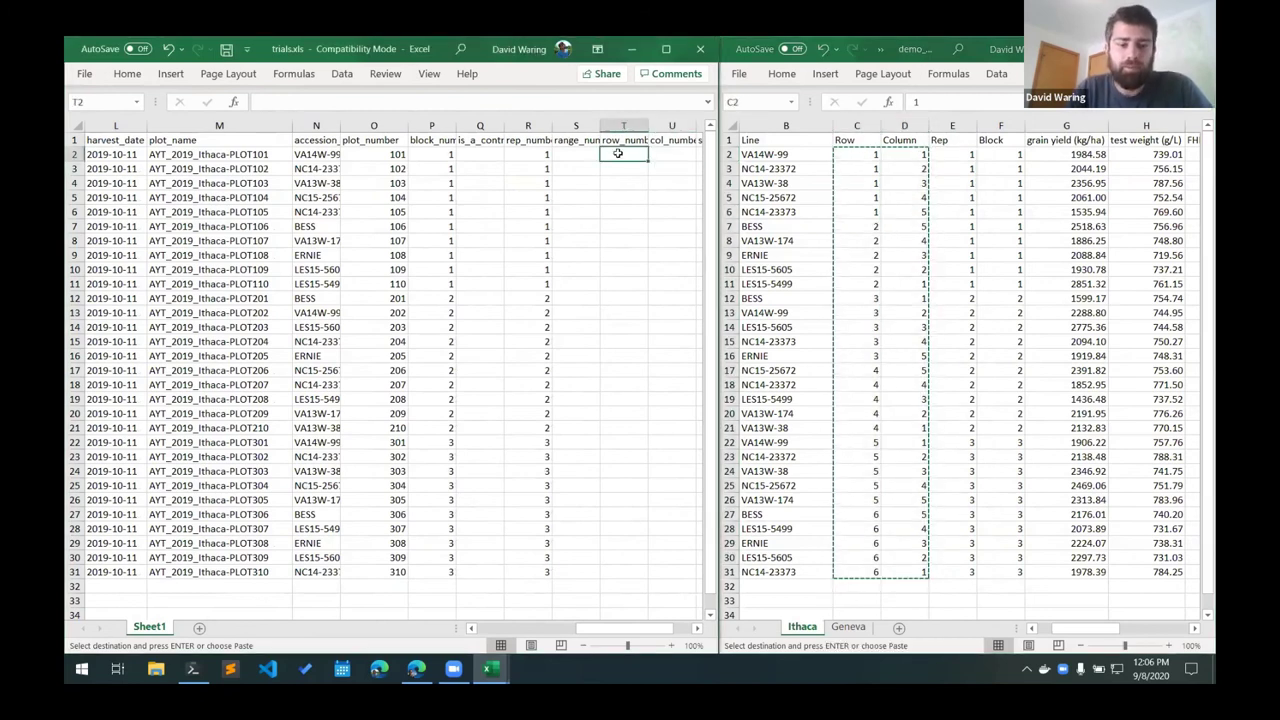
pyautogui.hotkey('ctrl', 'v')
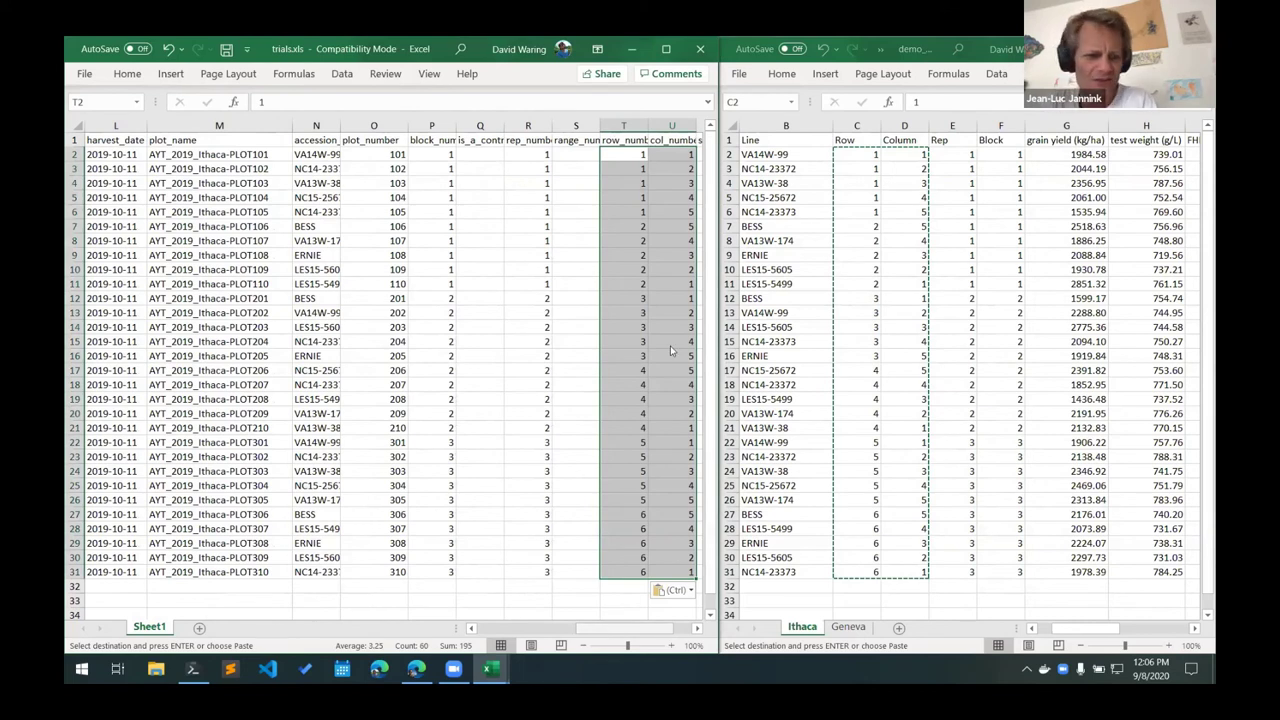
pyautogui.hscroll(2, 670, 345)
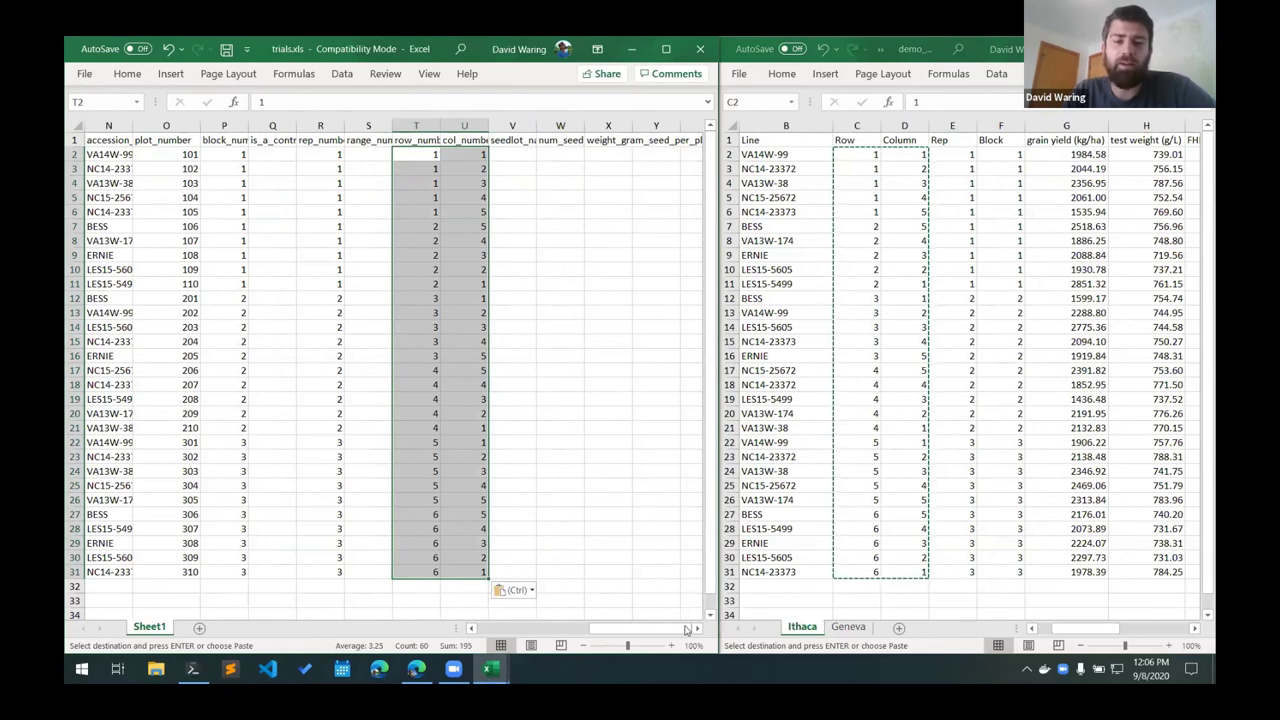
pyautogui.hscroll(-10, 686, 628)
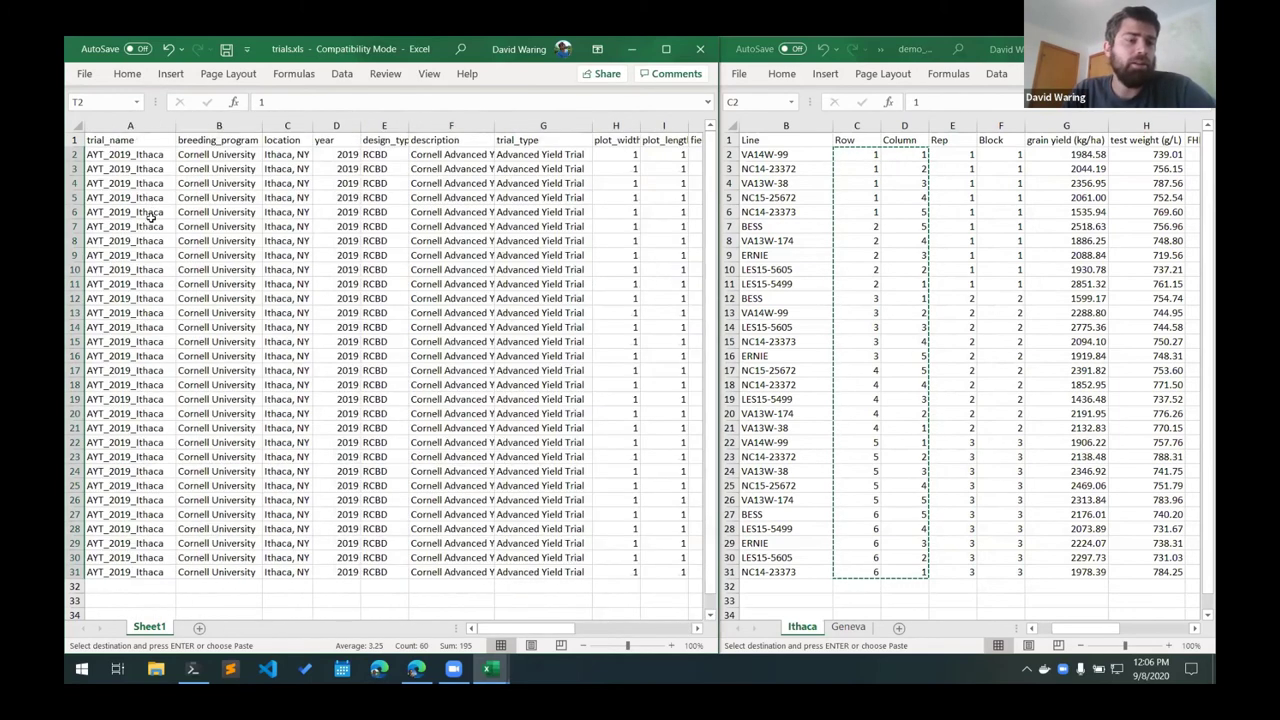
pyautogui.scroll(-2, 137, 500)
pyautogui.moveTo(131, 498); pyautogui.dragTo(126, 598)
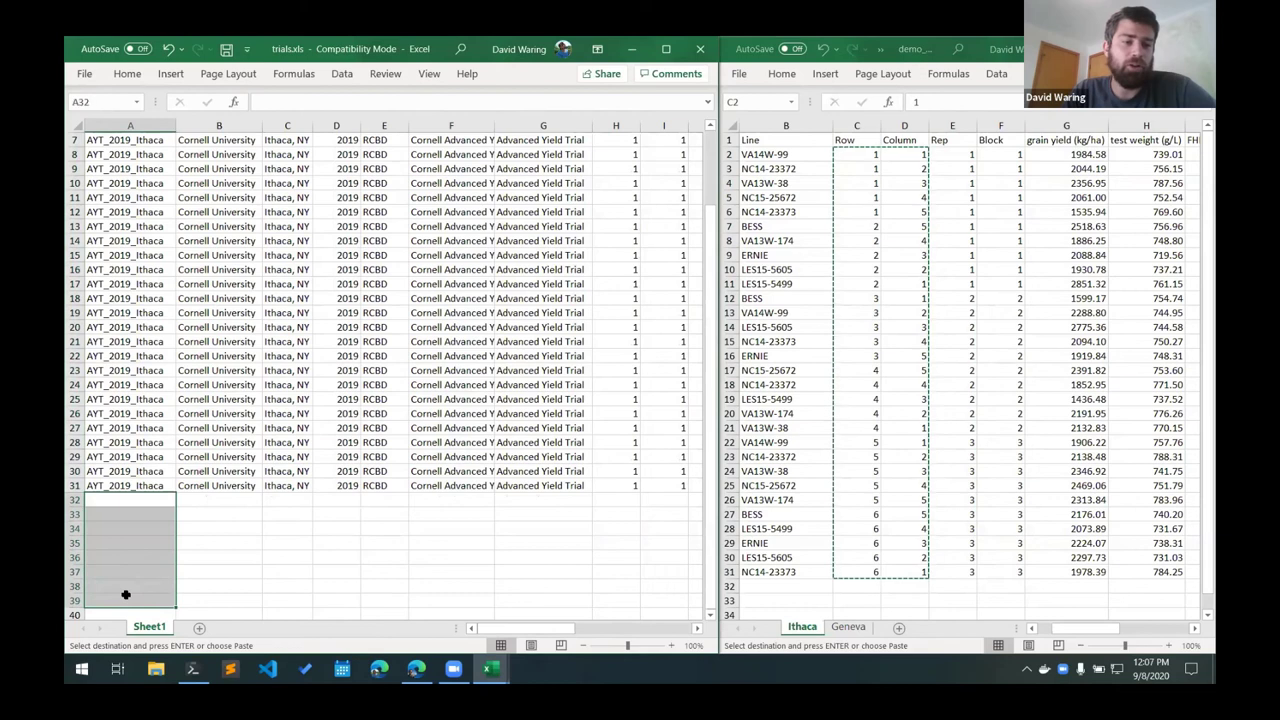
pyautogui.click(110, 501)
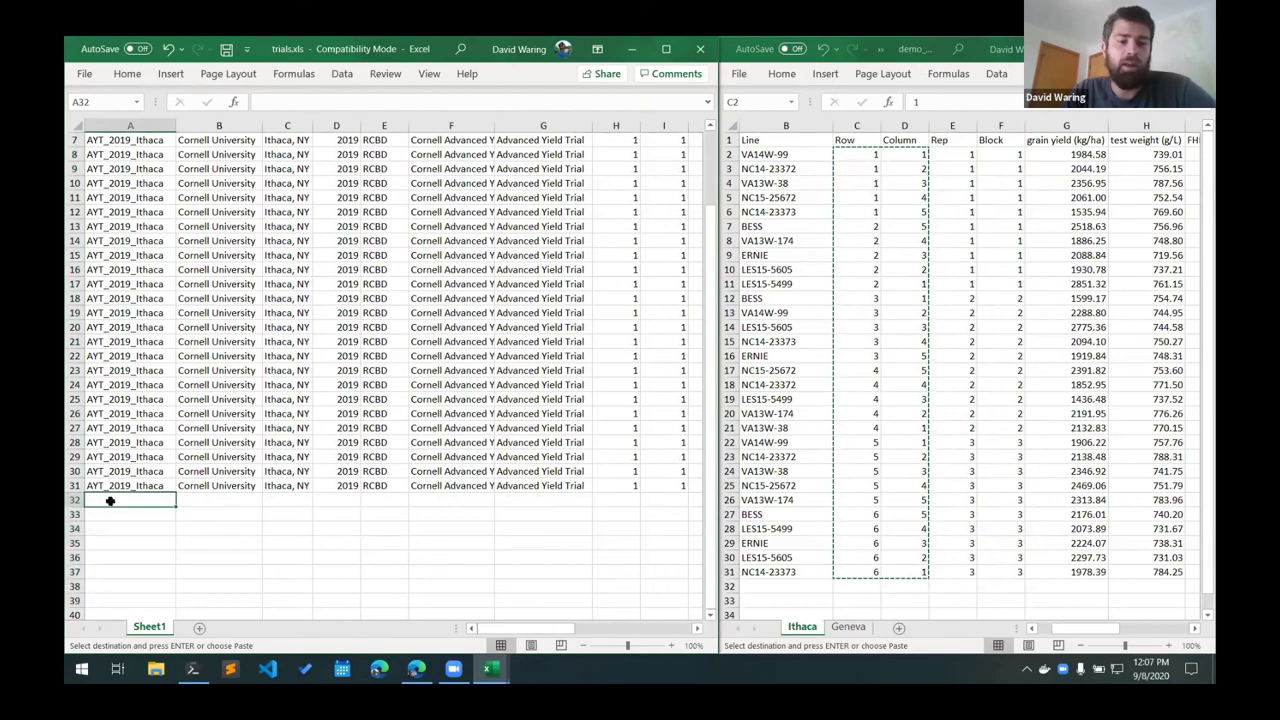
pyautogui.moveTo(185, 501); pyautogui.dragTo(694, 503)
pyautogui.scroll(-4, 452, 496)
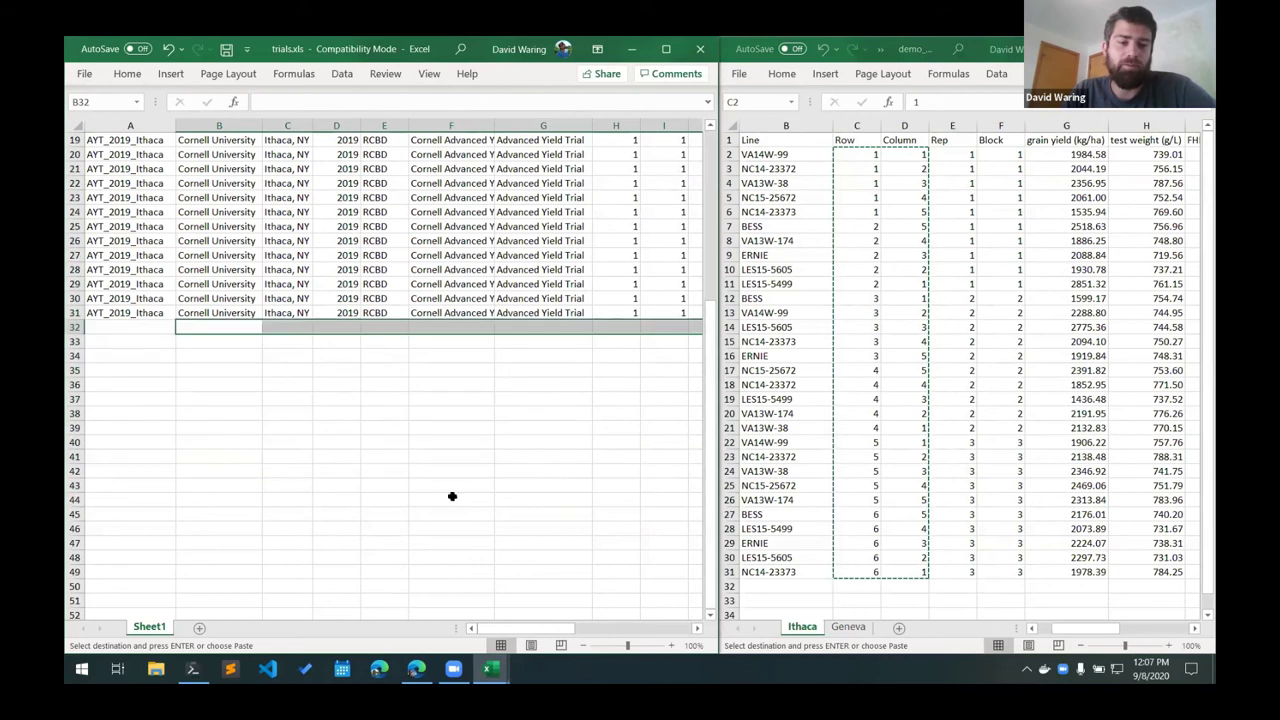
pyautogui.press('Right')
pyautogui.press('Right')
pyautogui.press('Right')
pyautogui.press('Right')
pyautogui.press('Right')
pyautogui.press('Right')
pyautogui.press('Right')
pyautogui.press('Right')
pyautogui.press('Right')
pyautogui.press('Right')
pyautogui.press('Right')
pyautogui.press('Right')
pyautogui.press('Right')
pyautogui.press('Right')
pyautogui.press('Right')
pyautogui.press('Right')
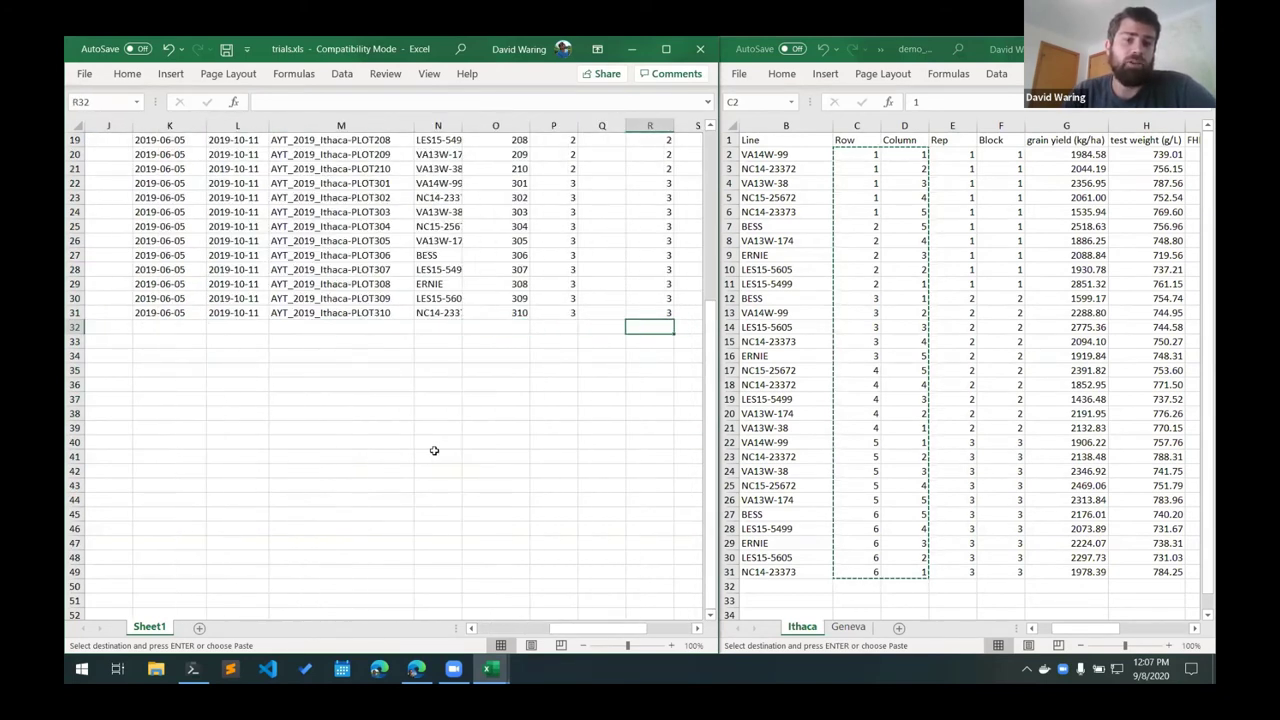
pyautogui.press('Left')
pyautogui.press('Left')
pyautogui.press('Left')
pyautogui.press('Left')
pyautogui.press('Left')
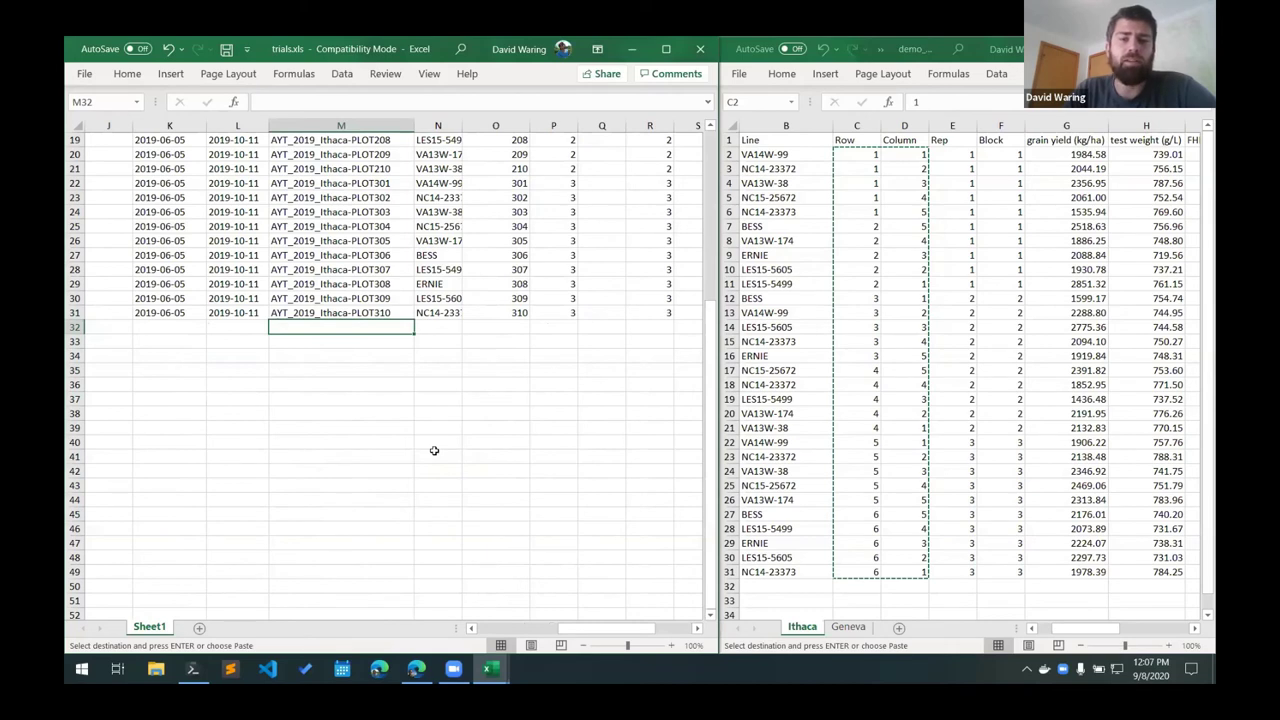
pyautogui.scroll(6, 494, 314)
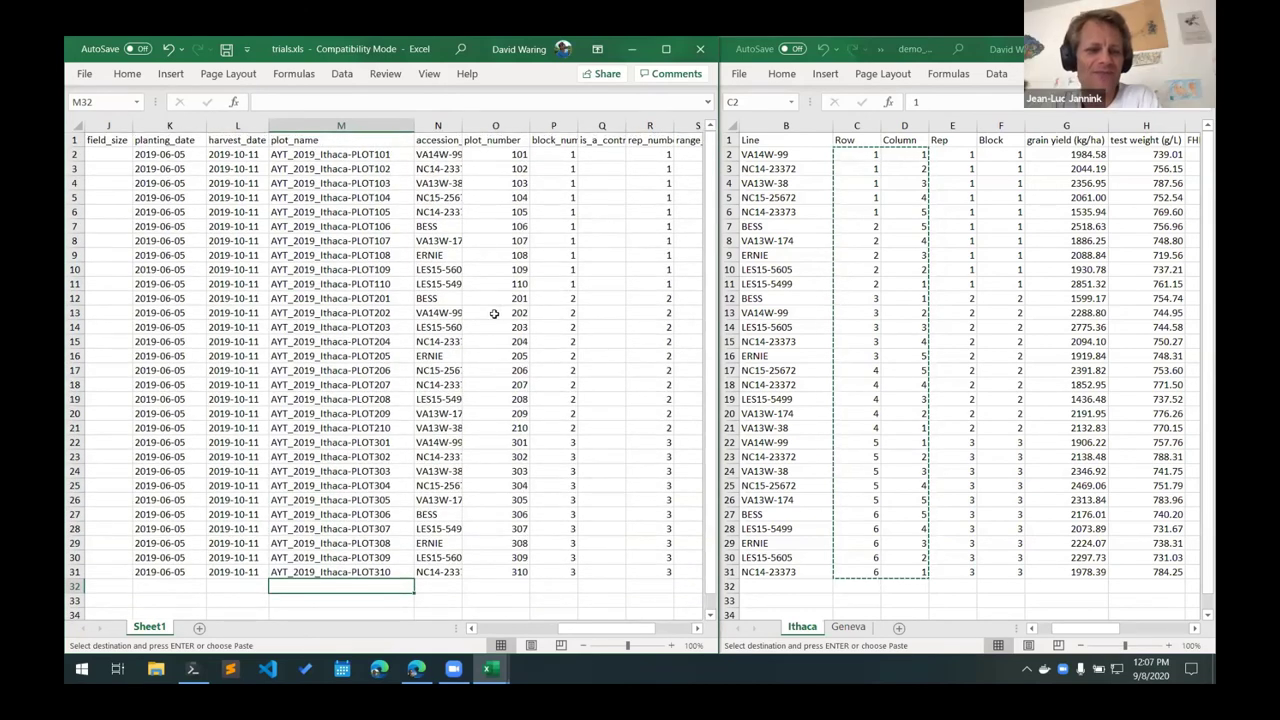
# - Turn on filtering and show only the BESS and ERNIE accession rows
pyautogui.click(601, 154)
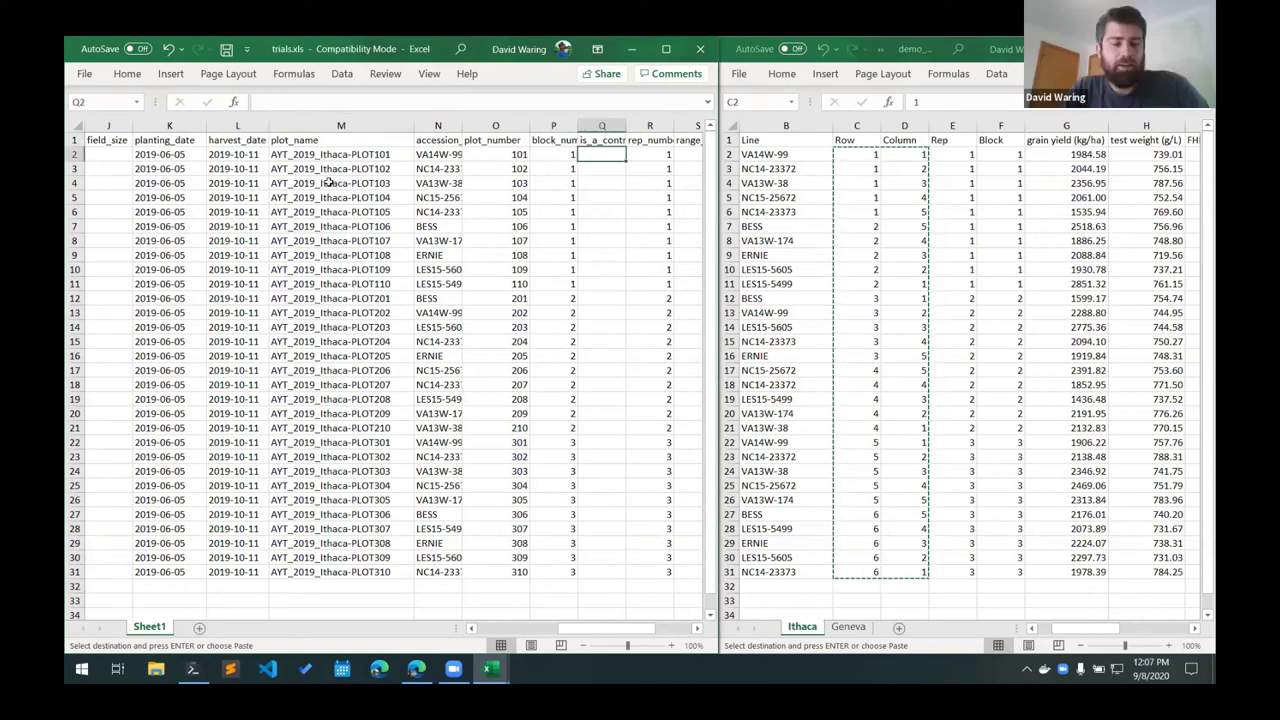
pyautogui.hotkey('ctrl', 'a')
pyautogui.click(342, 73)
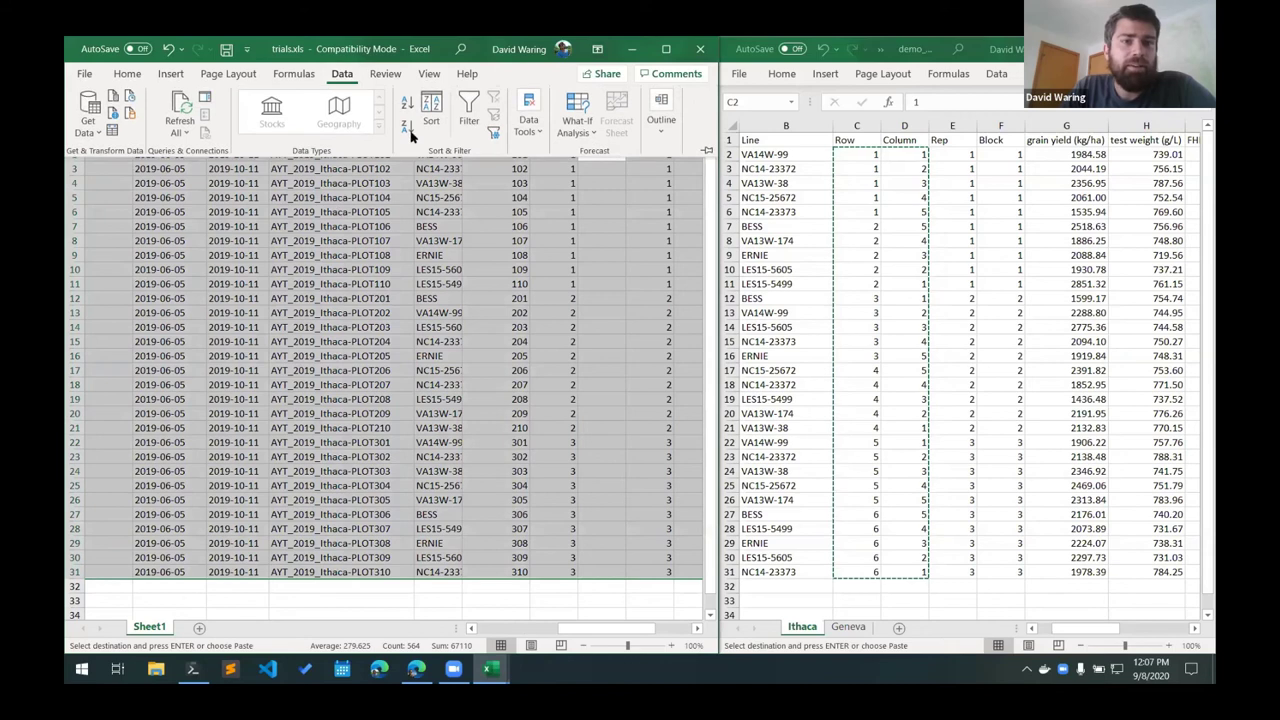
pyautogui.click(466, 108)
pyautogui.click(553, 269)
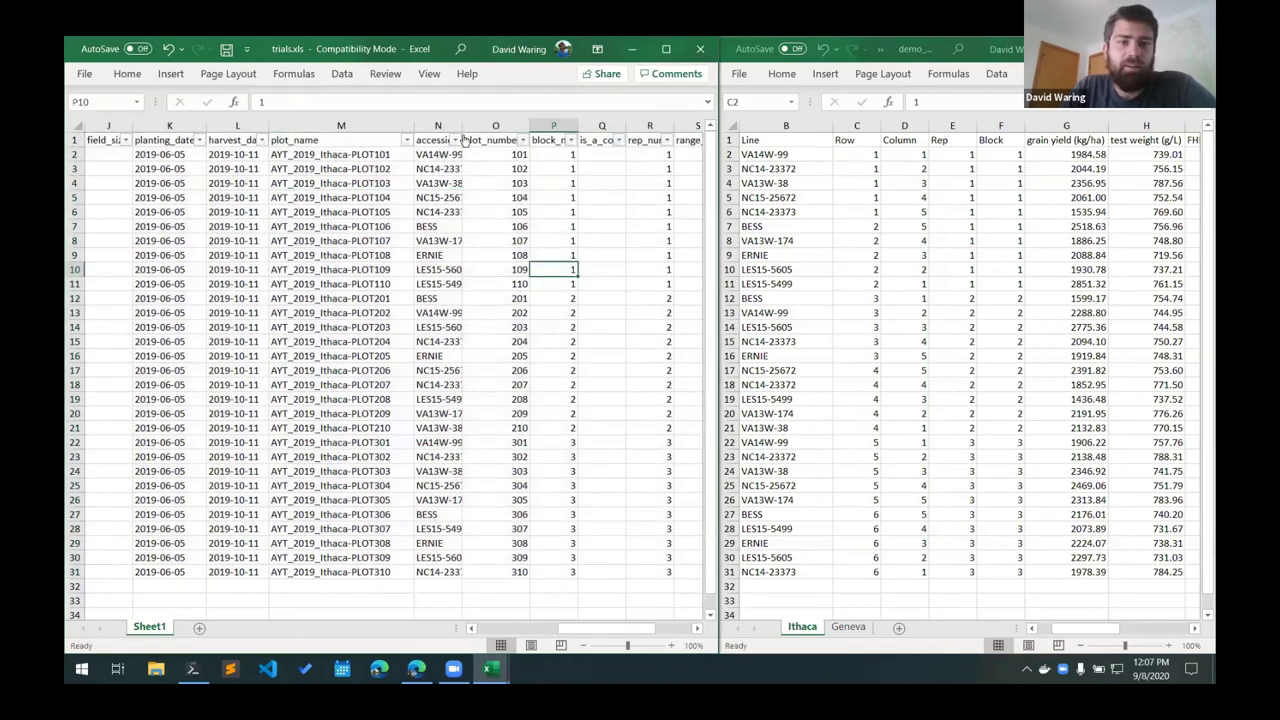
pyautogui.click(455, 140)
pyautogui.click(302, 316)
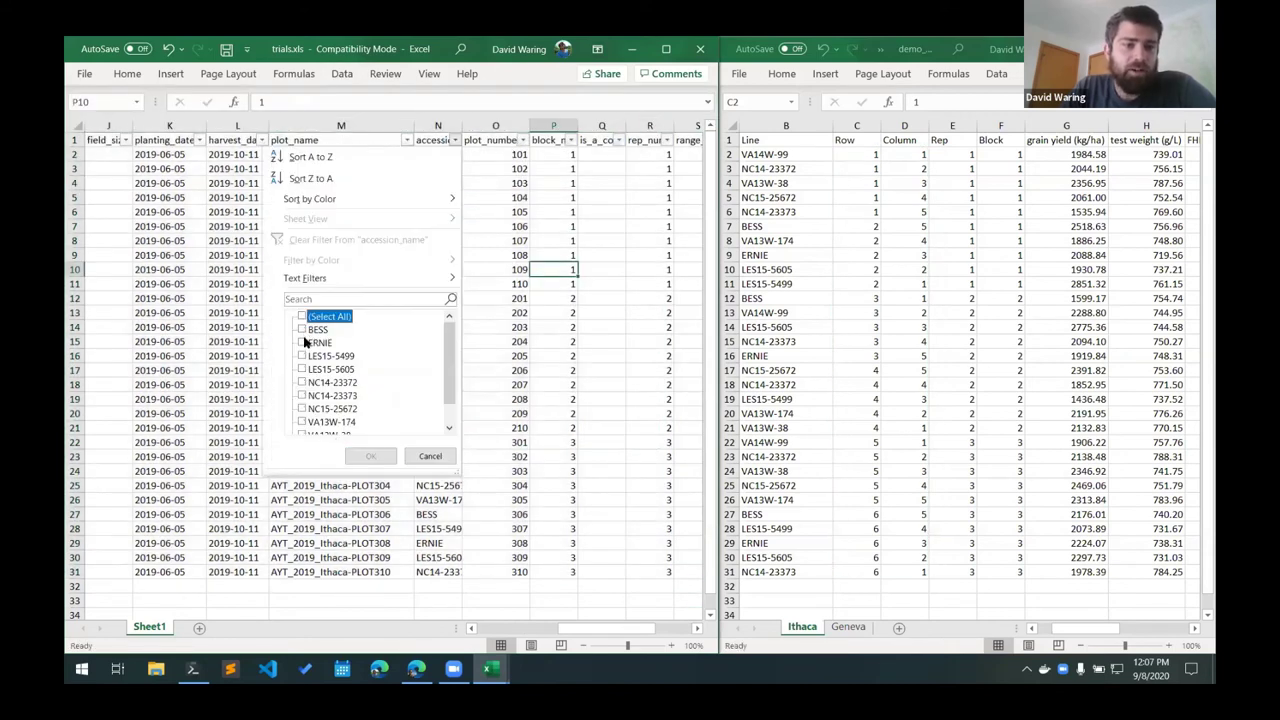
pyautogui.click(302, 329)
pyautogui.click(302, 342)
pyautogui.click(370, 456)
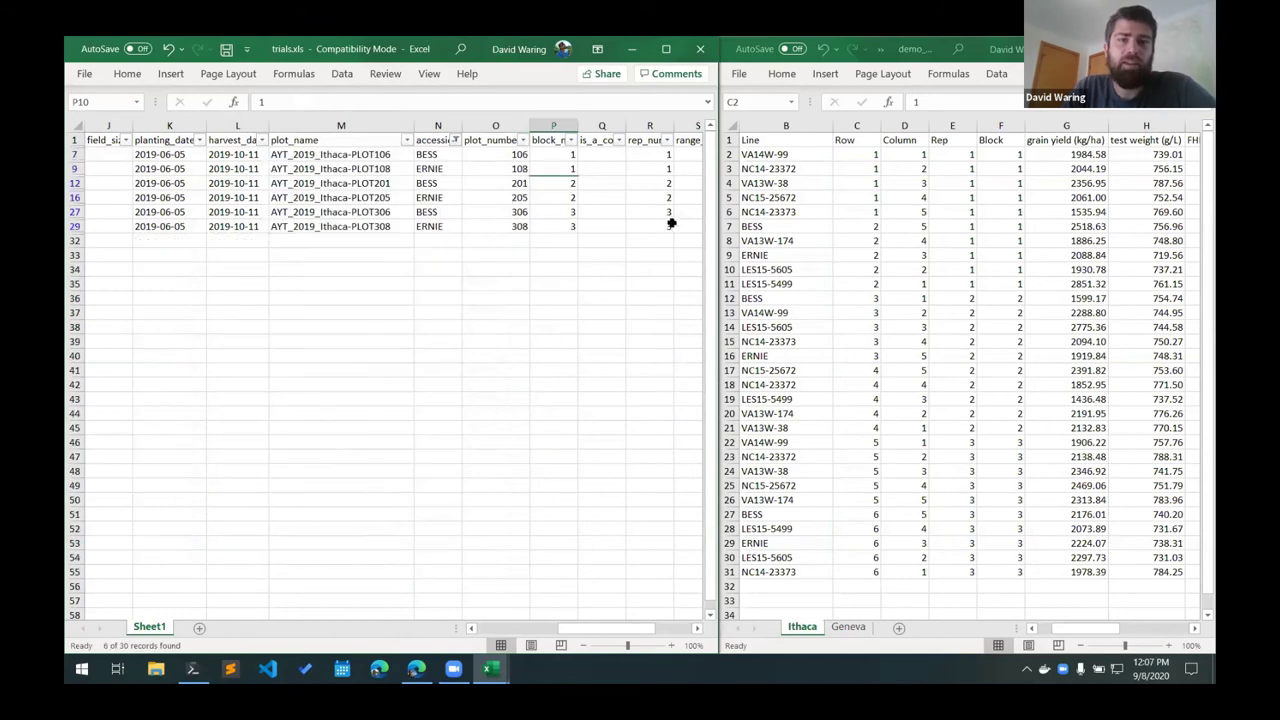
# - Enter 1 in is_a_control for each visible BESS and ERNIE plot
pyautogui.click(614, 154)
pyautogui.write('1')
pyautogui.press('Return')
pyautogui.write('1')
pyautogui.press('Return')
pyautogui.write('1')
pyautogui.press('Return')
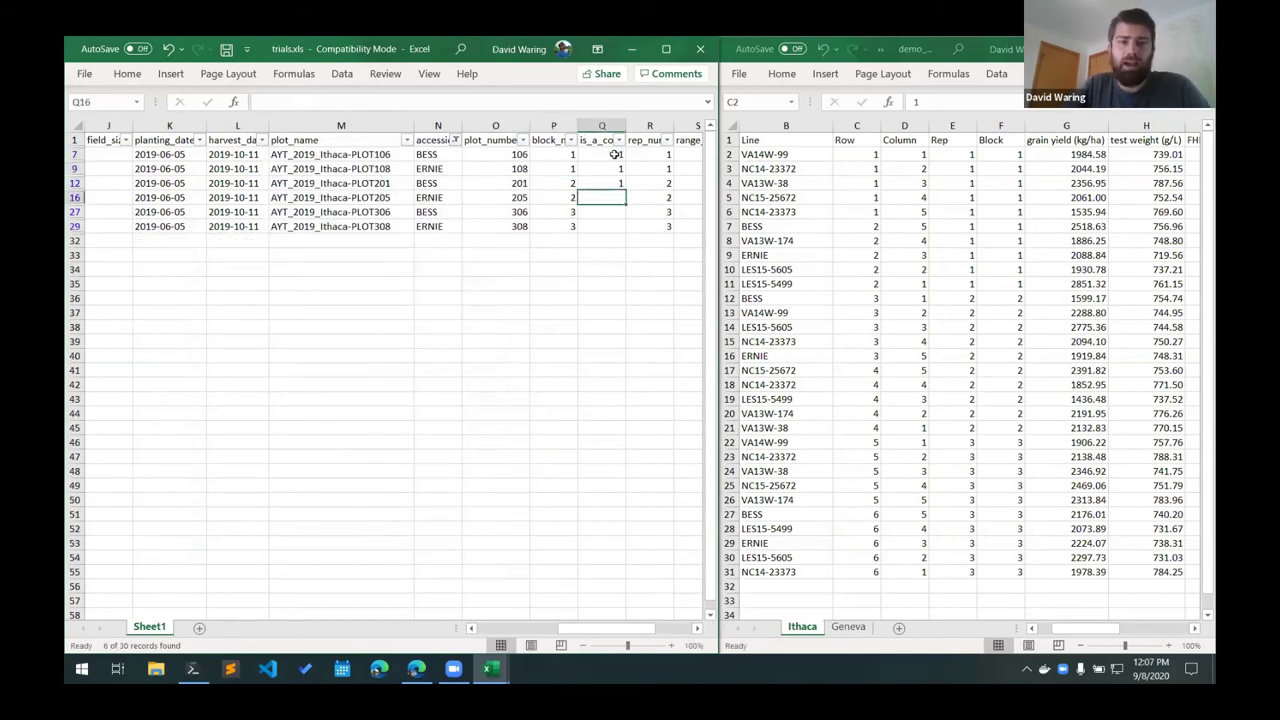
pyautogui.write('1')
pyautogui.press('Return')
pyautogui.write('1')
pyautogui.press('Return')
pyautogui.write('1')
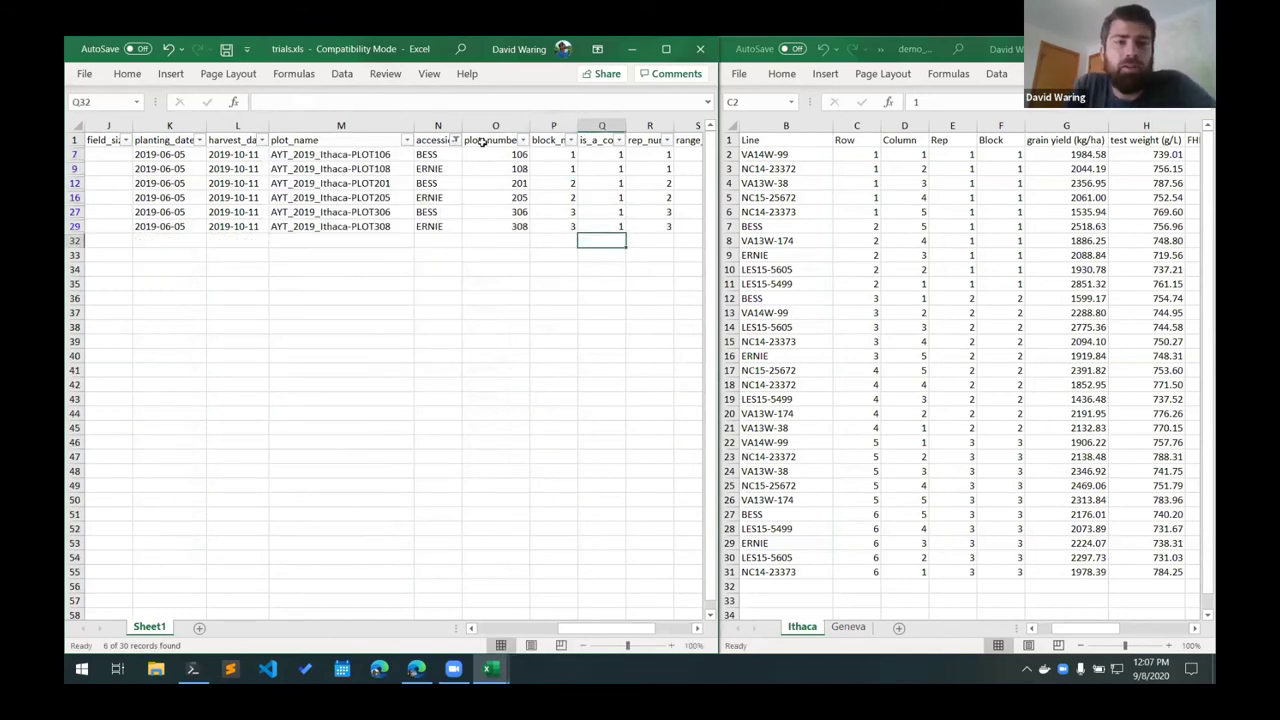
# - Clear the accession_name filter so all 30 plot rows show again
pyautogui.click(455, 140)
pyautogui.click(301, 317)
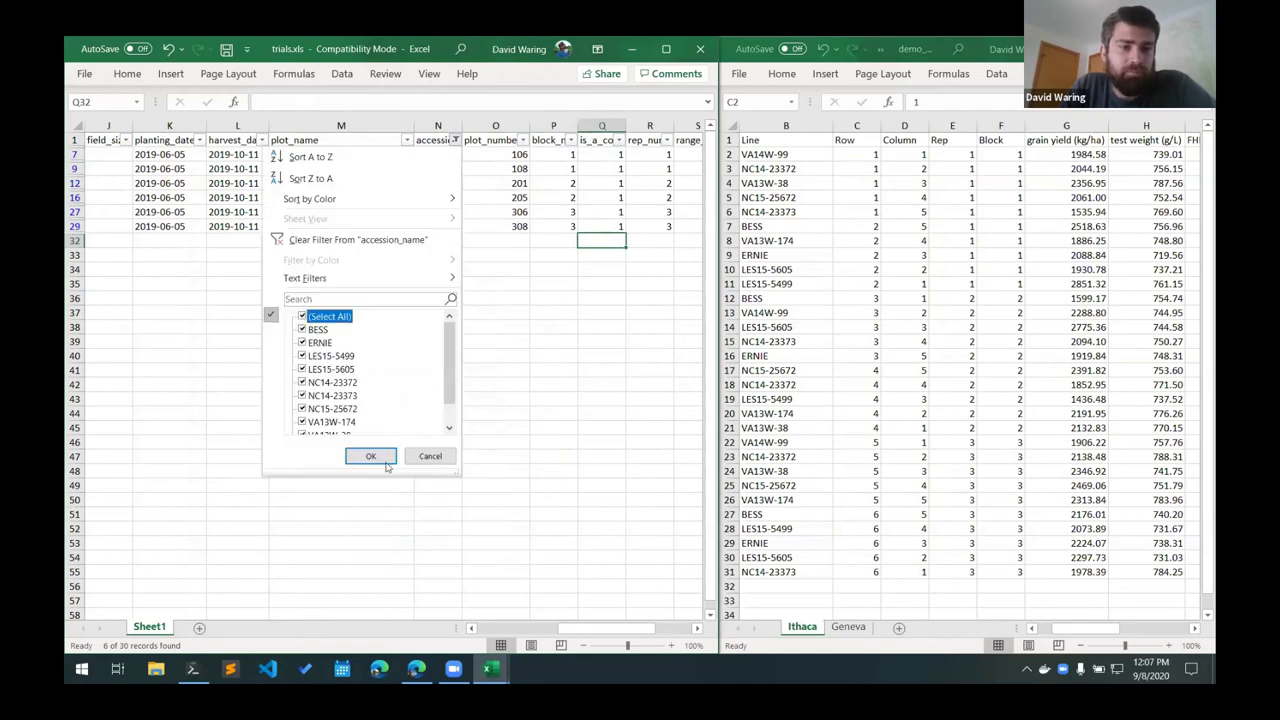
pyautogui.click(380, 456)
pyautogui.click(617, 158)
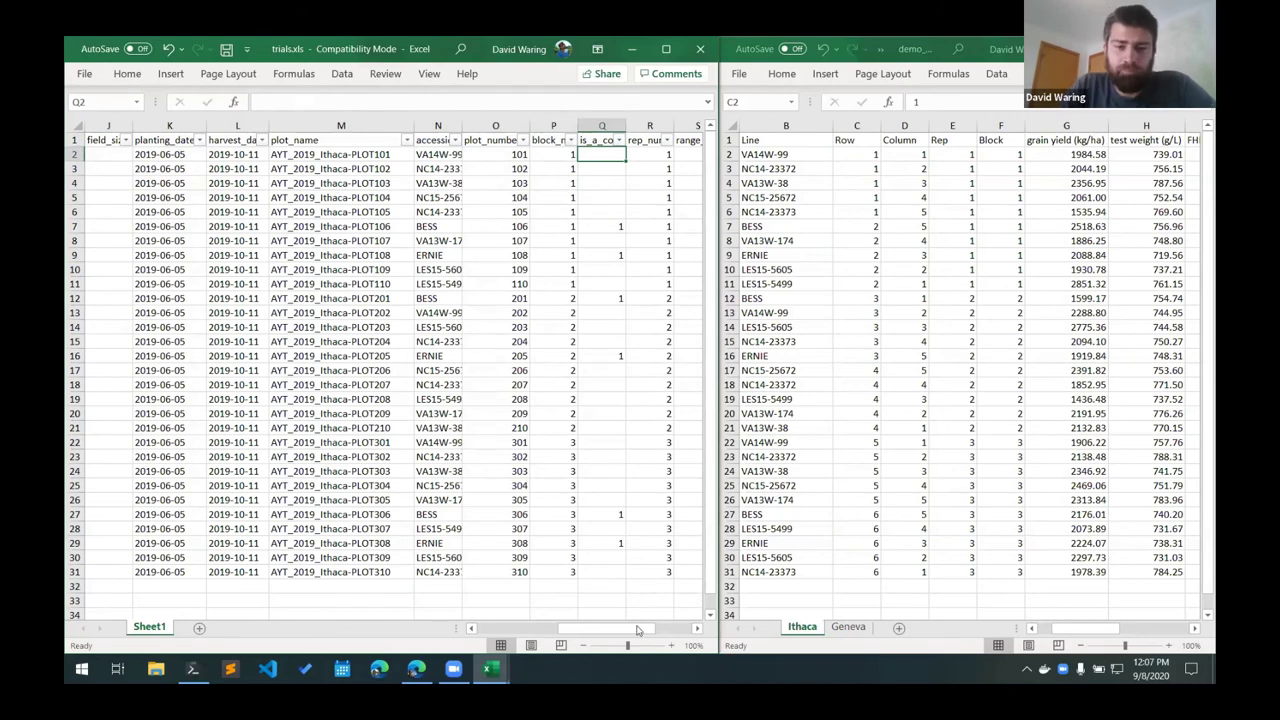
pyautogui.moveTo(626, 628); pyautogui.dragTo(588, 628)
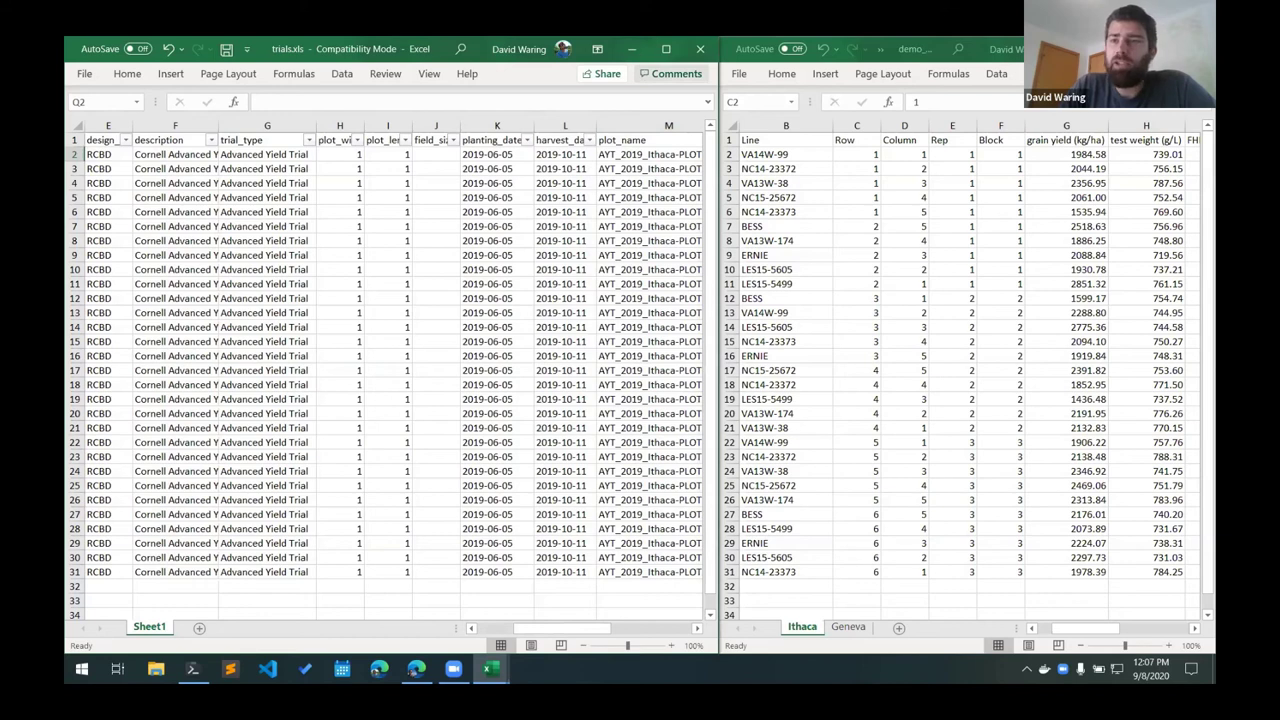
pyautogui.click(631, 48)
# - Jump to the notes' Trials section, download the Demo Trial Template, and open demo_trials.xls
pyautogui.click(841, 320)
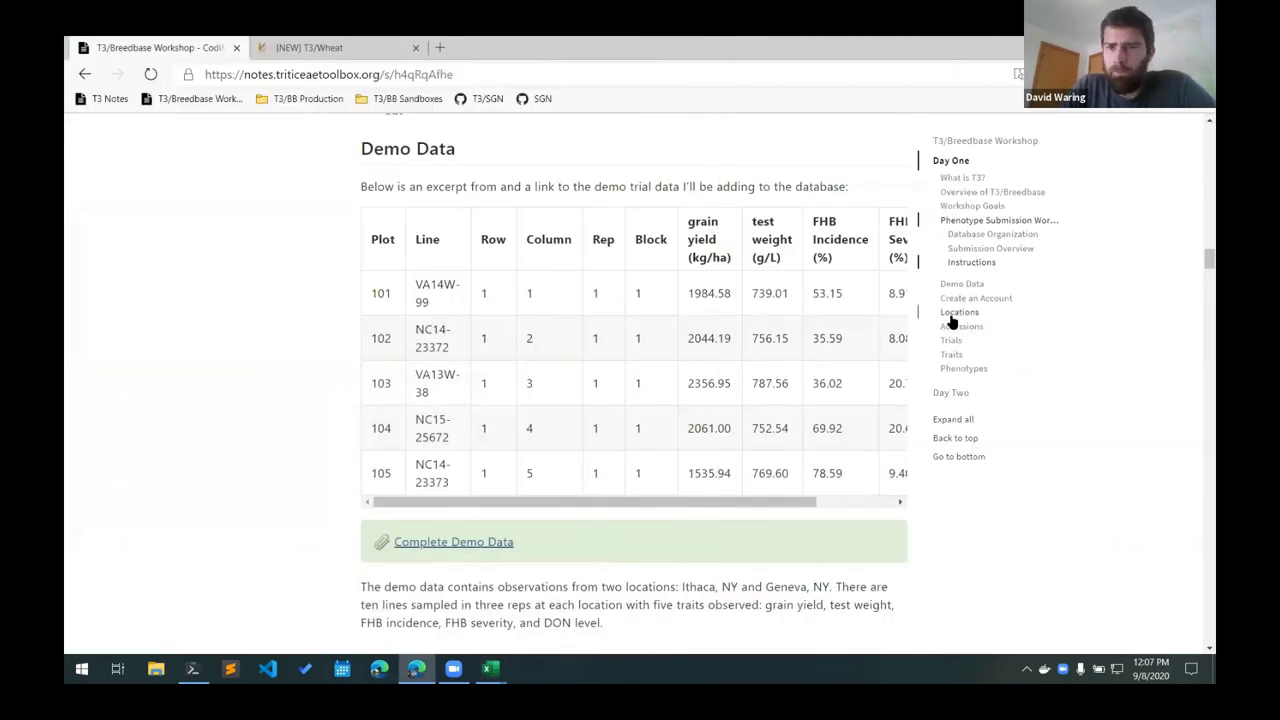
pyautogui.click(951, 354)
pyautogui.scroll(-15, 557, 344)
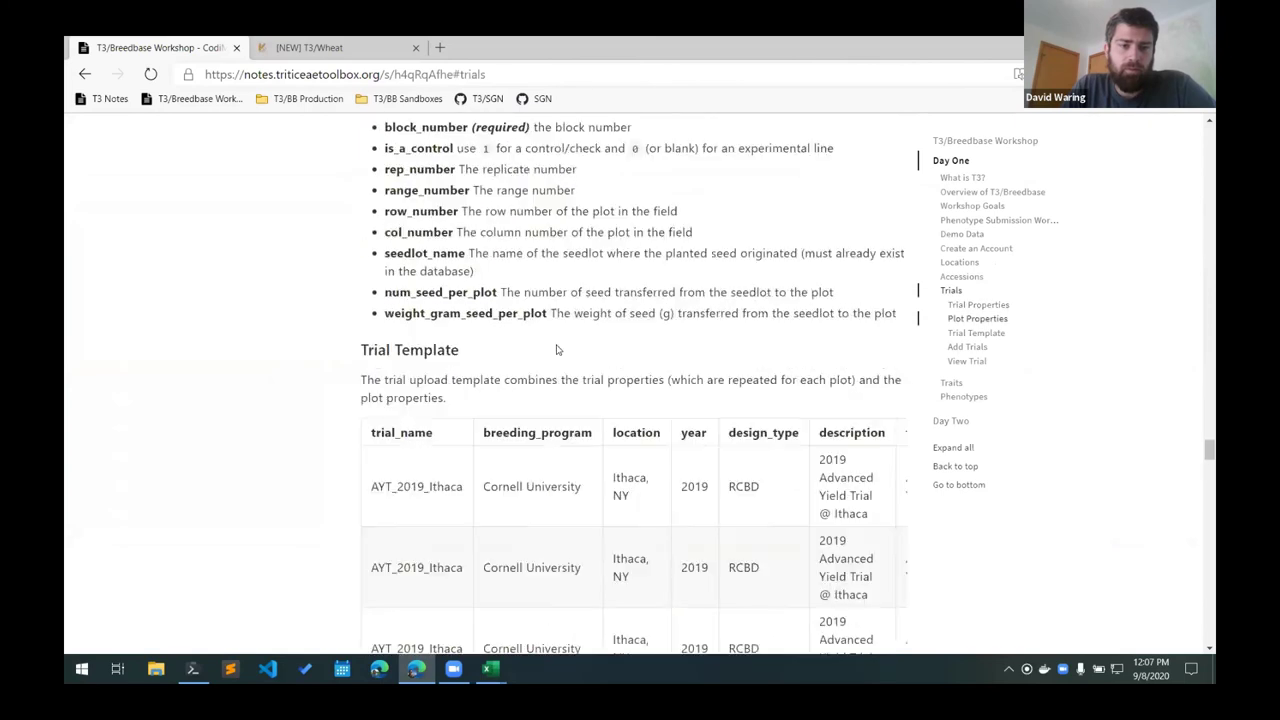
pyautogui.scroll(-5, 557, 349)
pyautogui.click(483, 424)
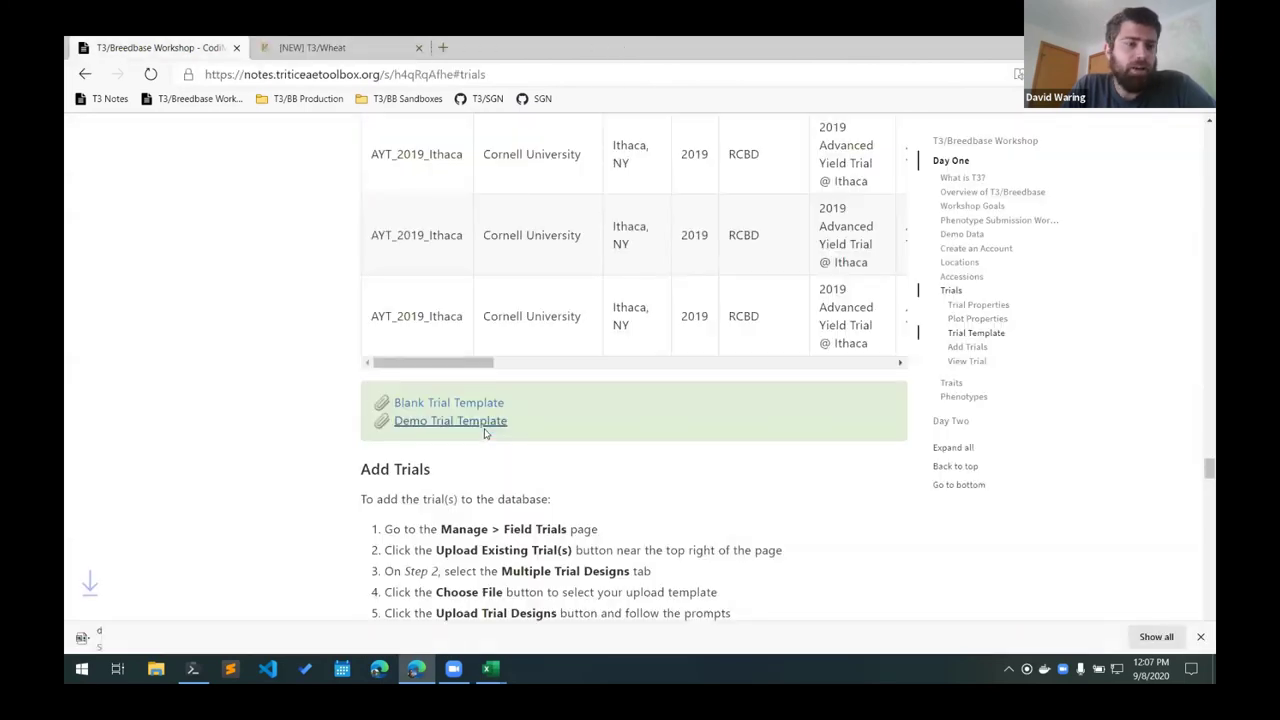
pyautogui.click(125, 636)
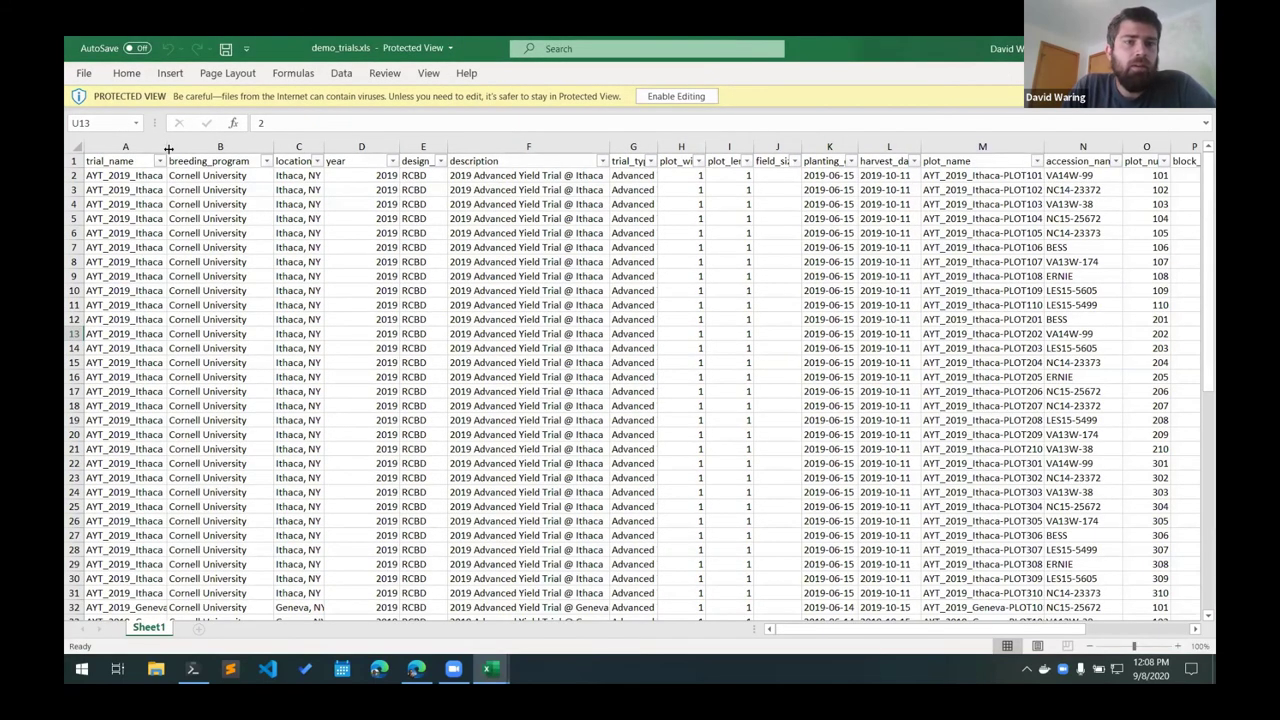
# - Autofit column A to the full trial names and select the Geneva rows from row 32
pyautogui.click(205, 319)
pyautogui.doubleClick(167, 147)
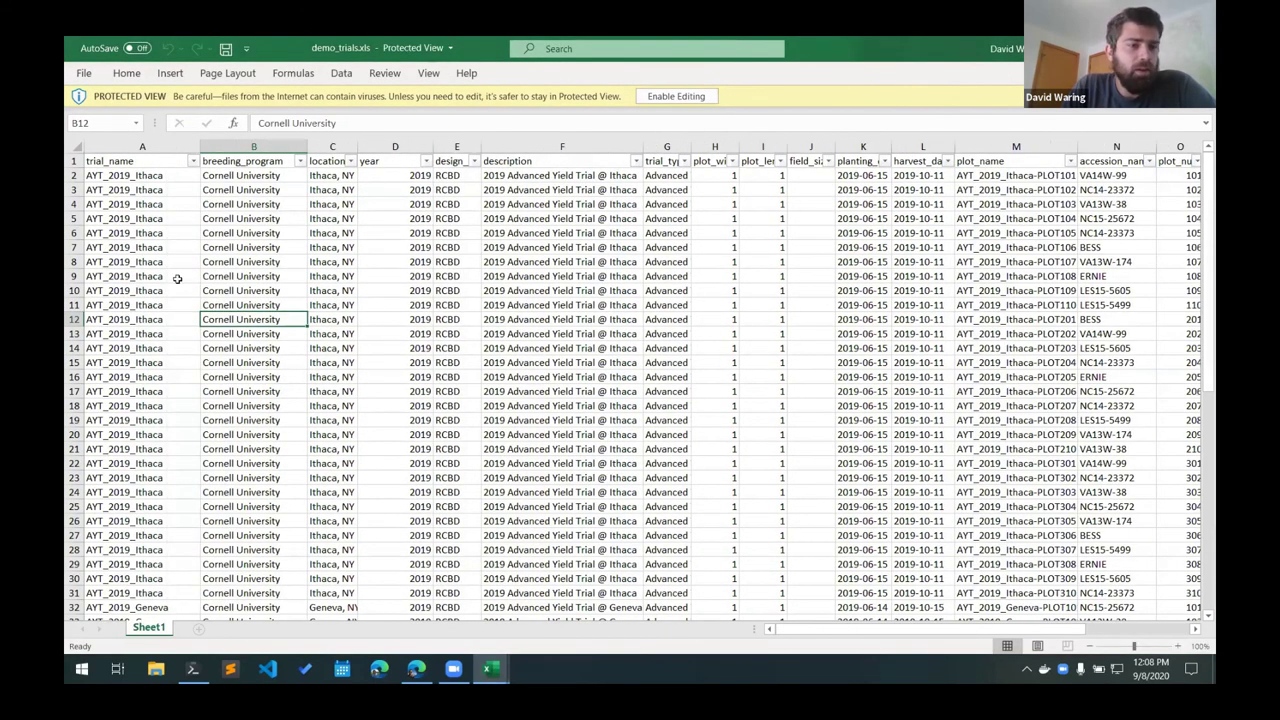
pyautogui.scroll(-1, 177, 279)
pyautogui.scroll(1, 177, 279)
pyautogui.moveTo(150, 176); pyautogui.dragTo(141, 592)
pyautogui.scroll(-4, 145, 500)
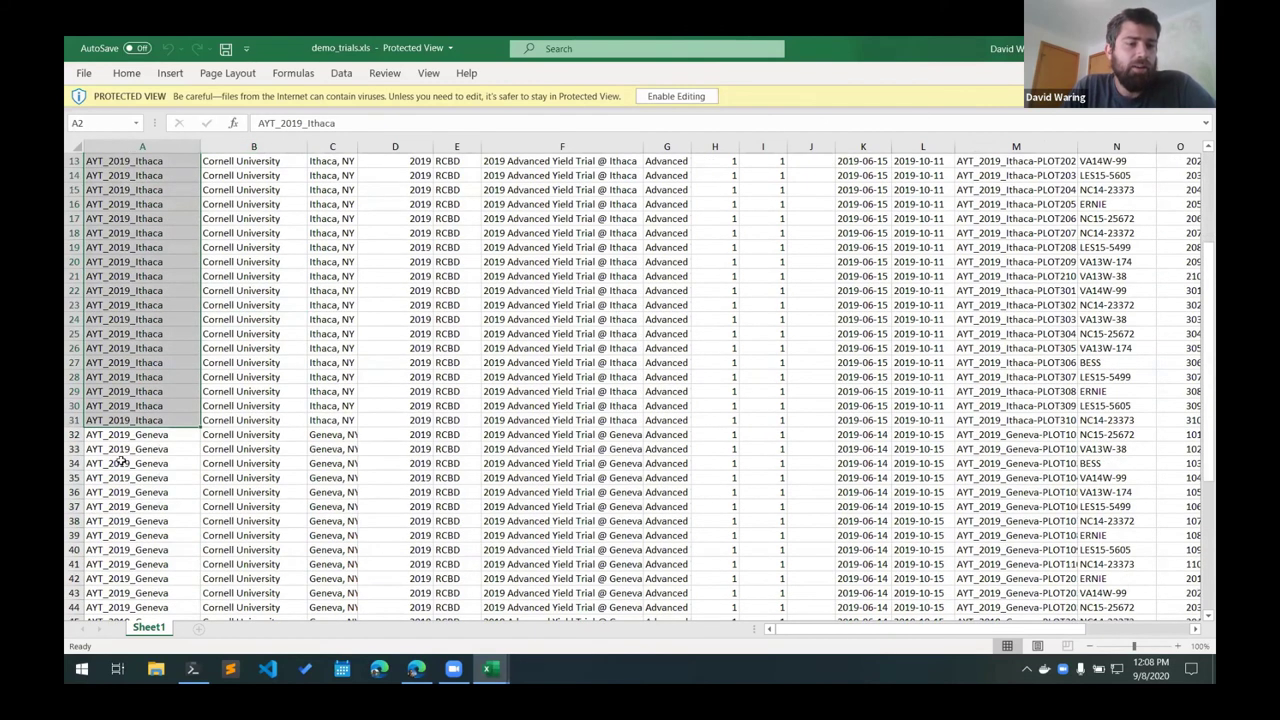
pyautogui.moveTo(74, 434); pyautogui.dragTo(76, 620)
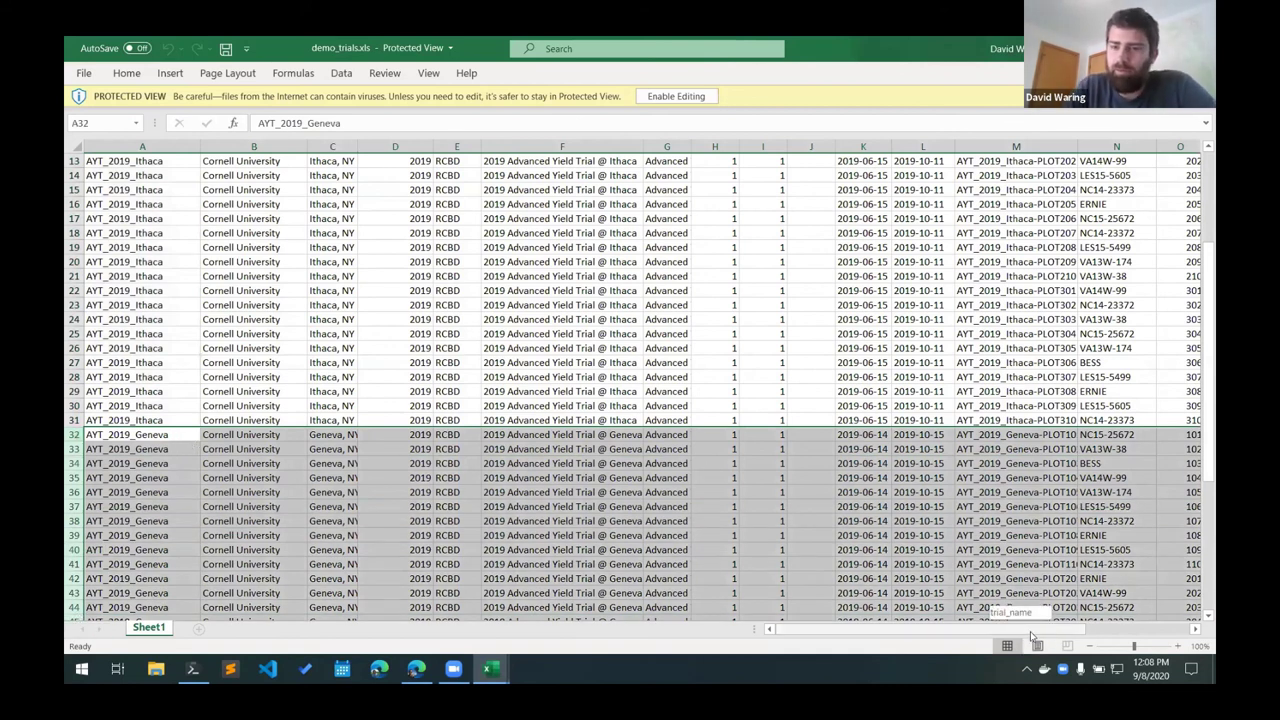
# - Widen column M and compare the plot-name formulas in M31 and M32
pyautogui.hscroll(4, 1033, 636)
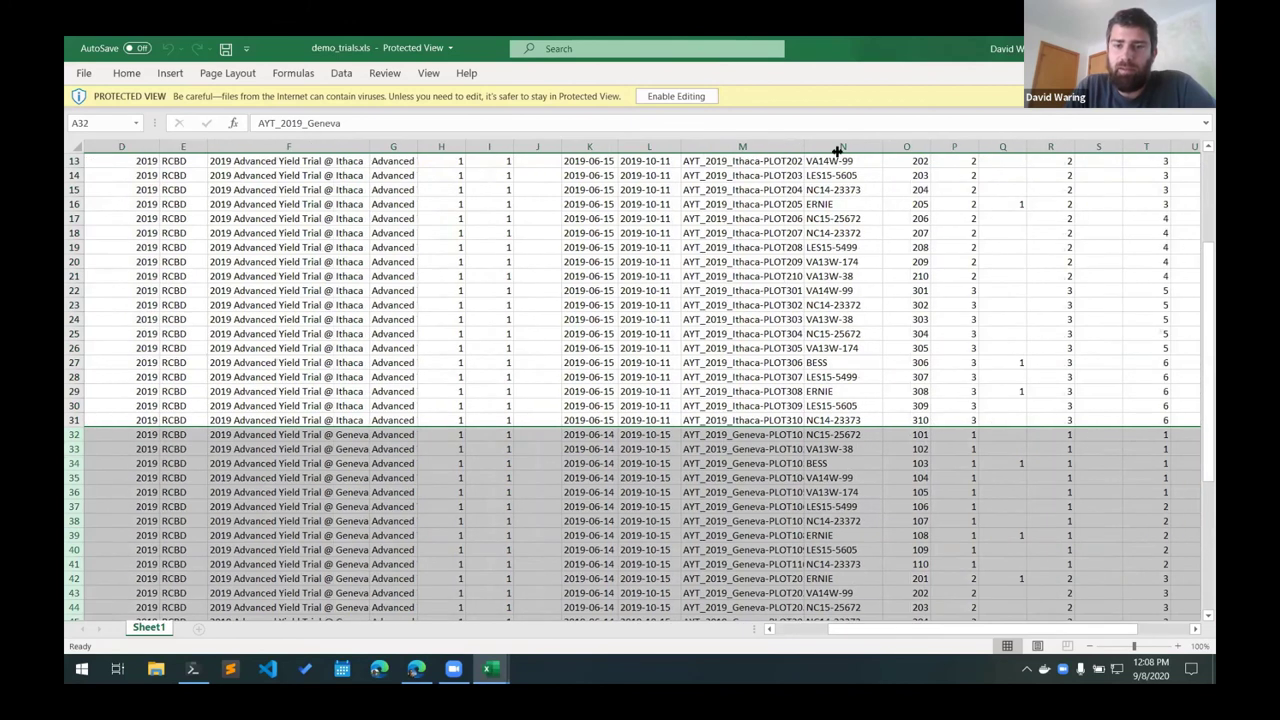
pyautogui.moveTo(837, 150); pyautogui.dragTo(859, 152)
pyautogui.click(765, 432)
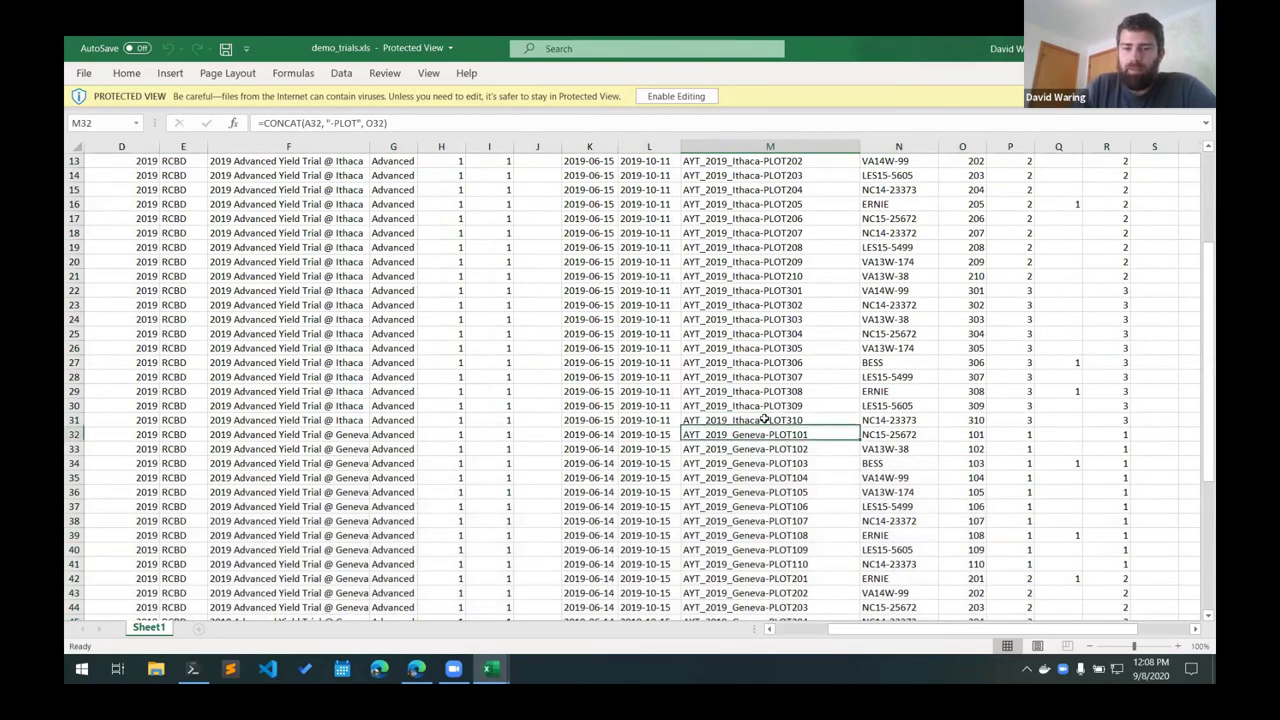
pyautogui.click(765, 420)
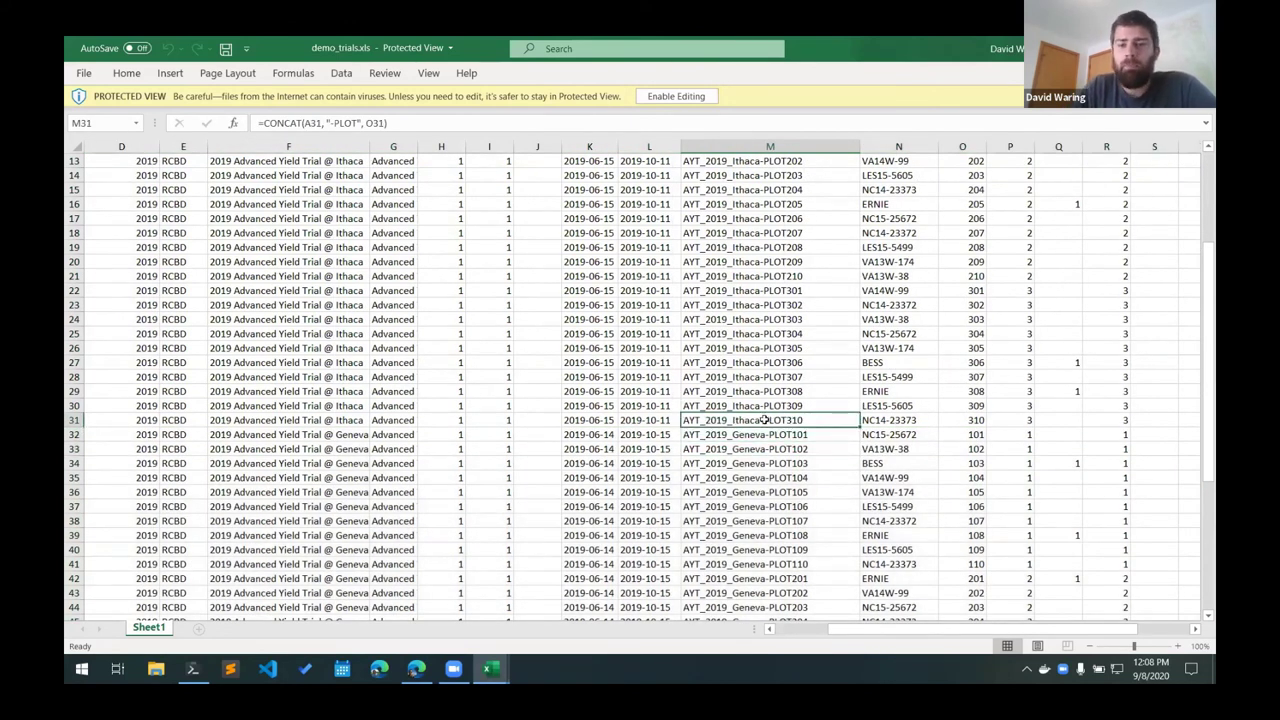
pyautogui.moveTo(765, 420); pyautogui.dragTo(765, 434)
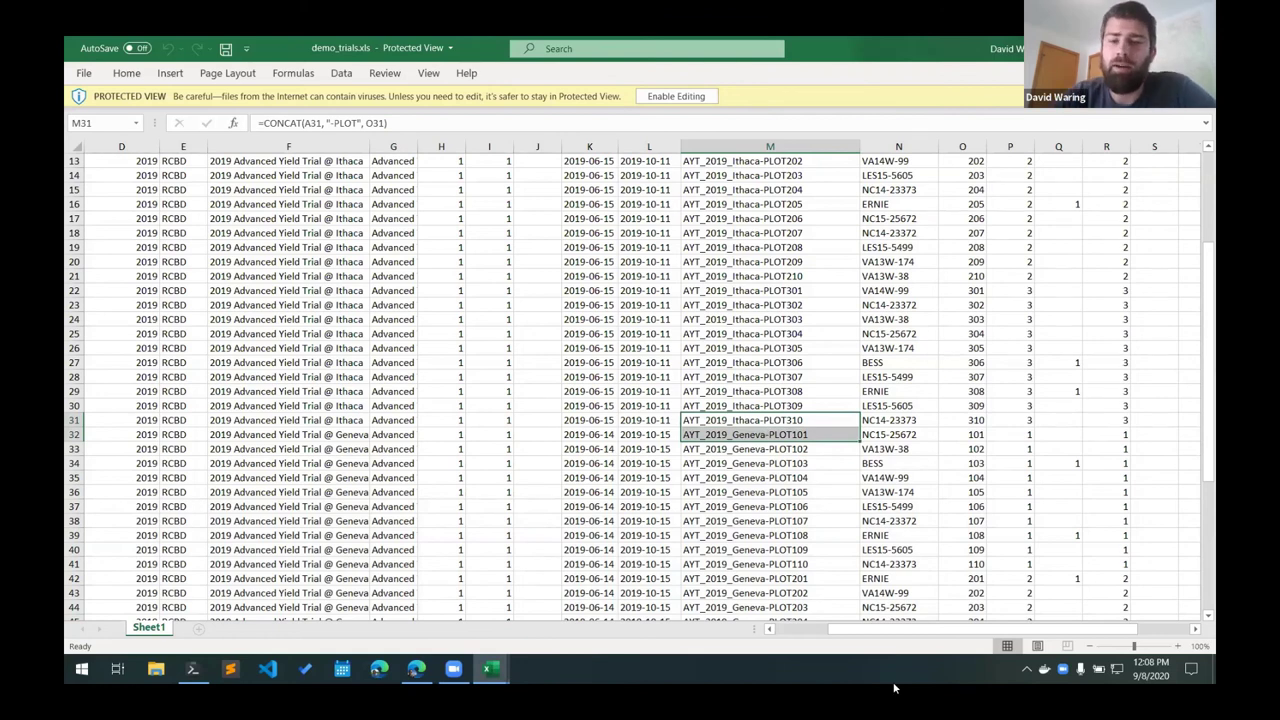
pyautogui.hscroll(-1, 760, 628)
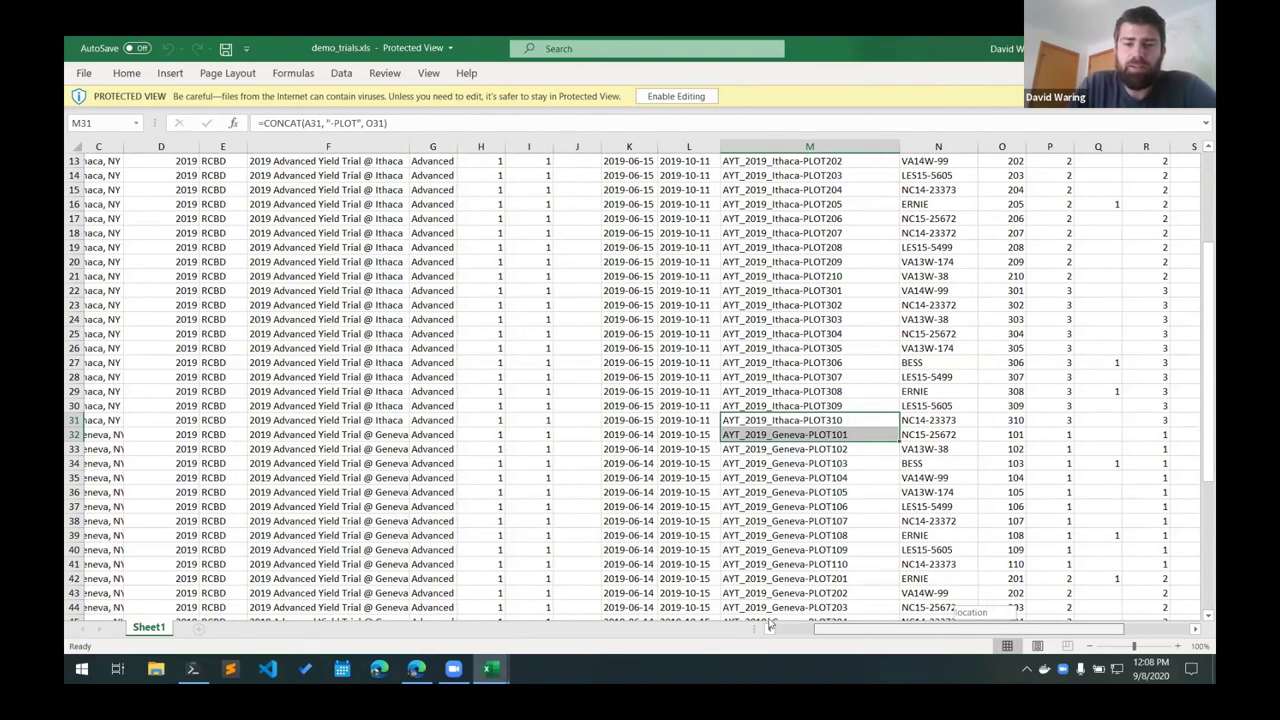
pyautogui.hscroll(-2, 754, 628)
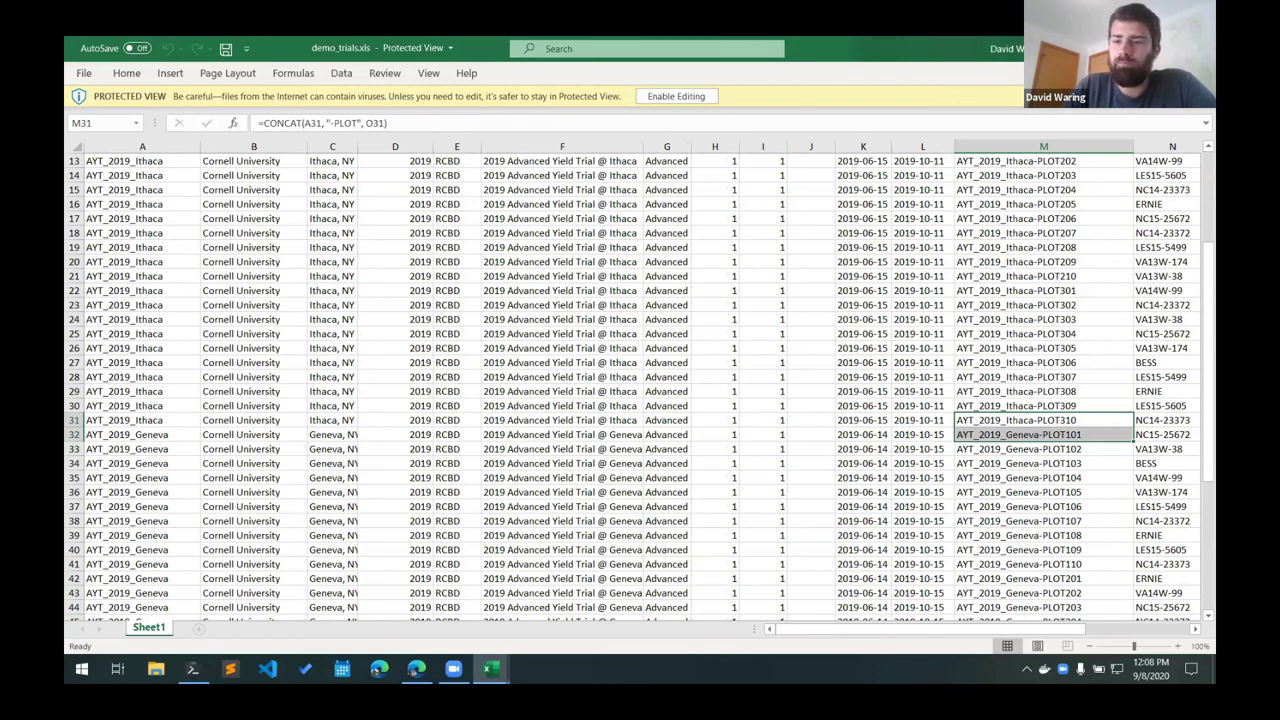
pyautogui.click(1101, 48)
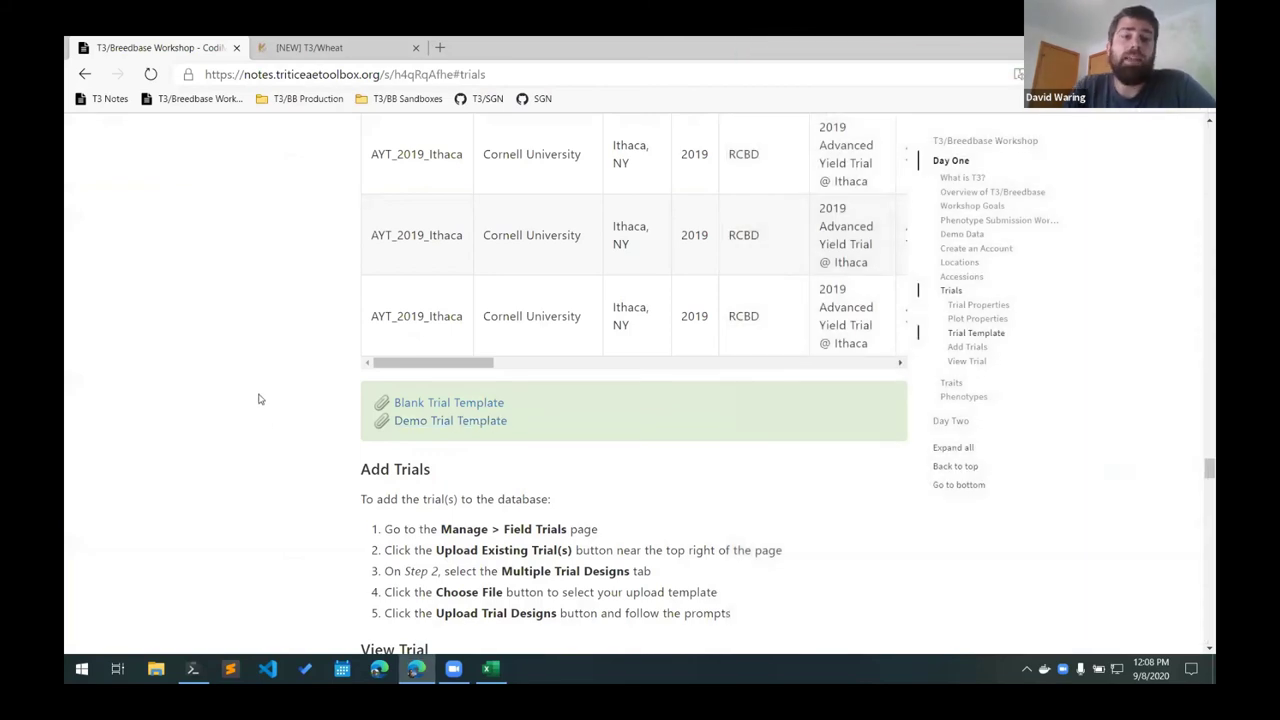
# - In the T3/Wheat tab, go to Manage > Field Trials and begin Upload Existing Trial(s)
pyautogui.click(340, 47)
pyautogui.moveTo(295, 156)
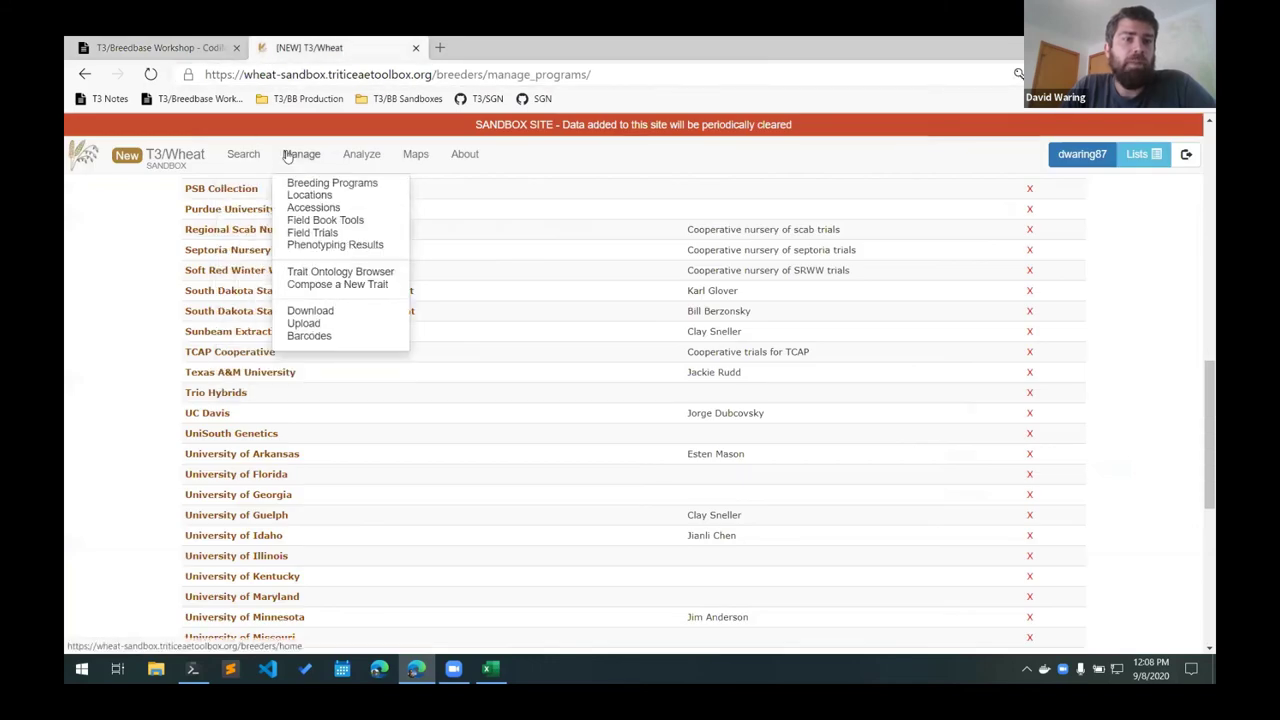
pyautogui.click(292, 233)
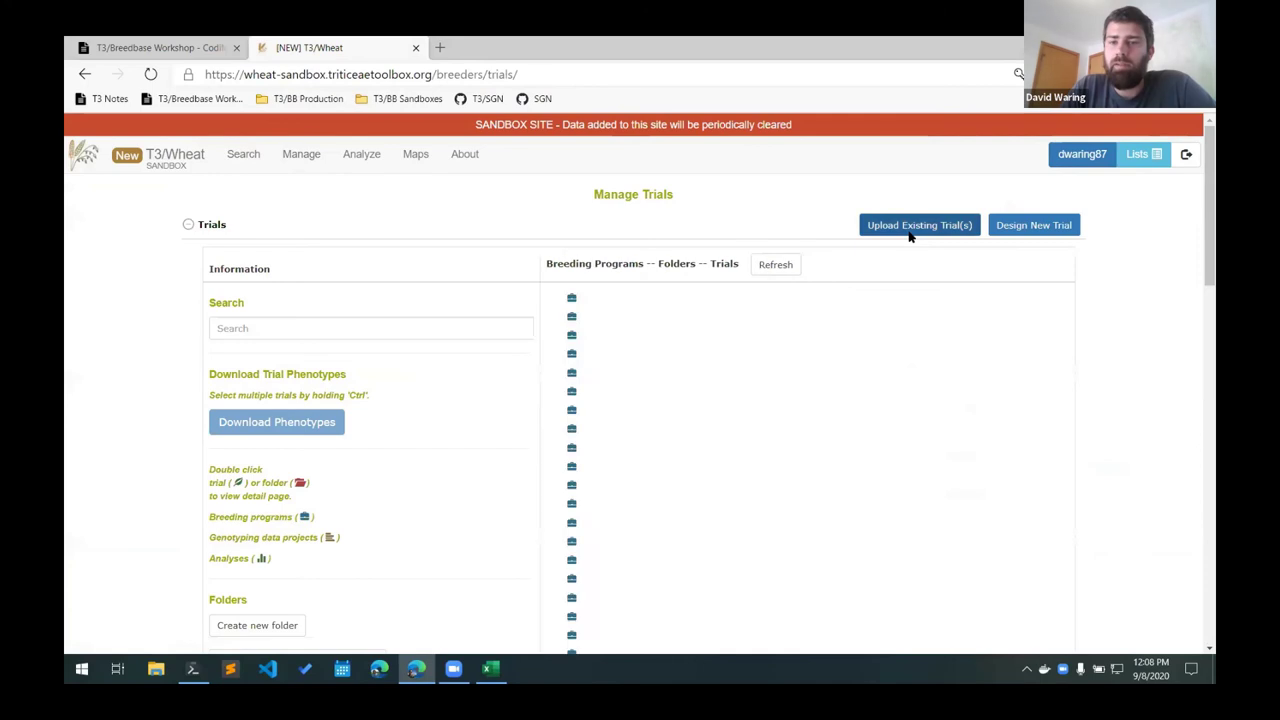
pyautogui.click(946, 230)
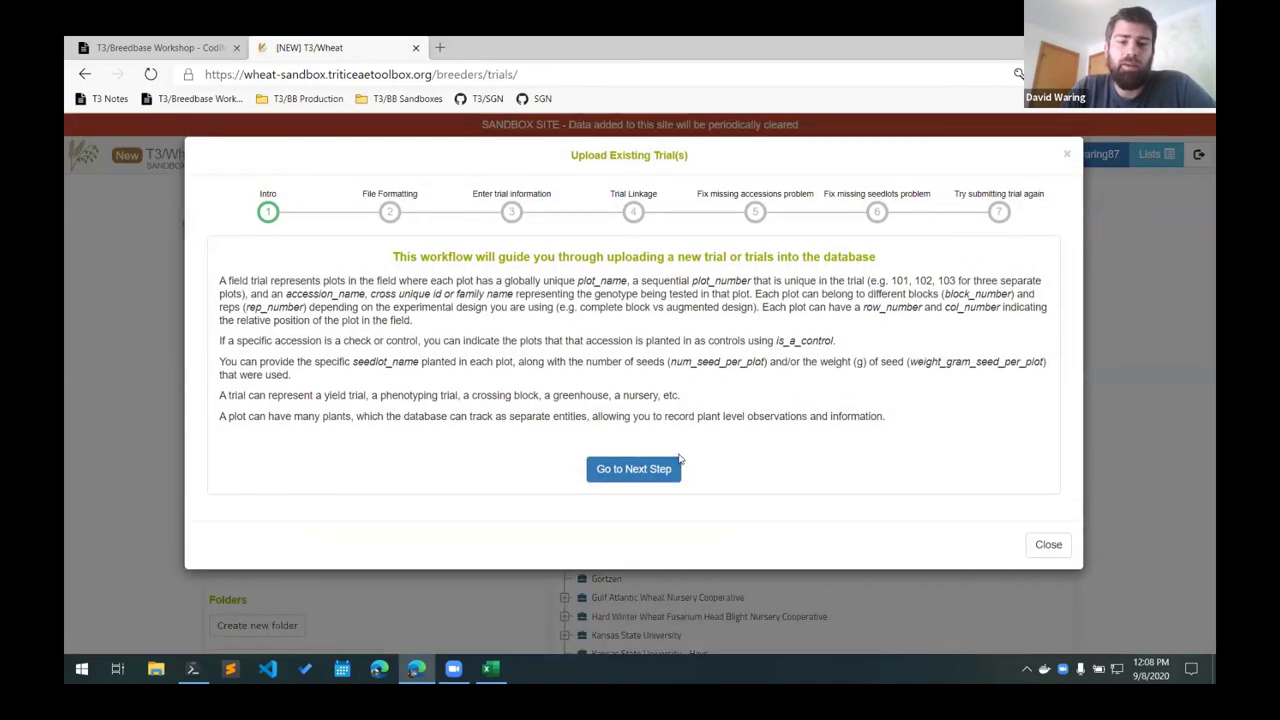
# - Upload demo_trials.xls in the Multiple Trial Designs format, then reload the trials page
pyautogui.click(664, 469)
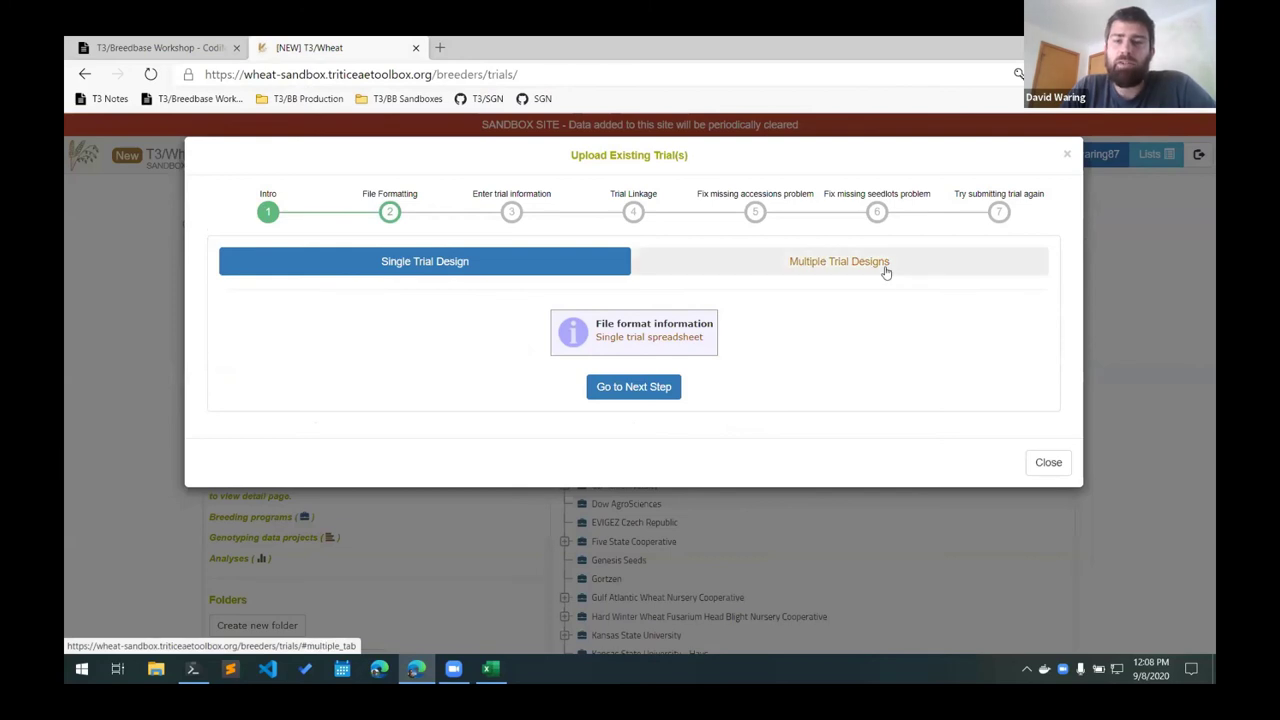
pyautogui.click(945, 268)
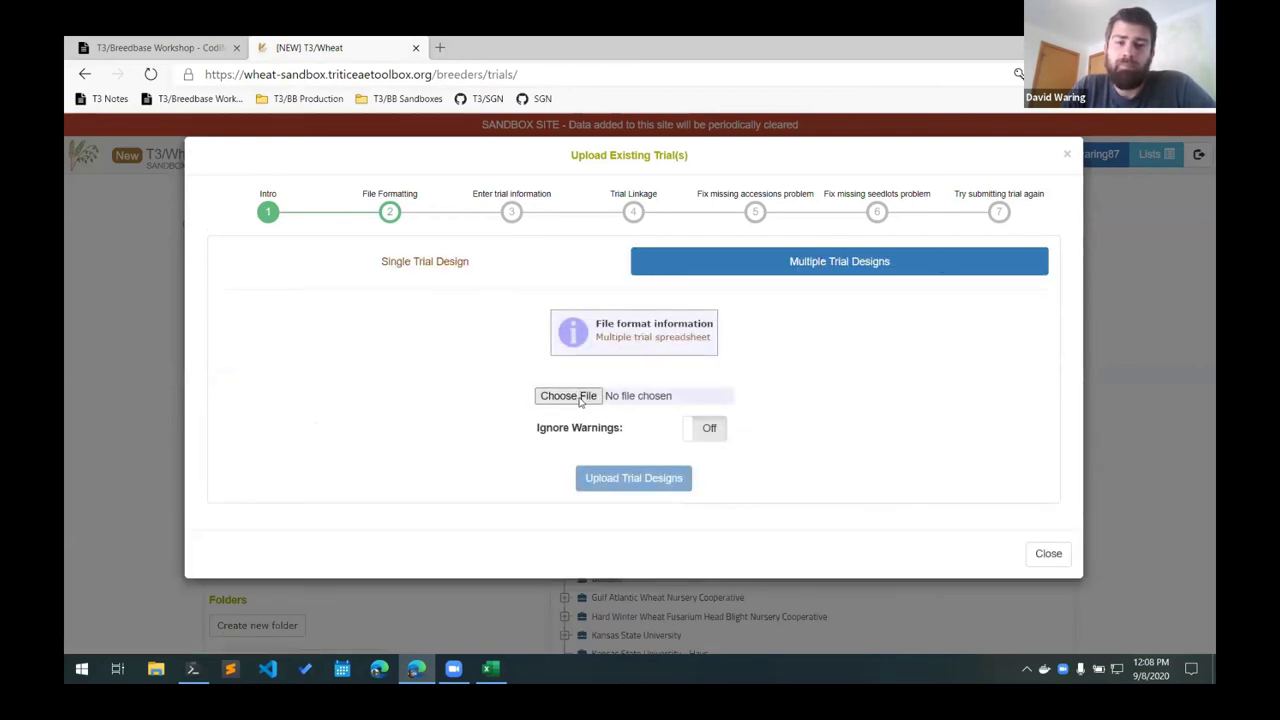
pyautogui.click(580, 396)
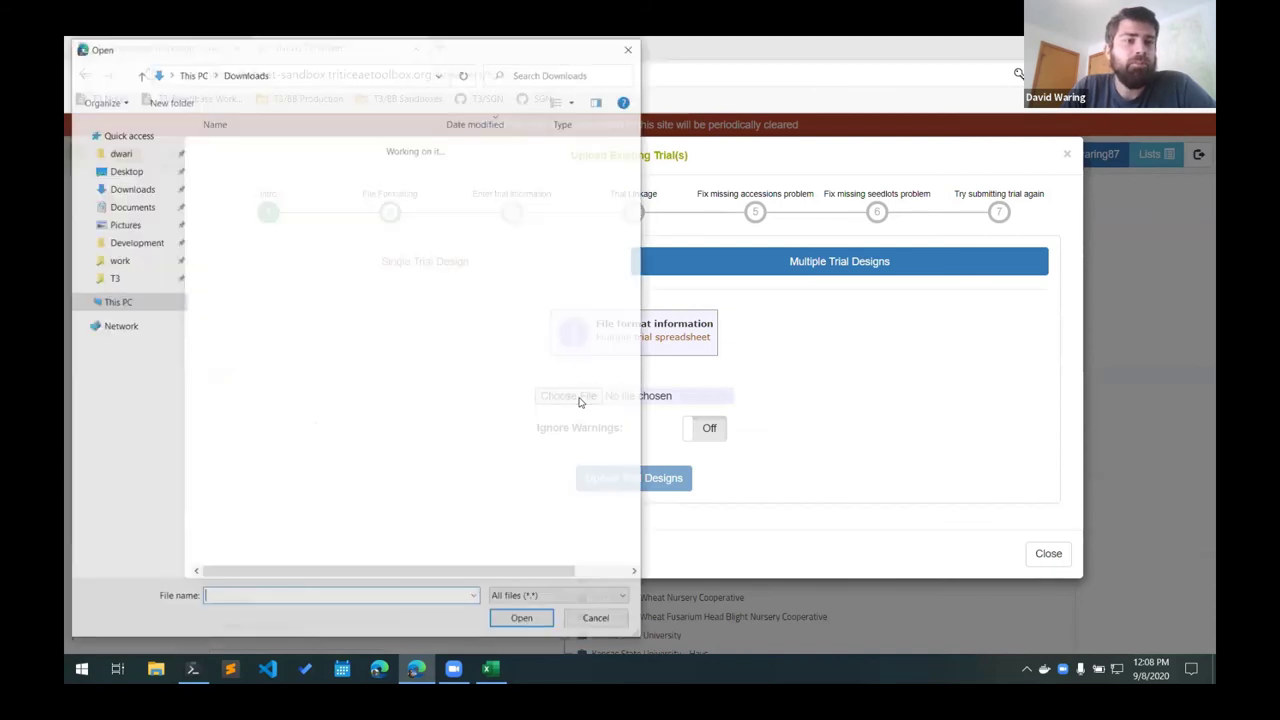
pyautogui.click(257, 166)
pyautogui.doubleClick(257, 166)
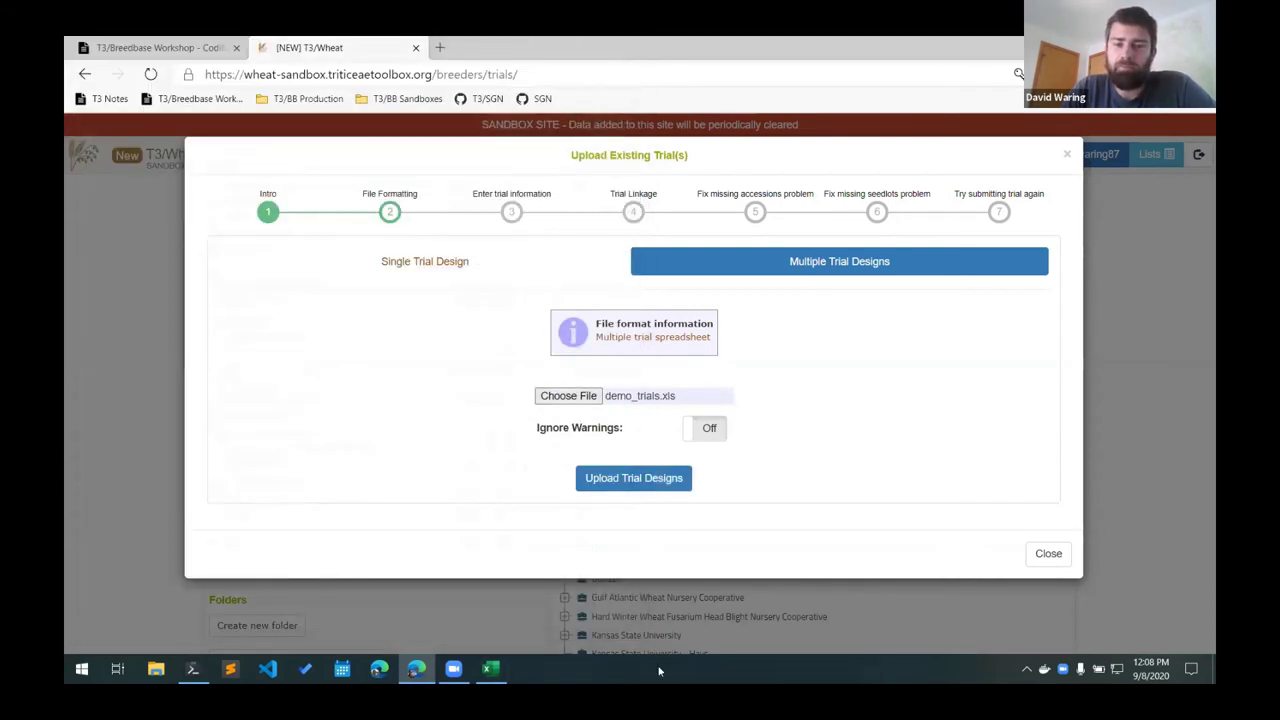
pyautogui.click(641, 479)
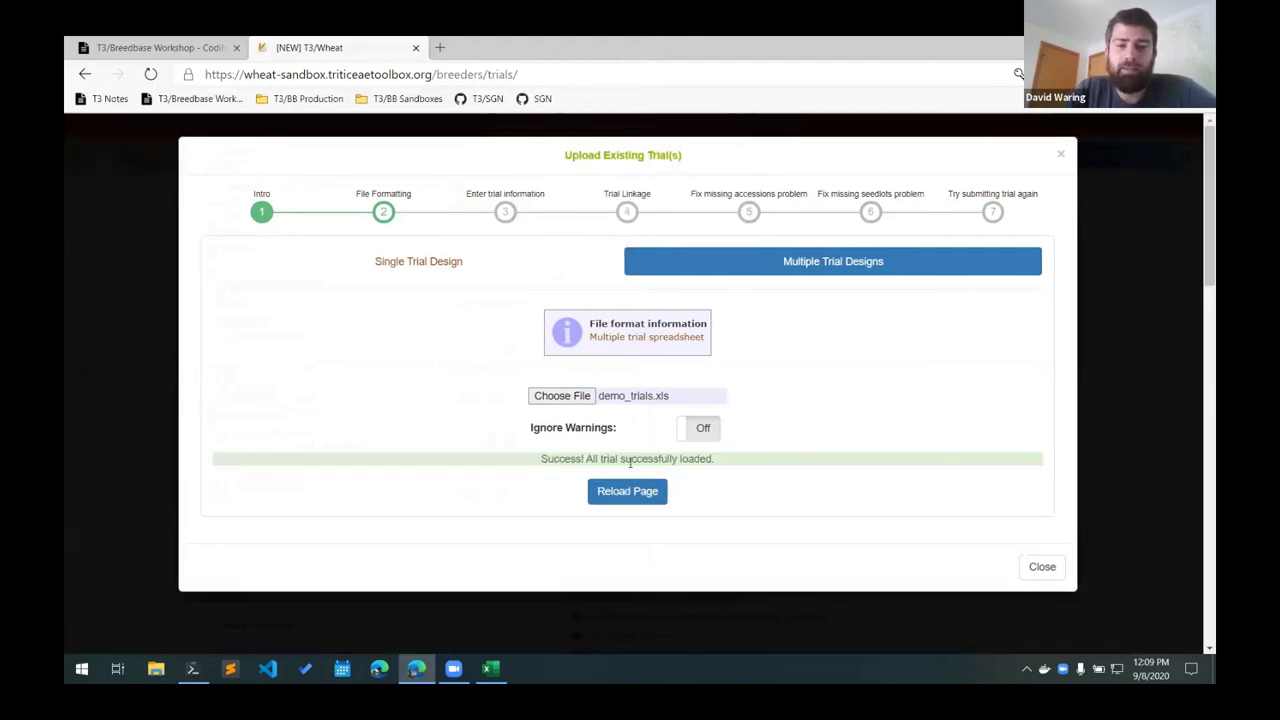
pyautogui.click(632, 492)
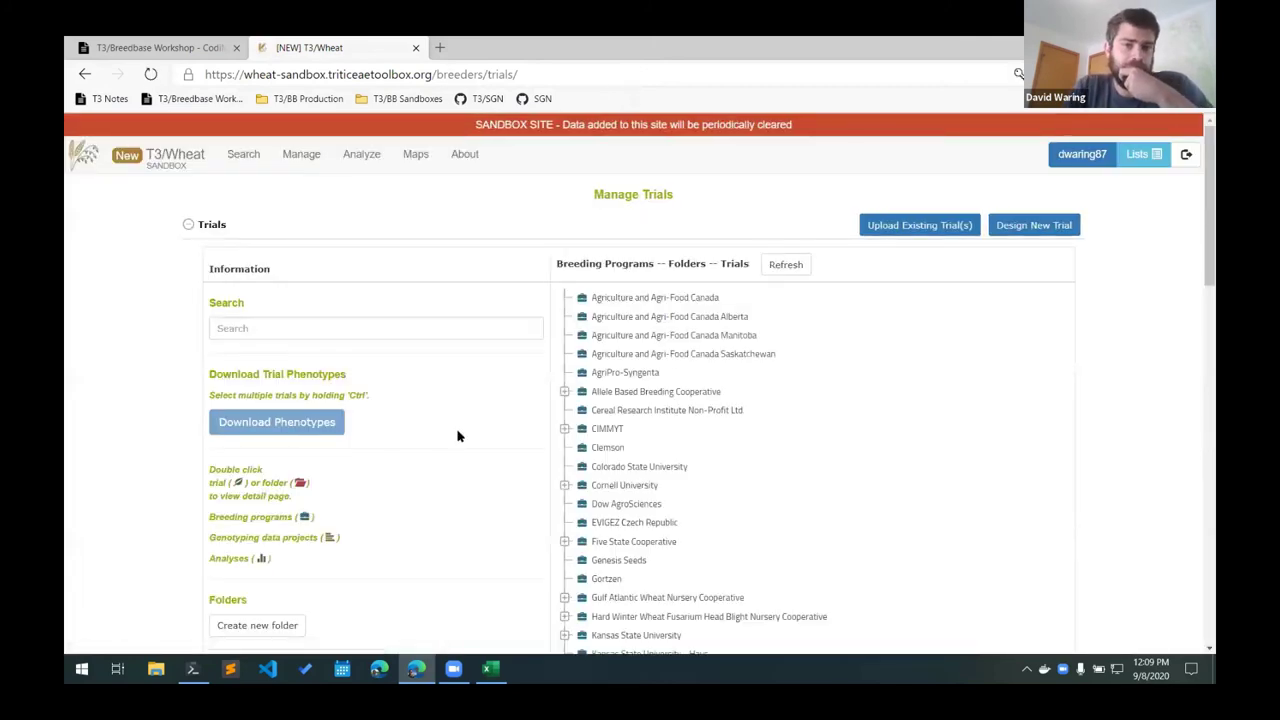
# - Refresh the trials tree and expand Cornell University to reveal AYT_2019_Geneva and AYT_2019_Ithaca
pyautogui.click(645, 486)
pyautogui.click(565, 486)
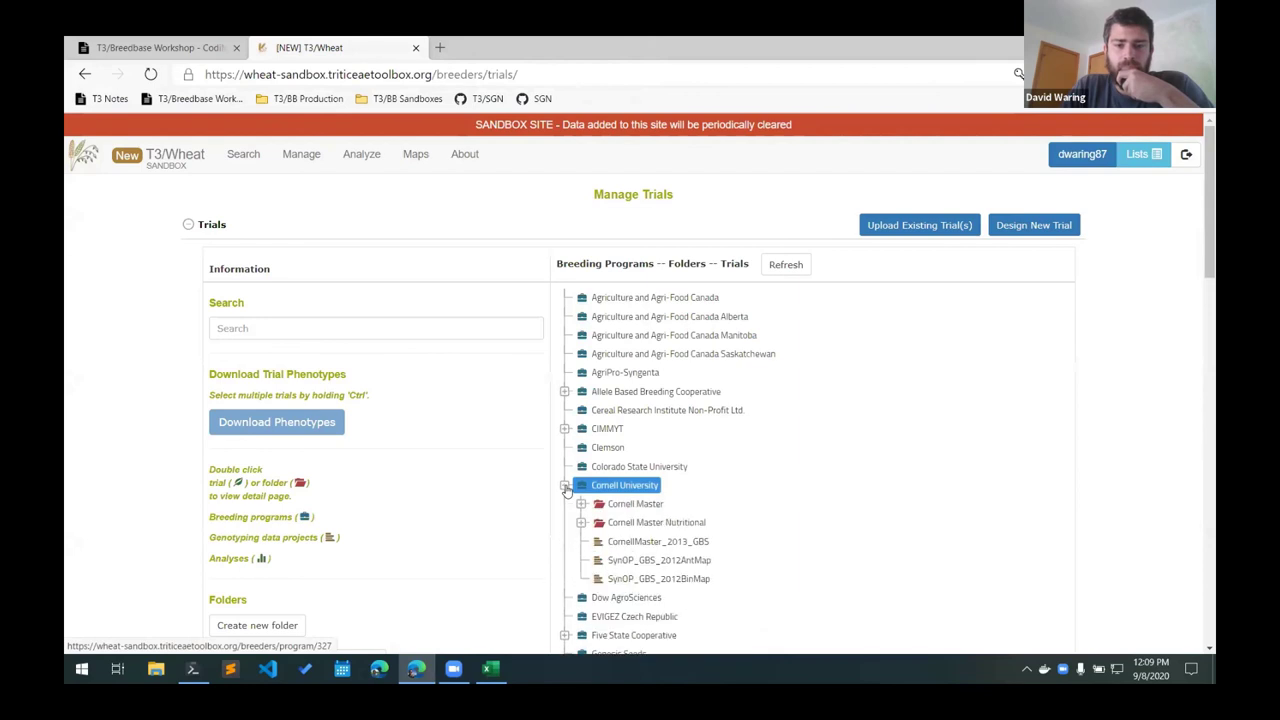
pyautogui.click(786, 265)
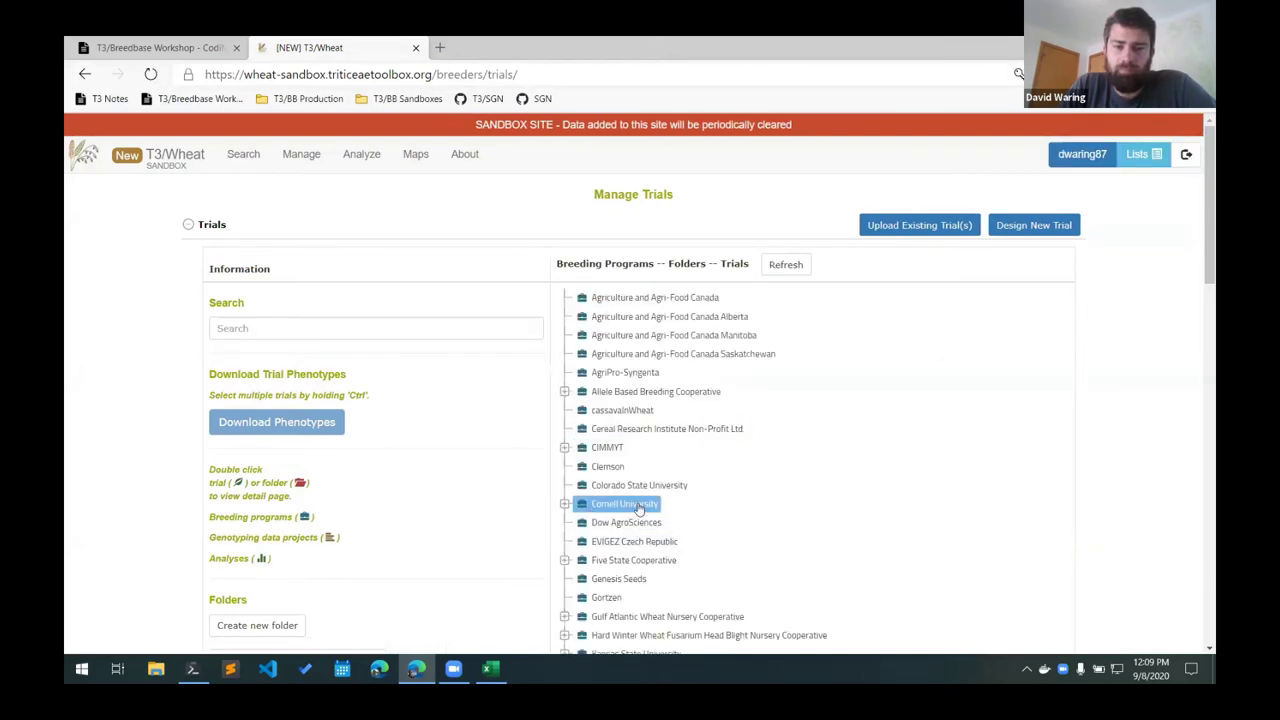
pyautogui.click(624, 504)
pyautogui.click(566, 504)
# - Open the AYT_2019_Geneva trial detail page in a new tab
pyautogui.scroll(-2, 530, 522)
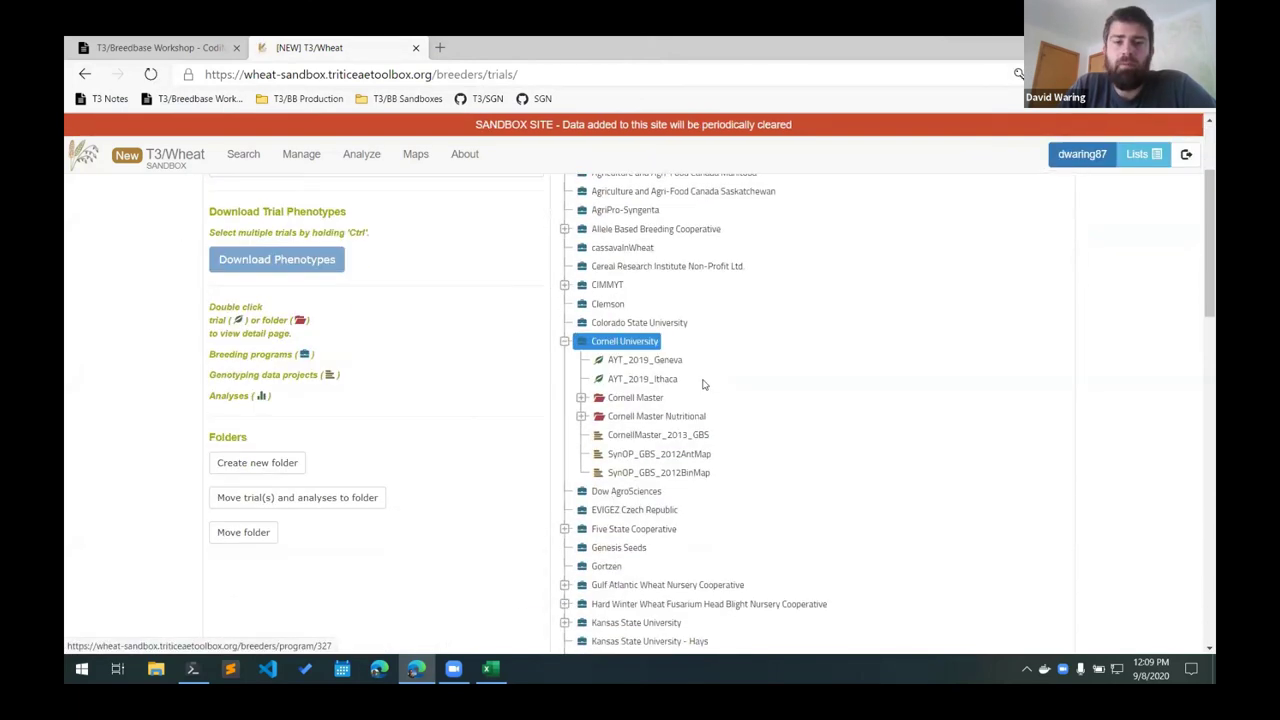
pyautogui.click(648, 362)
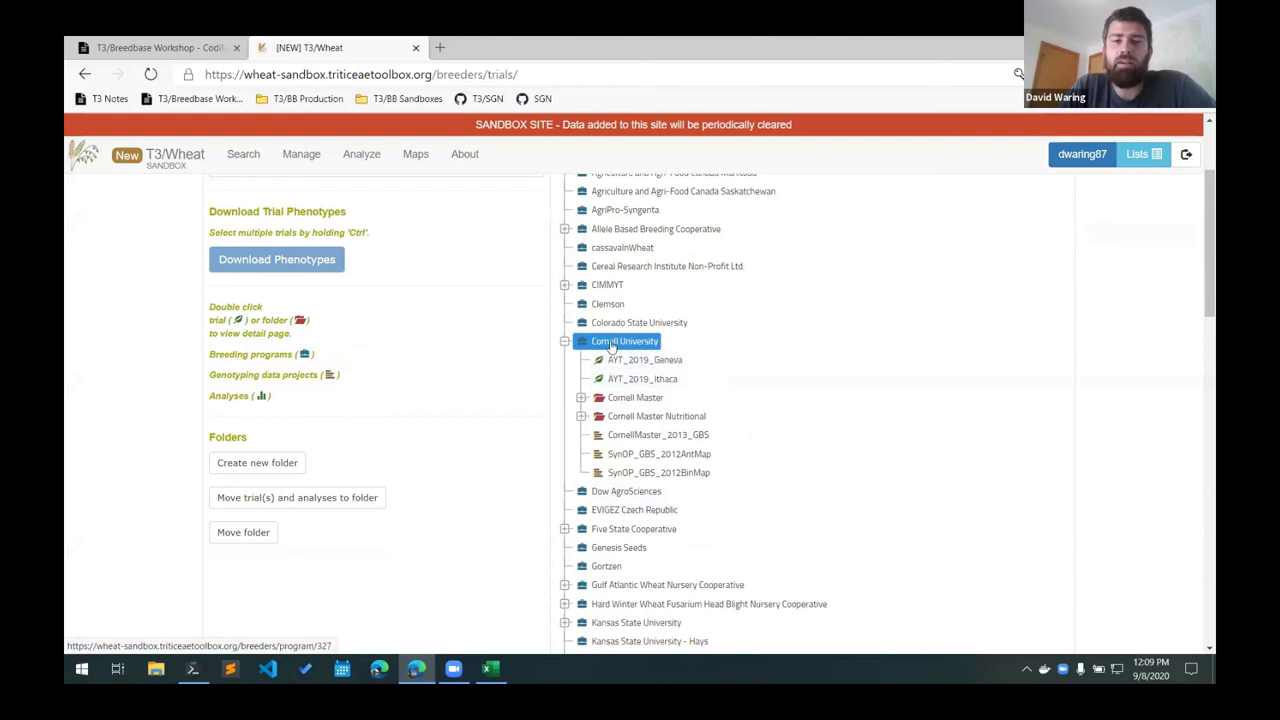
pyautogui.click(682, 474)
pyautogui.doubleClick(640, 360)
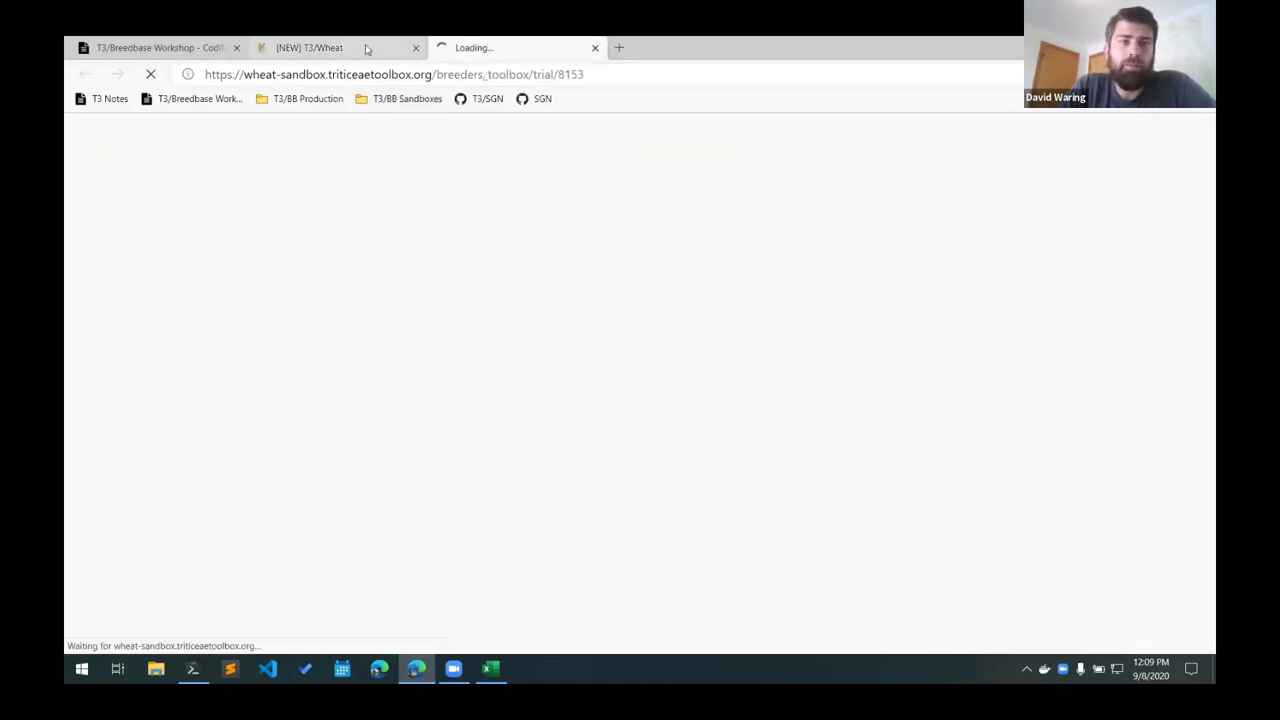
# - Open AYT_2019_Ithaca in its own tab, then return to the AYT_2019_Geneva trial page
pyautogui.click(310, 47)
pyautogui.doubleClick(645, 379)
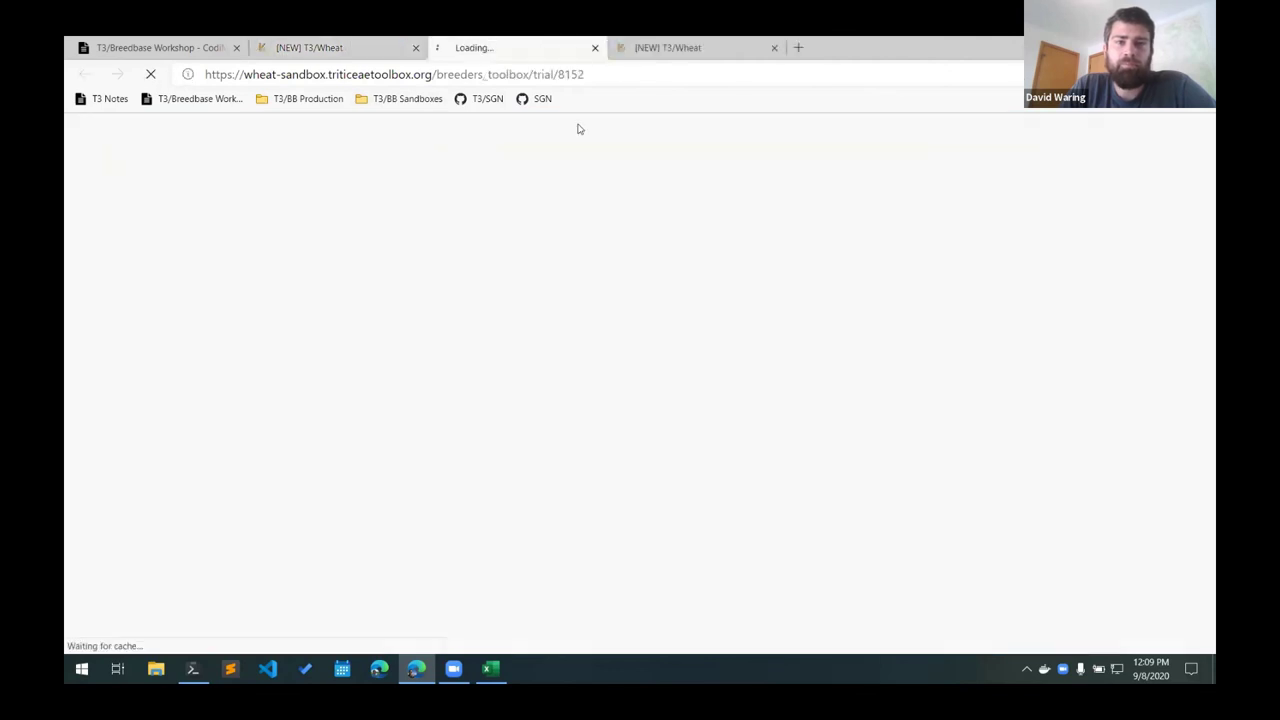
pyautogui.hotkey('ctrl', 'Tab')
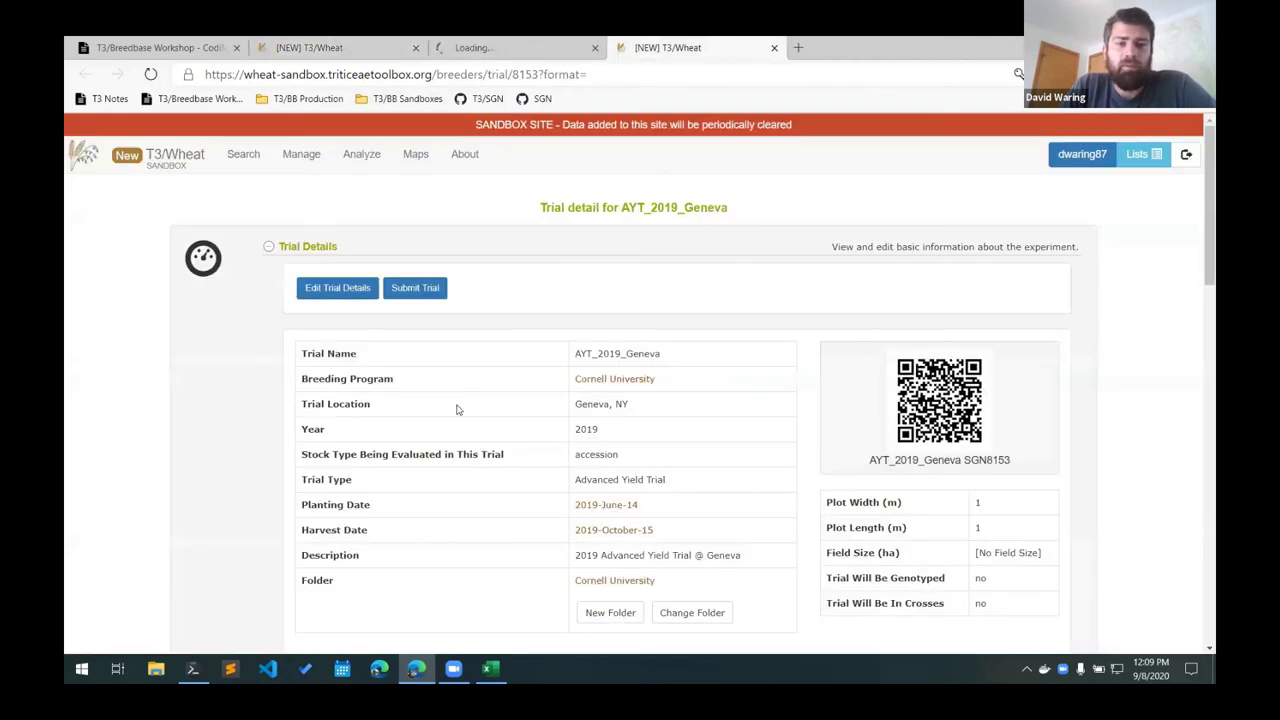
pyautogui.scroll(-2, 500, 410)
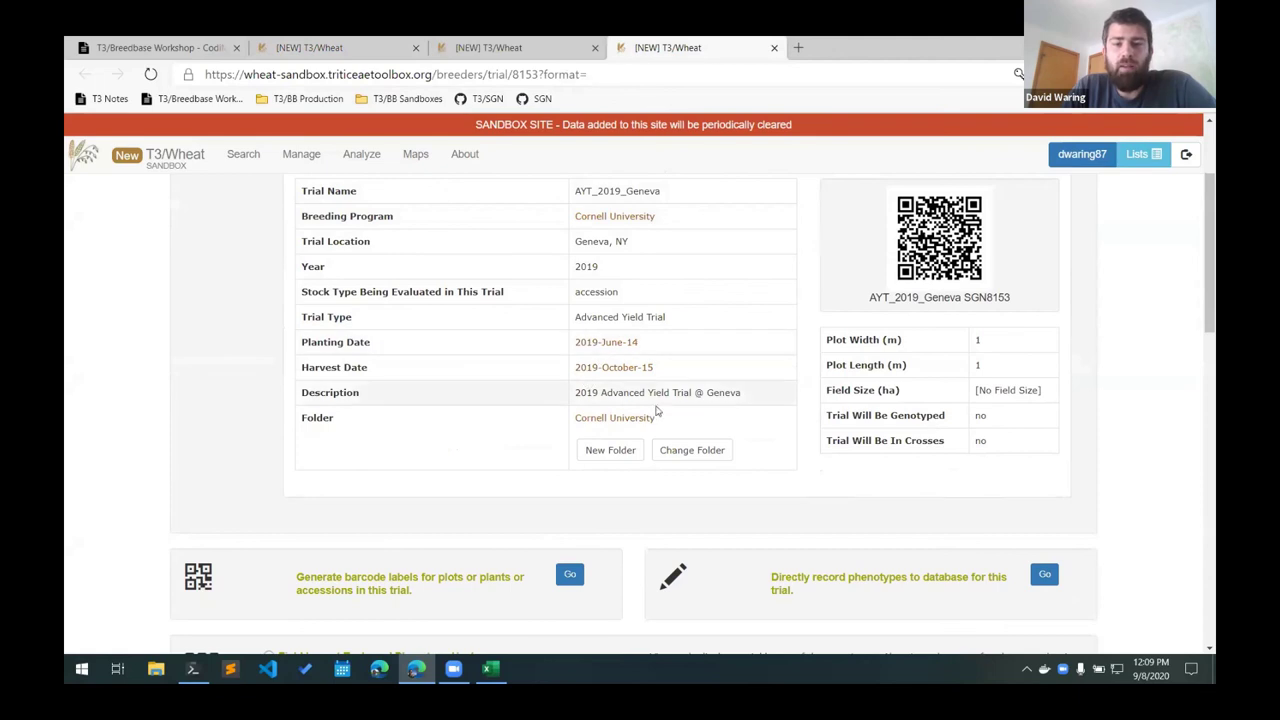
pyautogui.scroll(1, 561, 331)
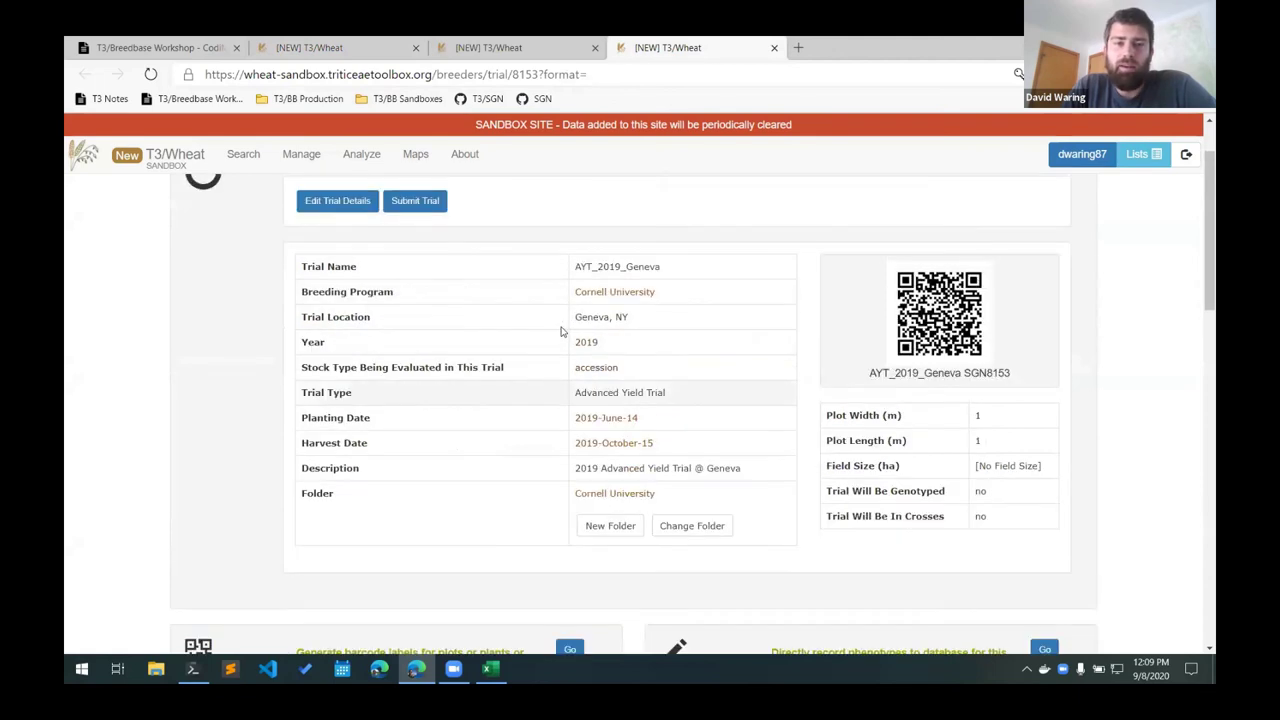
pyautogui.scroll(1, 561, 331)
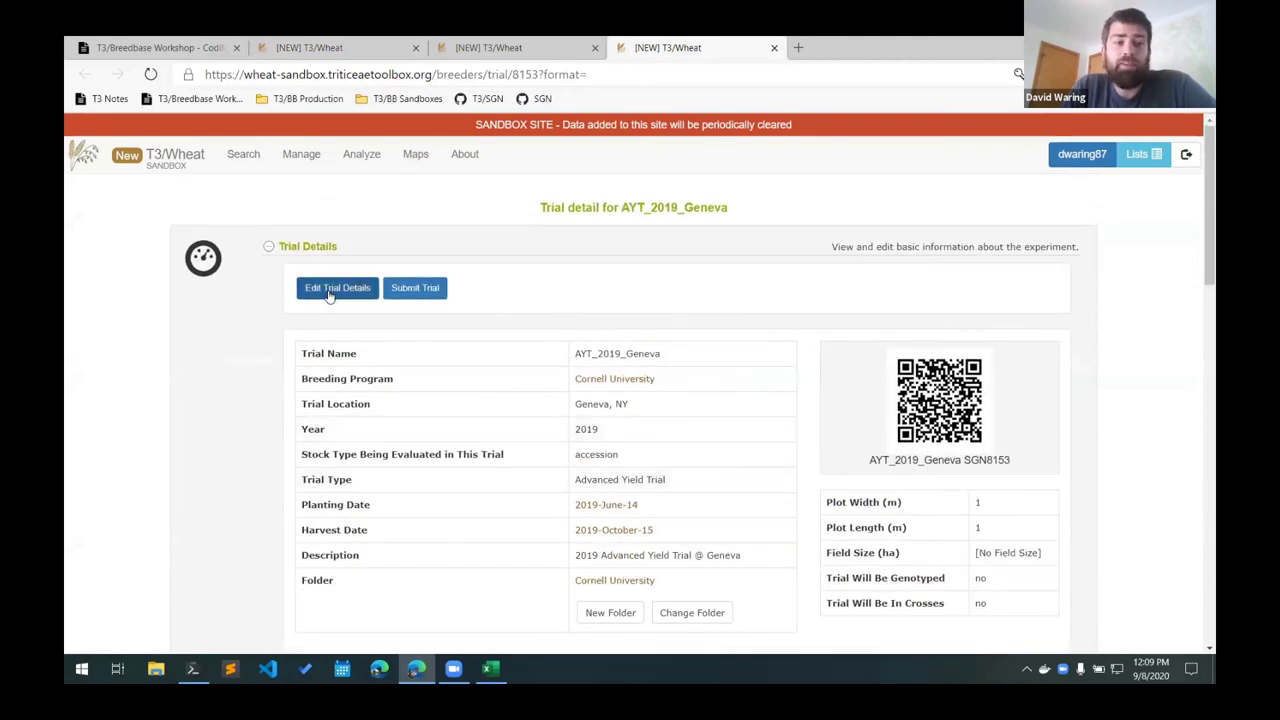
# - Review Geneva's planting (2019-June-14) and harvest (2019-October-15) dates in Edit Trial Details, then cancel unsaved
pyautogui.click(330, 292)
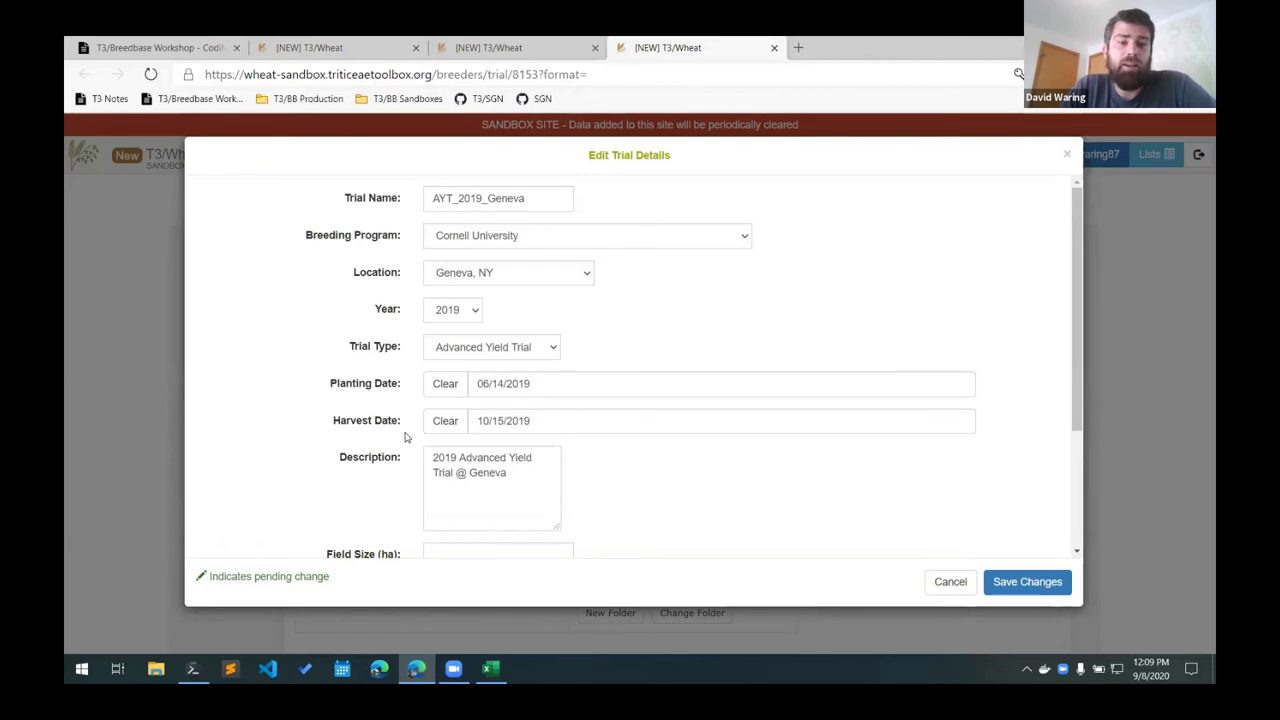
pyautogui.click(575, 385)
pyautogui.click(845, 425)
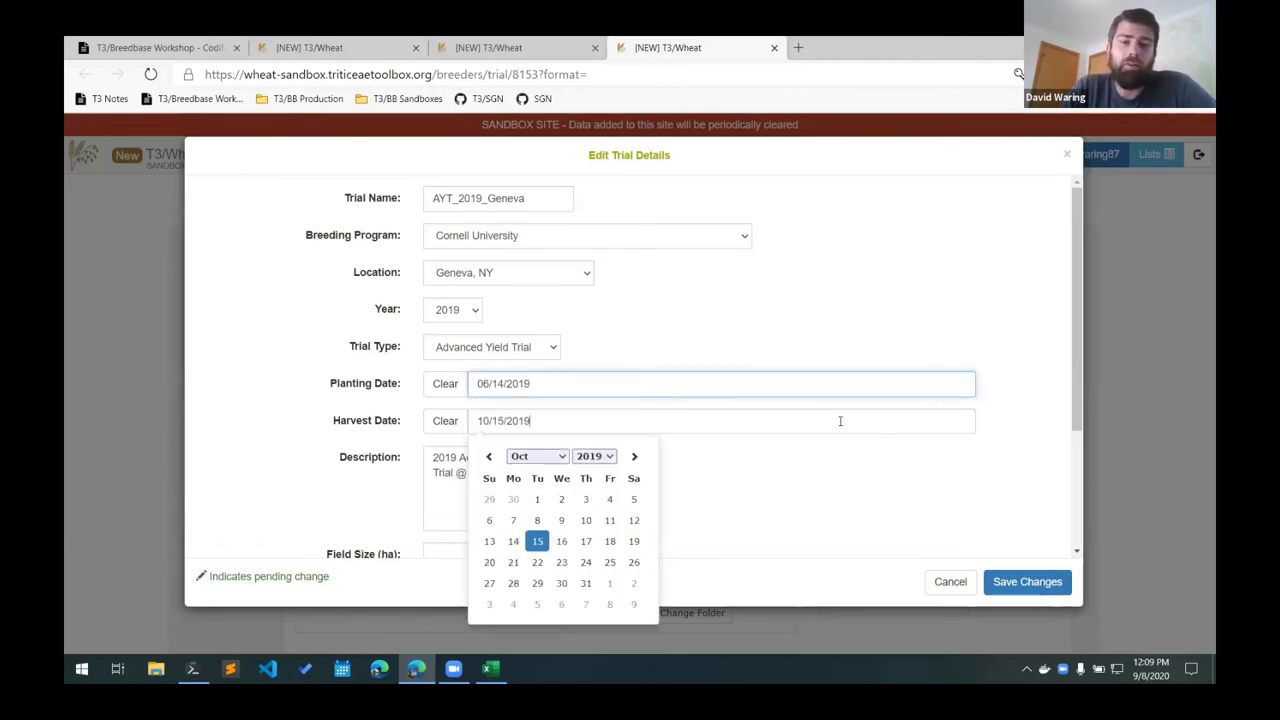
pyautogui.click(798, 388)
pyautogui.click(797, 420)
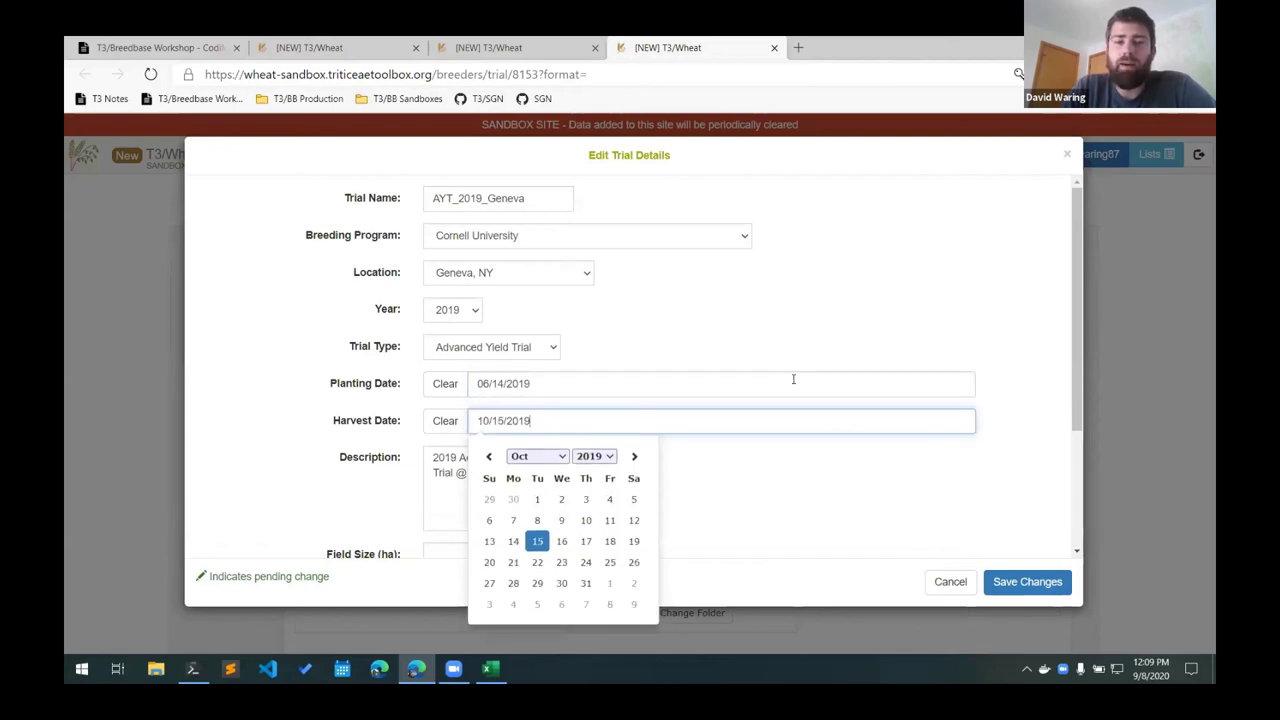
pyautogui.click(796, 385)
pyautogui.click(799, 423)
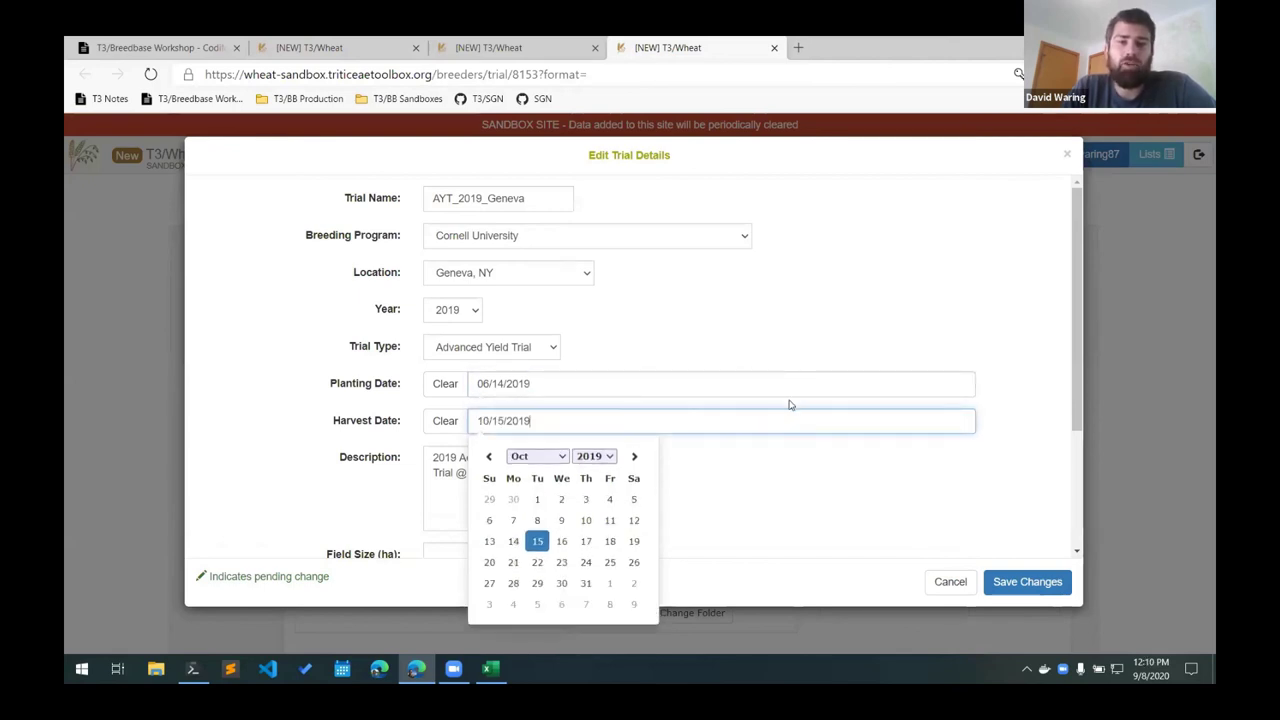
pyautogui.click(848, 520)
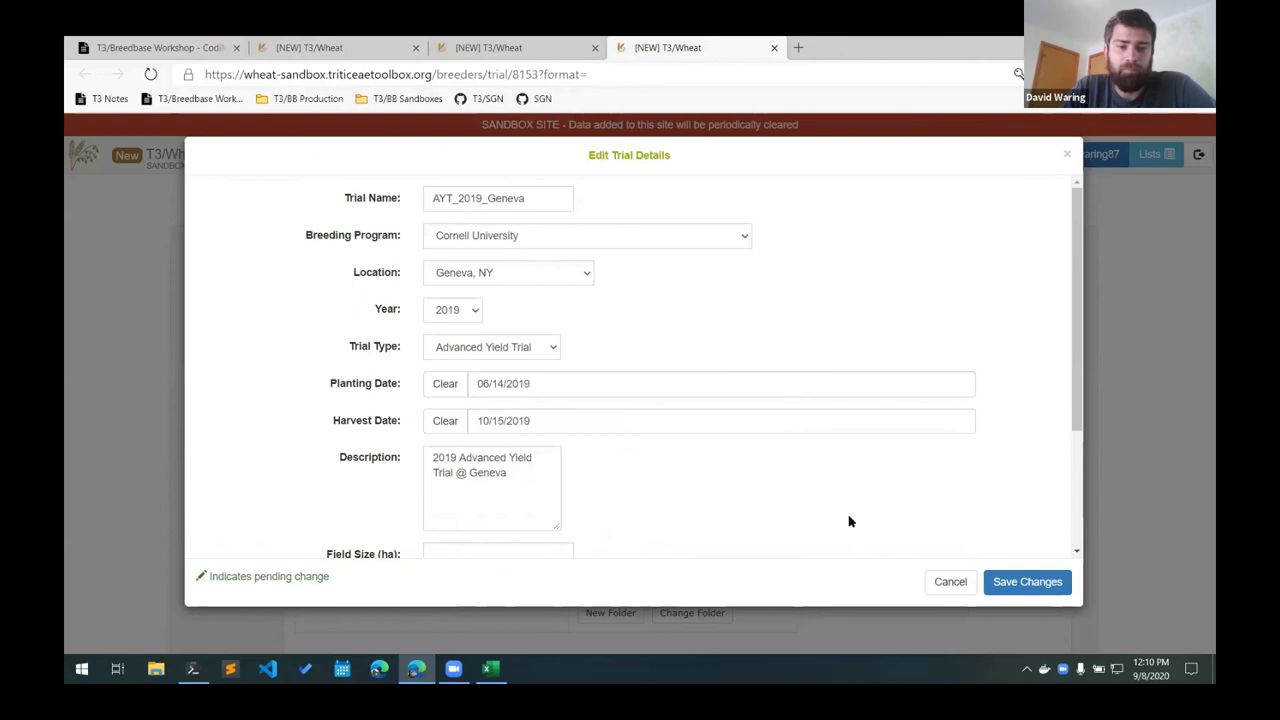
pyautogui.scroll(-1, 666, 455)
pyautogui.scroll(-1, 683, 517)
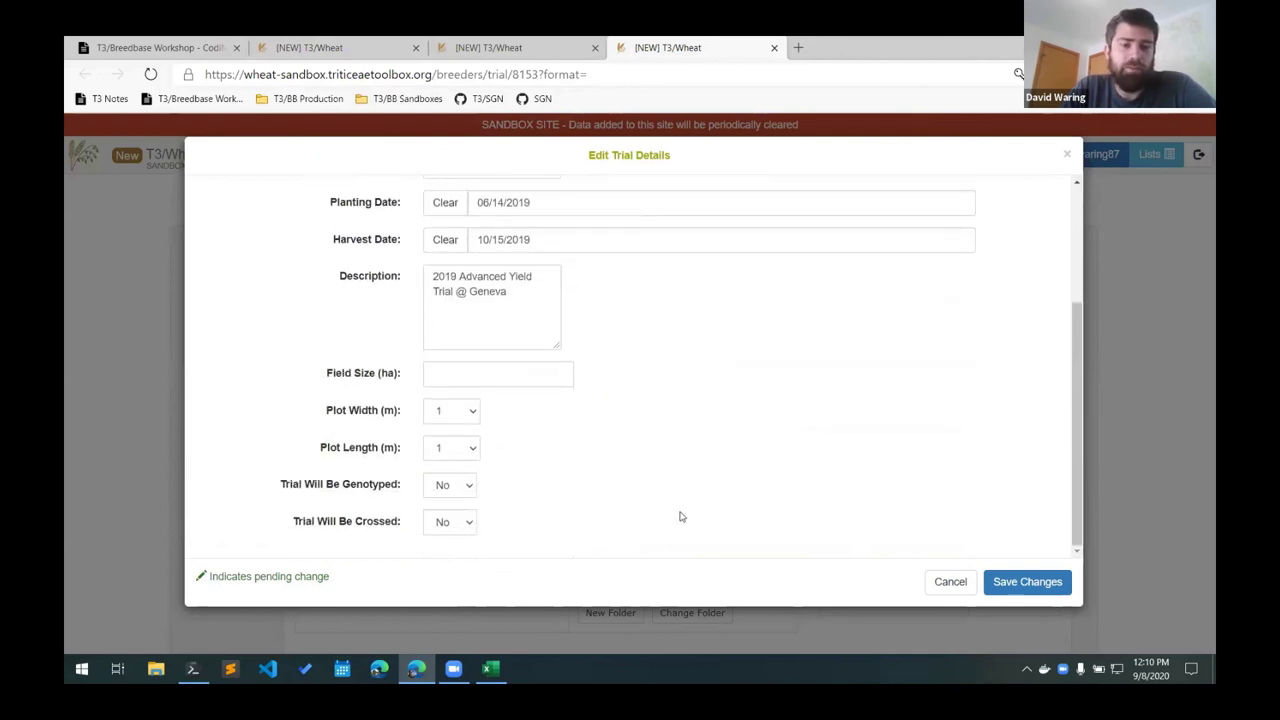
pyautogui.click(661, 620)
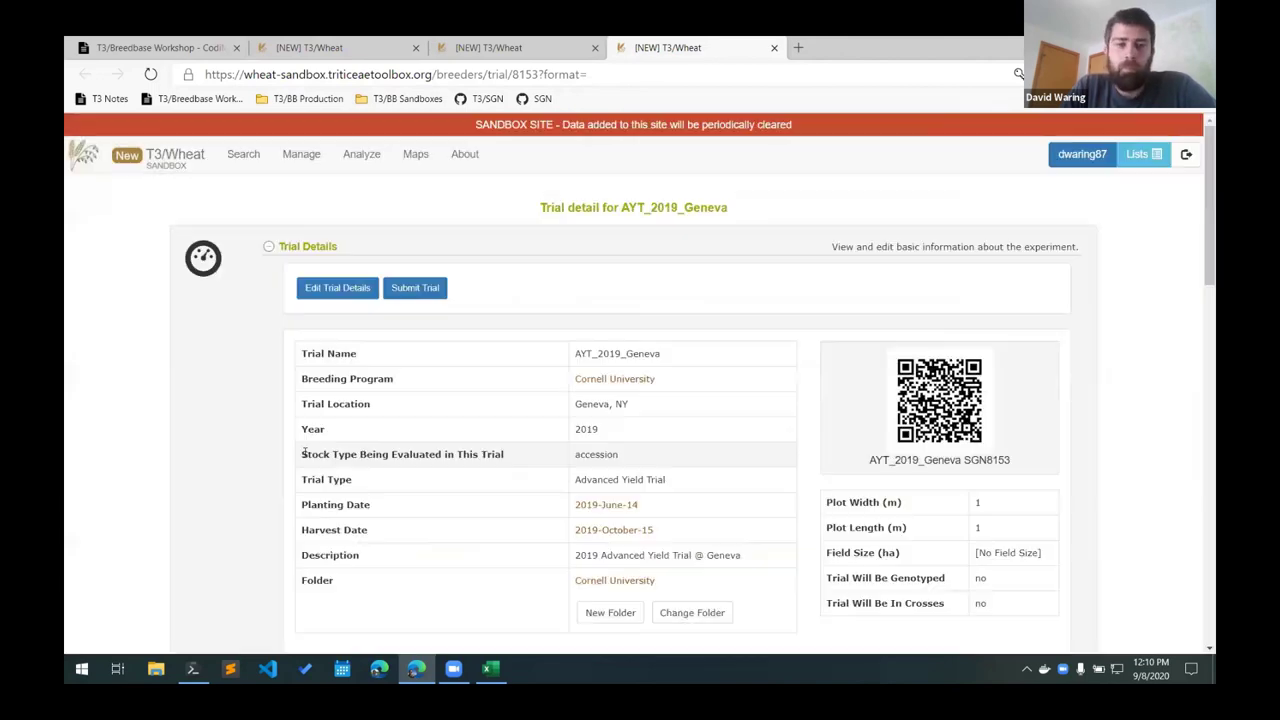
pyautogui.scroll(-6, 305, 525)
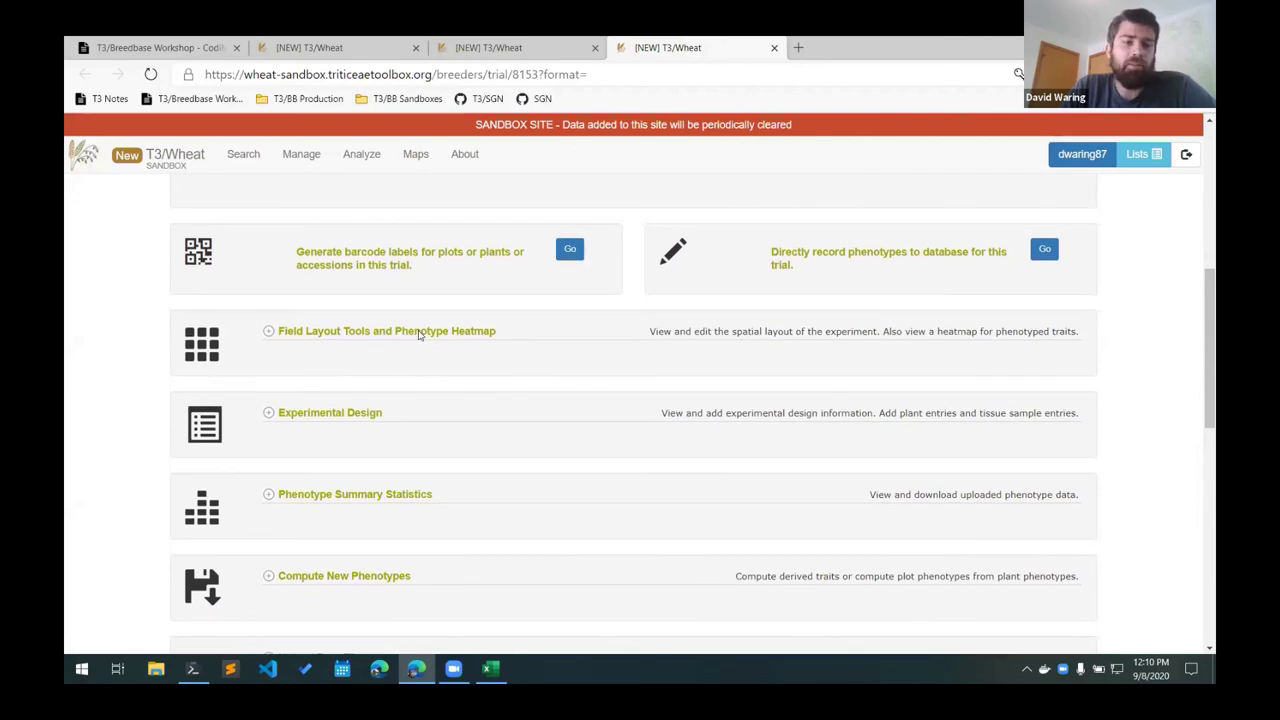
# - View the Geneva plot grid under Field Layout Tools and Phenotype Heatmap, then return to the trials tab
pyautogui.click(419, 335)
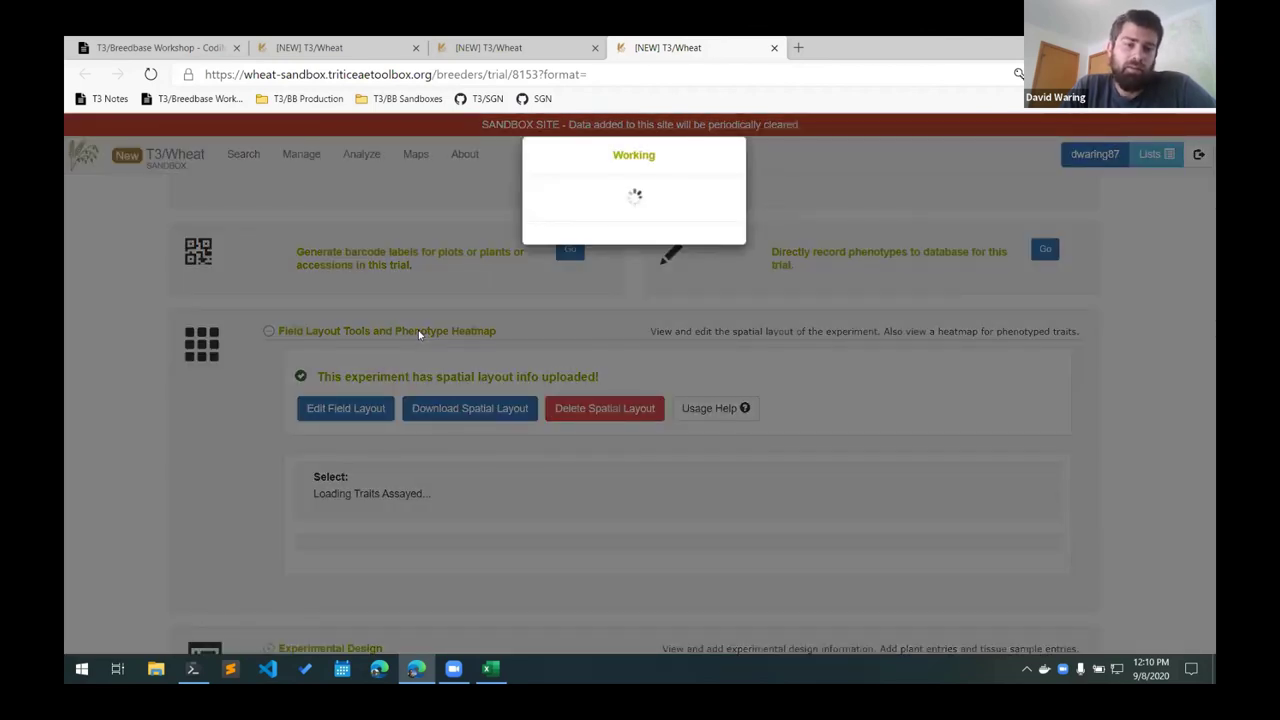
pyautogui.scroll(-3, 197, 397)
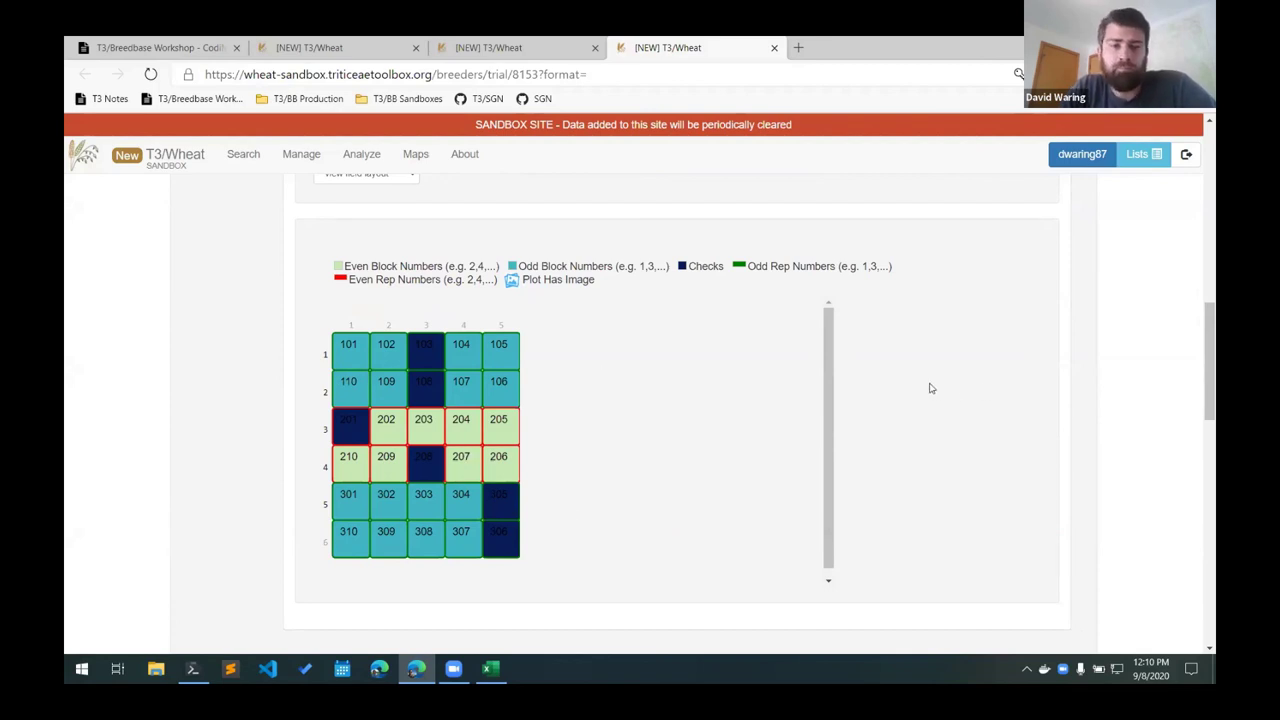
pyautogui.scroll(2, 930, 388)
pyautogui.scroll(7, 930, 388)
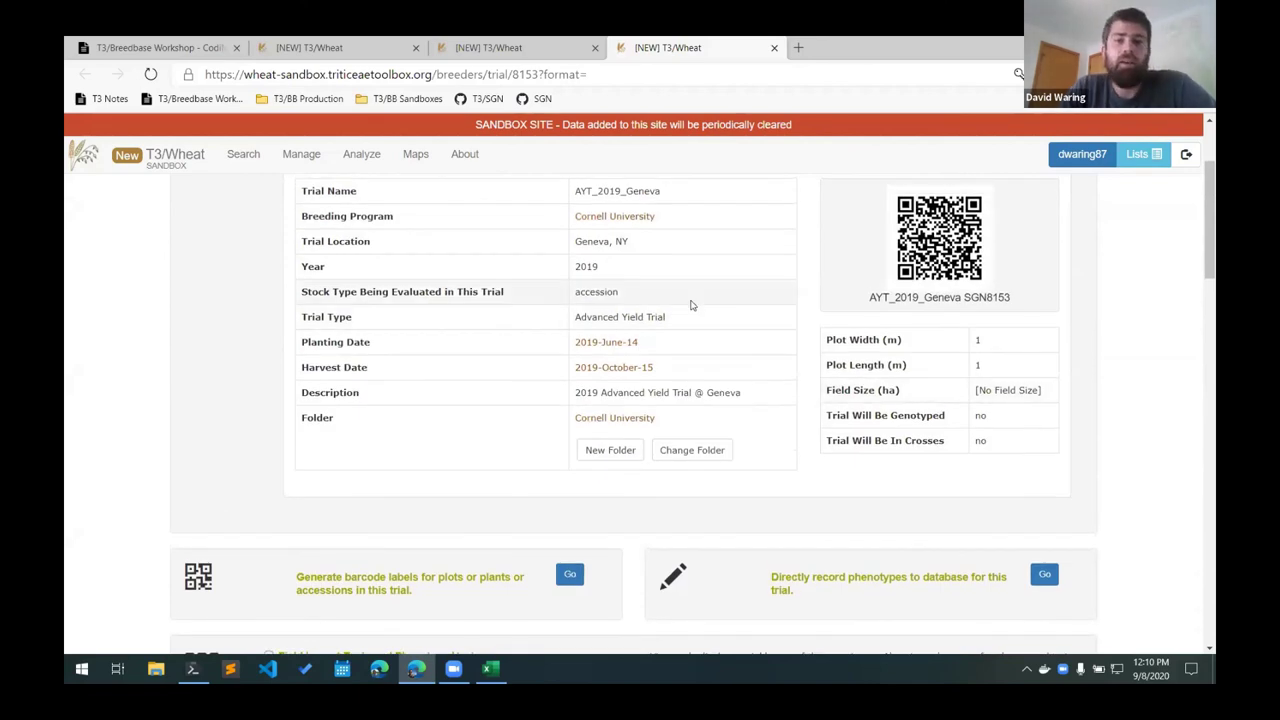
pyautogui.click(524, 47)
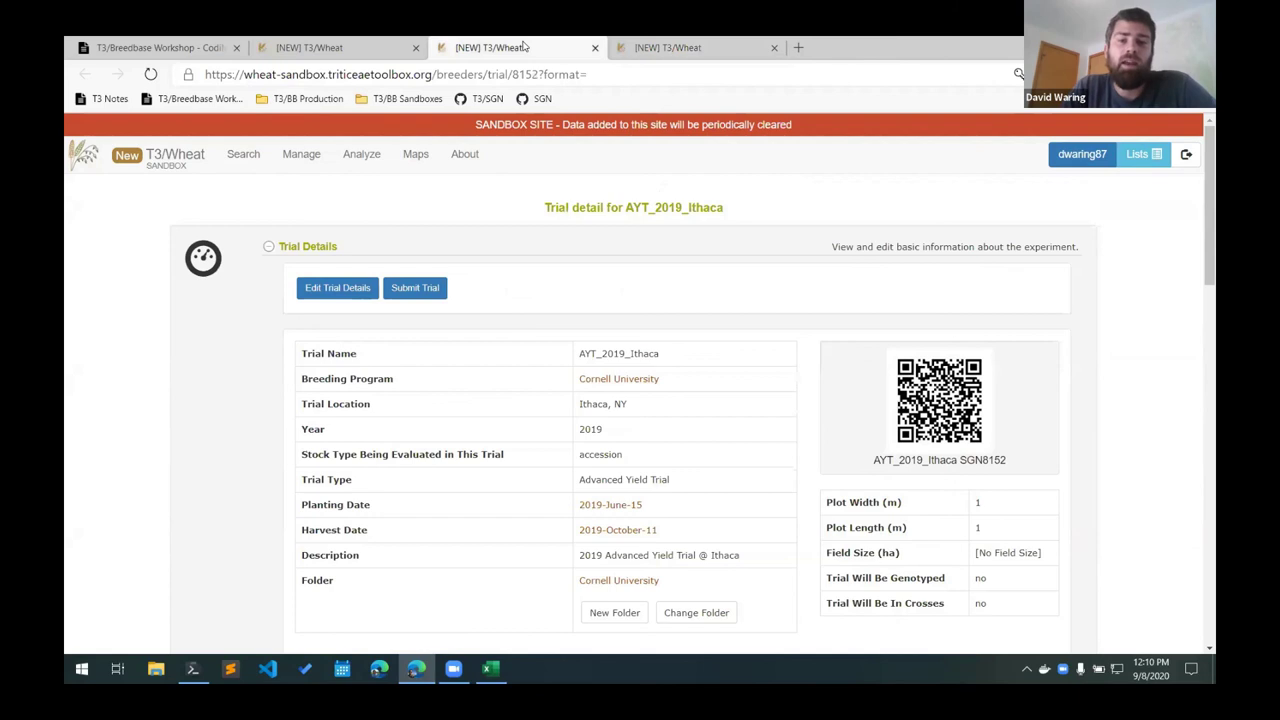
pyautogui.click(348, 52)
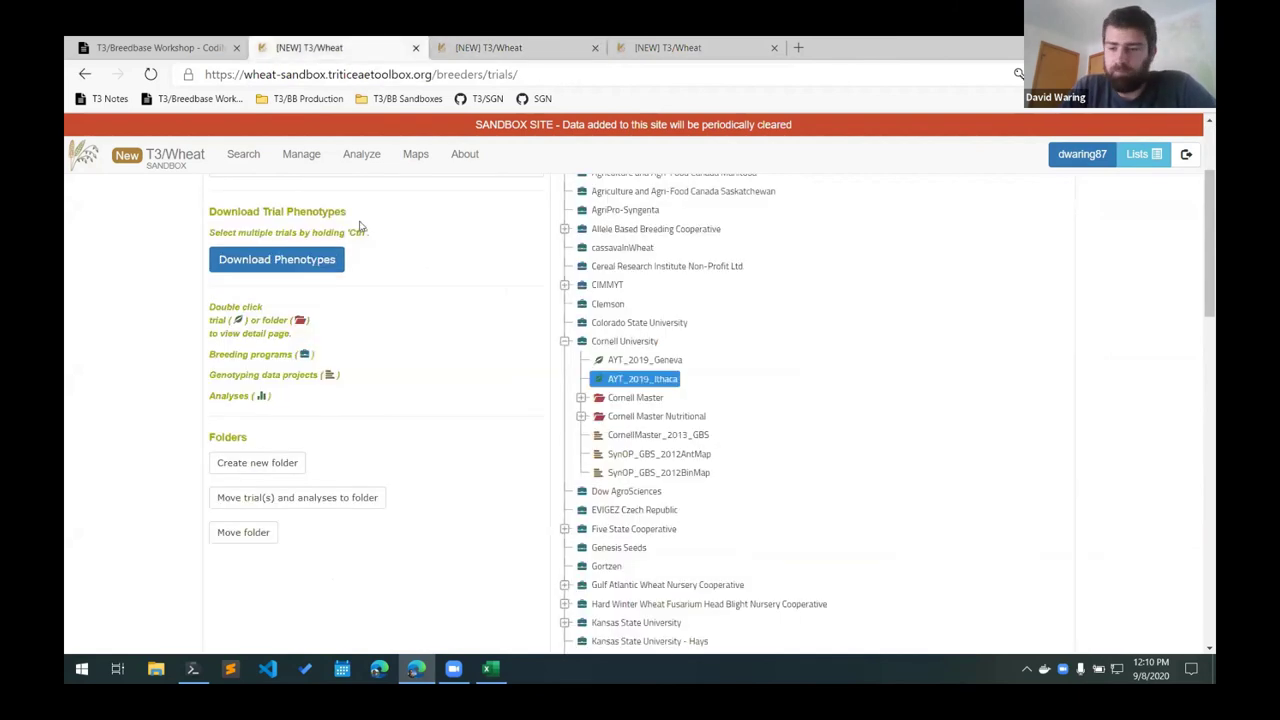
# - Return to the CodiMD workshop notes and scroll to the Add Trials and View Trial sections
pyautogui.hotkey('ctrl', 'shift', 'Tab')
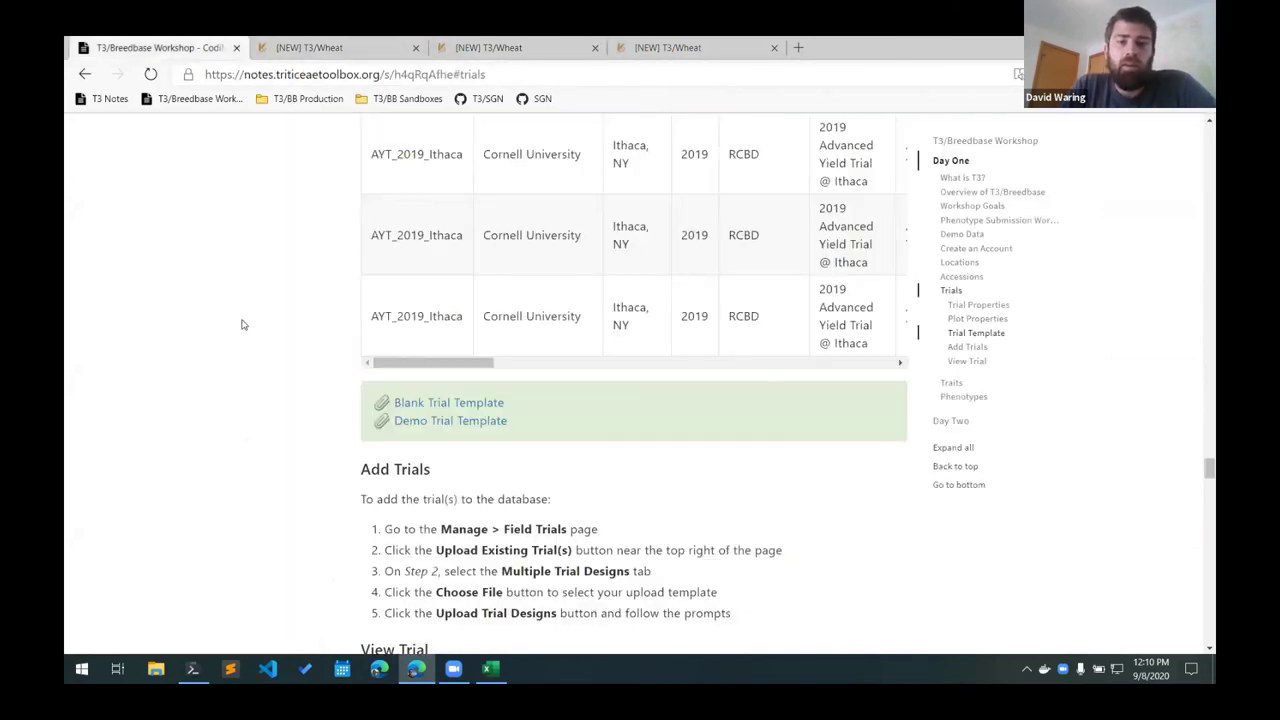
pyautogui.scroll(-5, 244, 342)
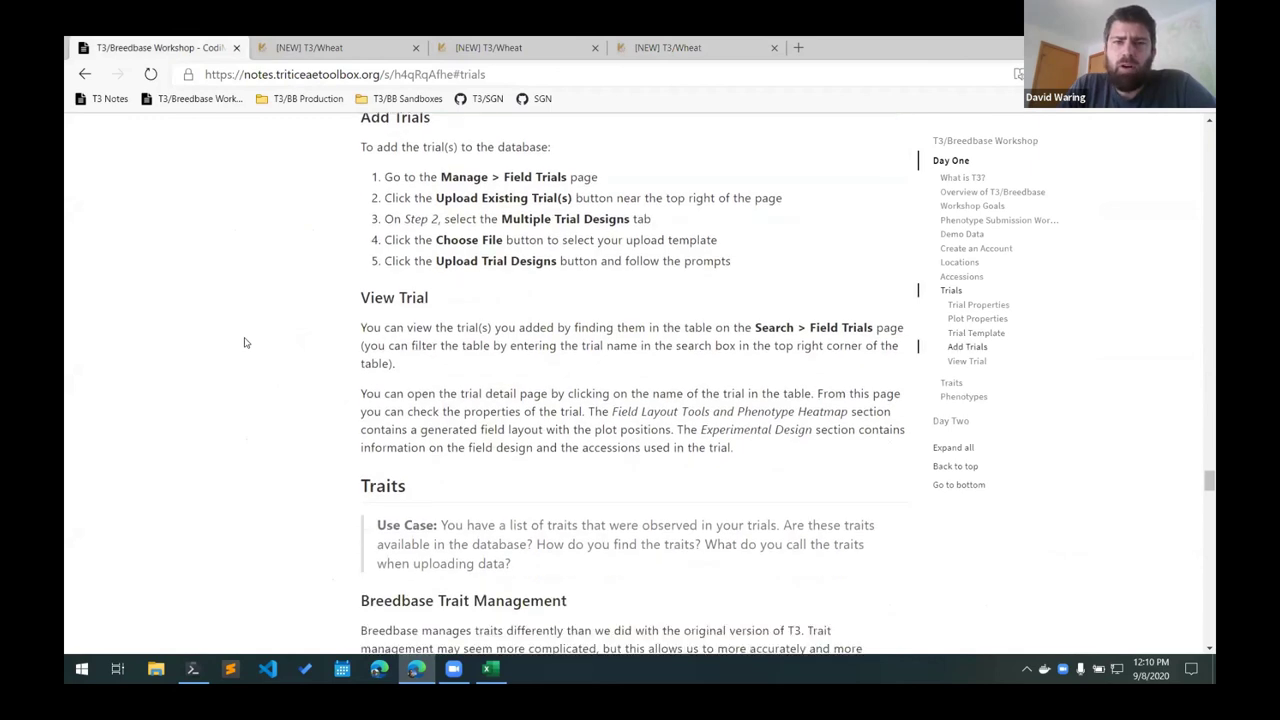
pyautogui.scroll(2, 350, 426)
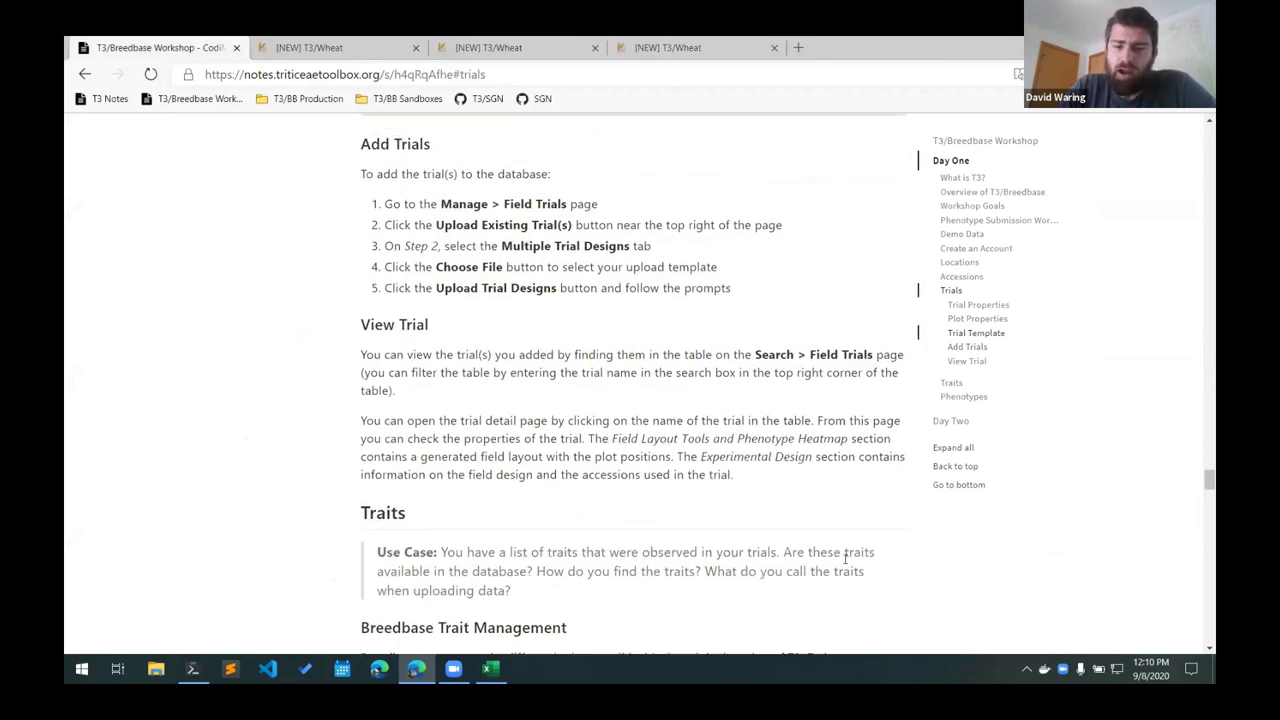